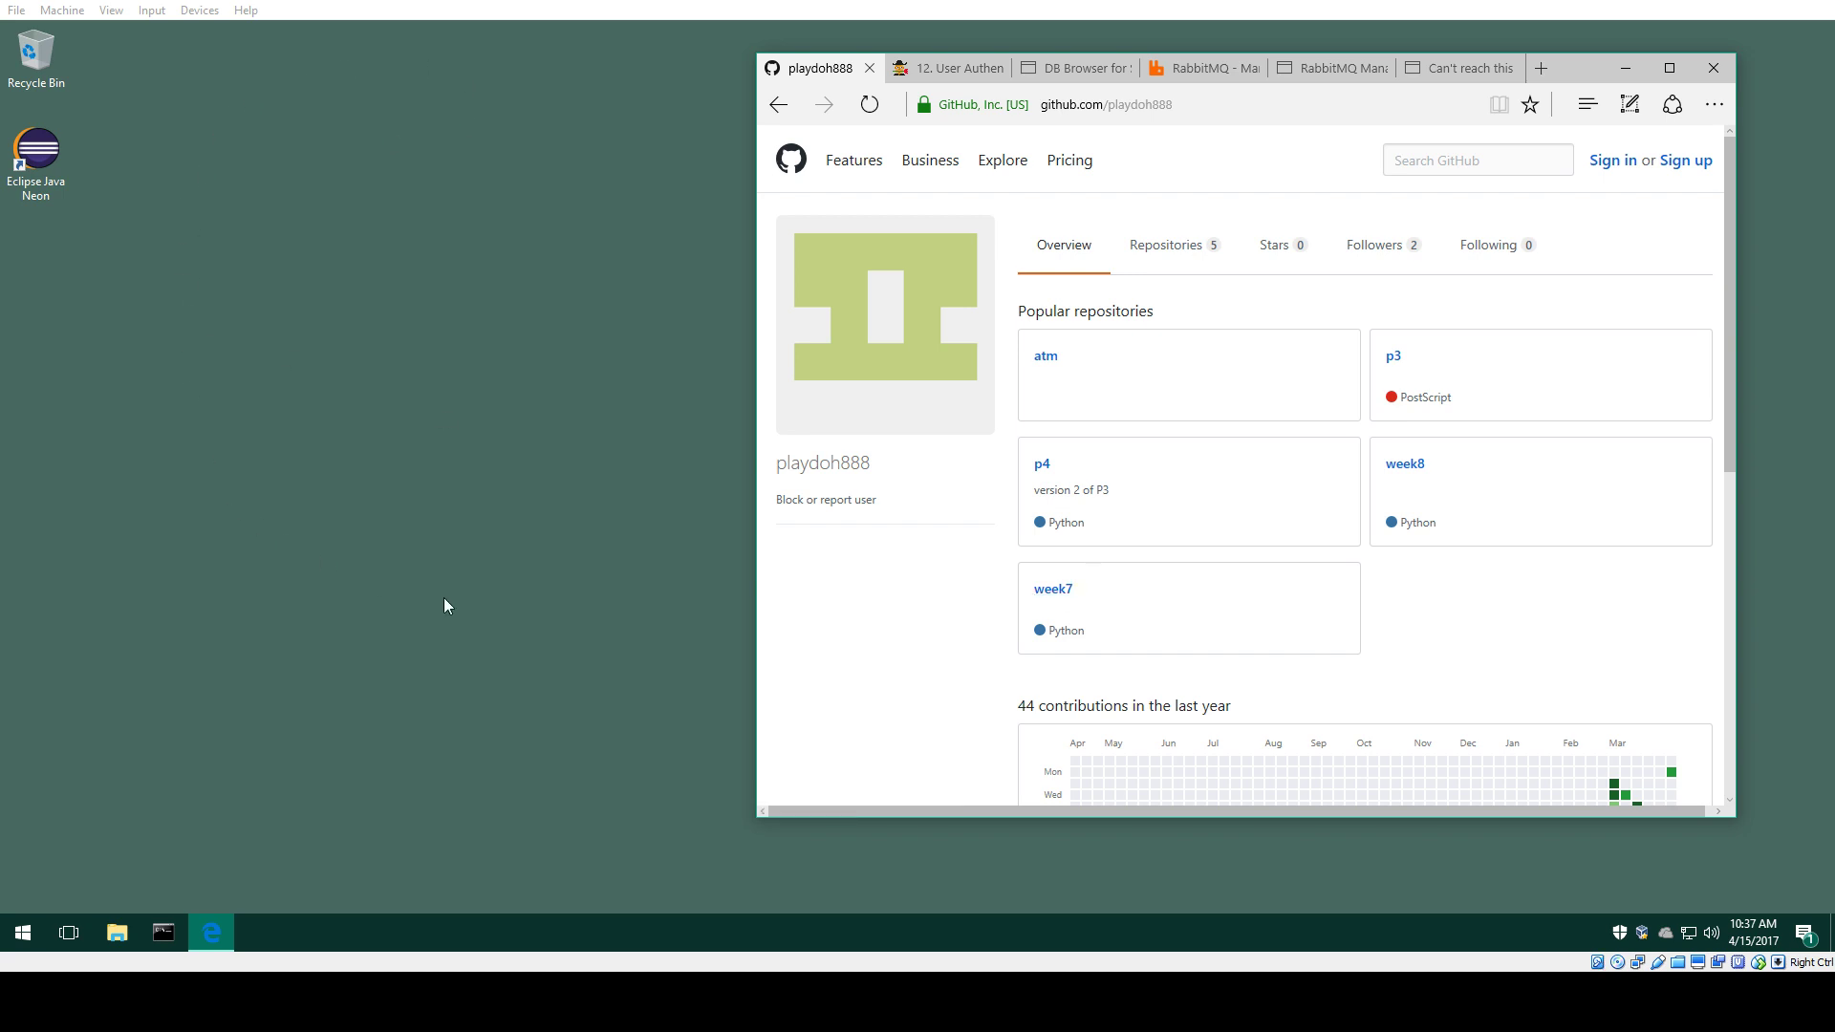
# Step: Launch Eclipse Java Neon with C:\Users\student\git as the workspace directory
pyautogui.doubleClick(36, 156)
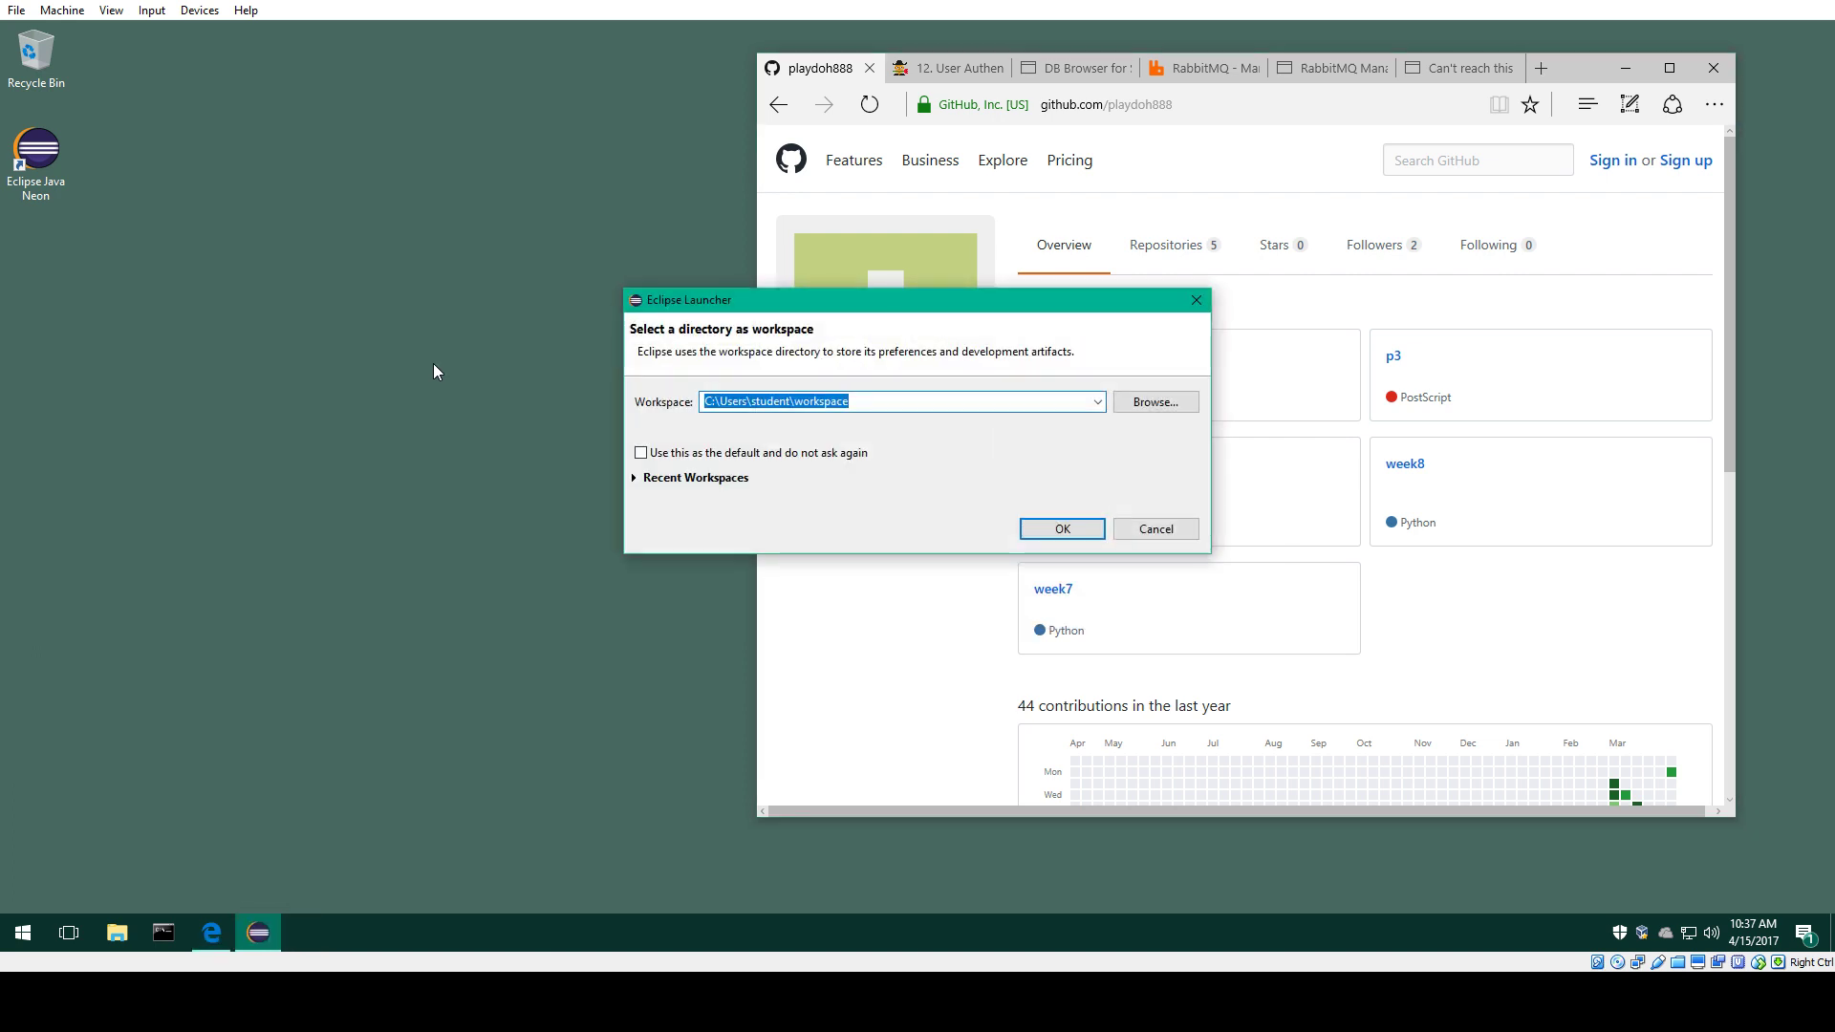
pyautogui.click(1083, 532)
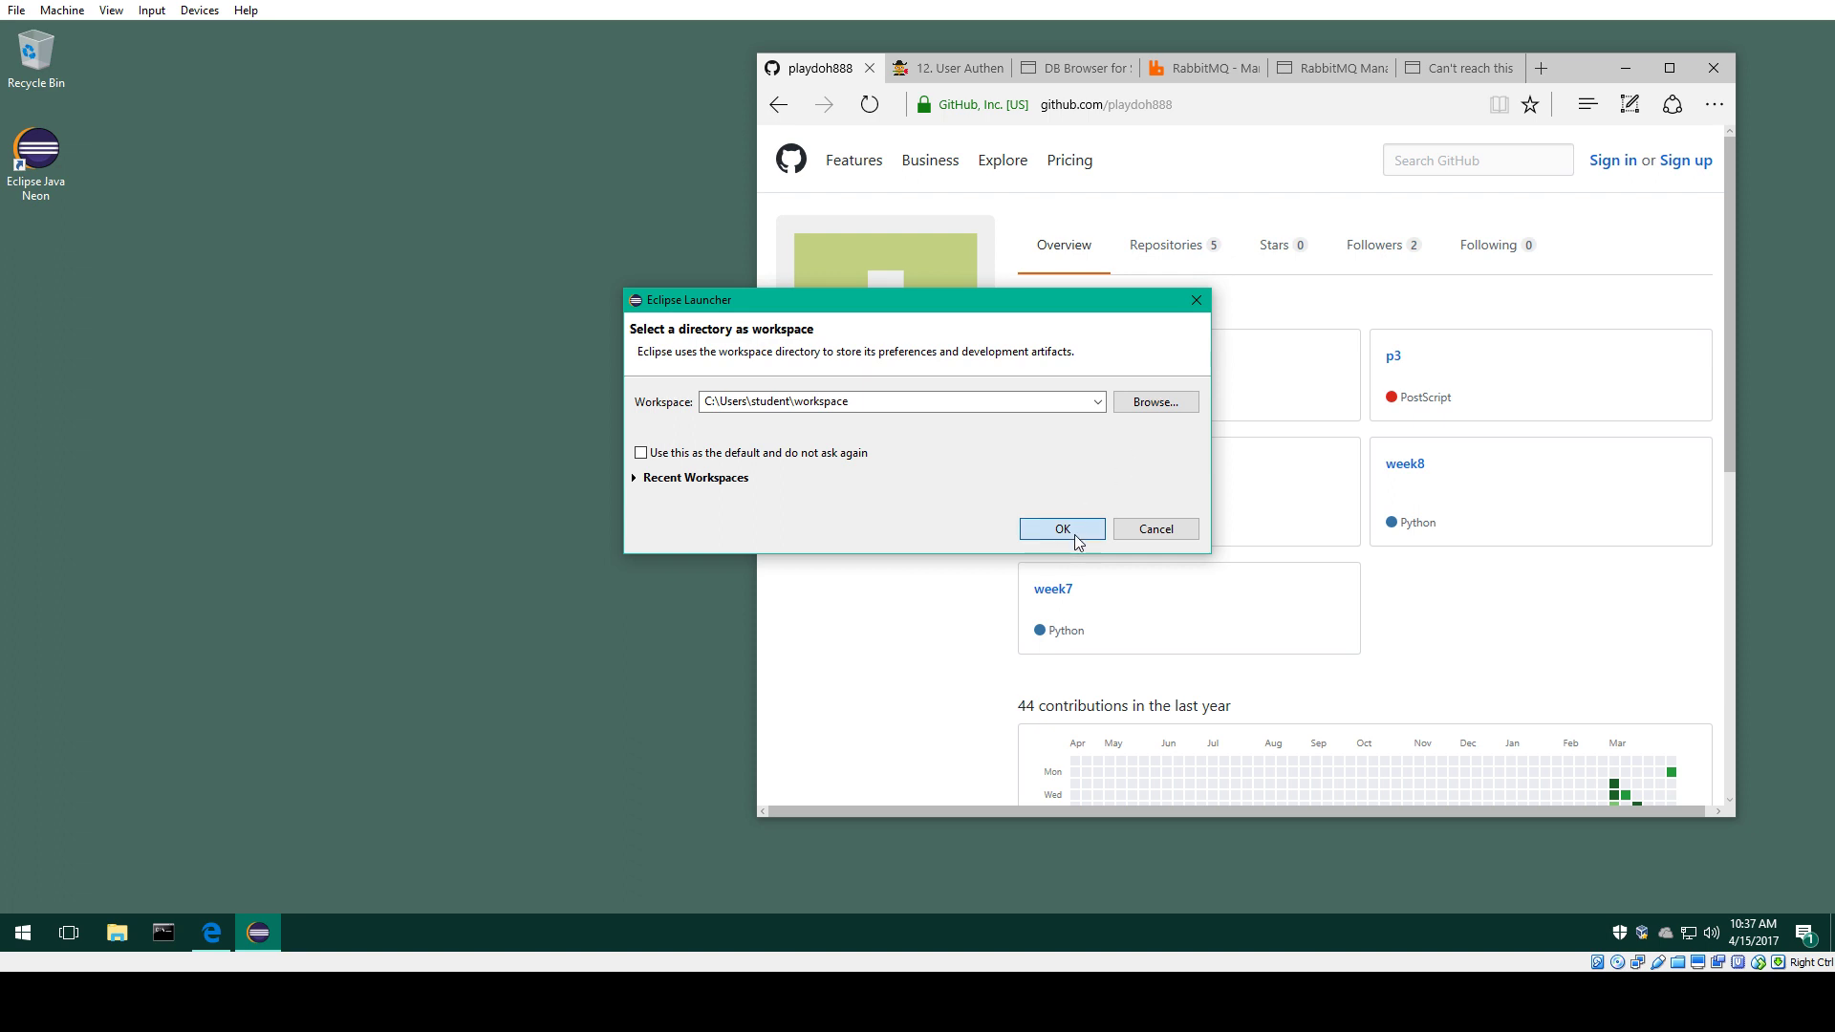
pyautogui.click(1097, 402)
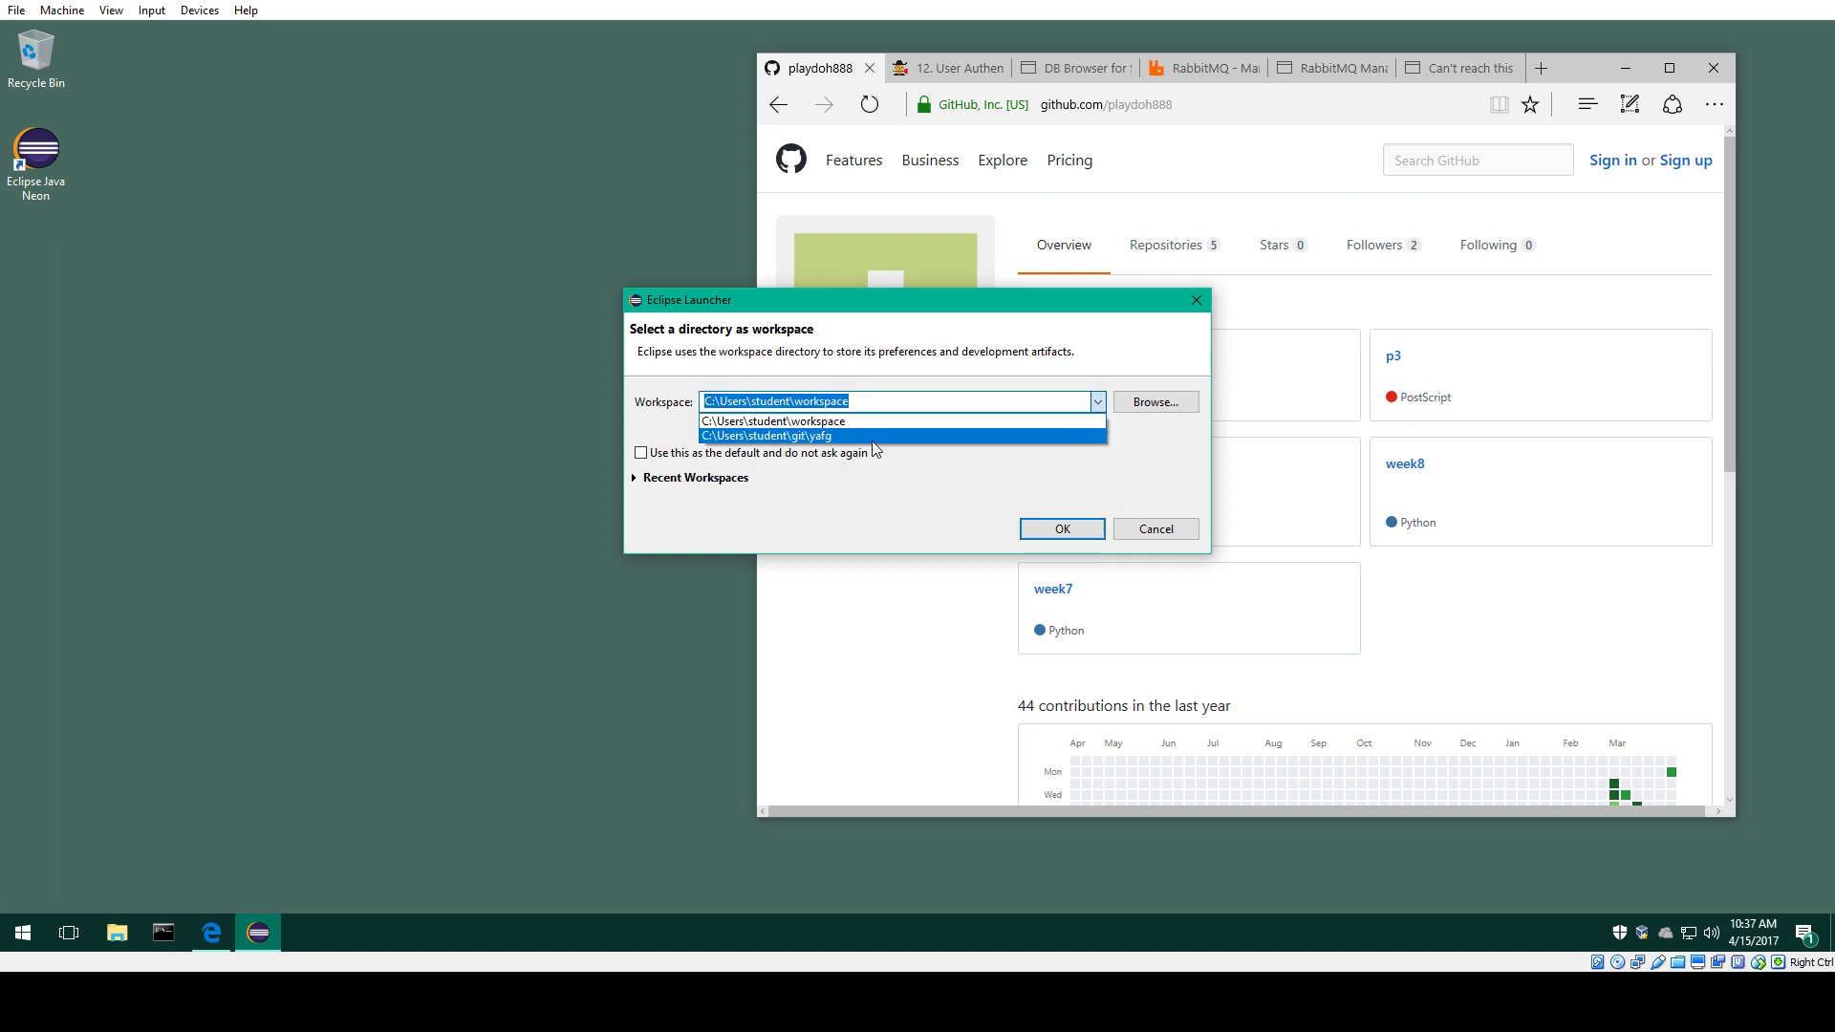
pyautogui.click(853, 437)
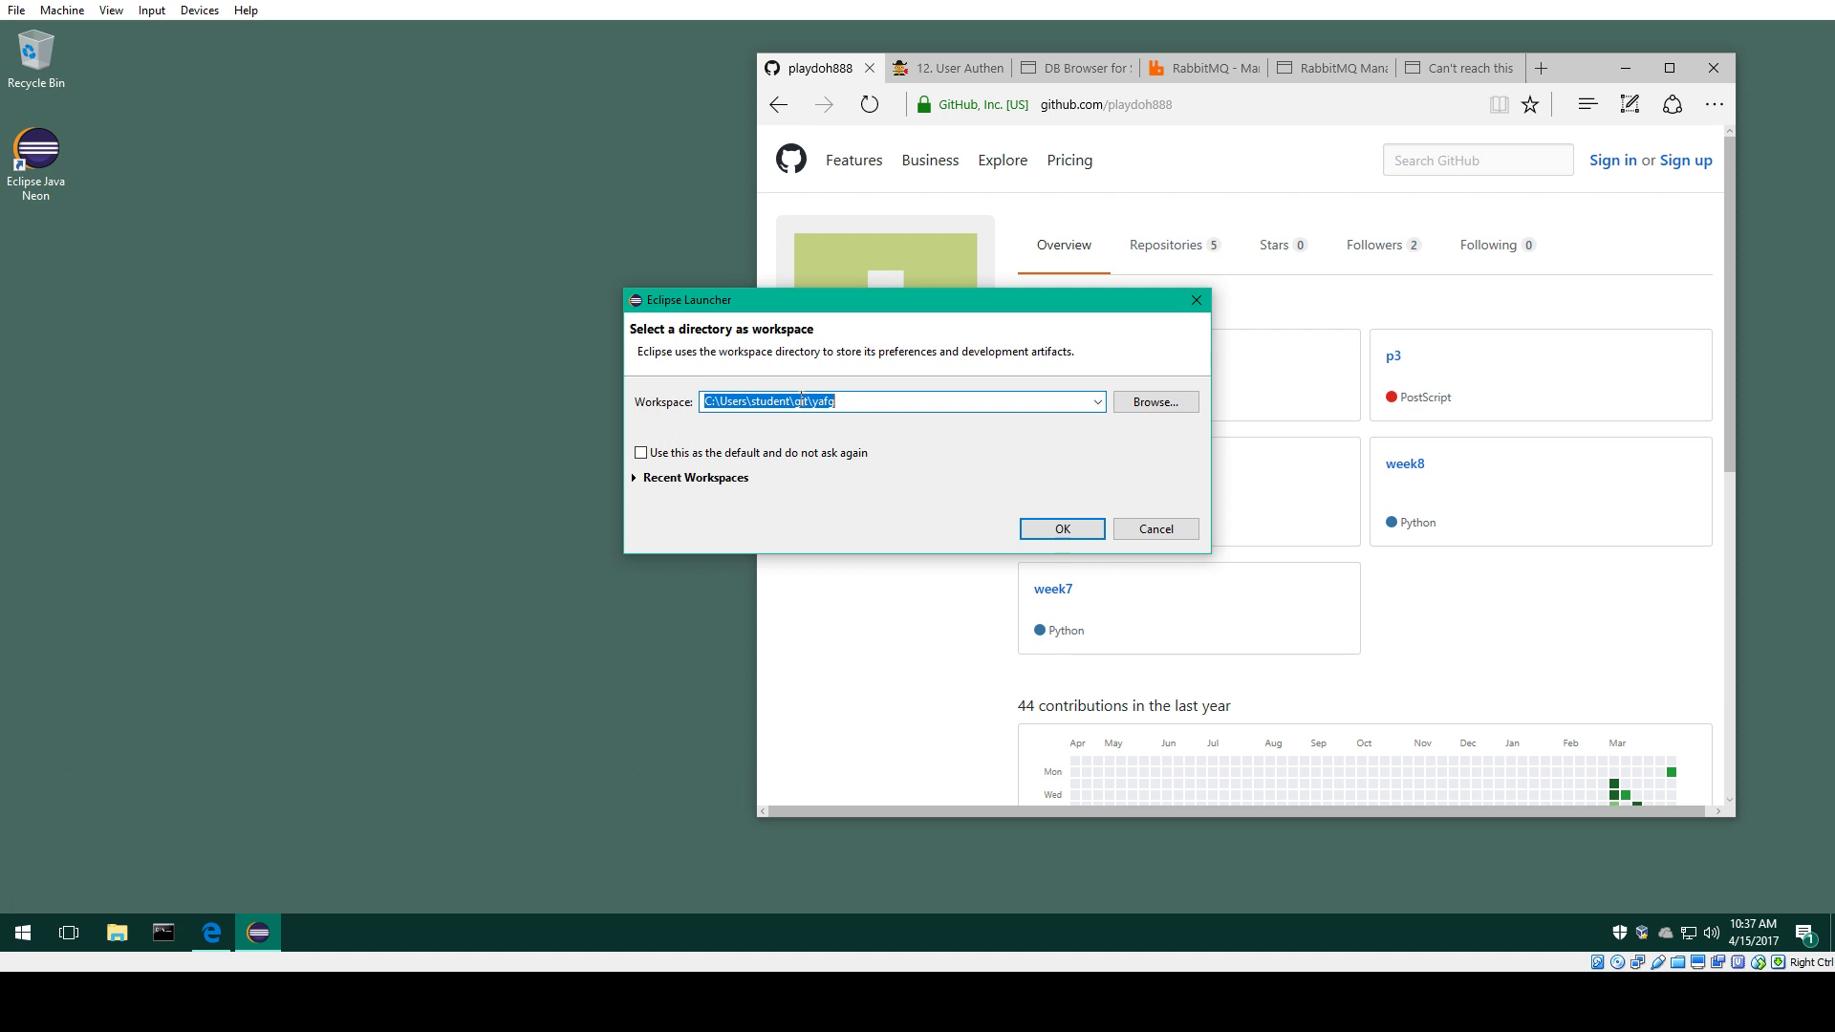
pyautogui.click(811, 403)
pyautogui.moveTo(812, 402); pyautogui.dragTo(969, 402)
pyautogui.press('BackSpace')
pyautogui.press('Return')
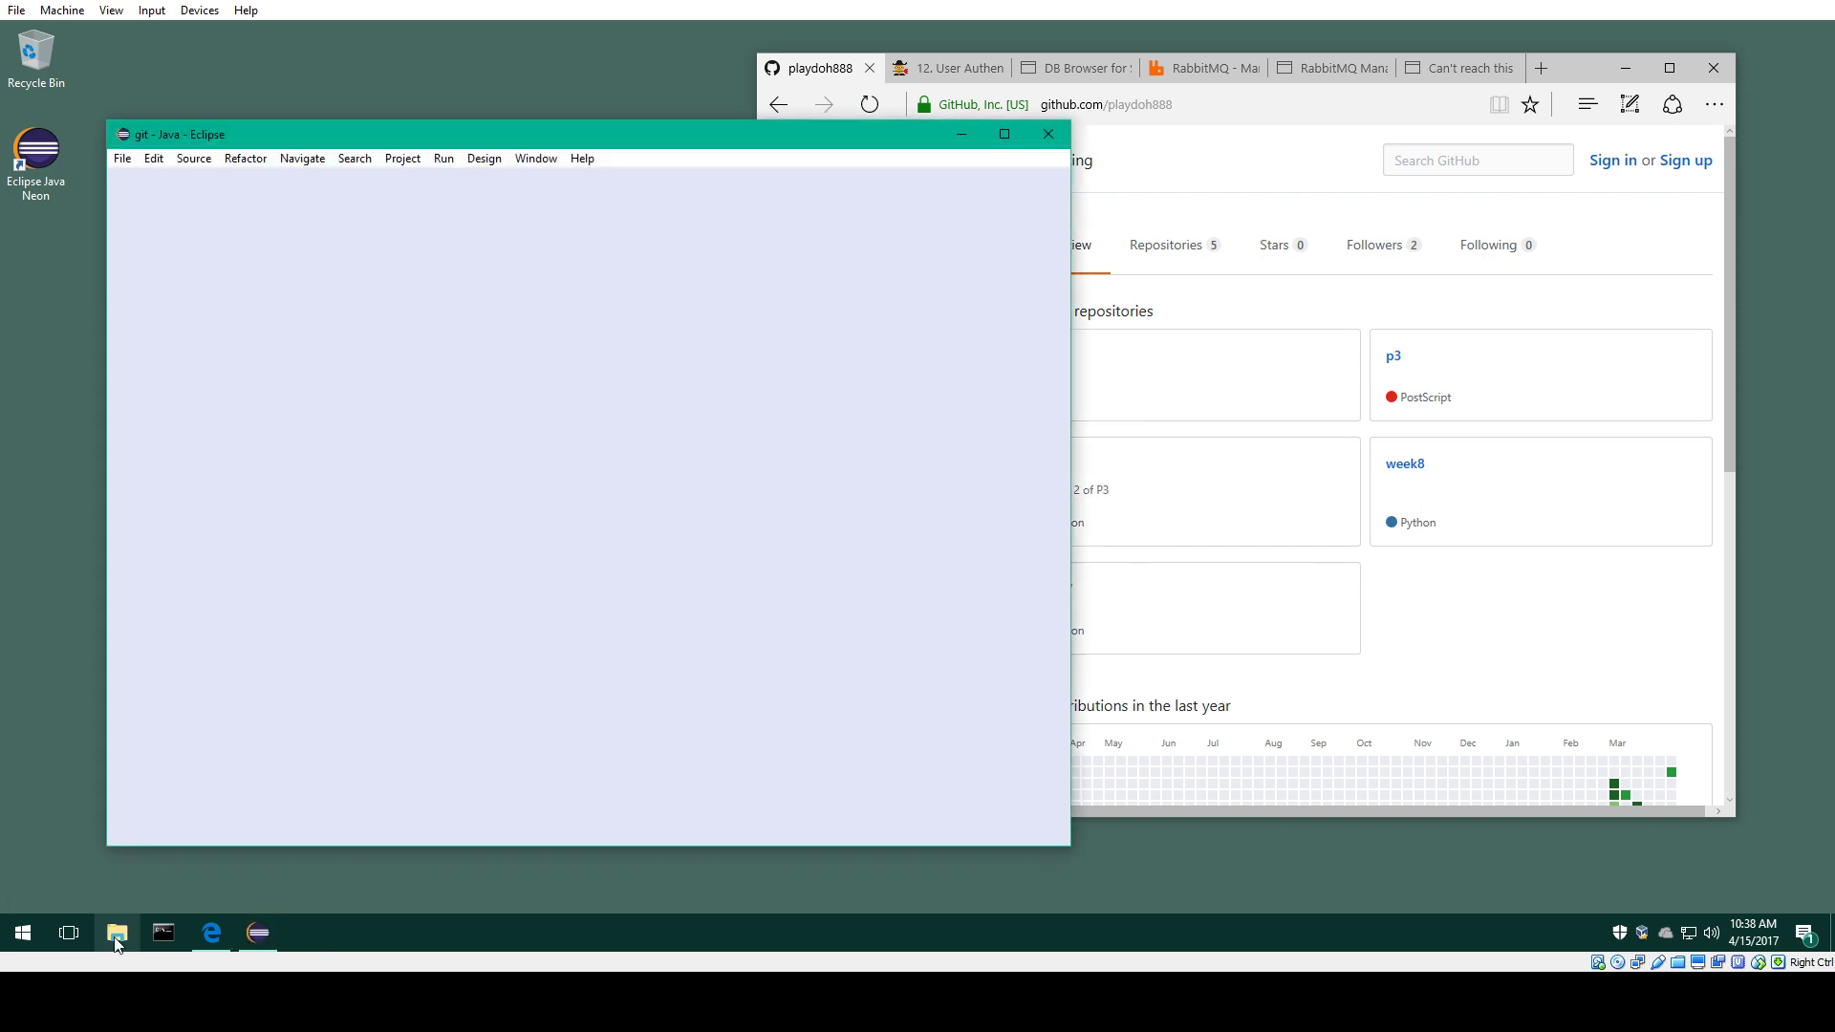
# Step: Switch to File Explorer, place its window beside Eclipse and browse to the C:\Users\student\git folder
pyautogui.click(116, 934)
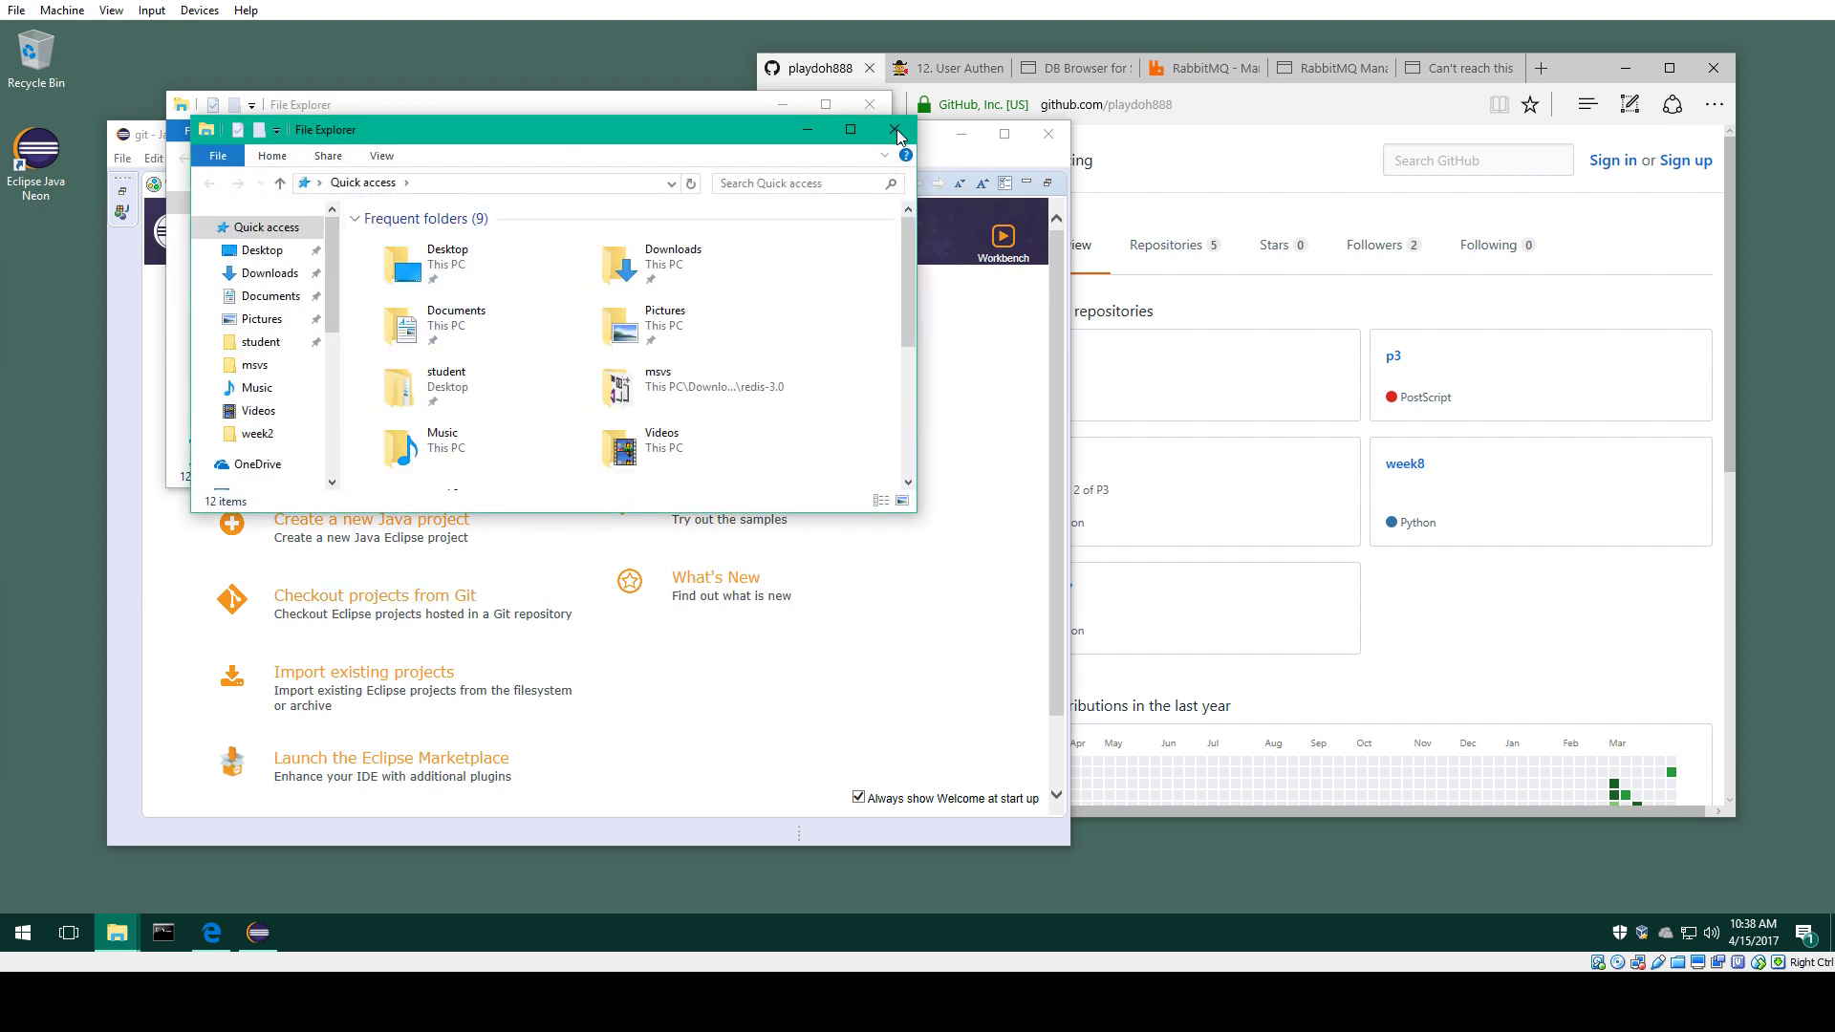
pyautogui.scroll(-1, 239, 420)
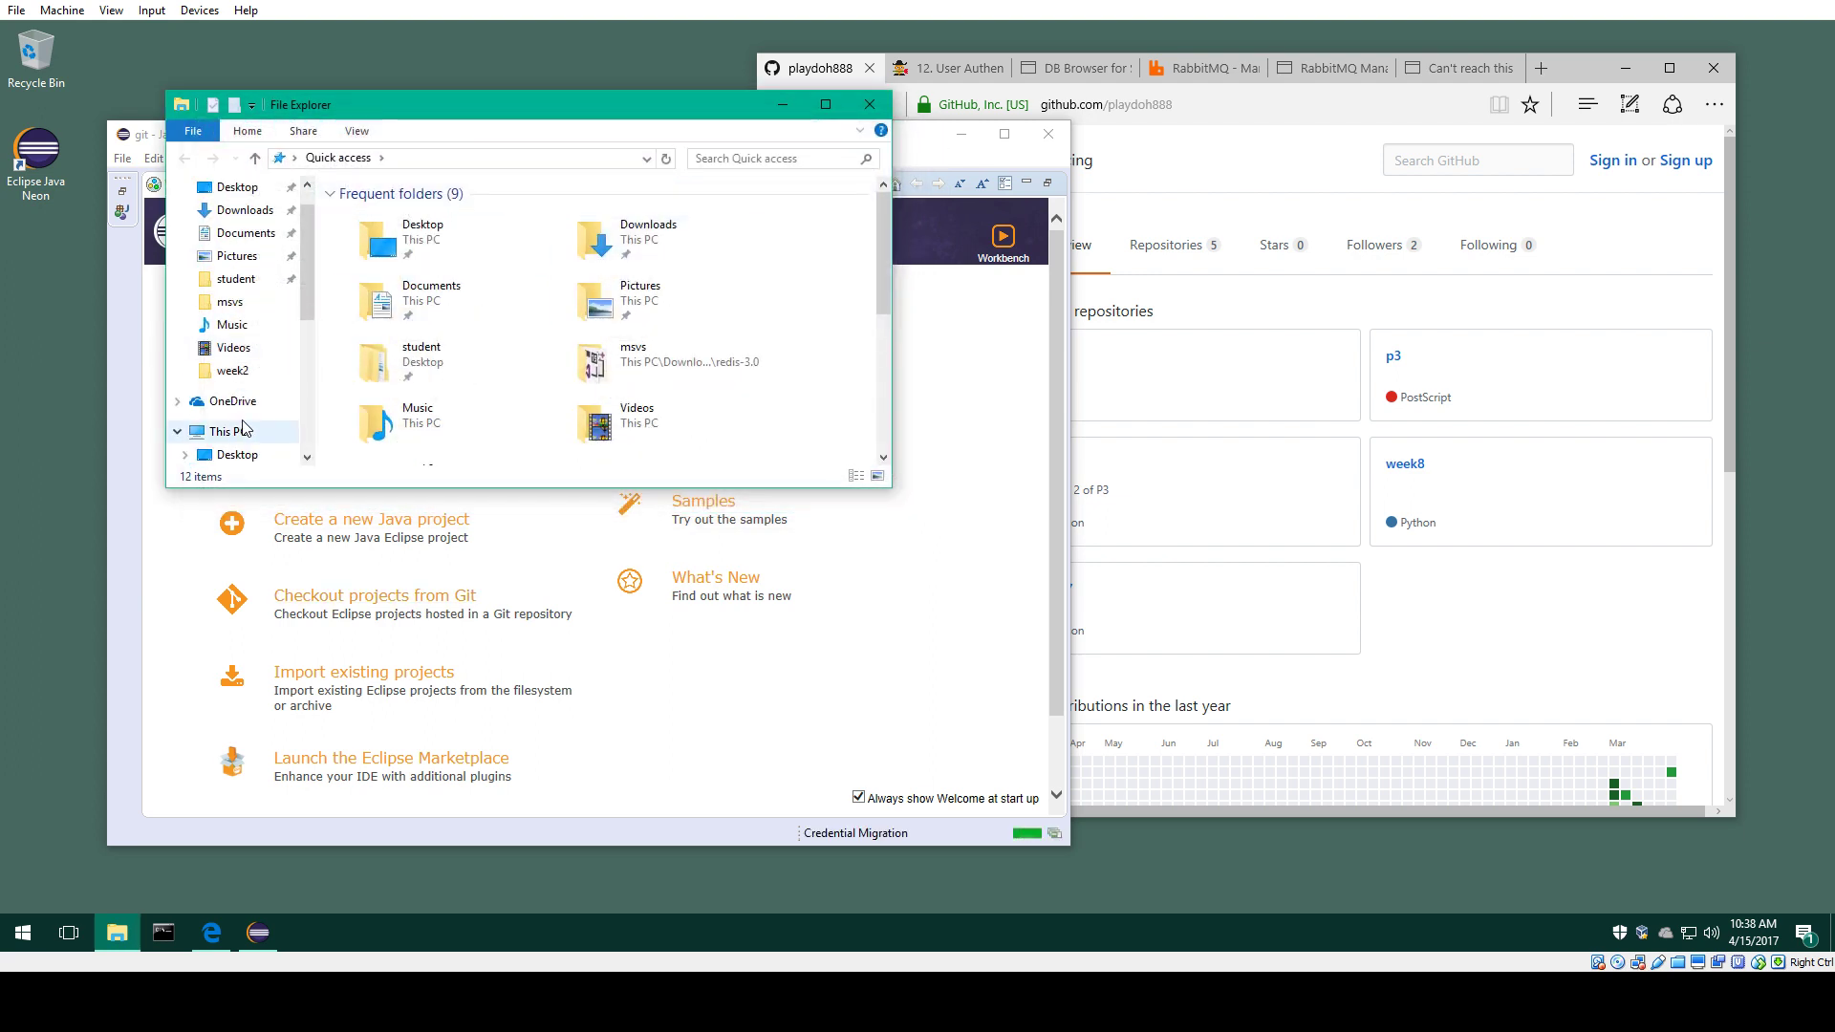
pyautogui.scroll(-2, 260, 449)
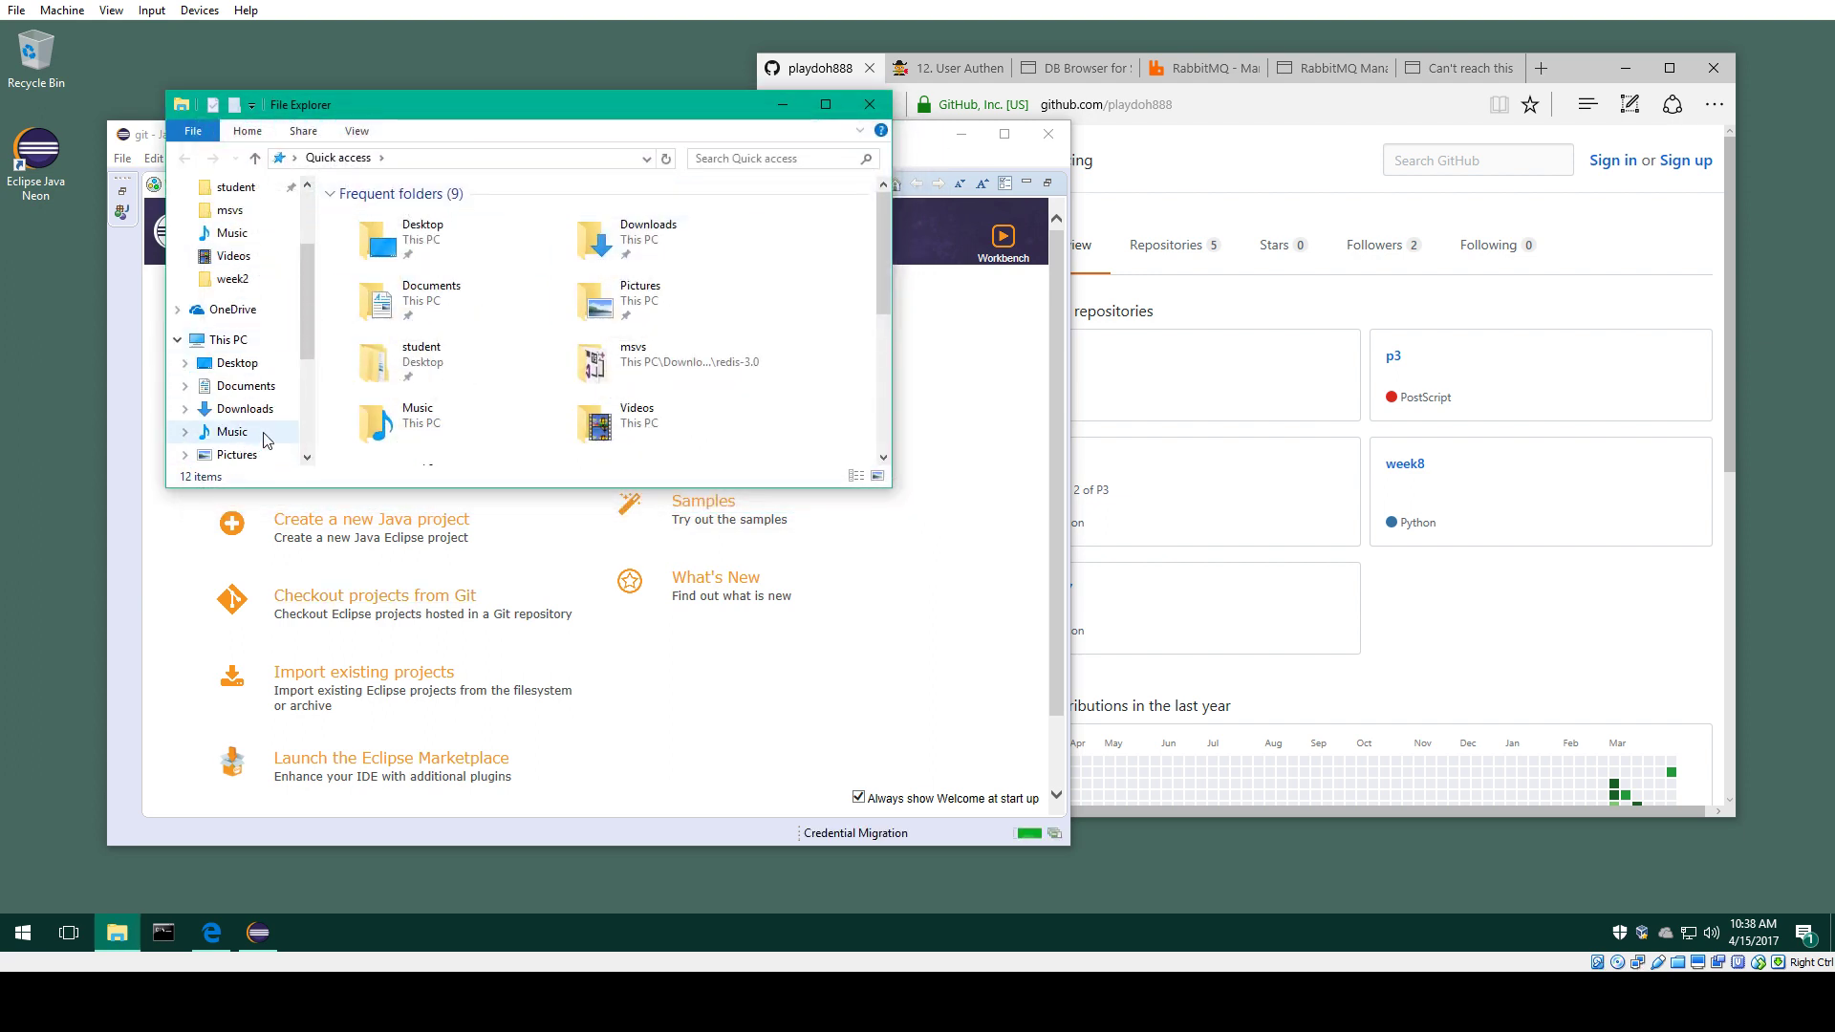
pyautogui.scroll(-1, 260, 406)
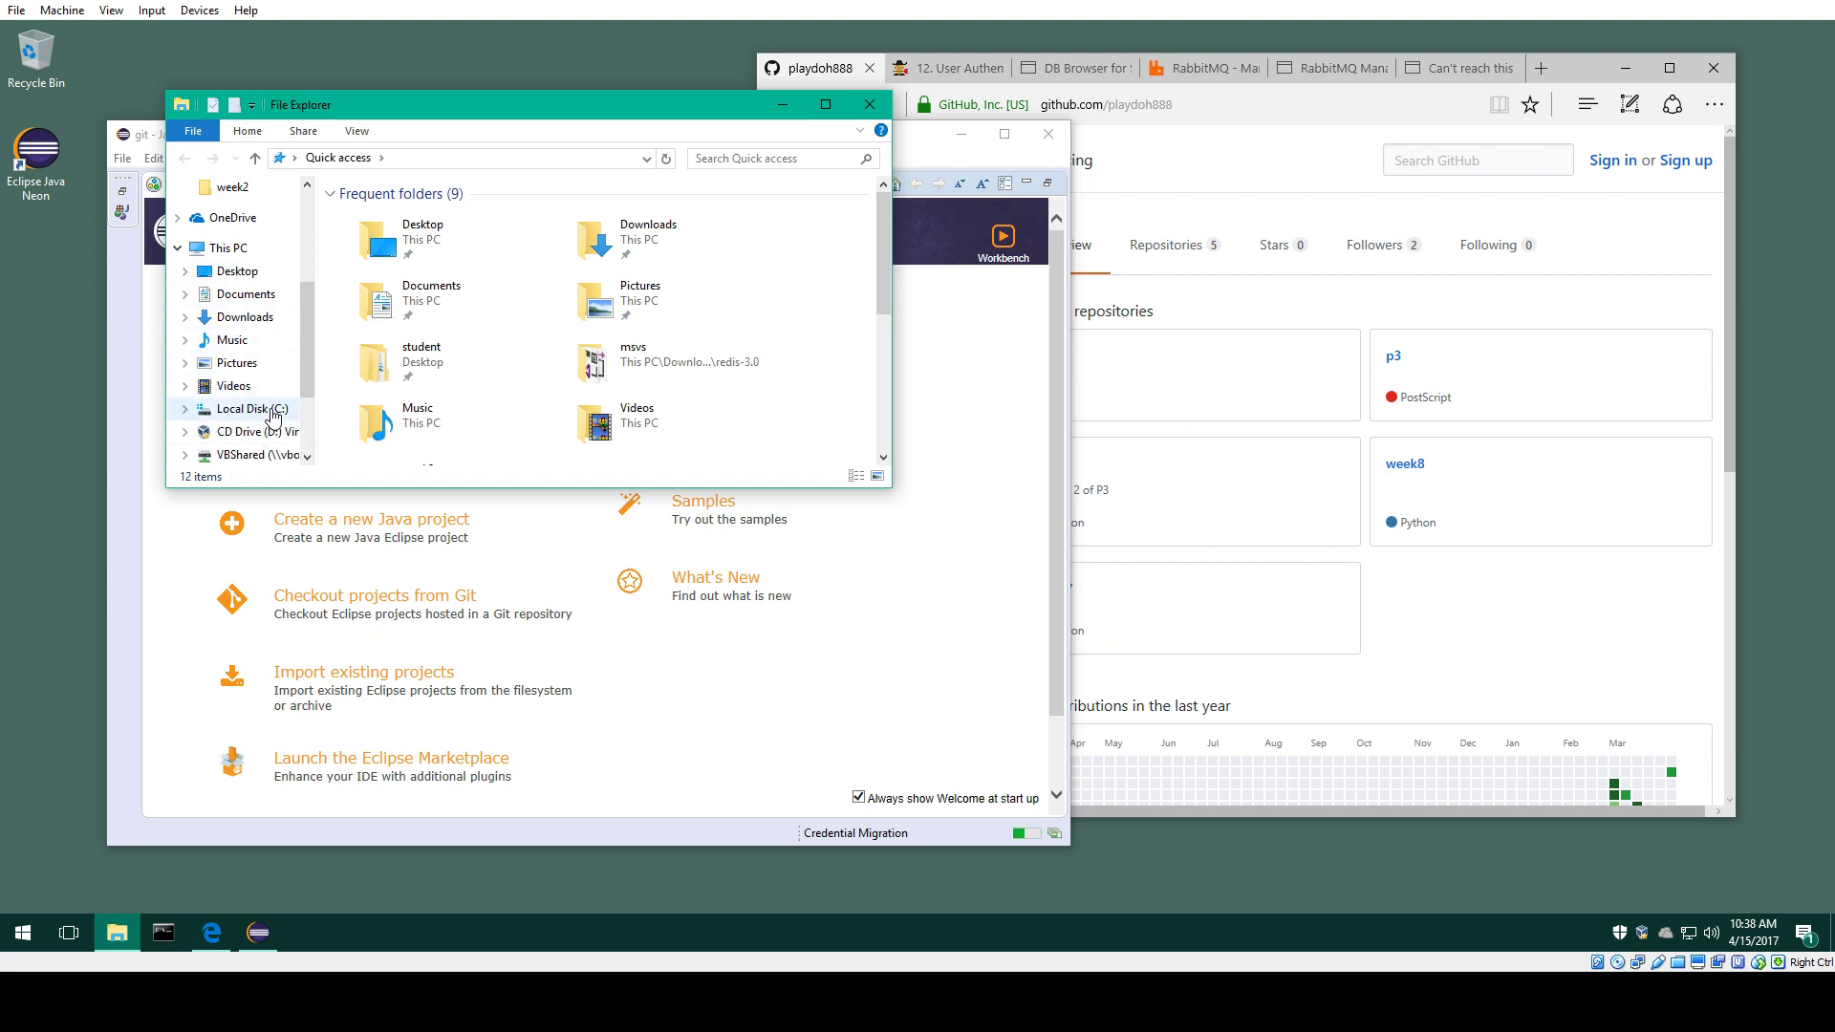
pyautogui.click(252, 409)
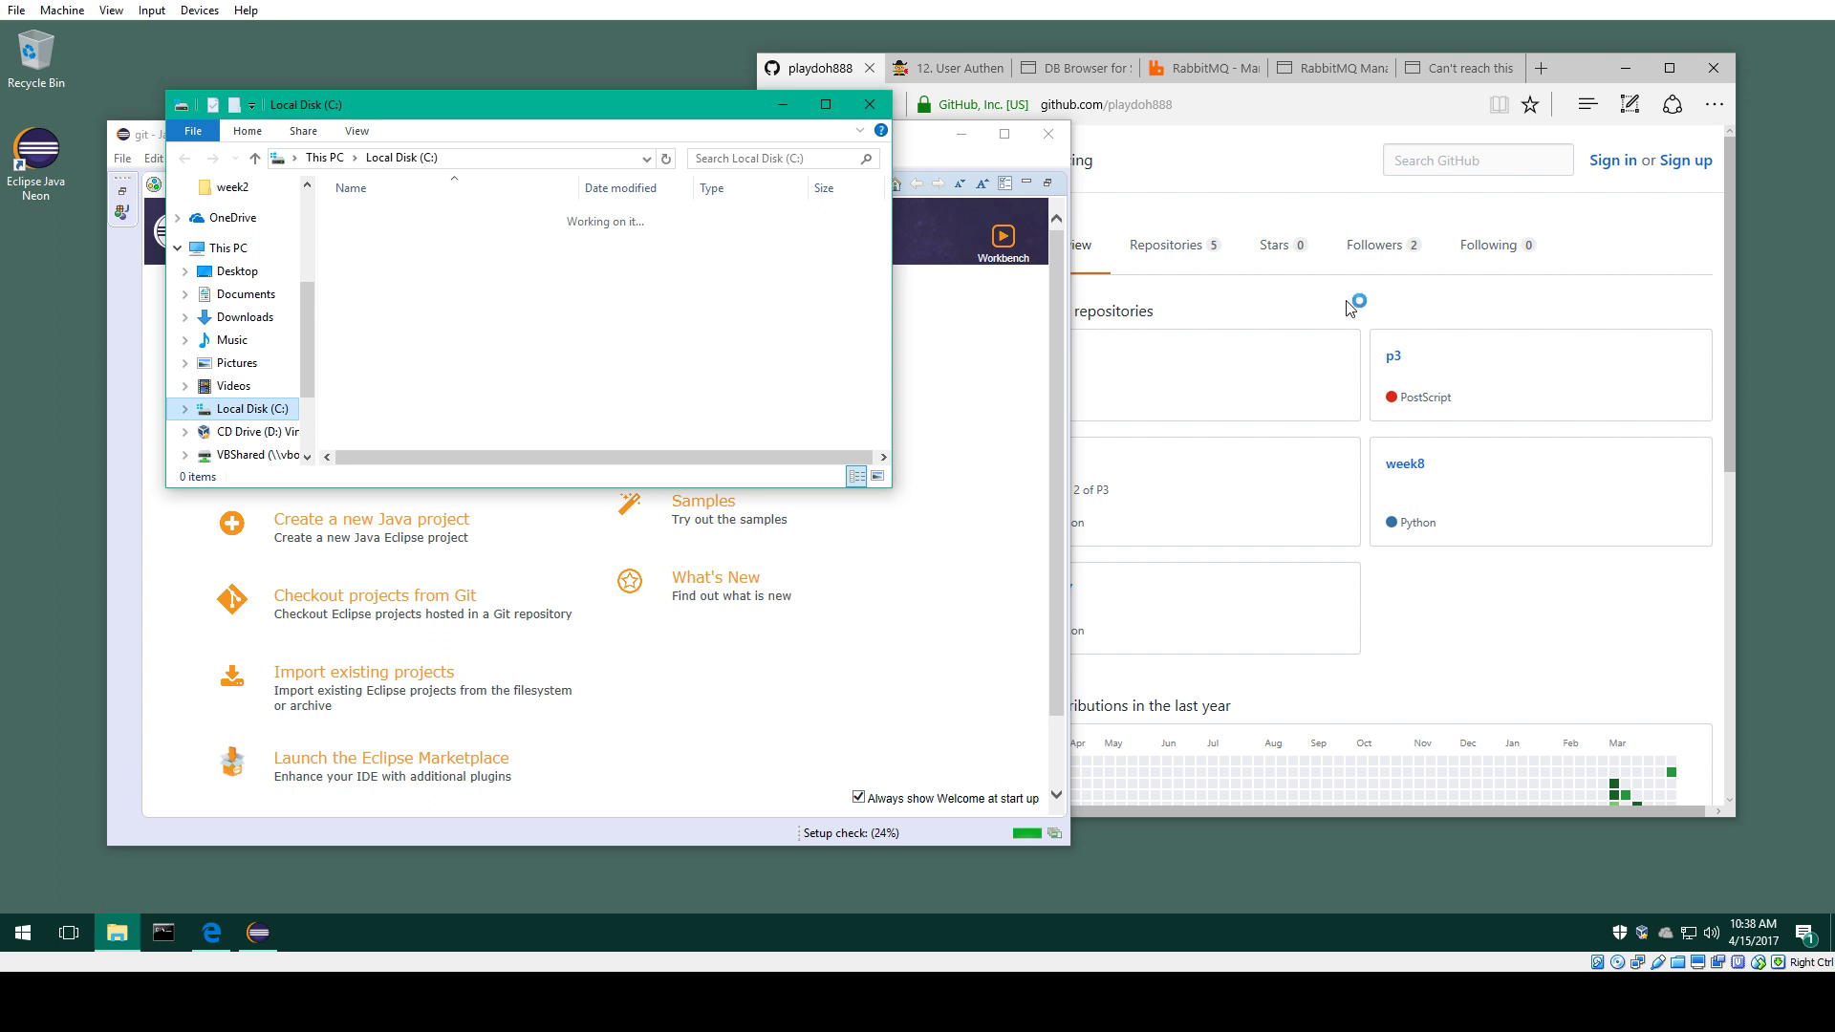
pyautogui.moveTo(573, 104); pyautogui.dragTo(1478, 288)
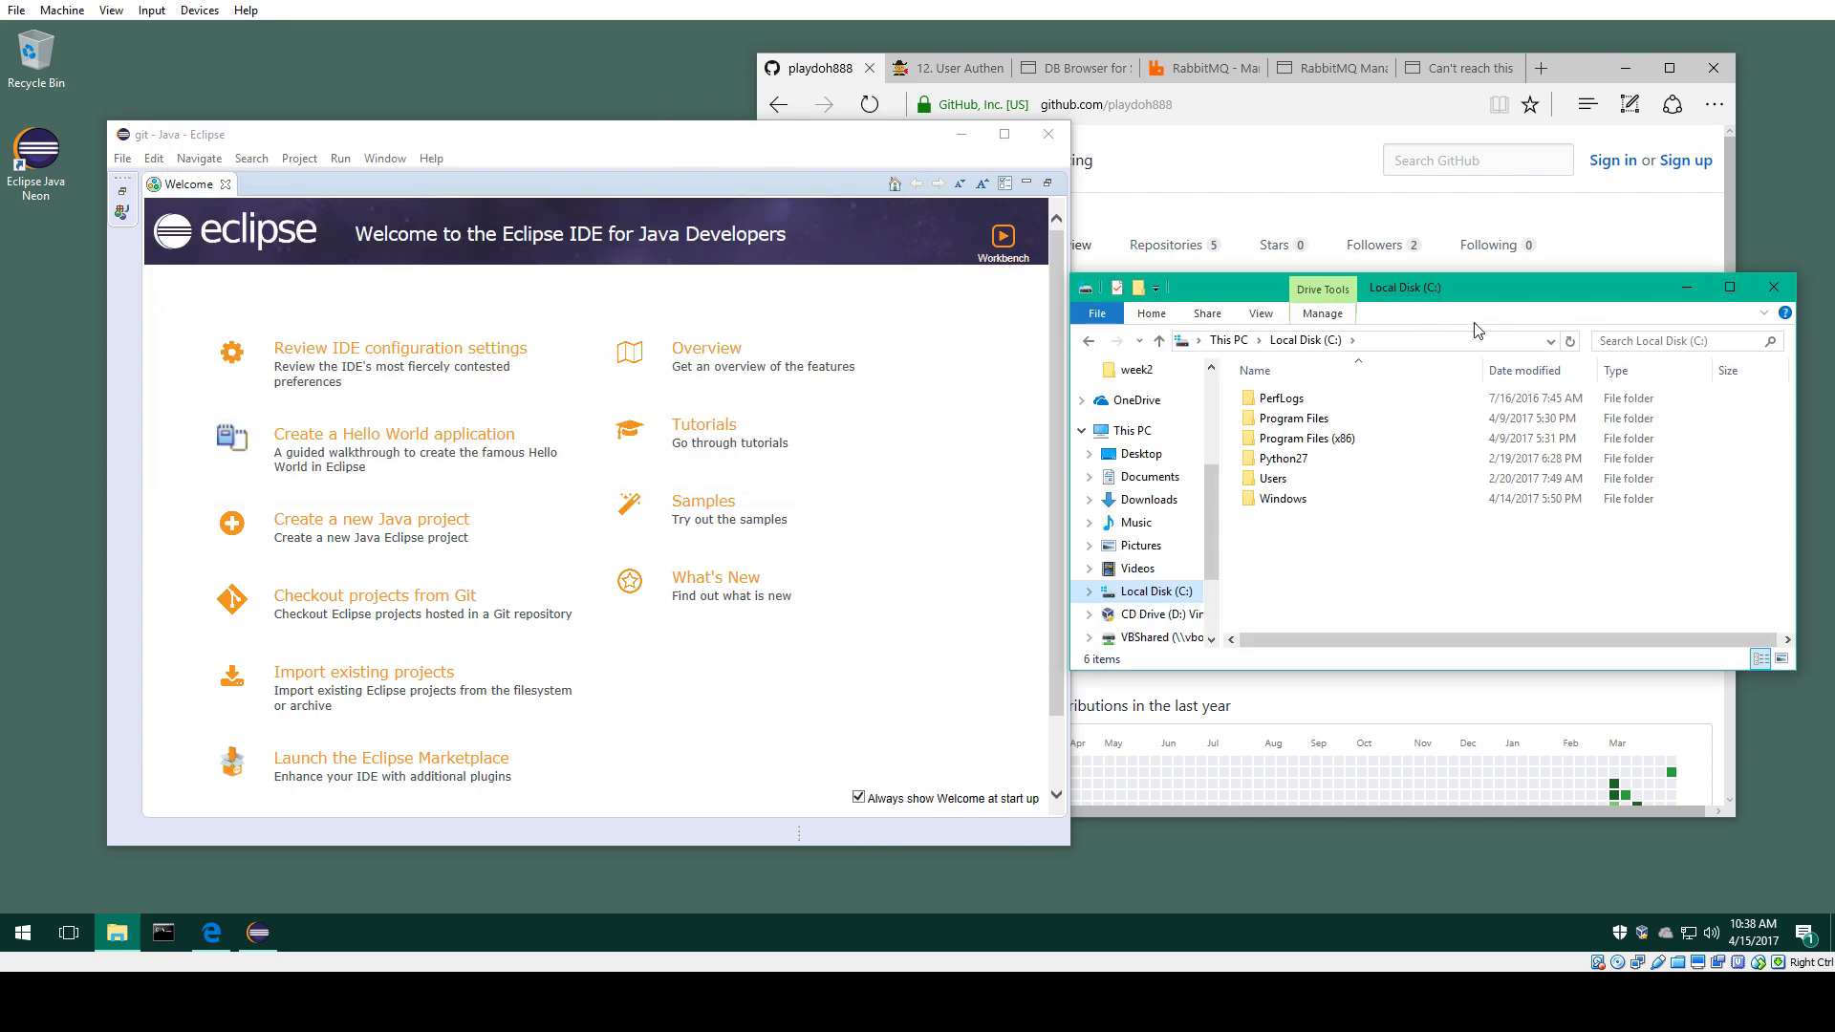
pyautogui.doubleClick(1303, 480)
pyautogui.doubleClick(1292, 463)
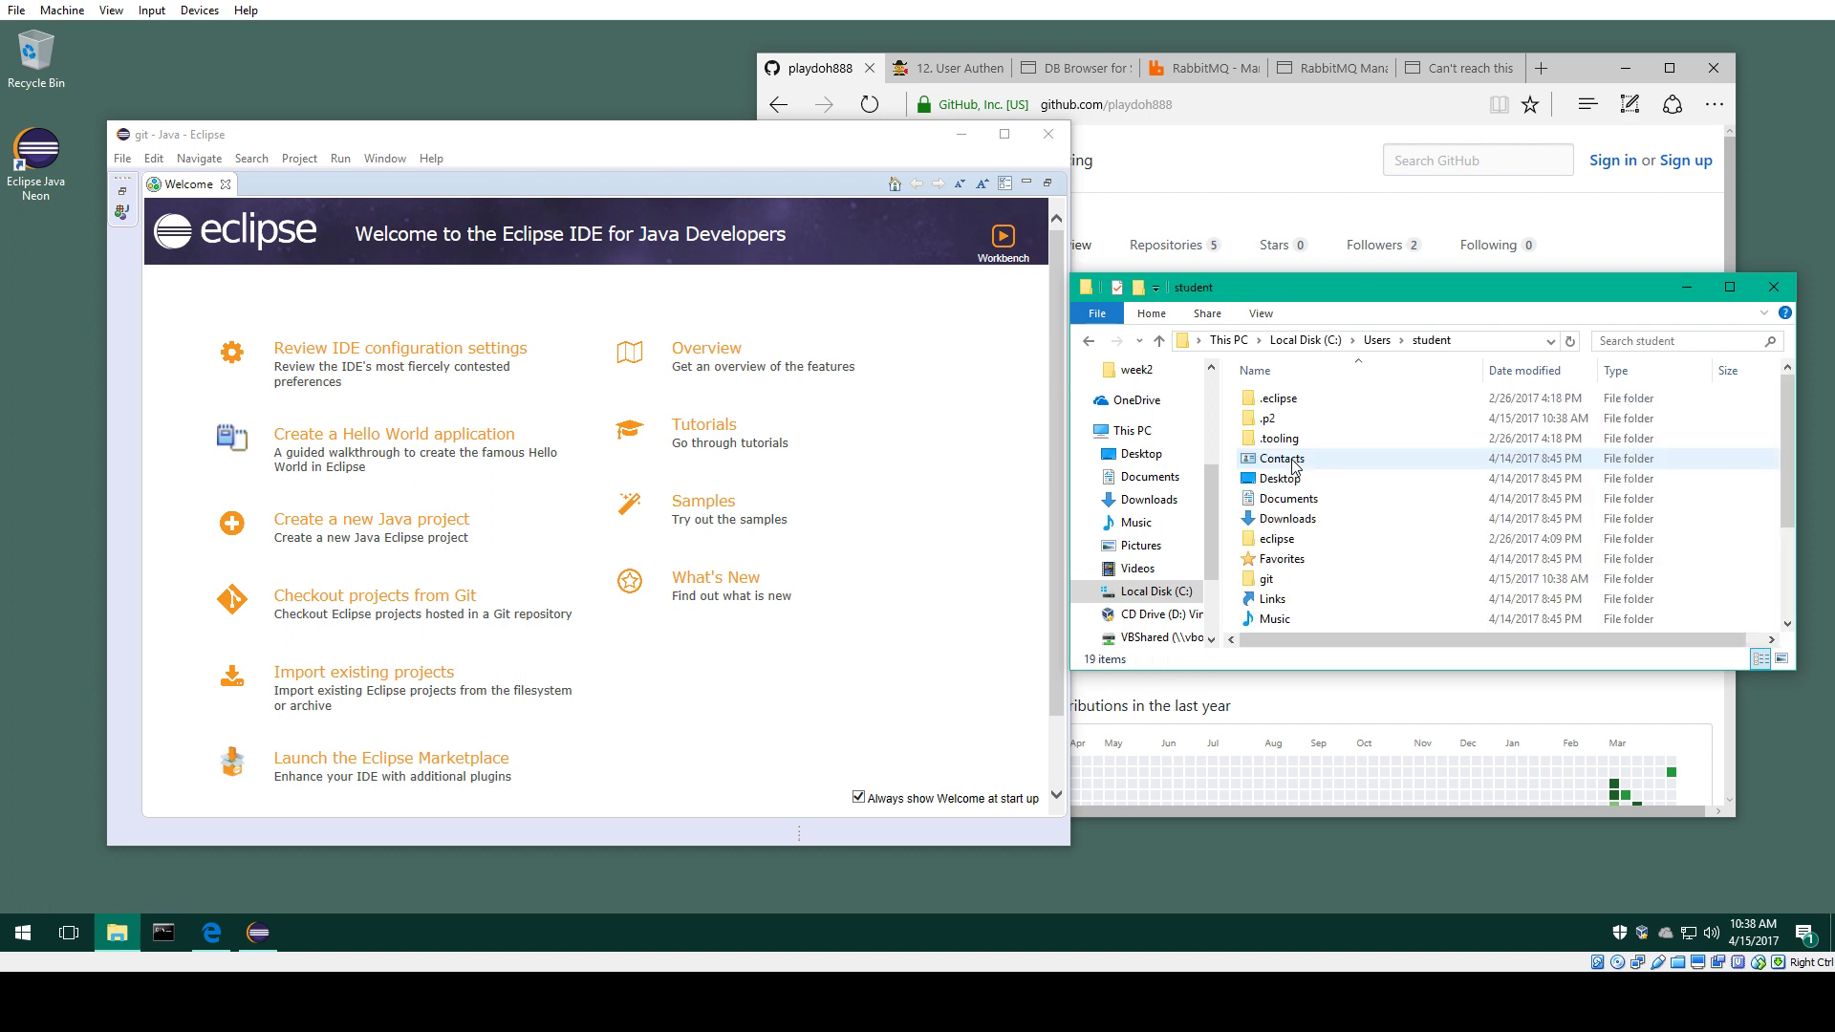
pyautogui.scroll(-2, 1310, 526)
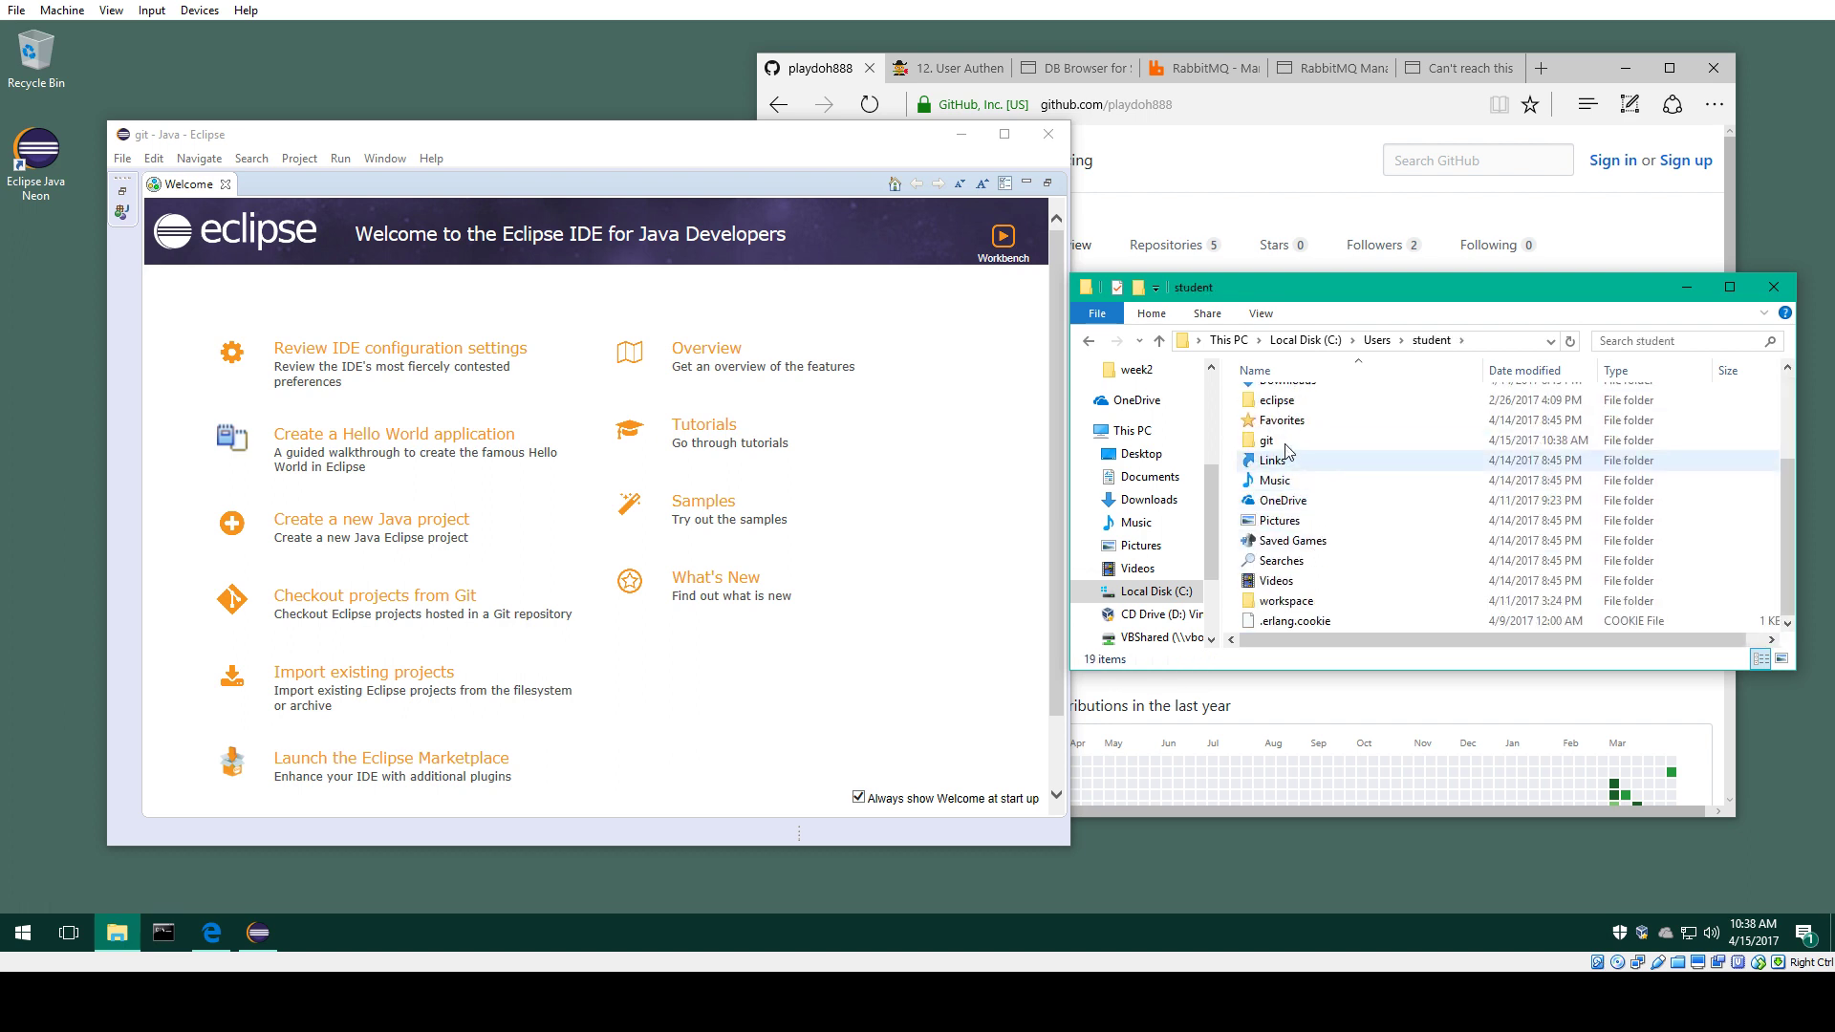
pyautogui.doubleClick(1271, 441)
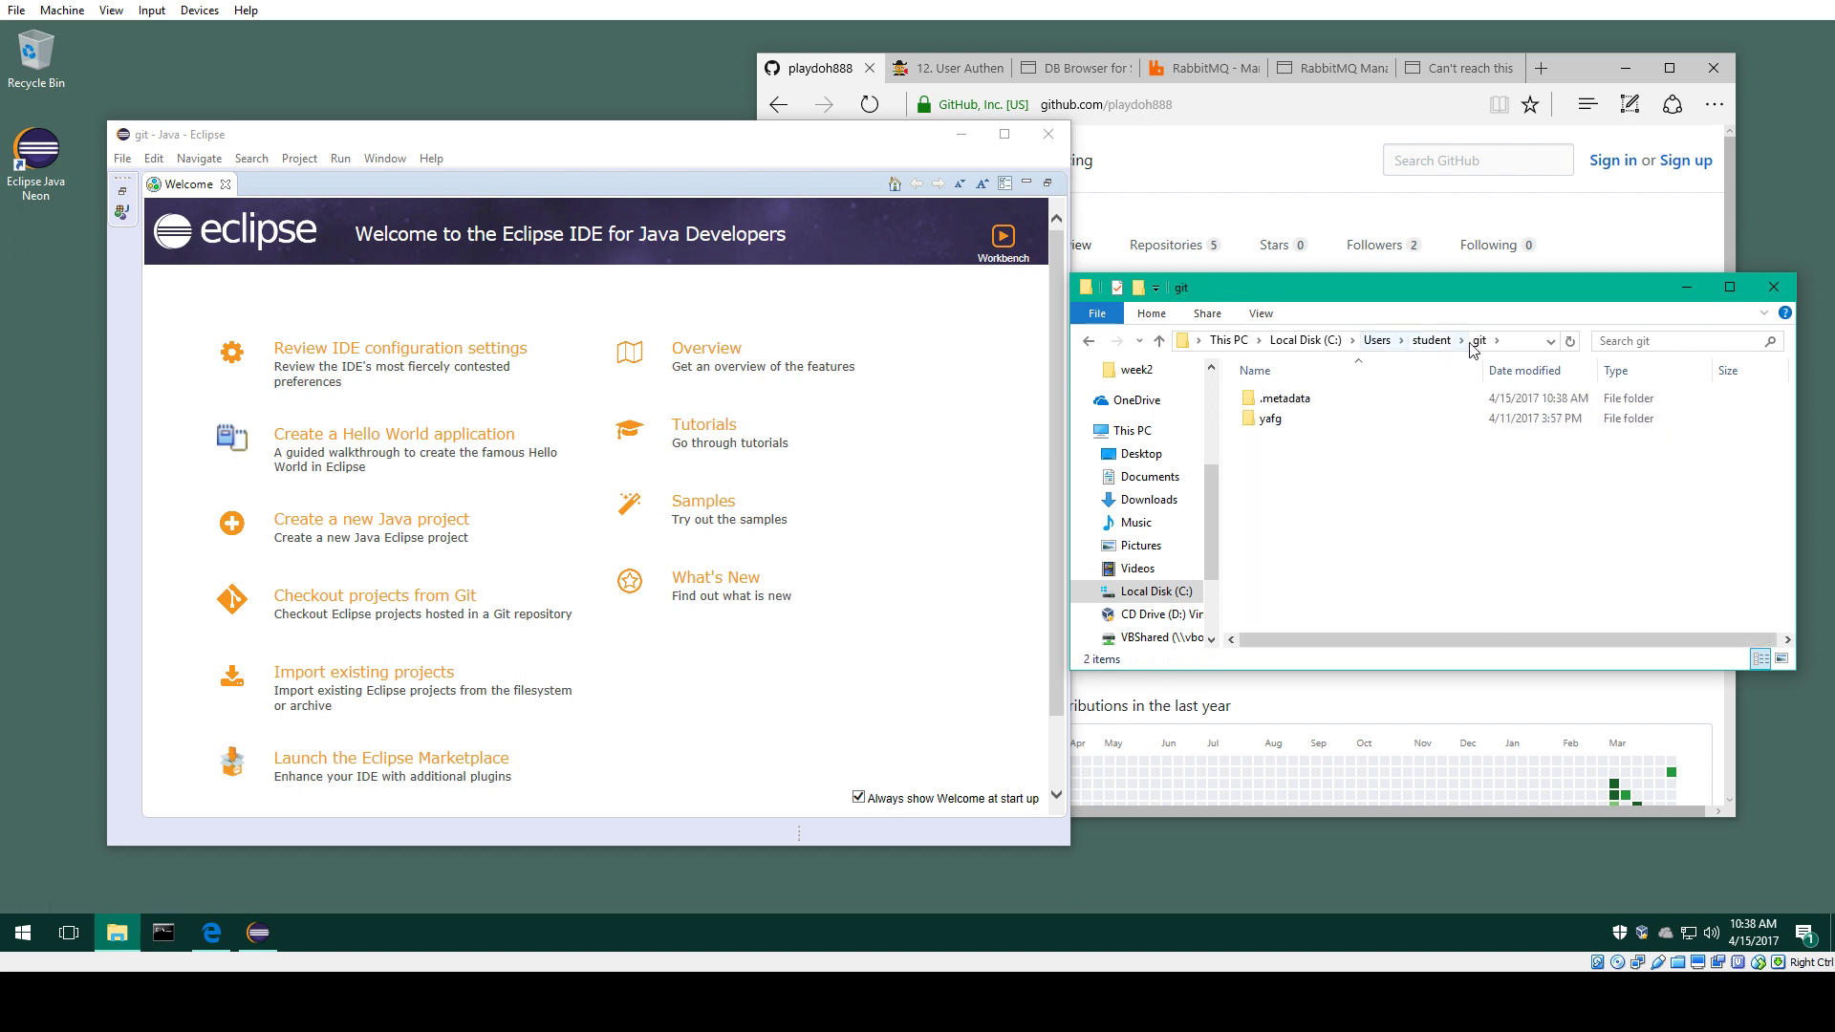
# Step: Close Eclipse and relaunch it with the C:\Users\student\git workspace
pyautogui.click(1049, 134)
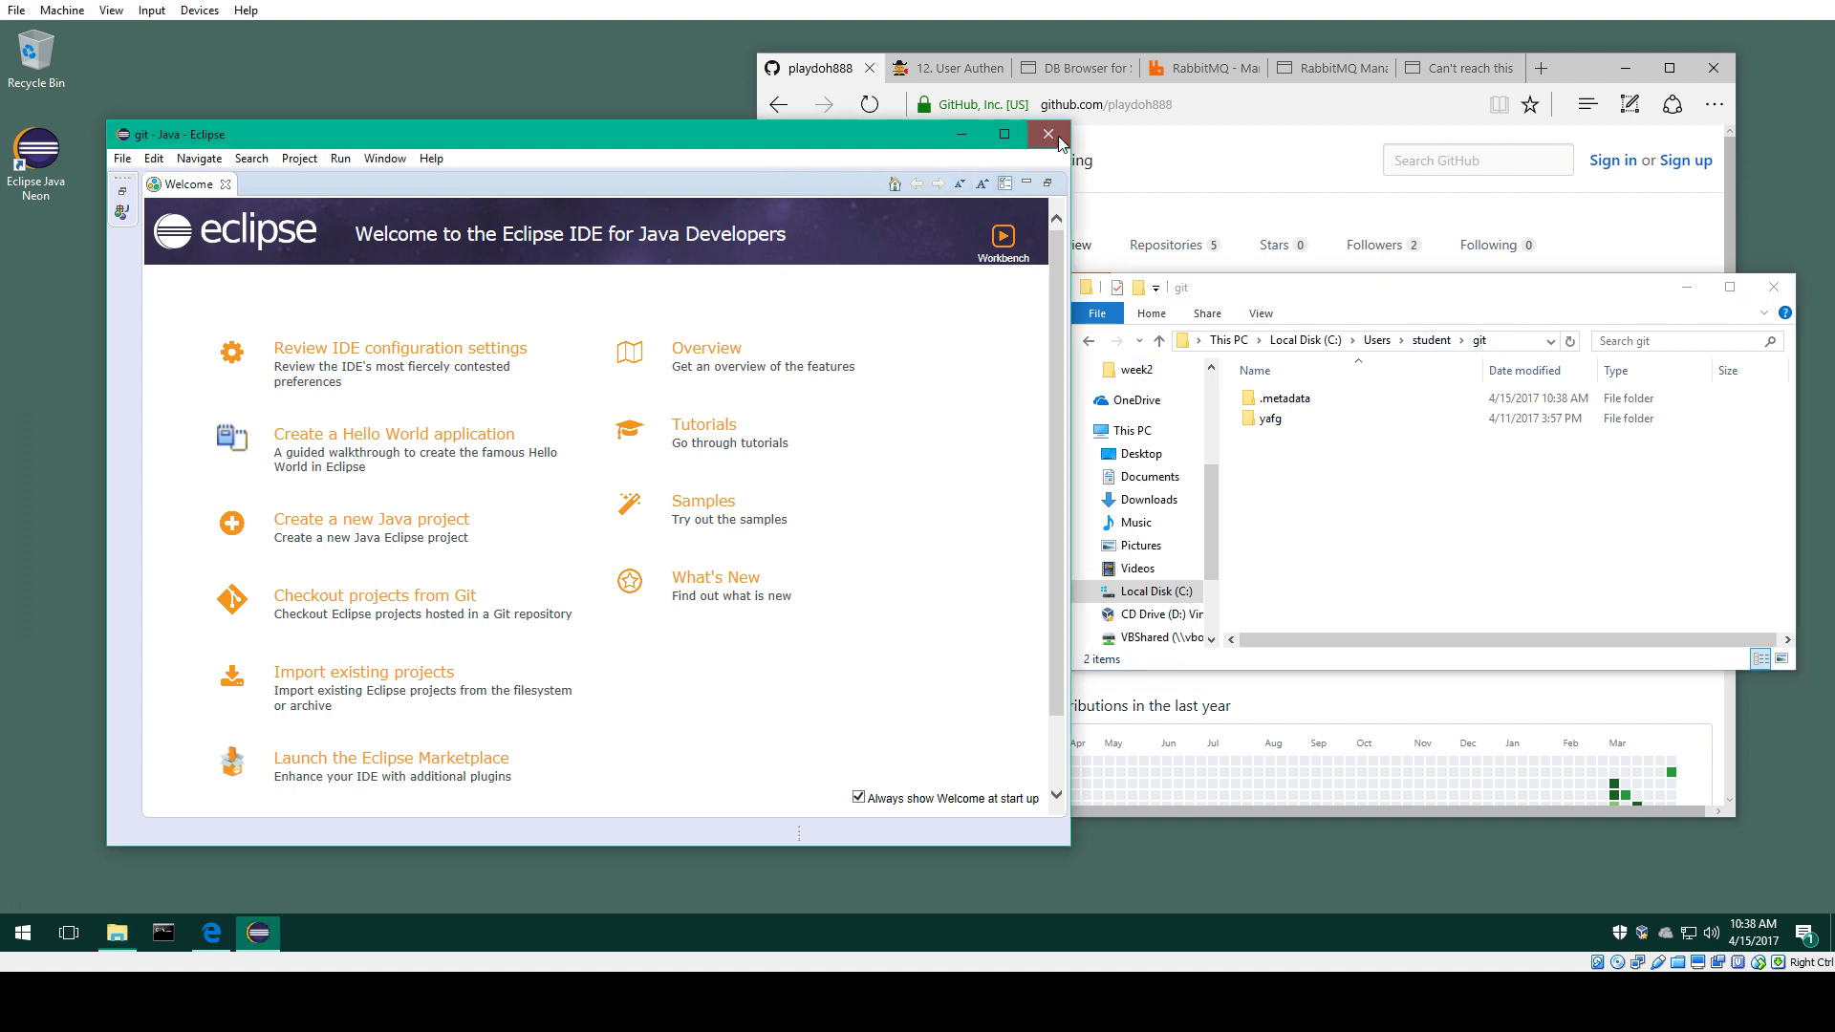
pyautogui.click(692, 515)
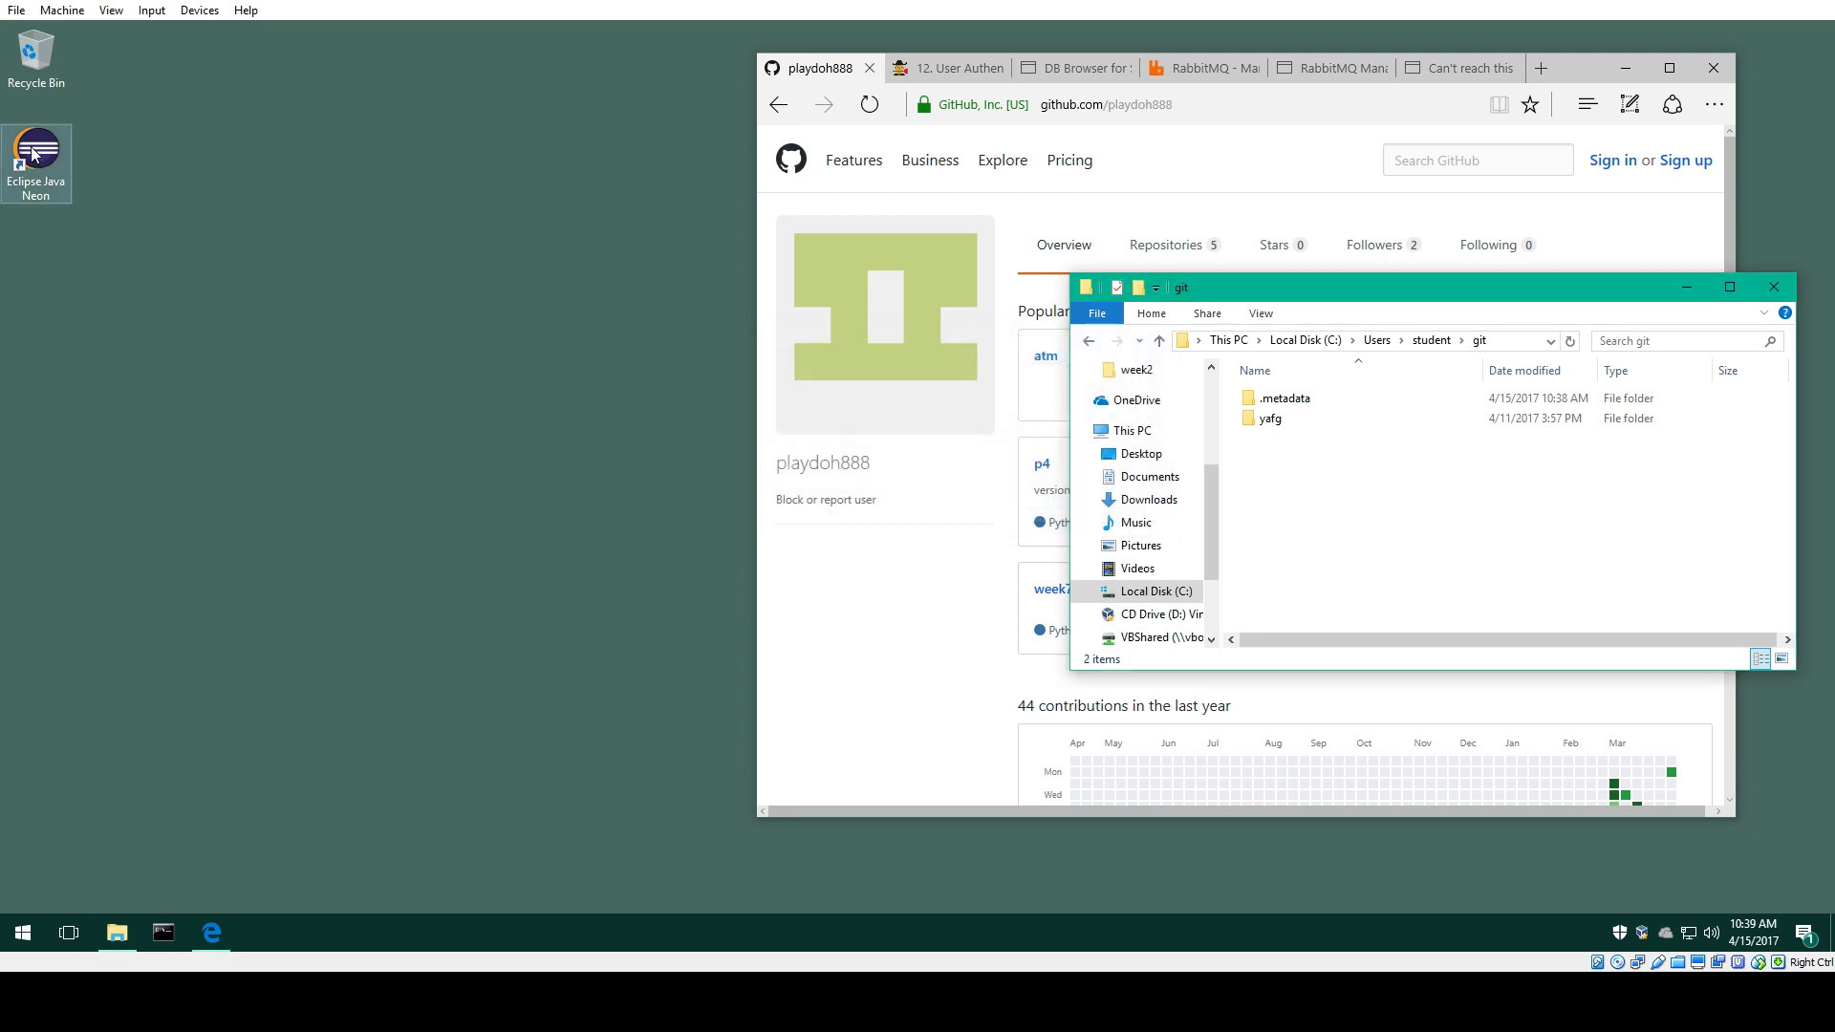
pyautogui.doubleClick(32, 153)
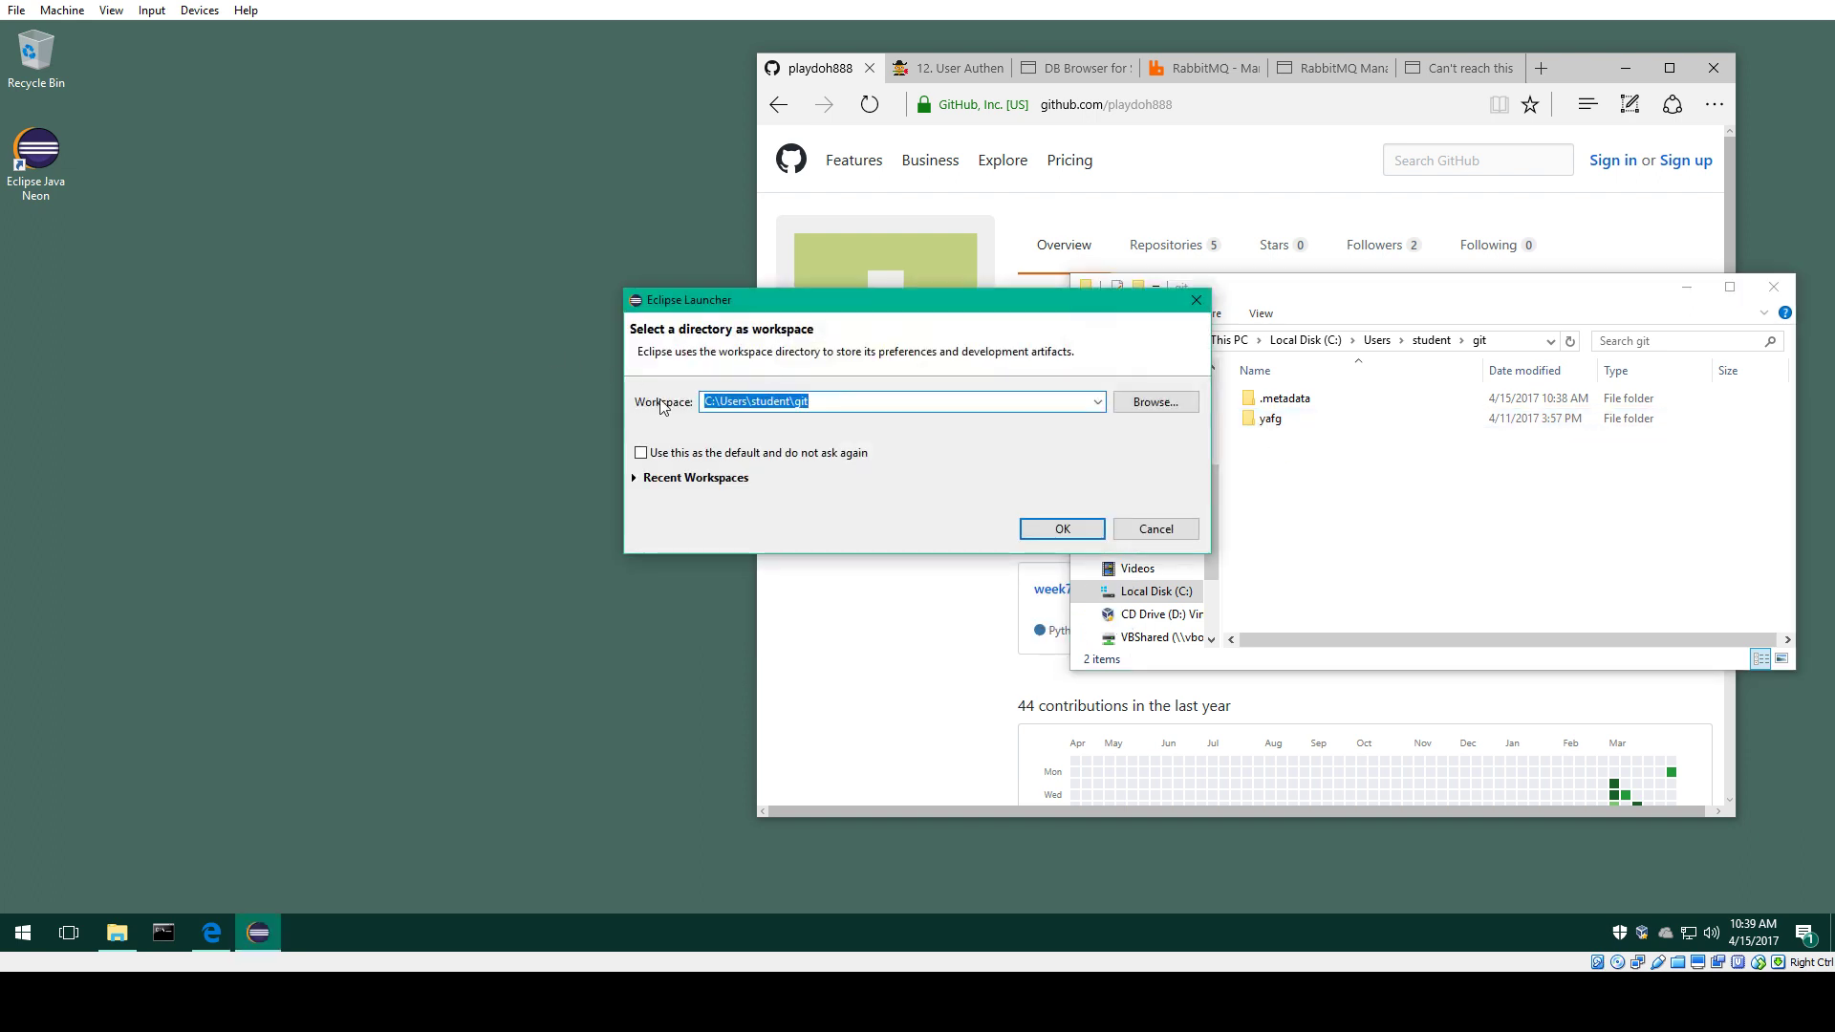
pyautogui.click(836, 399)
pyautogui.click(1061, 531)
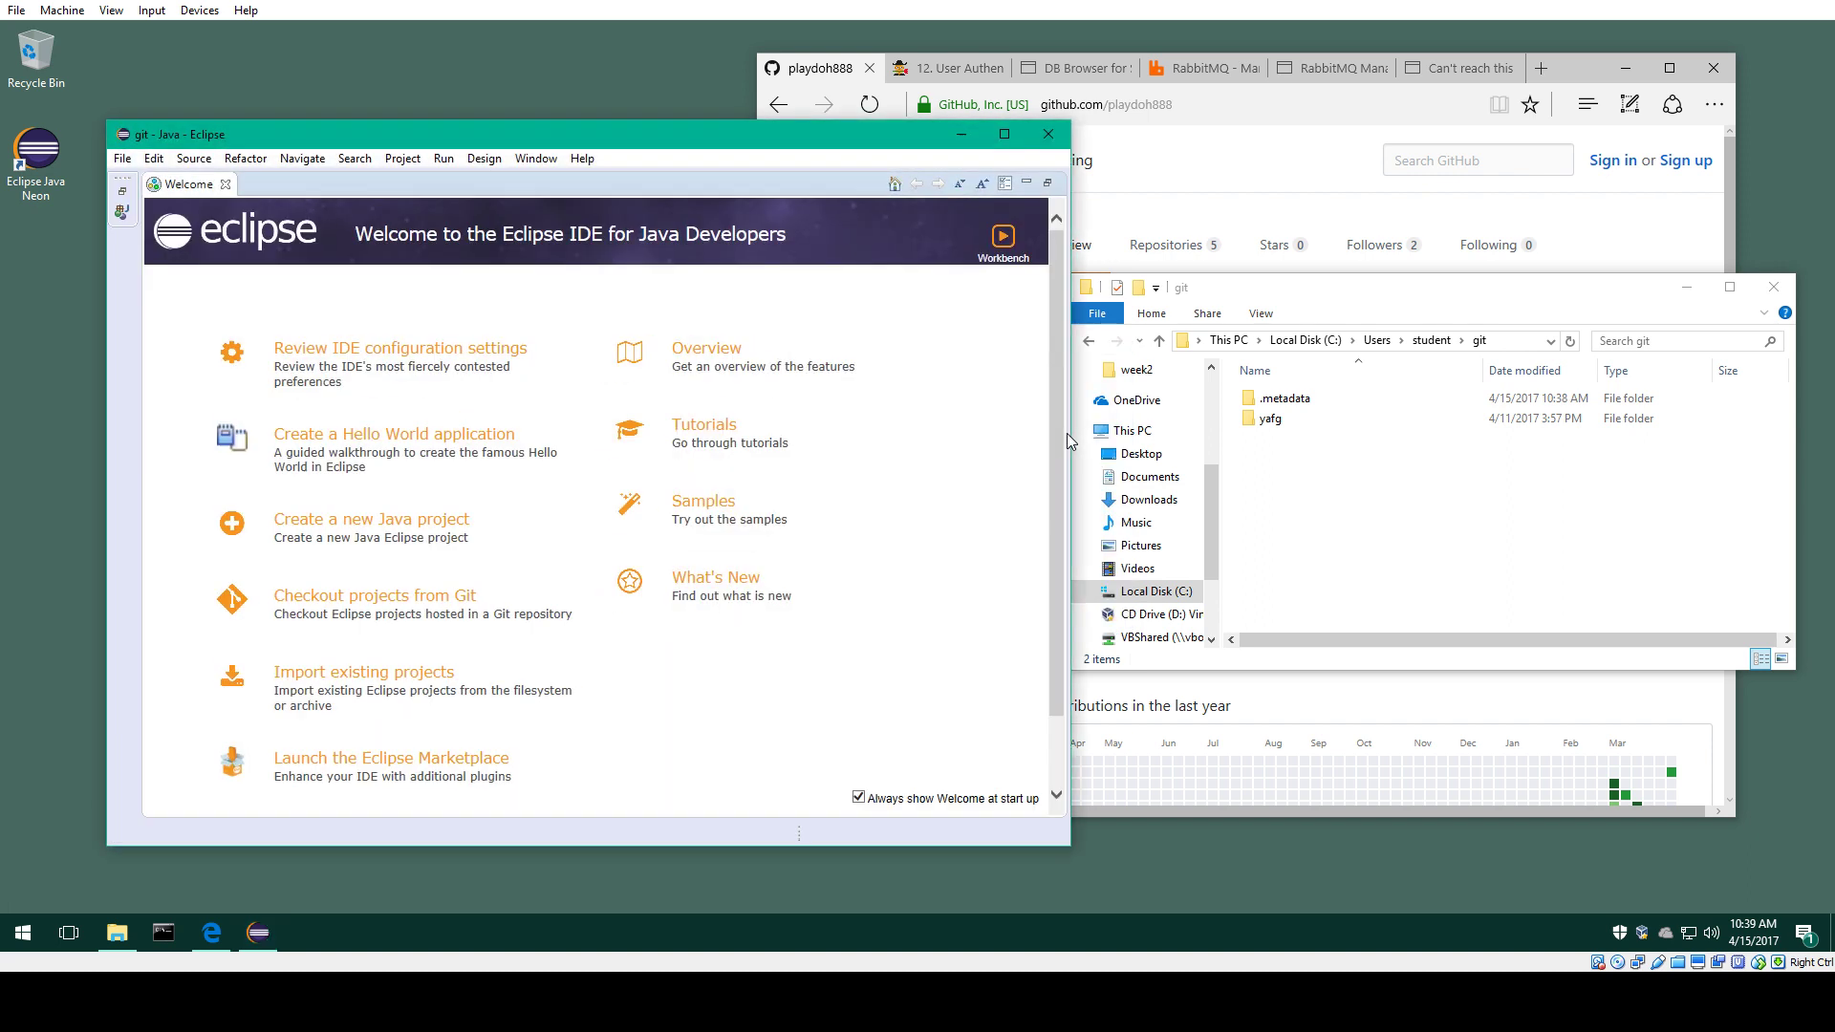
# Step: Close the Welcome page, move and enlarge the Eclipse window, and narrow the Package Explorer
pyautogui.click(226, 185)
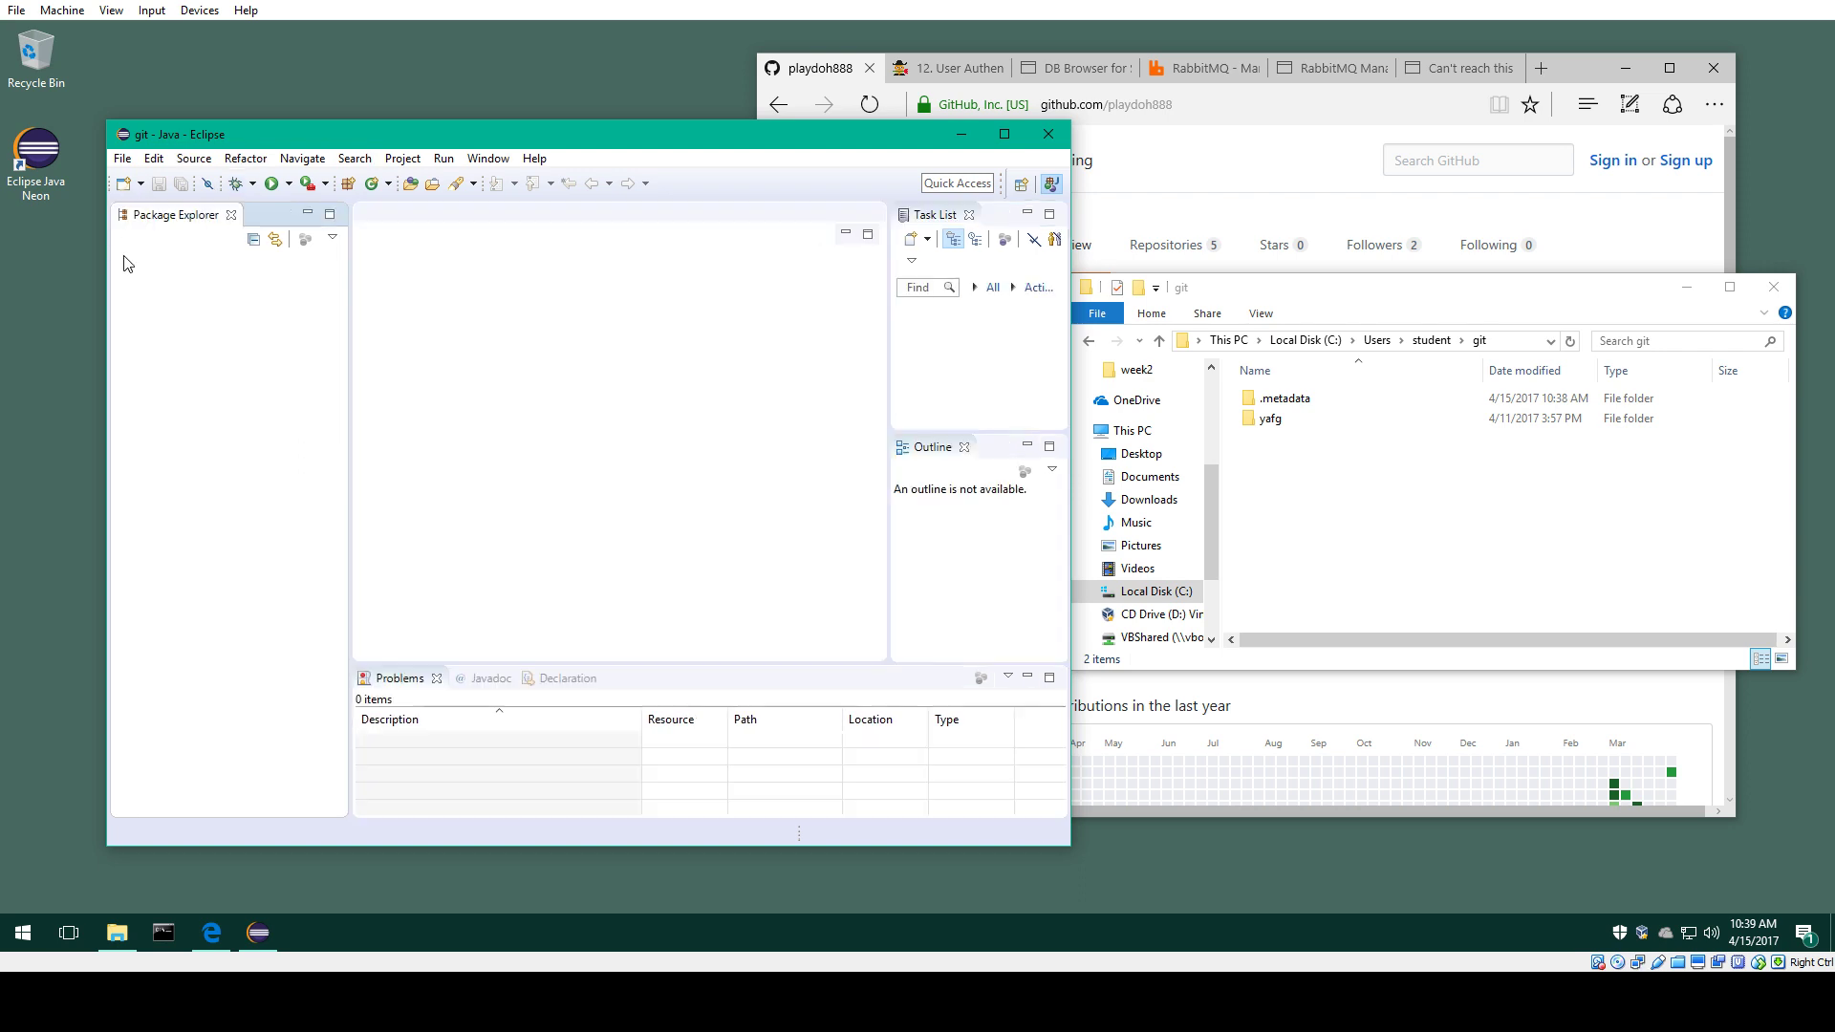
pyautogui.moveTo(520, 134); pyautogui.dragTo(463, 114)
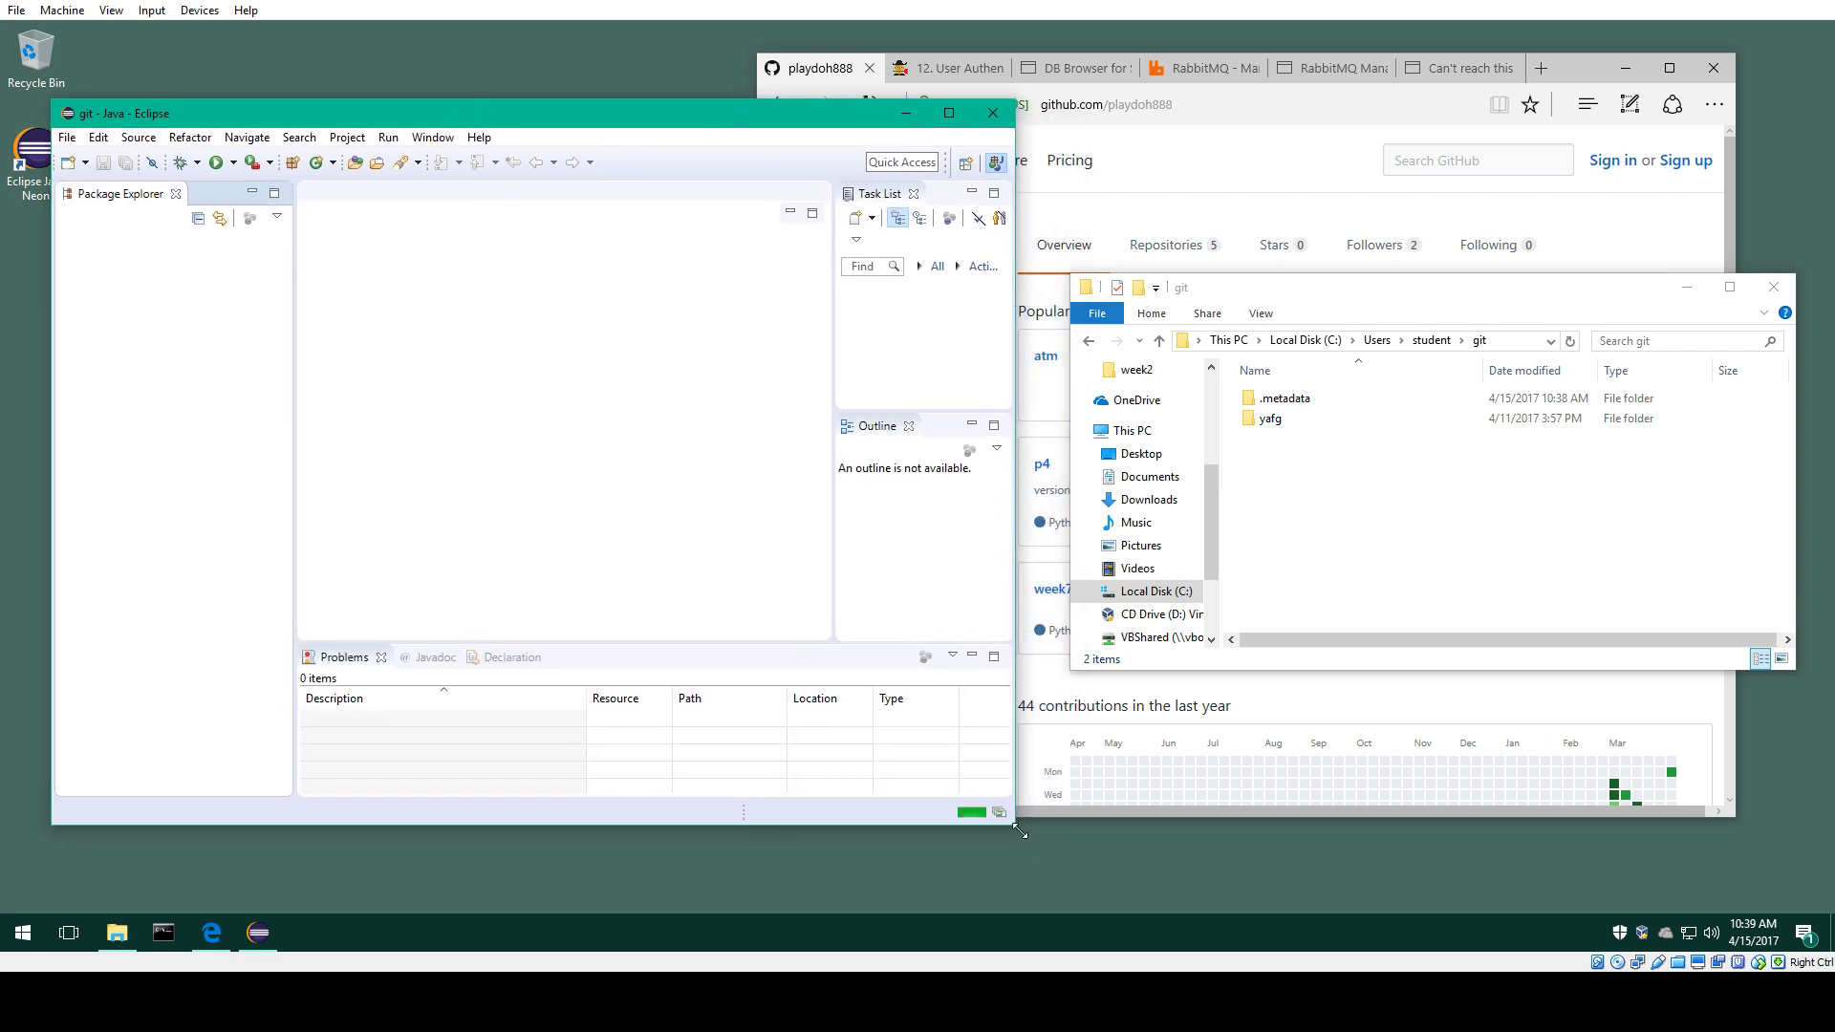
pyautogui.moveTo(1020, 833); pyautogui.dragTo(1083, 870)
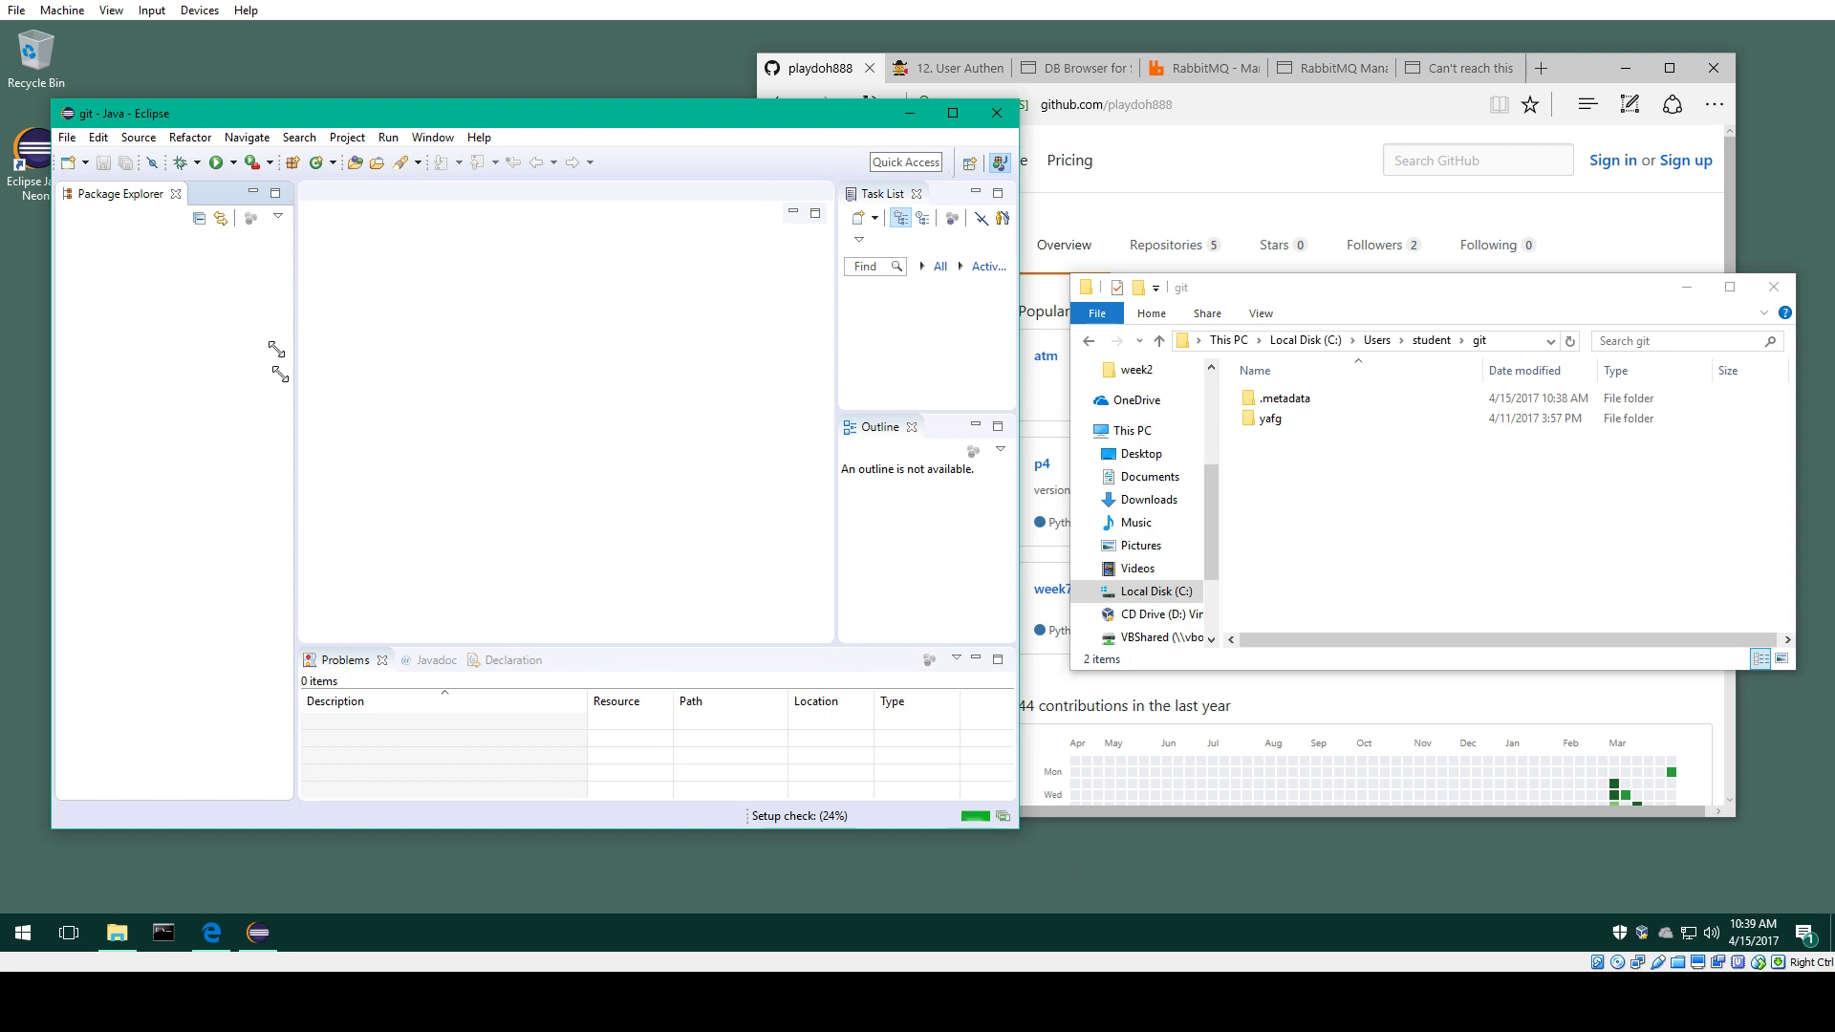
pyautogui.click(67, 139)
pyautogui.click(88, 413)
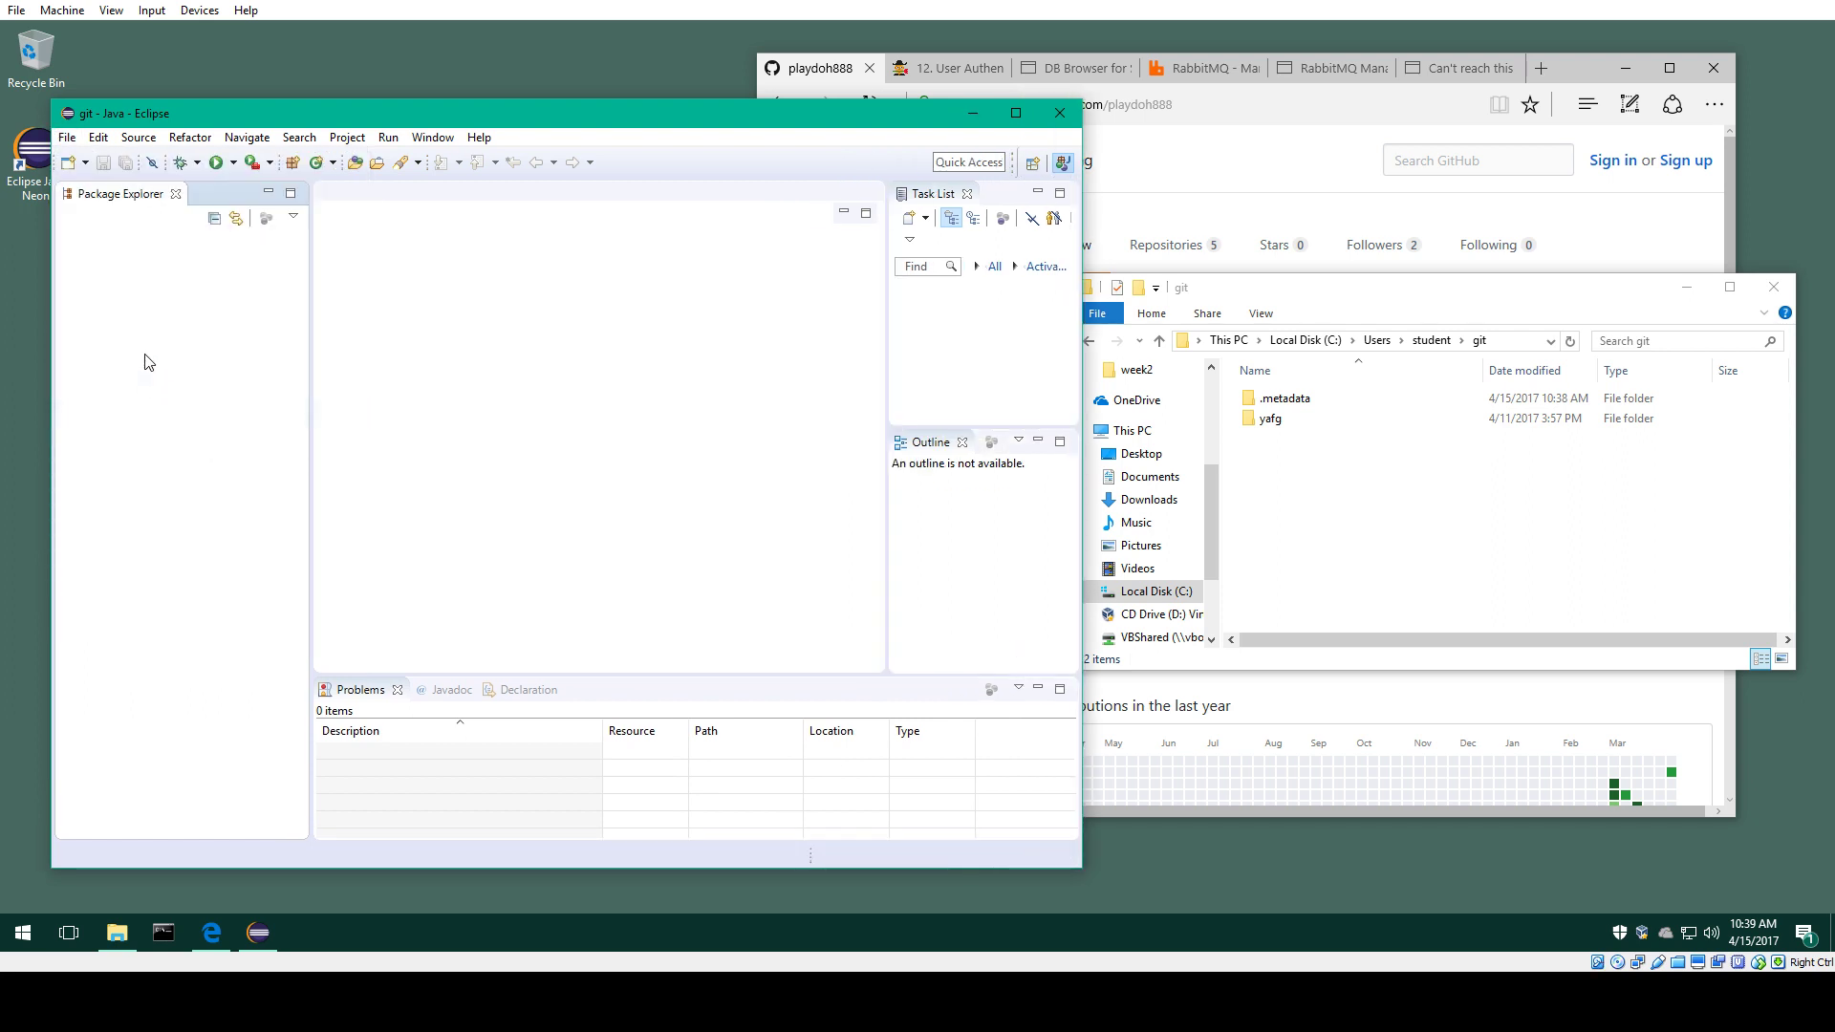
pyautogui.moveTo(309, 346); pyautogui.dragTo(290, 347)
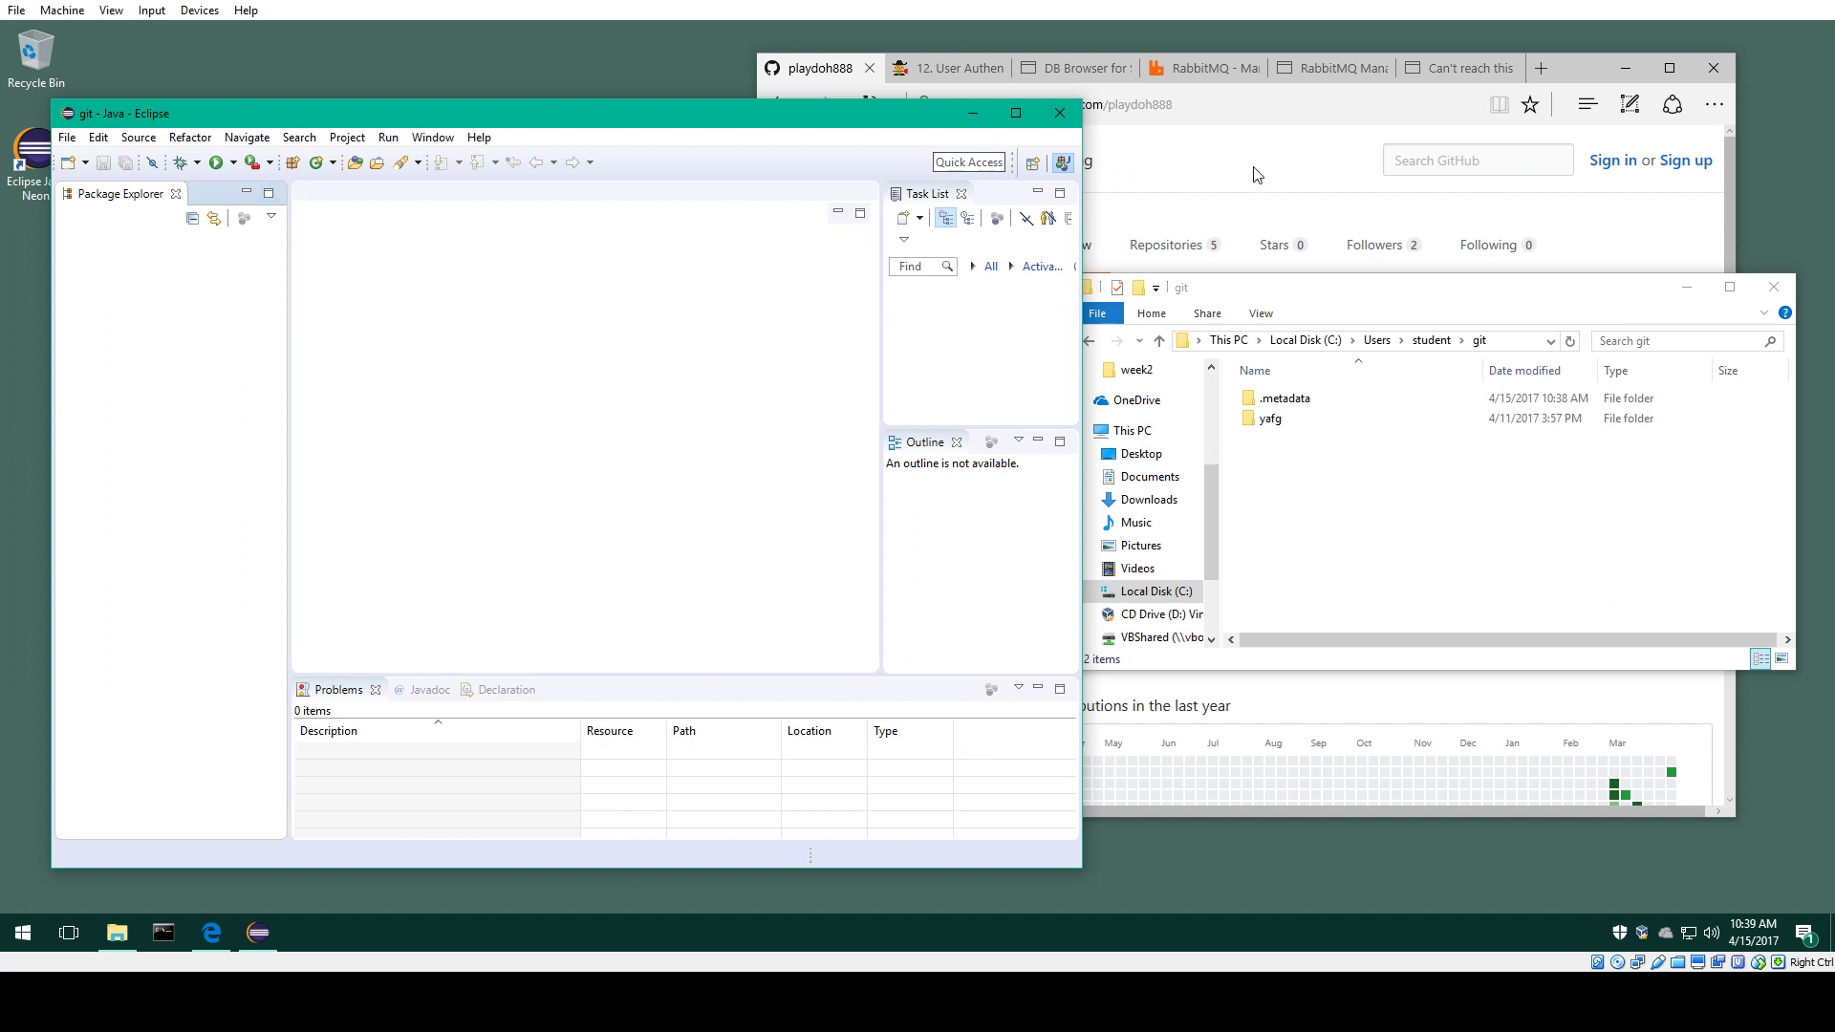
# Step: Start an import using the Projects from Git wizard, with Clone URI as the repository source
pyautogui.click(66, 138)
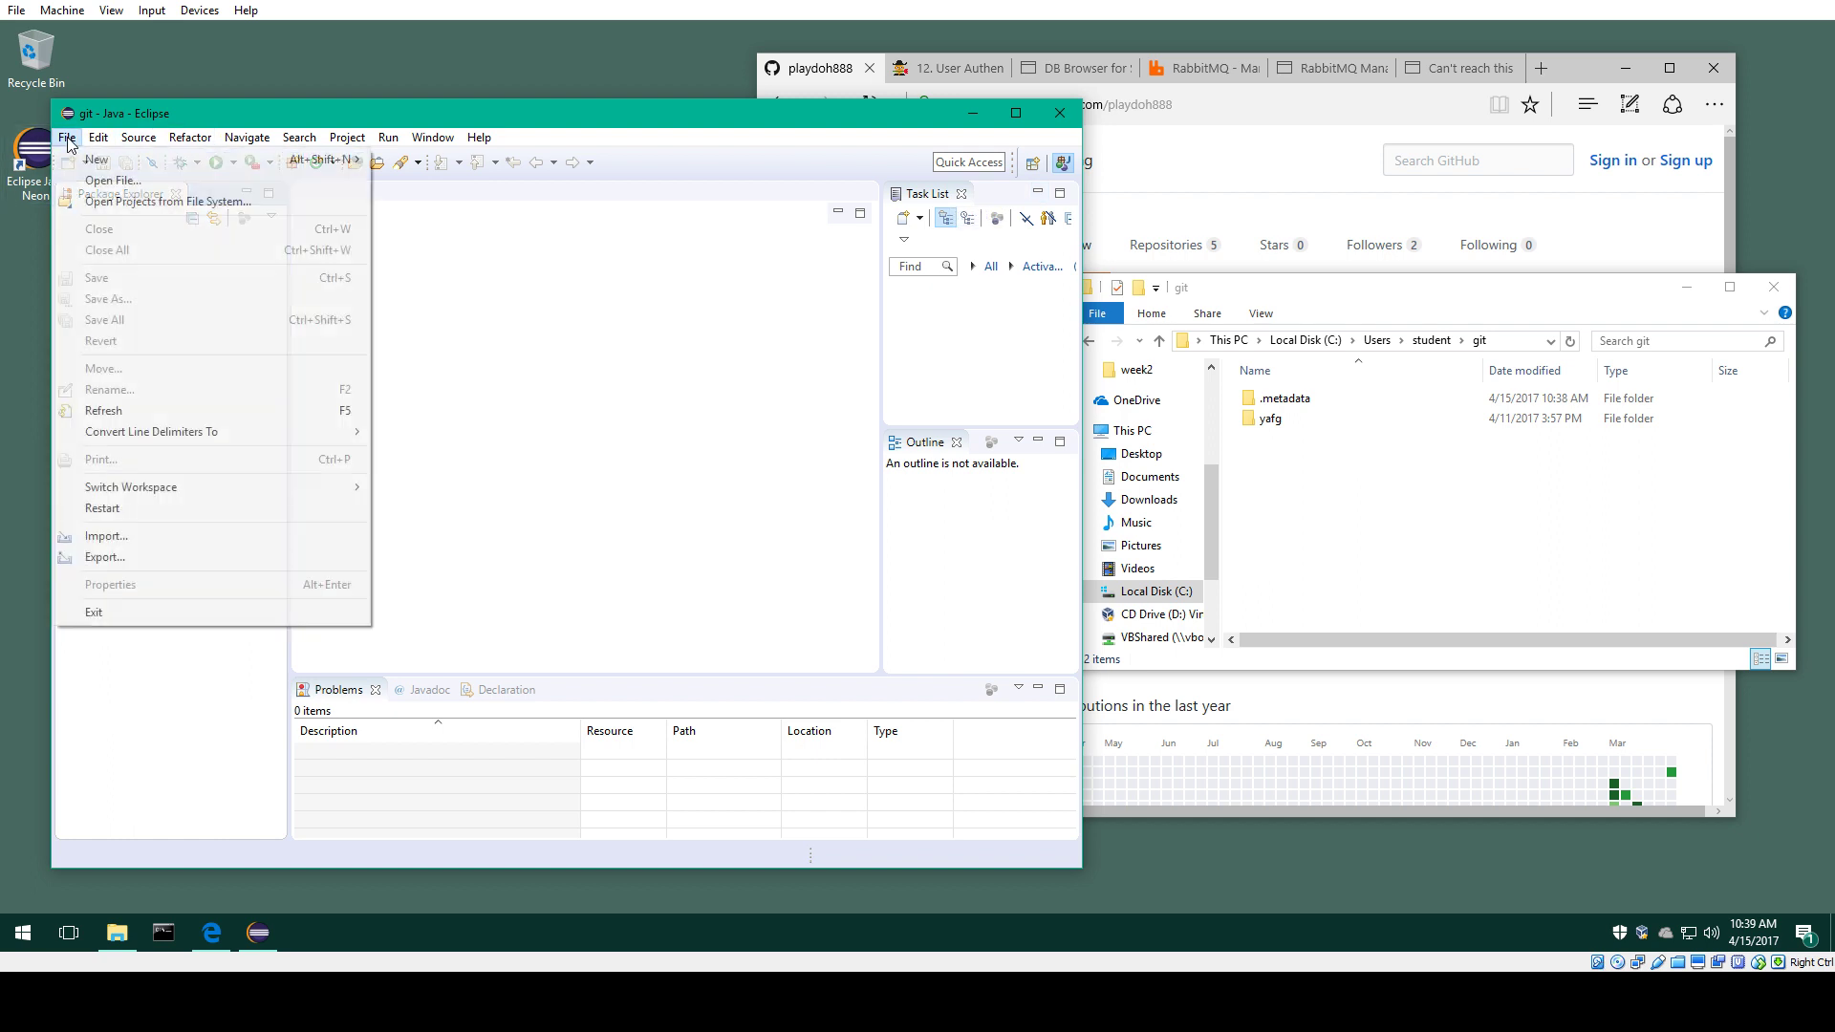
pyautogui.click(124, 541)
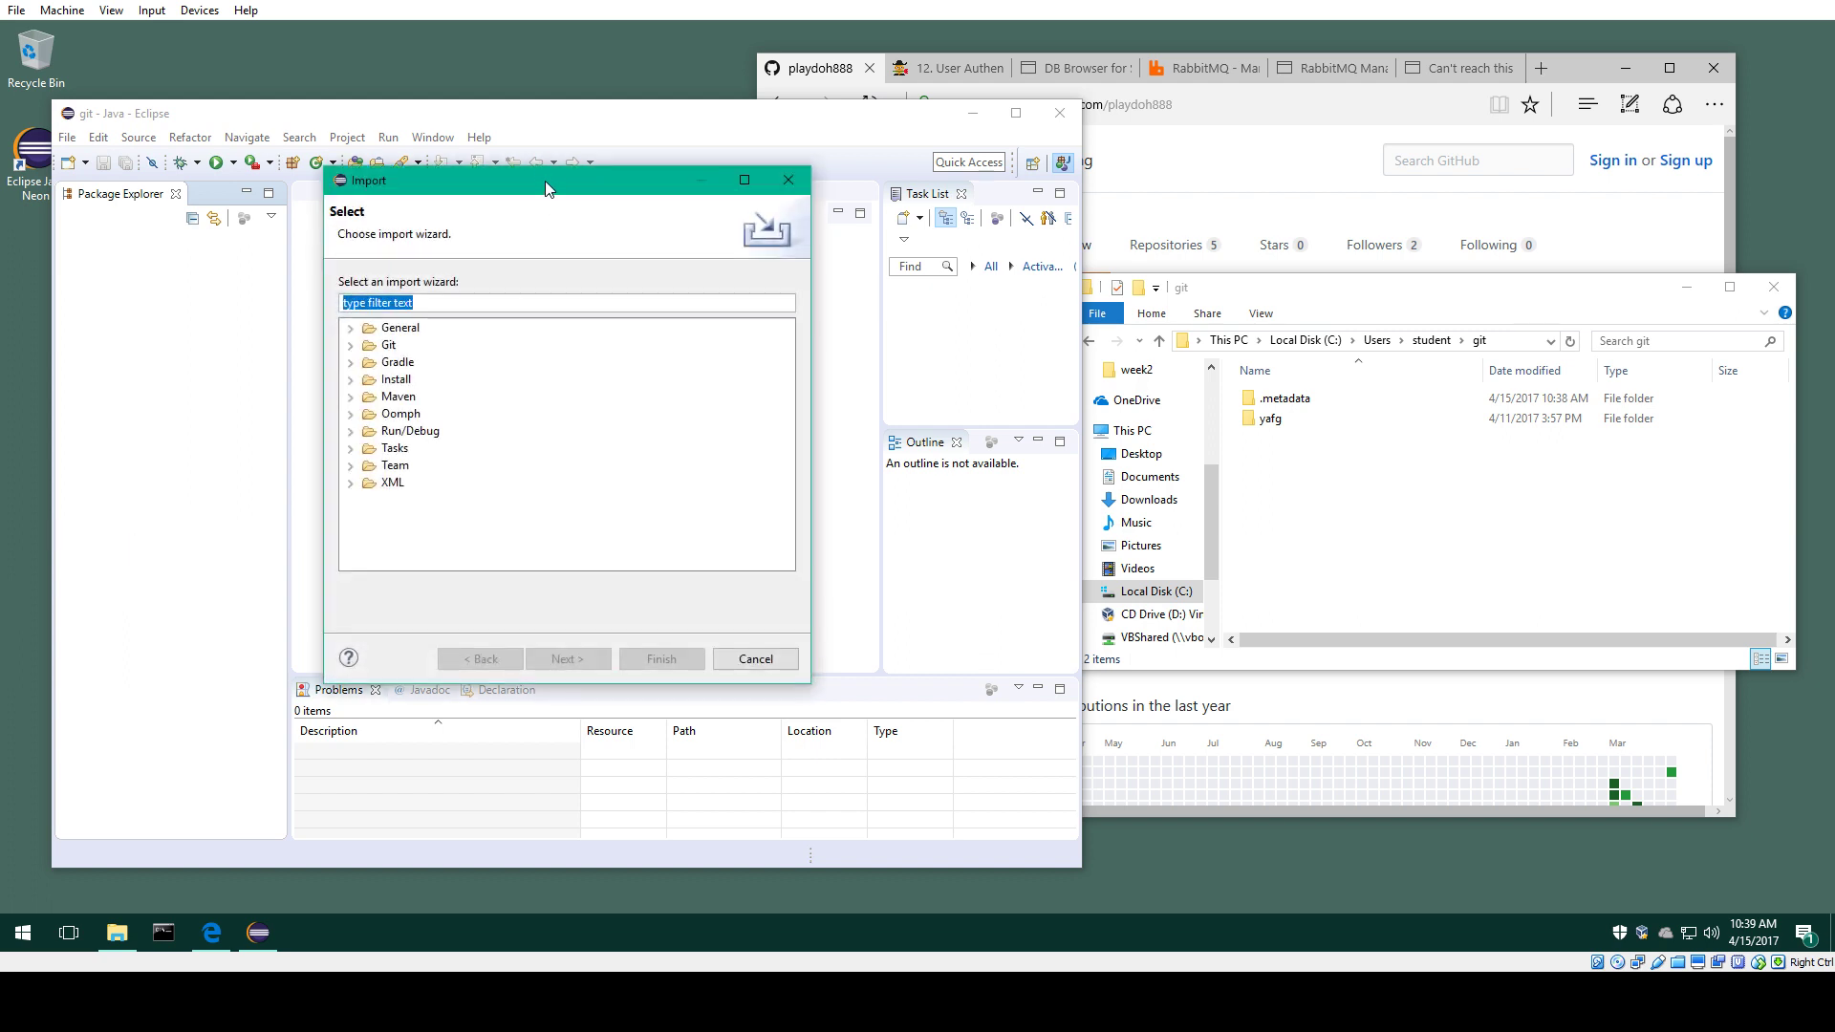
pyautogui.moveTo(545, 181); pyautogui.dragTo(384, 42)
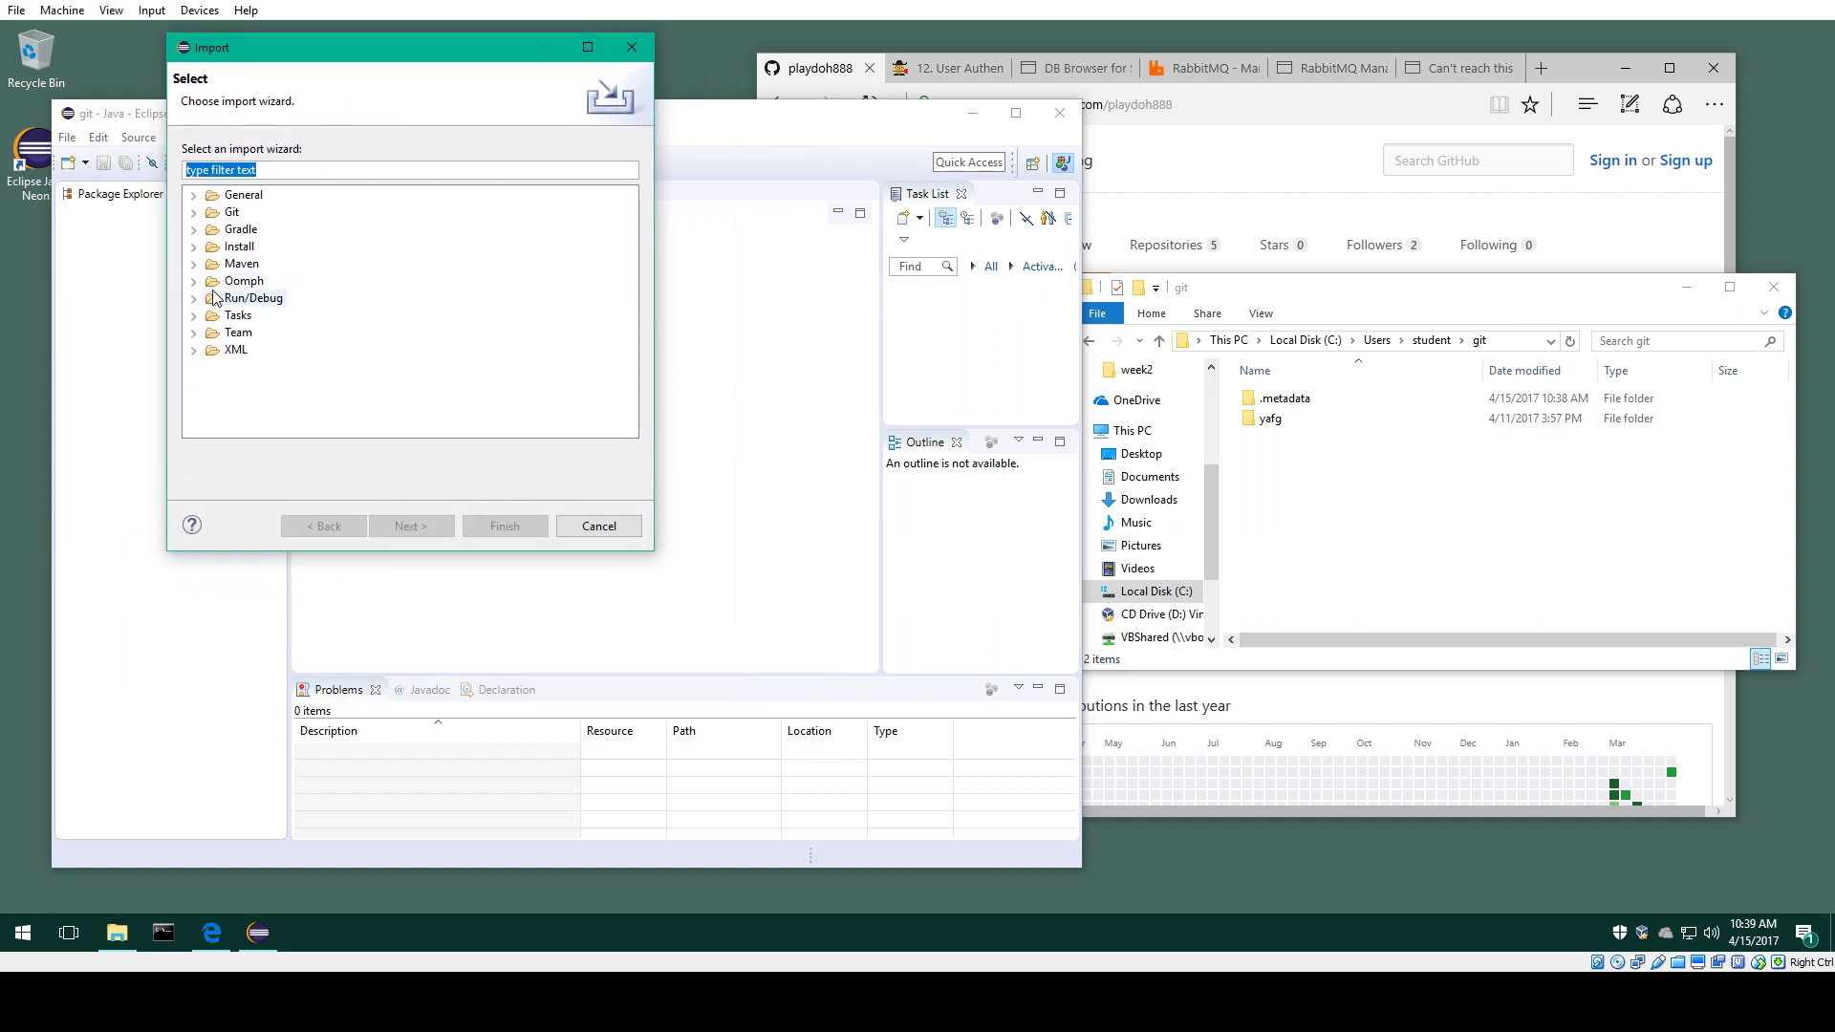
pyautogui.click(195, 214)
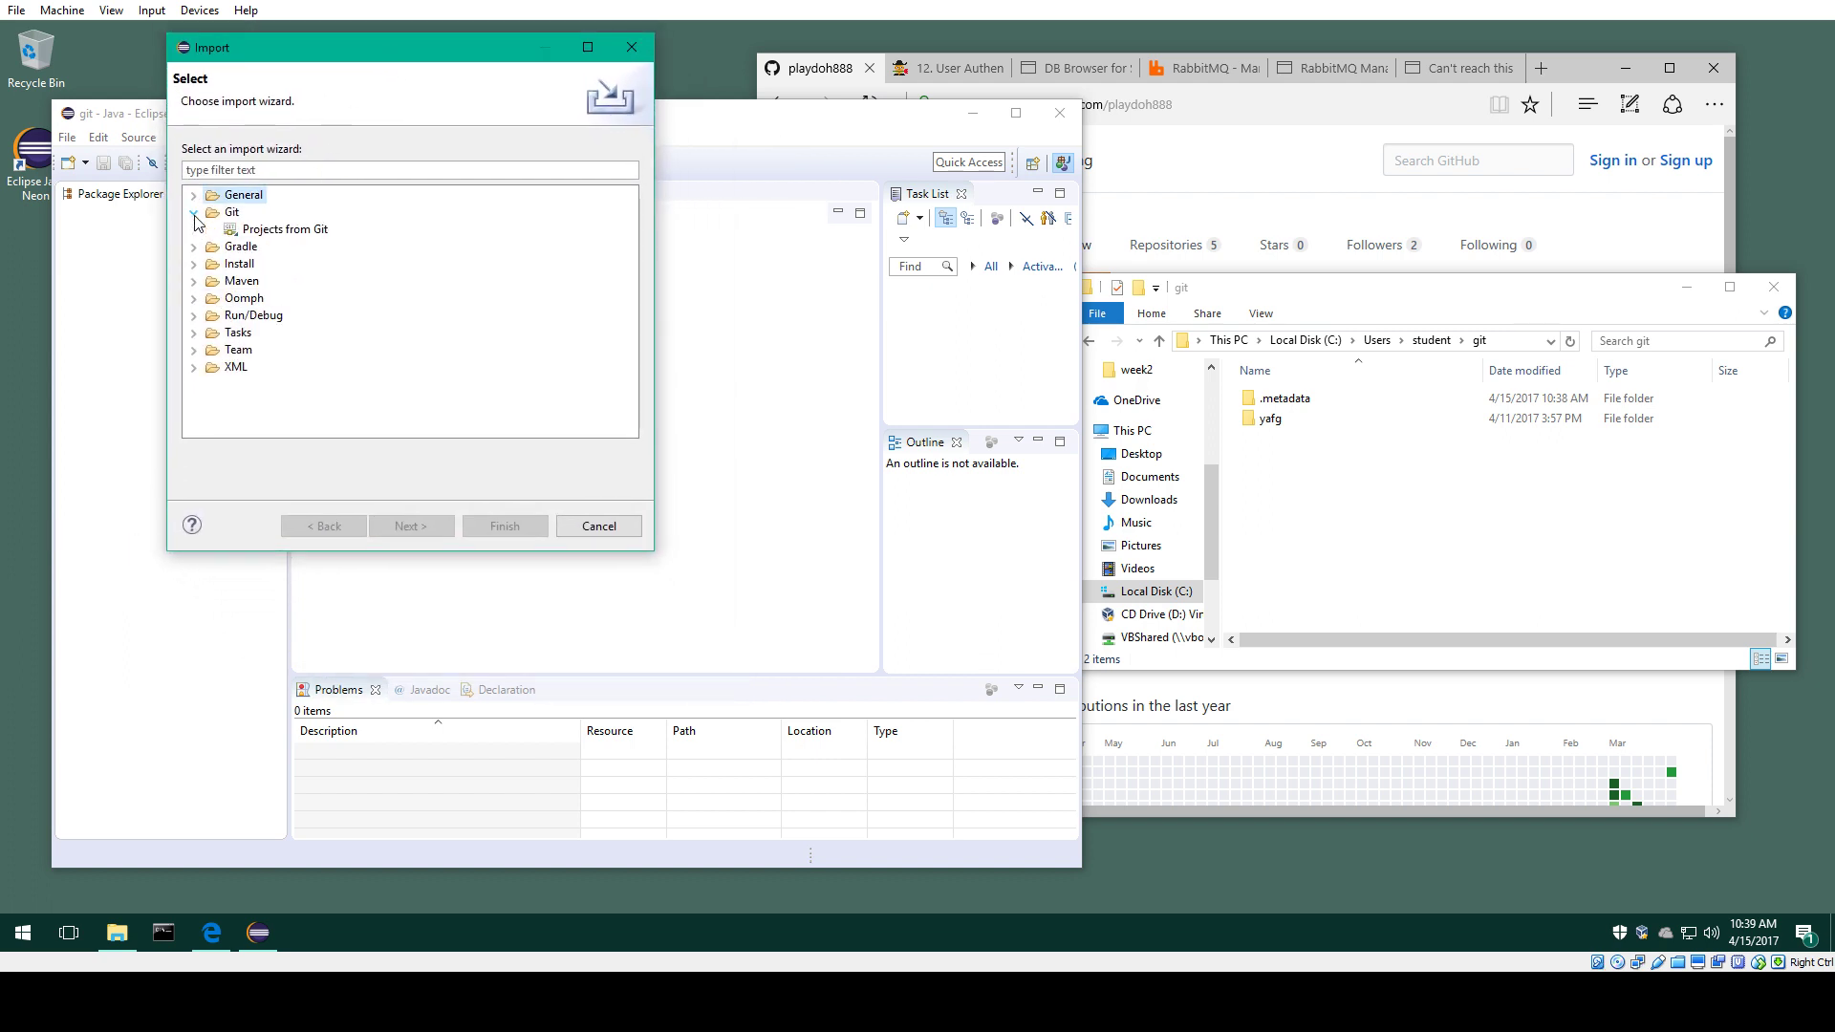
pyautogui.click(279, 230)
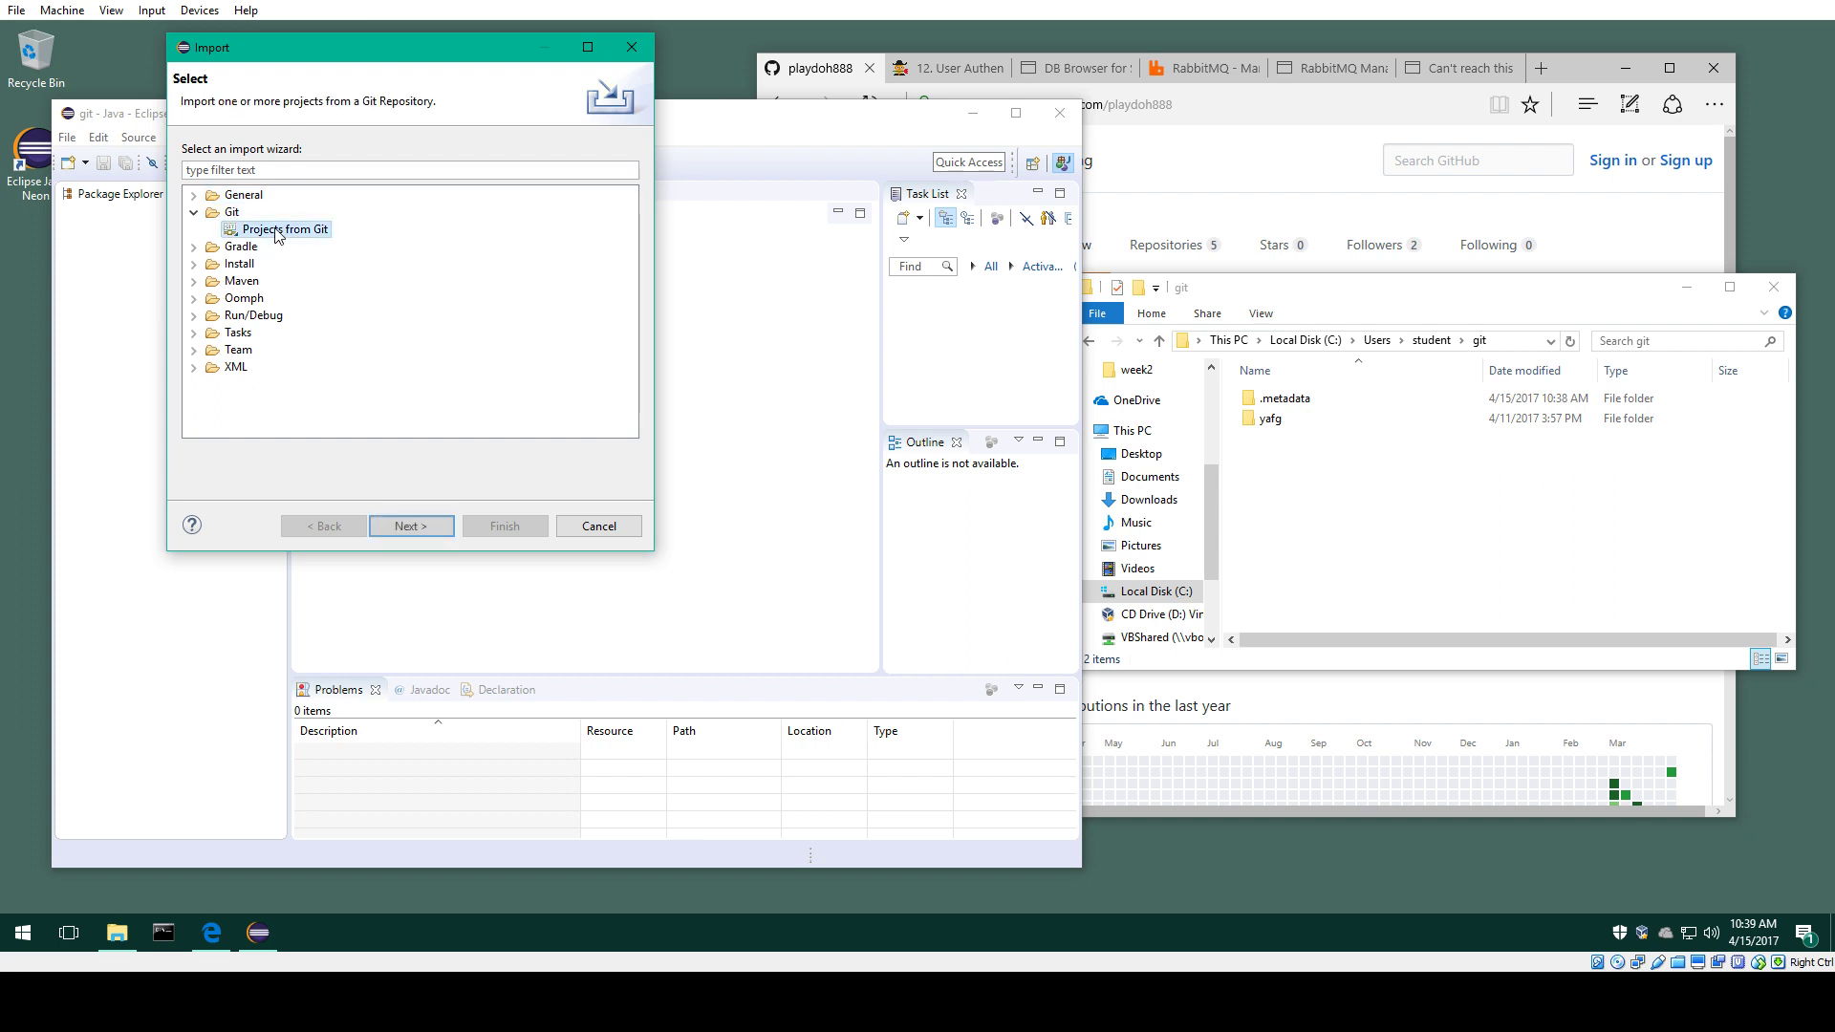
pyautogui.click(423, 524)
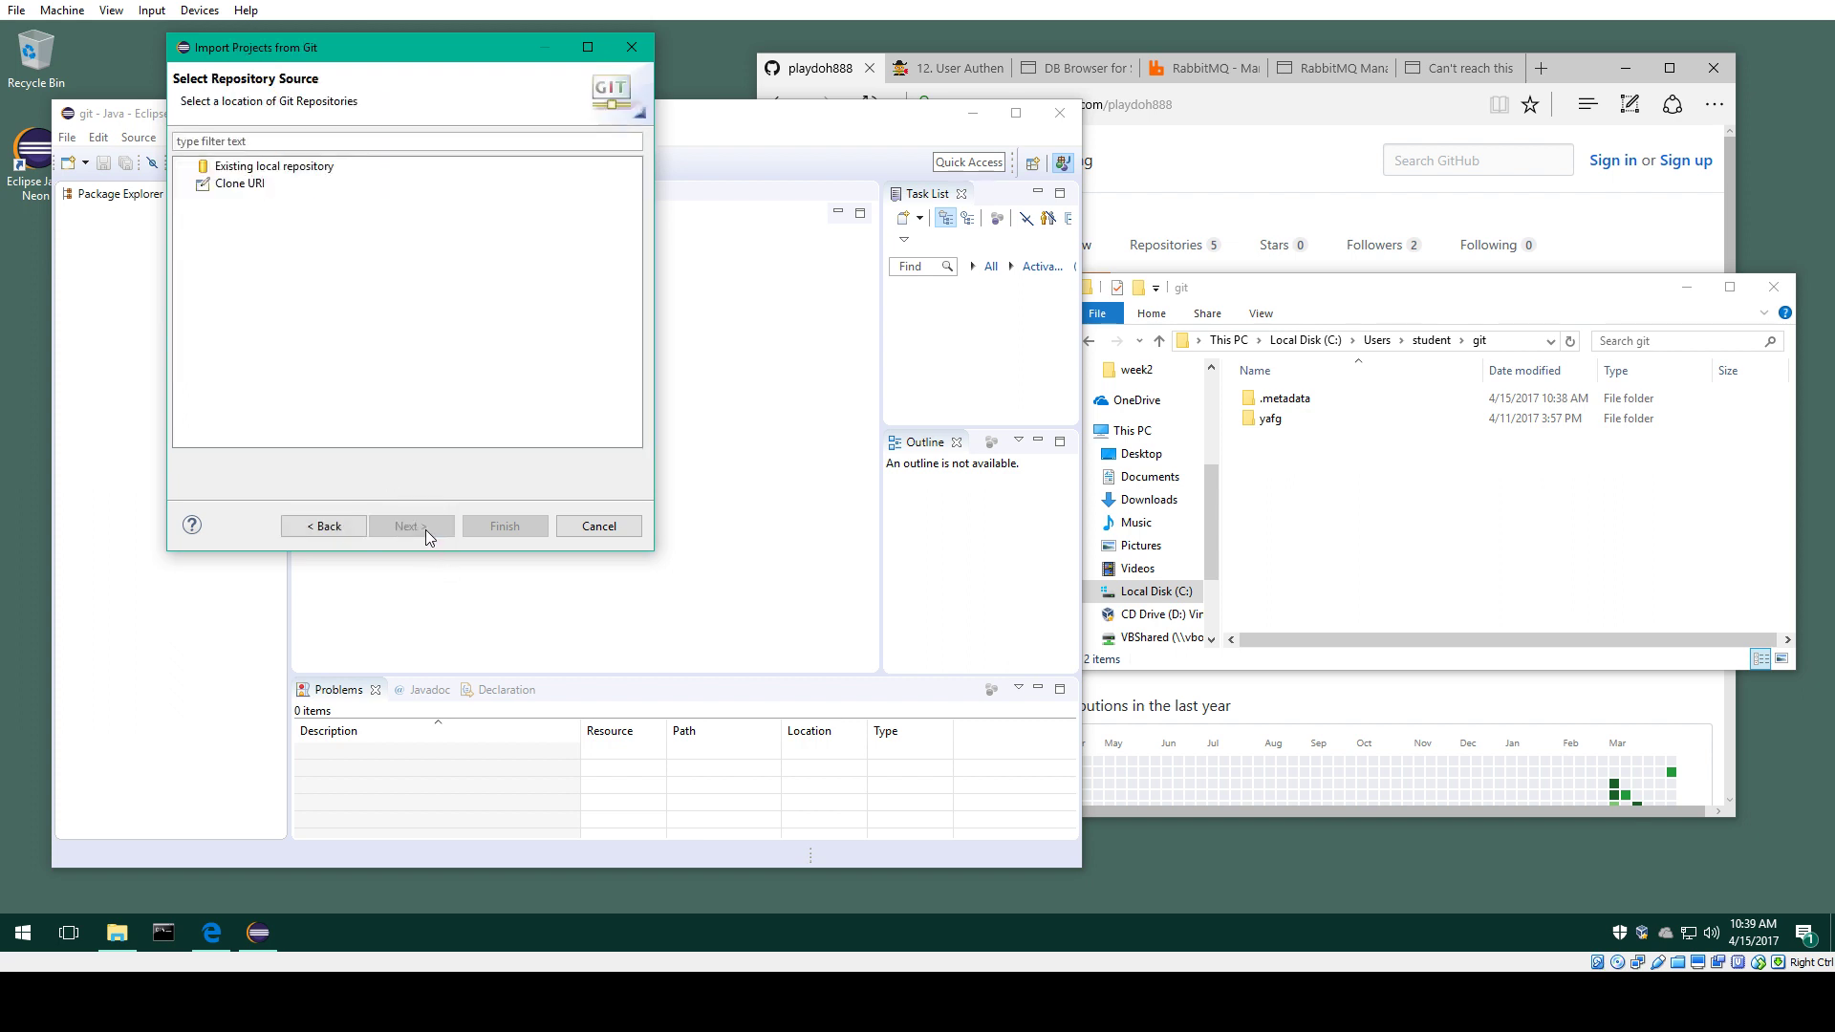
pyautogui.click(235, 183)
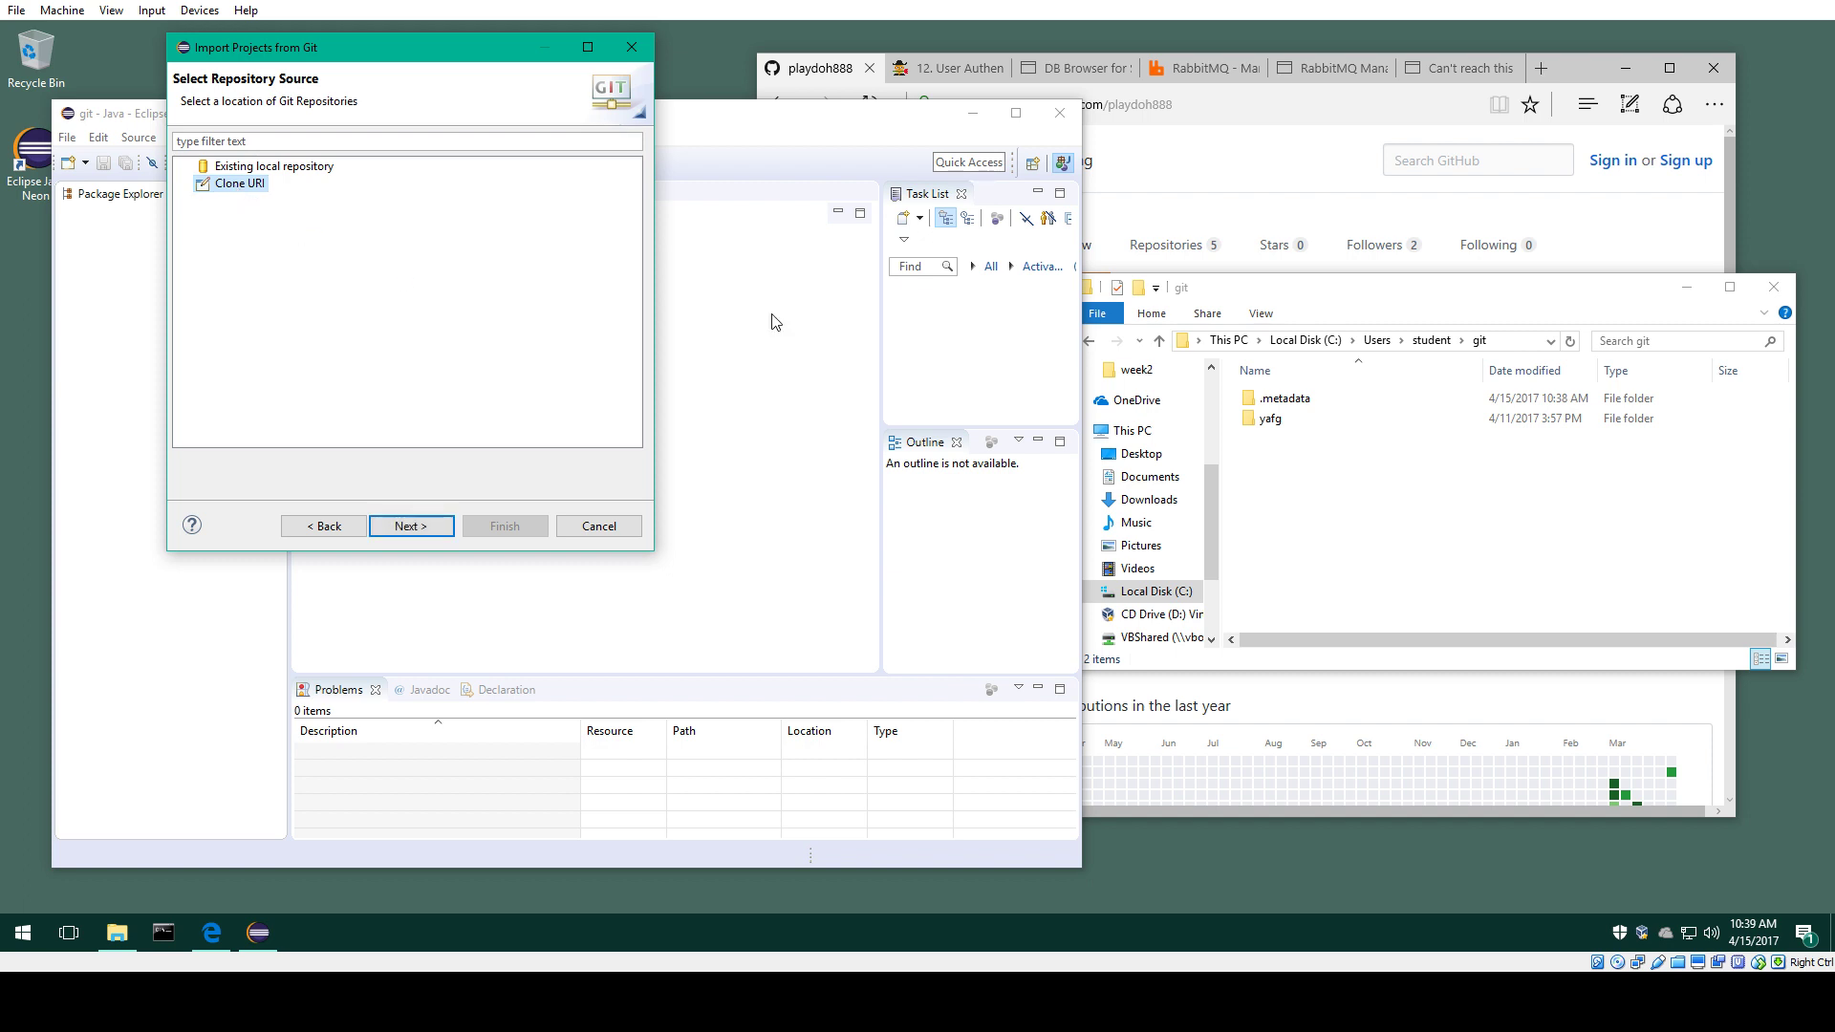
# Step: Copy the week7 repository's URL from GitHub in the browser, use it as the clone source in Eclipse and continue to branch selection
pyautogui.click(1282, 153)
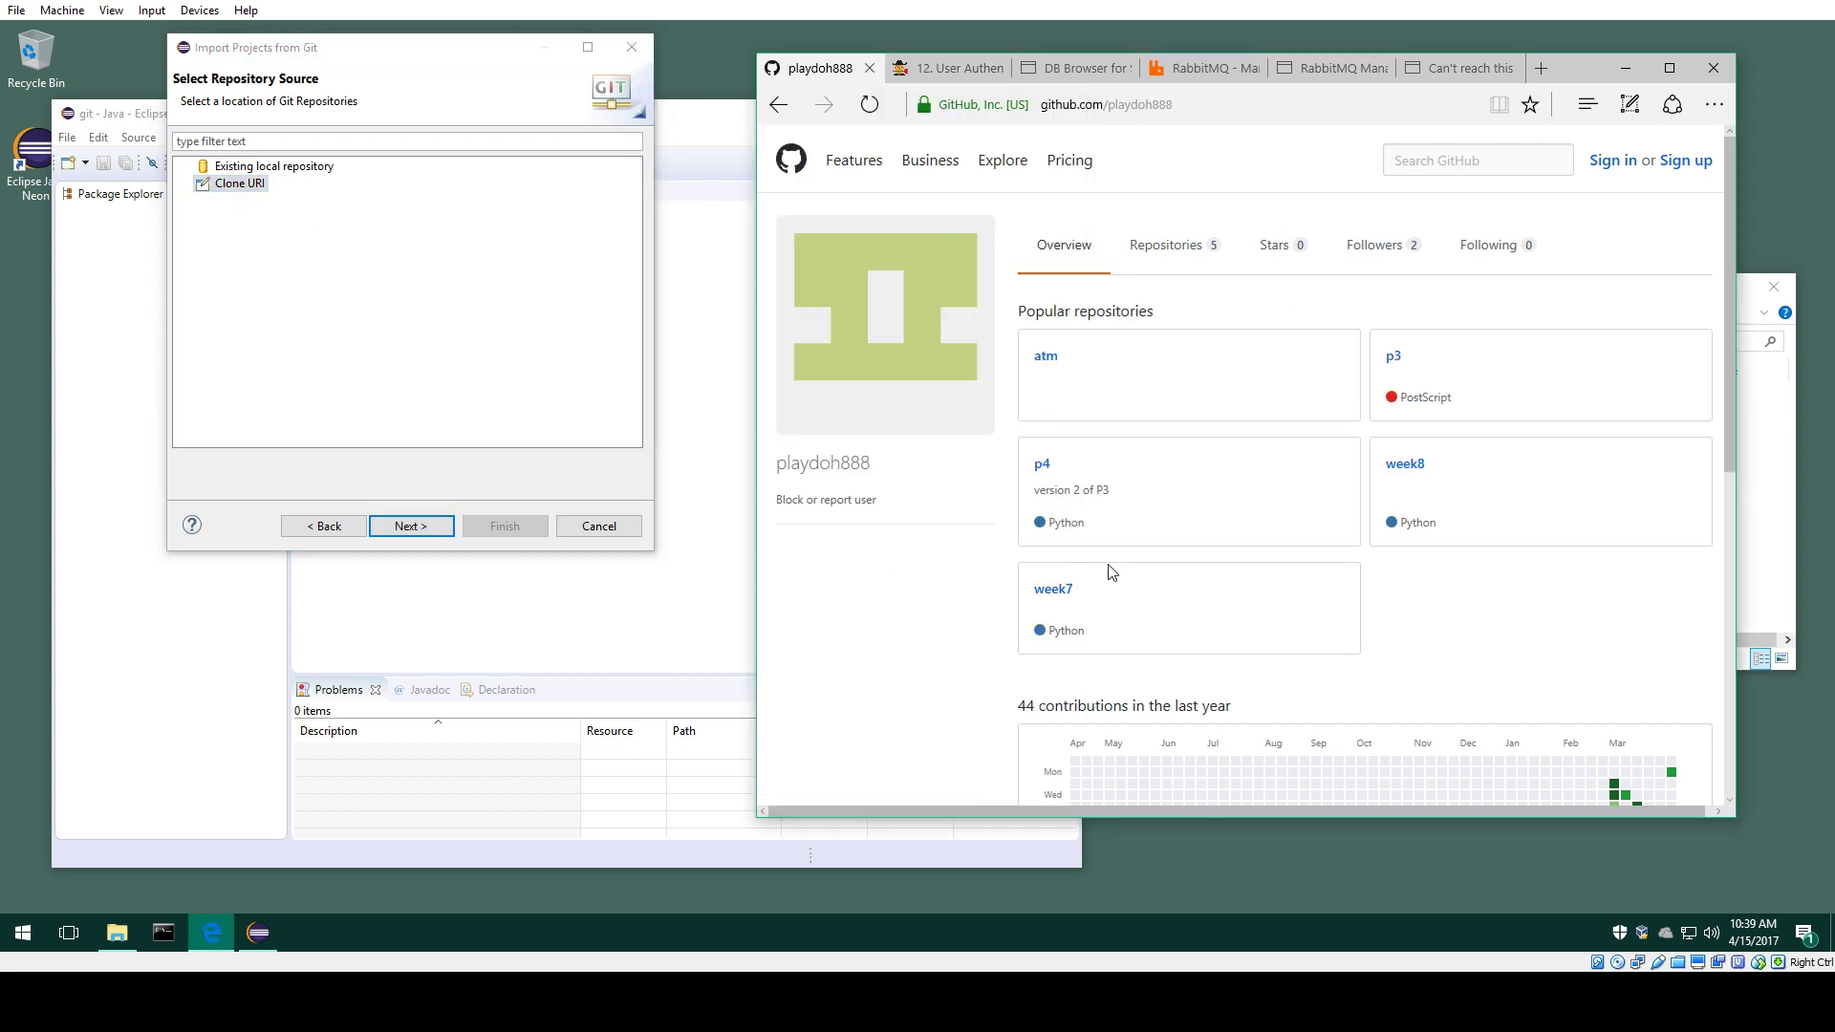
pyautogui.click(1064, 606)
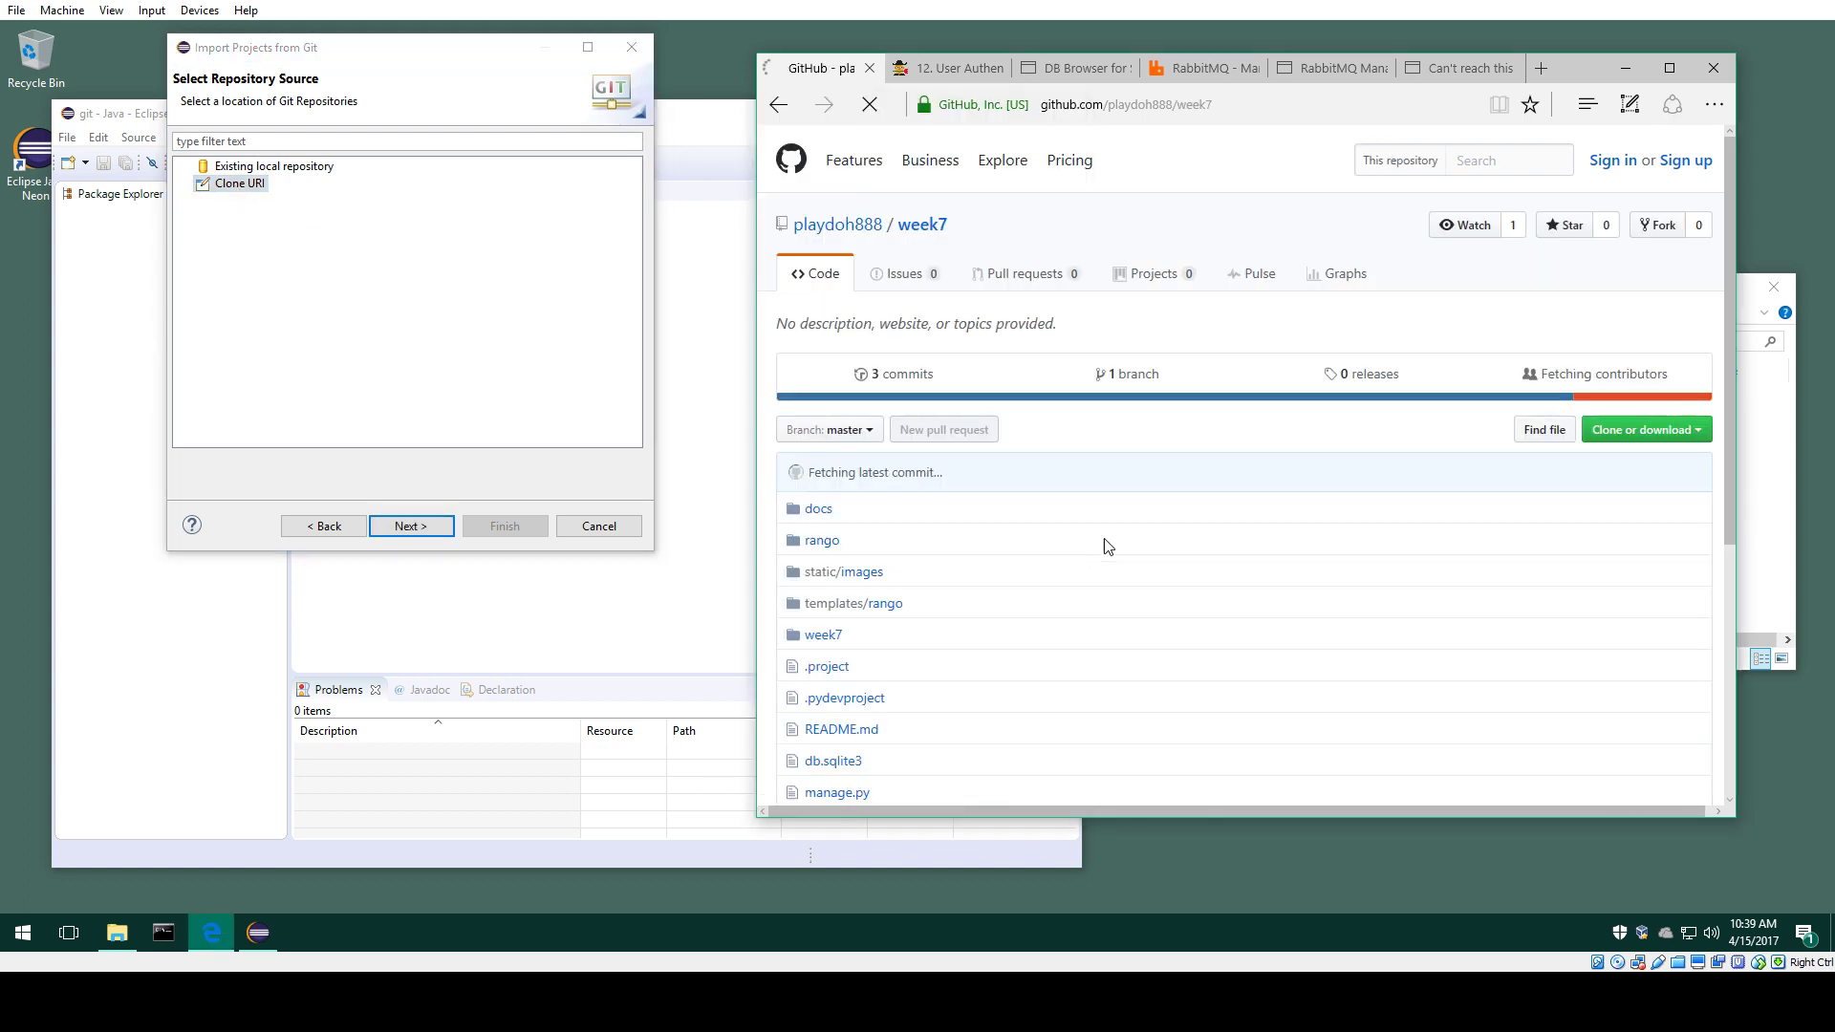
pyautogui.click(1248, 108)
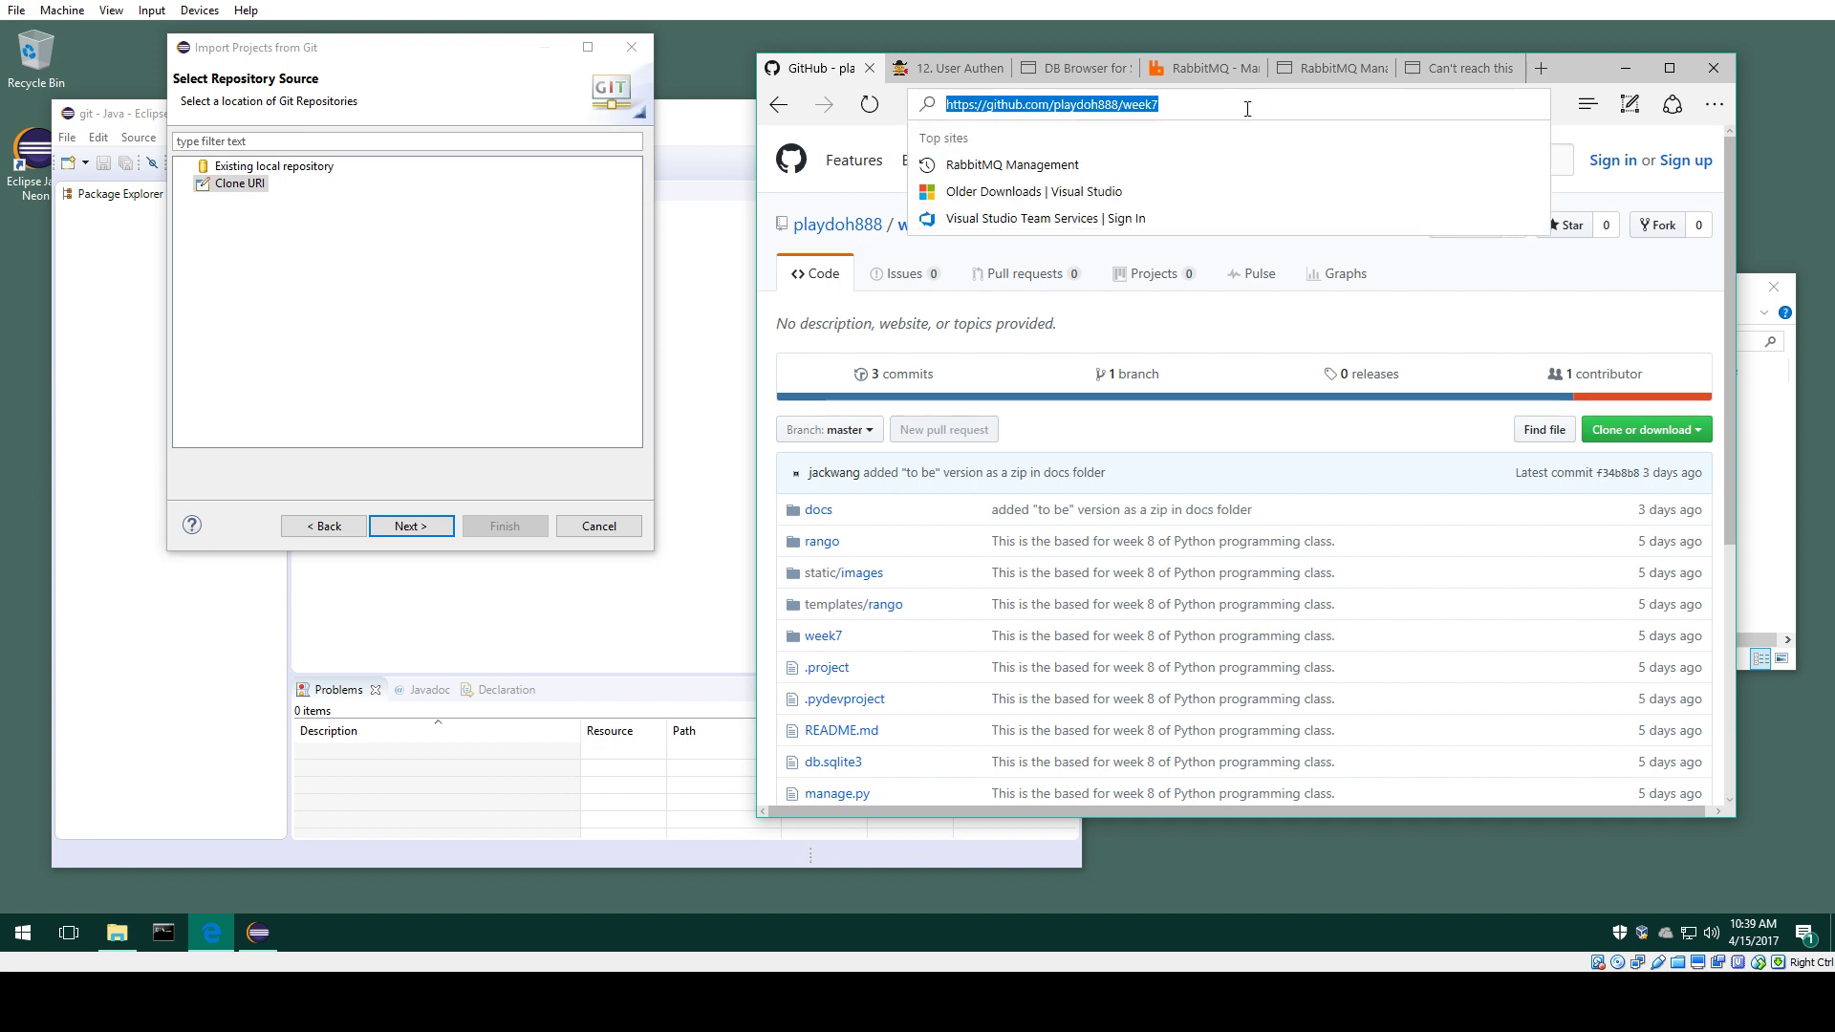
pyautogui.click(404, 526)
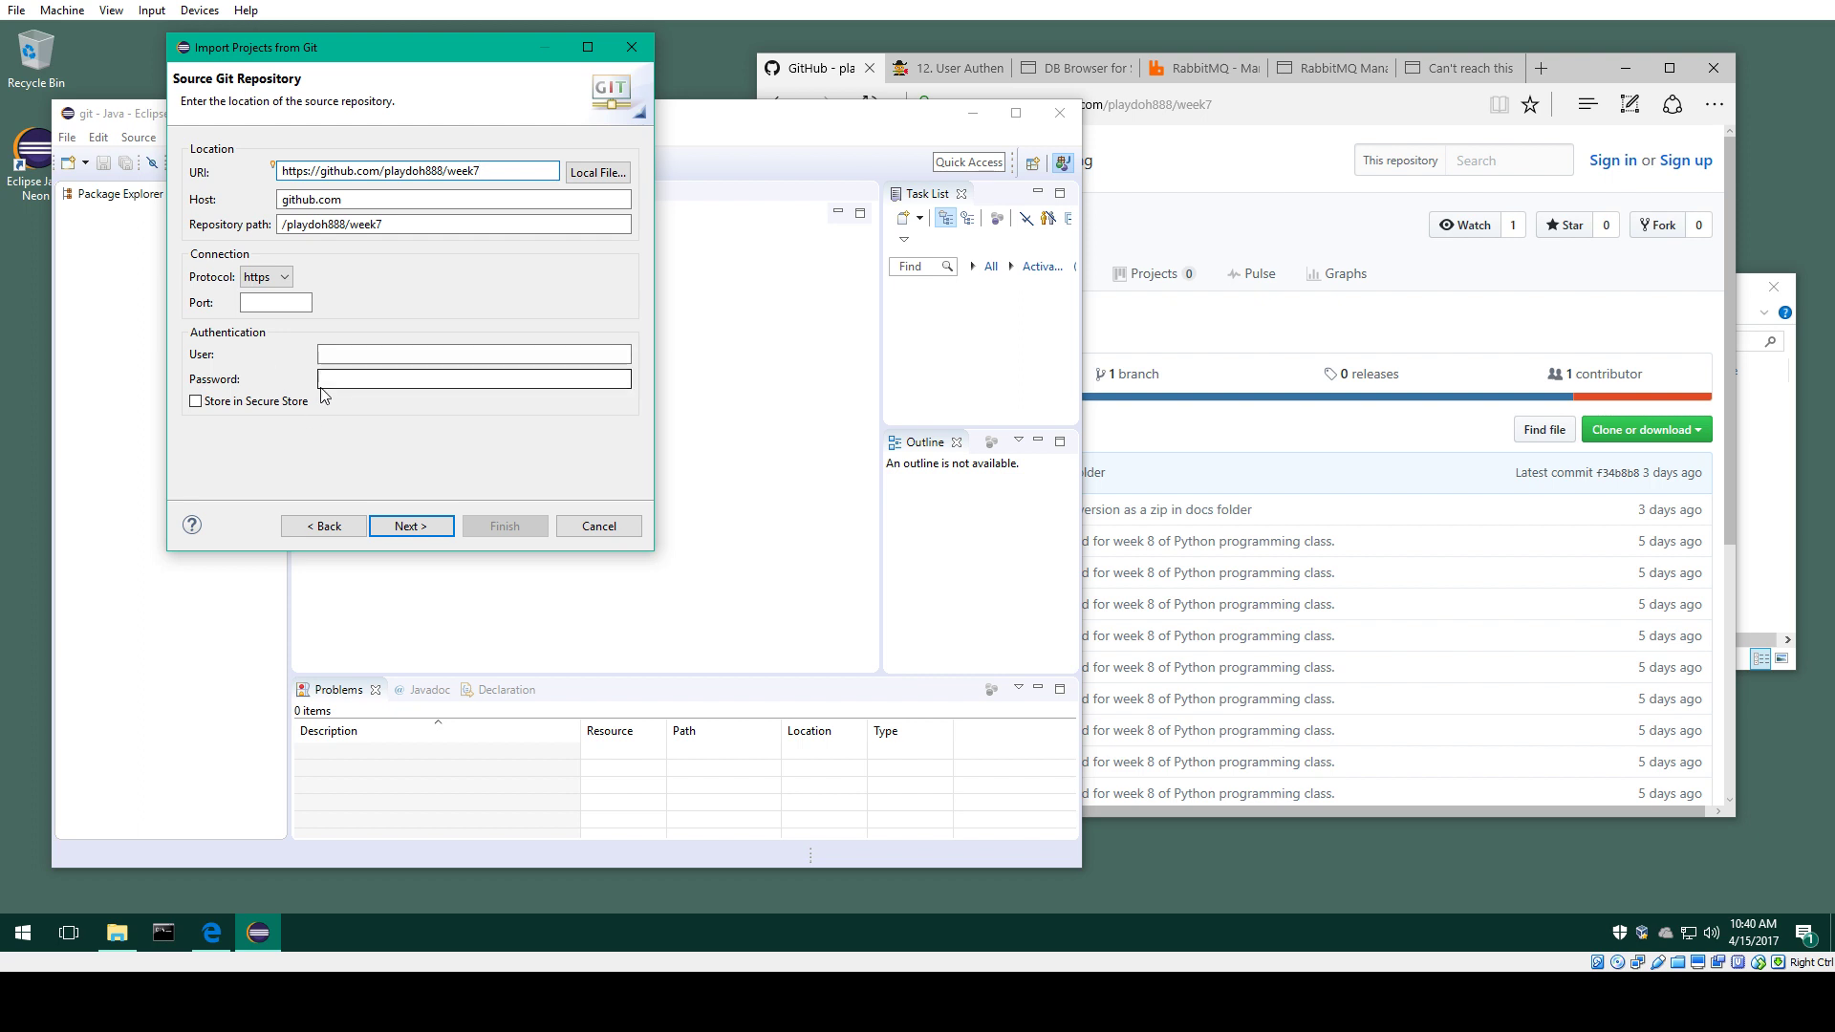
pyautogui.click(416, 531)
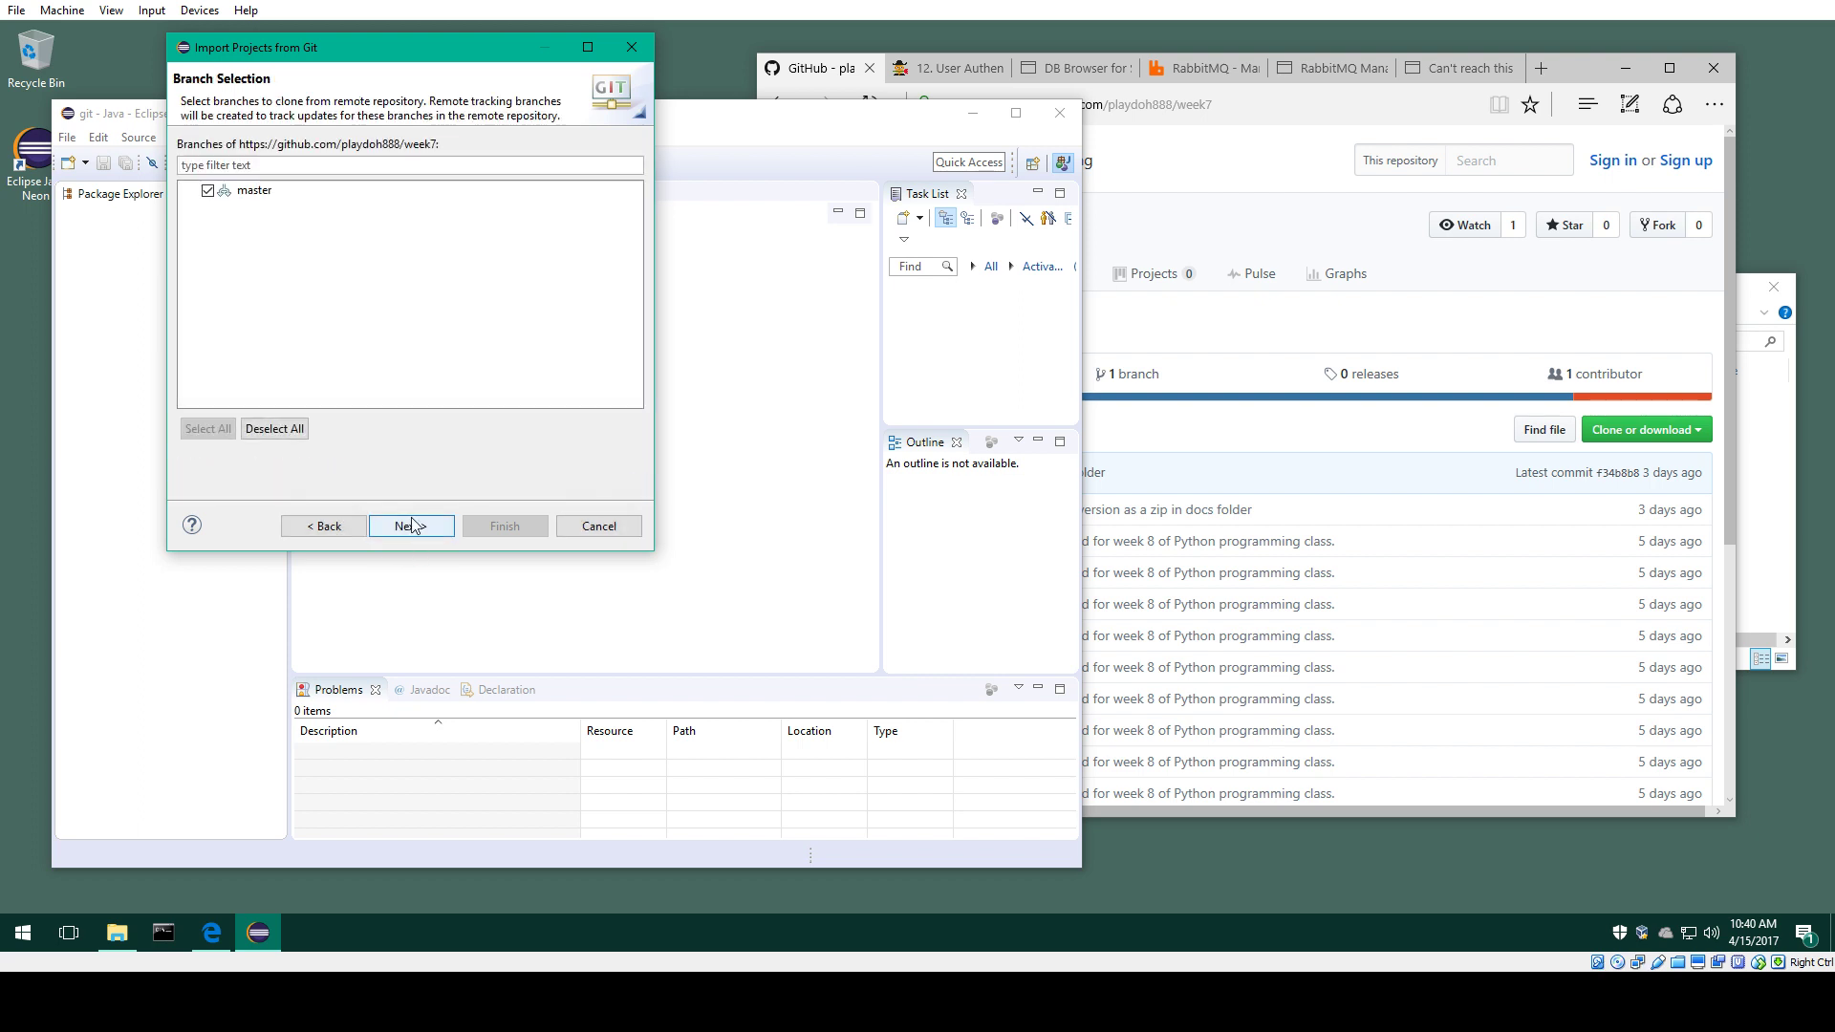
# Step: Keep the master branch selected, move the browser window aside, and clone the repository into C:\Users\student\git\week7
pyautogui.click(263, 194)
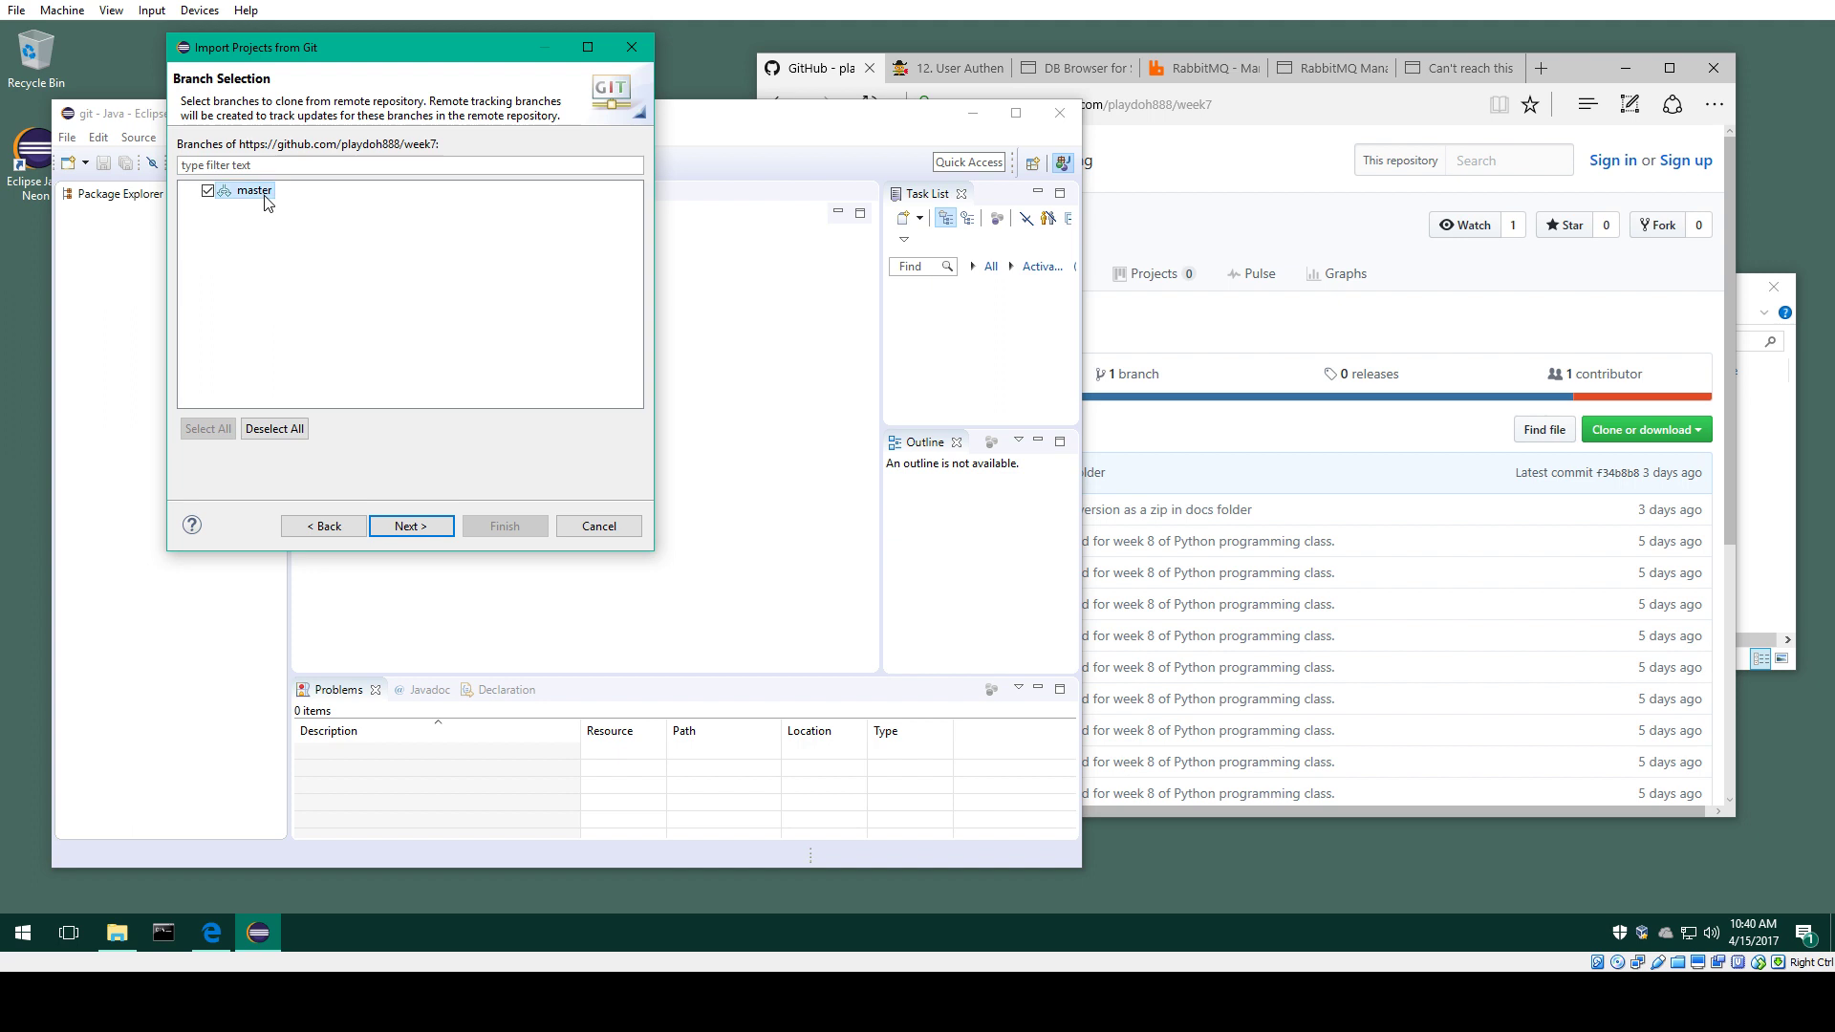
pyautogui.click(1275, 441)
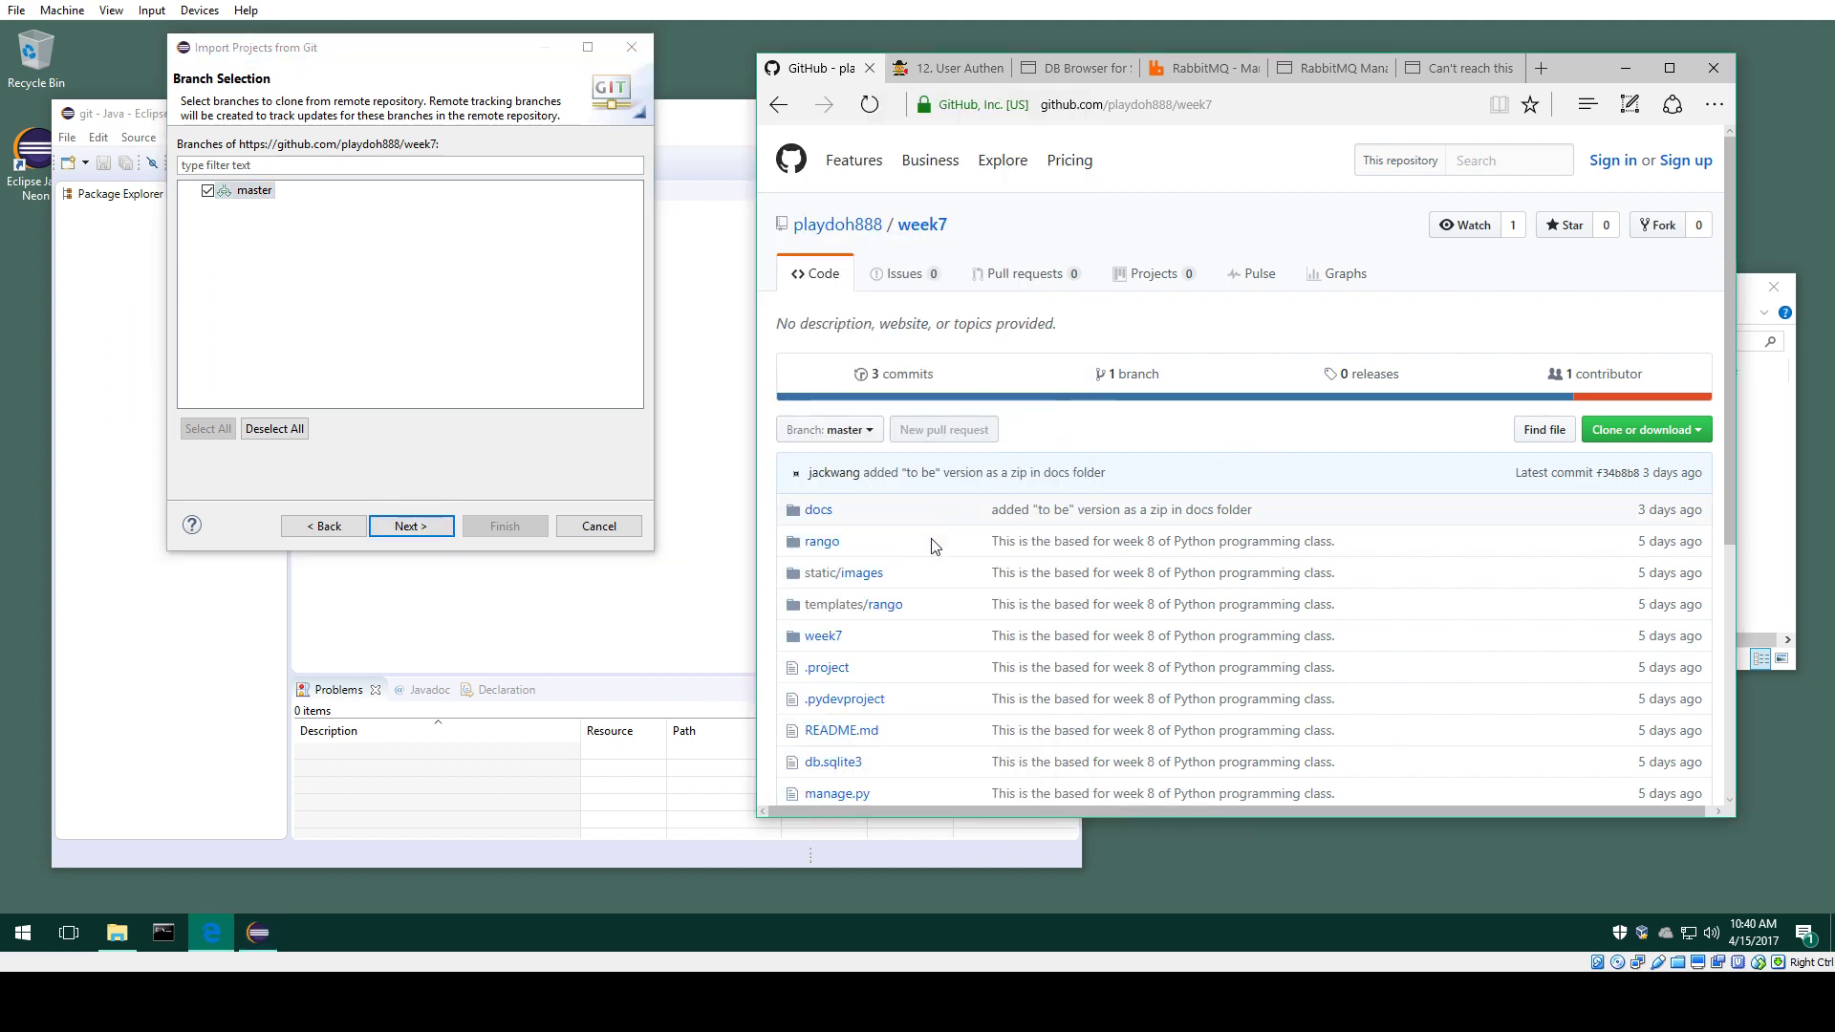
pyautogui.moveTo(1590, 66); pyautogui.dragTo(1677, 34)
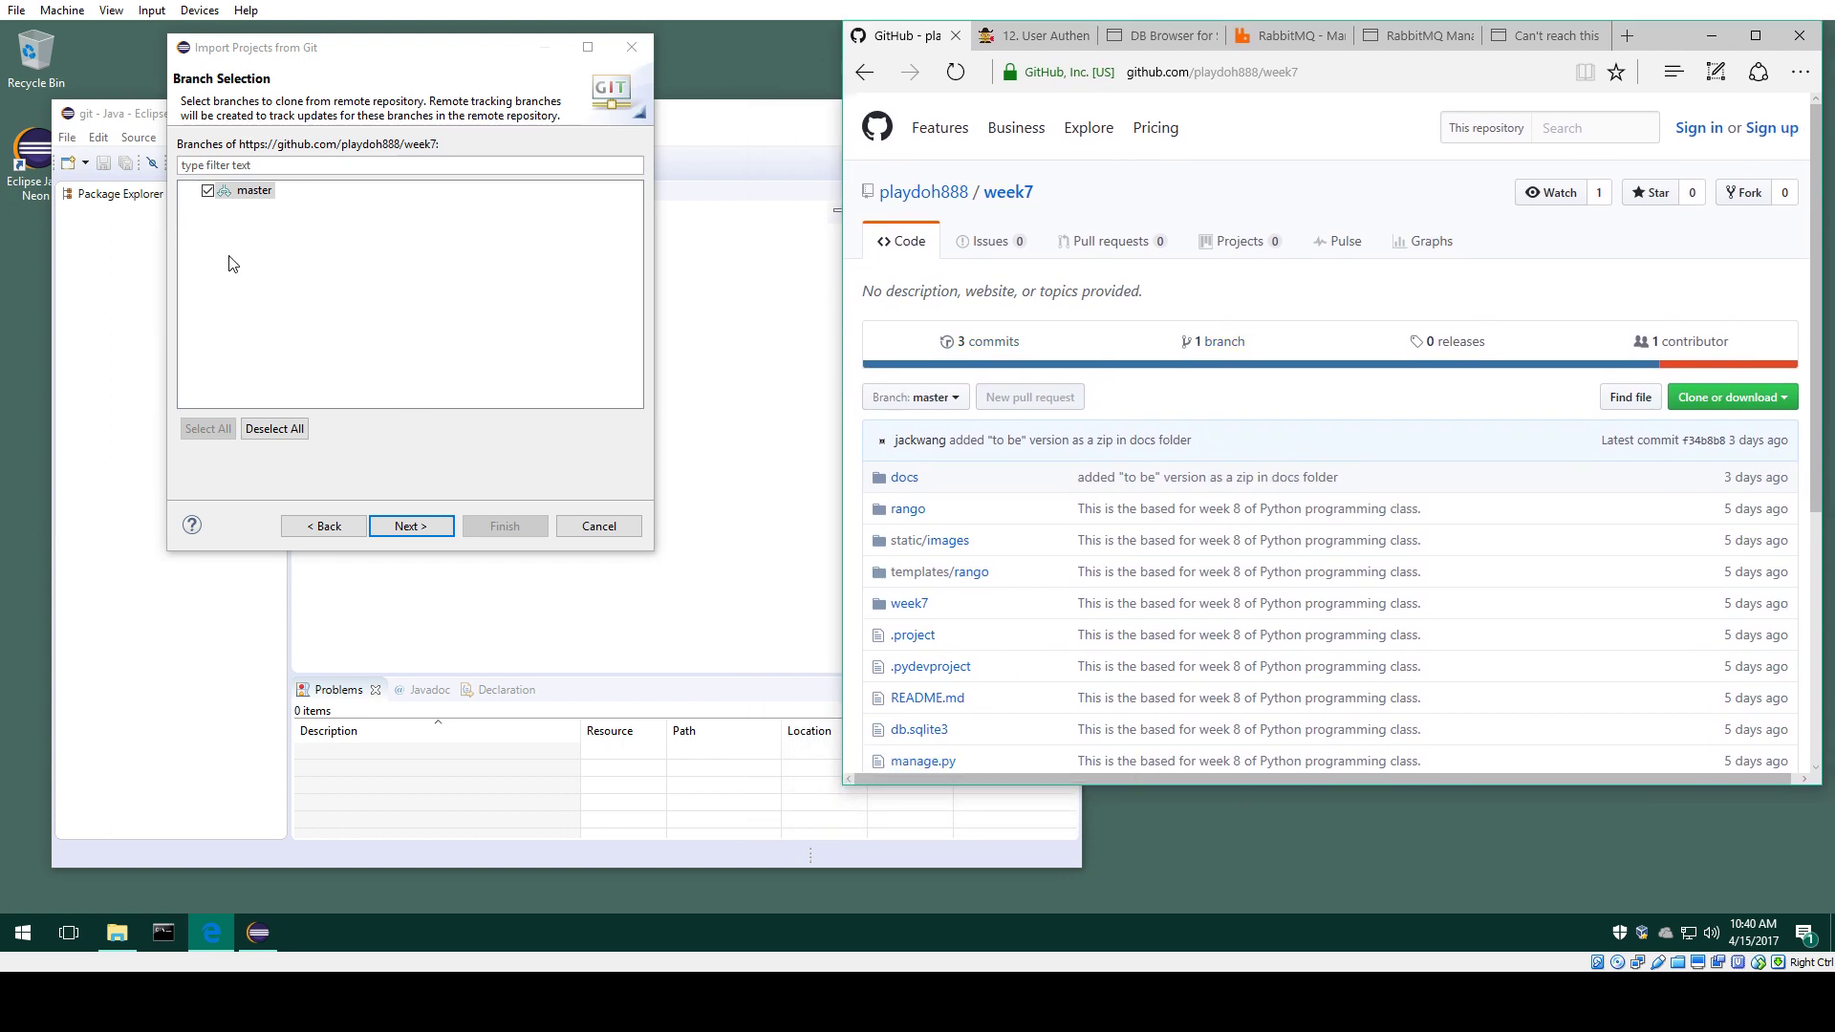
pyautogui.click(422, 529)
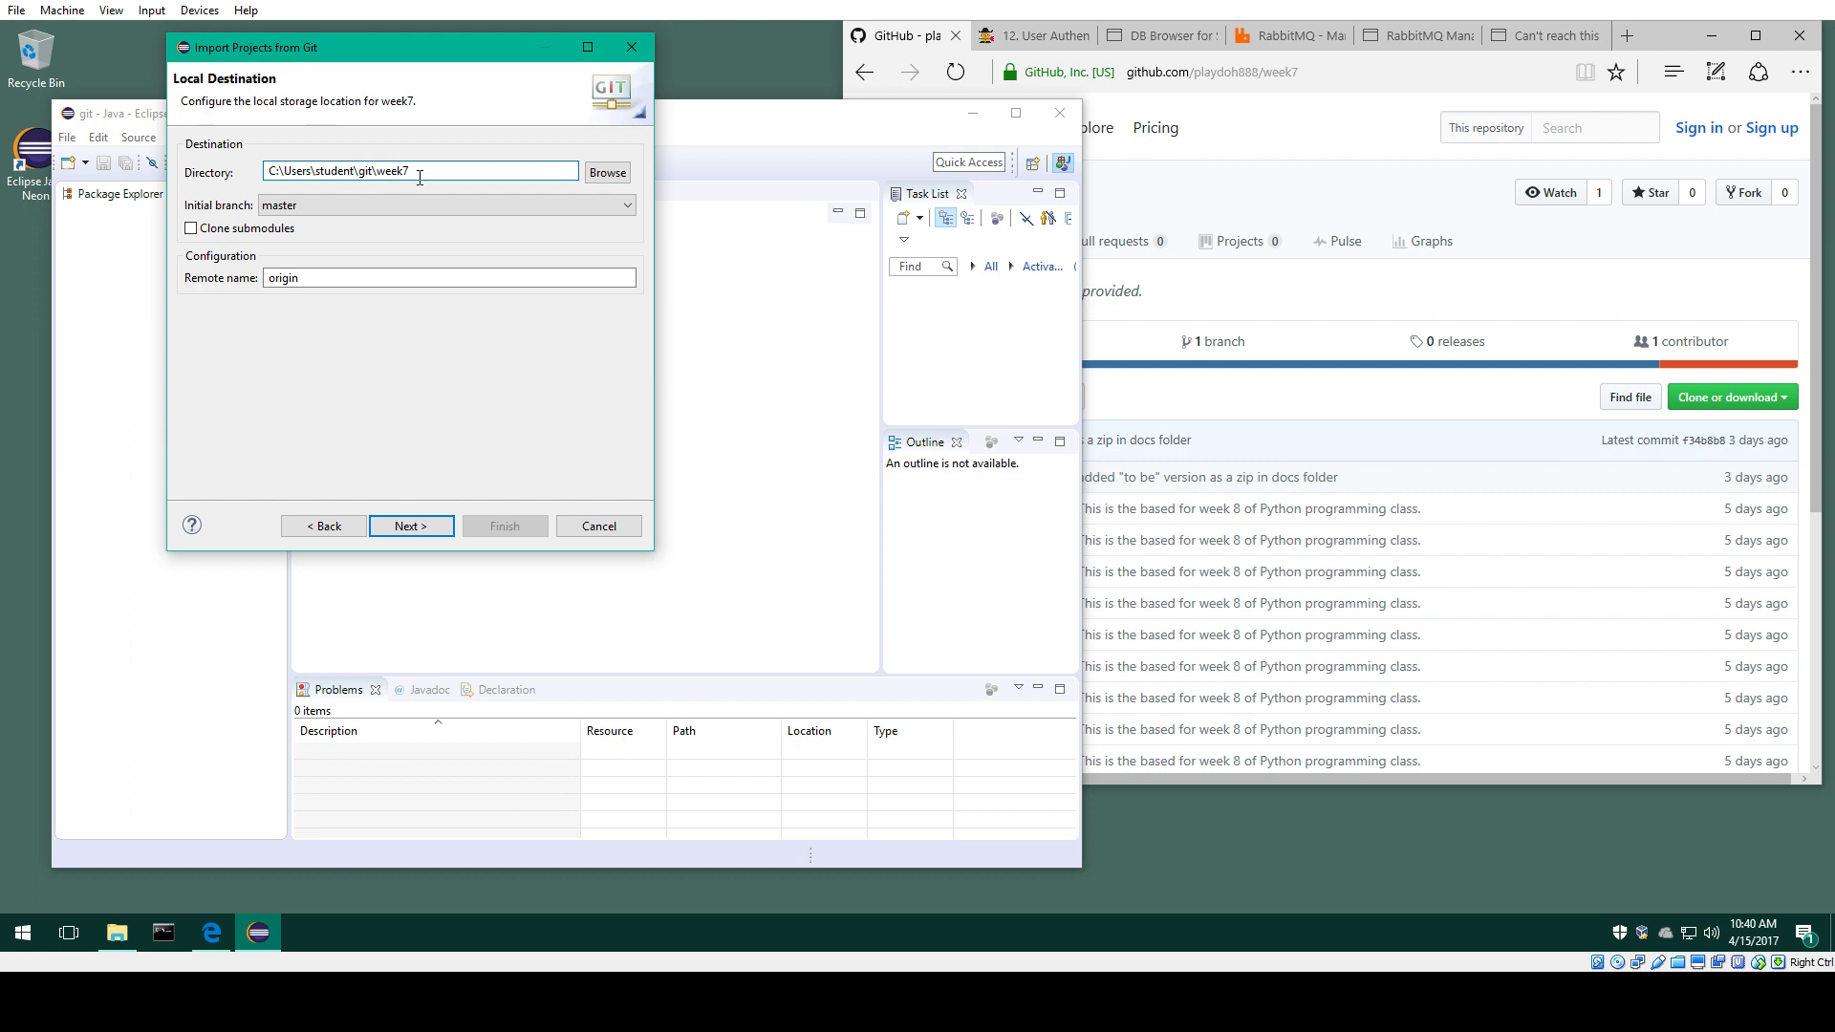
pyautogui.click(411, 527)
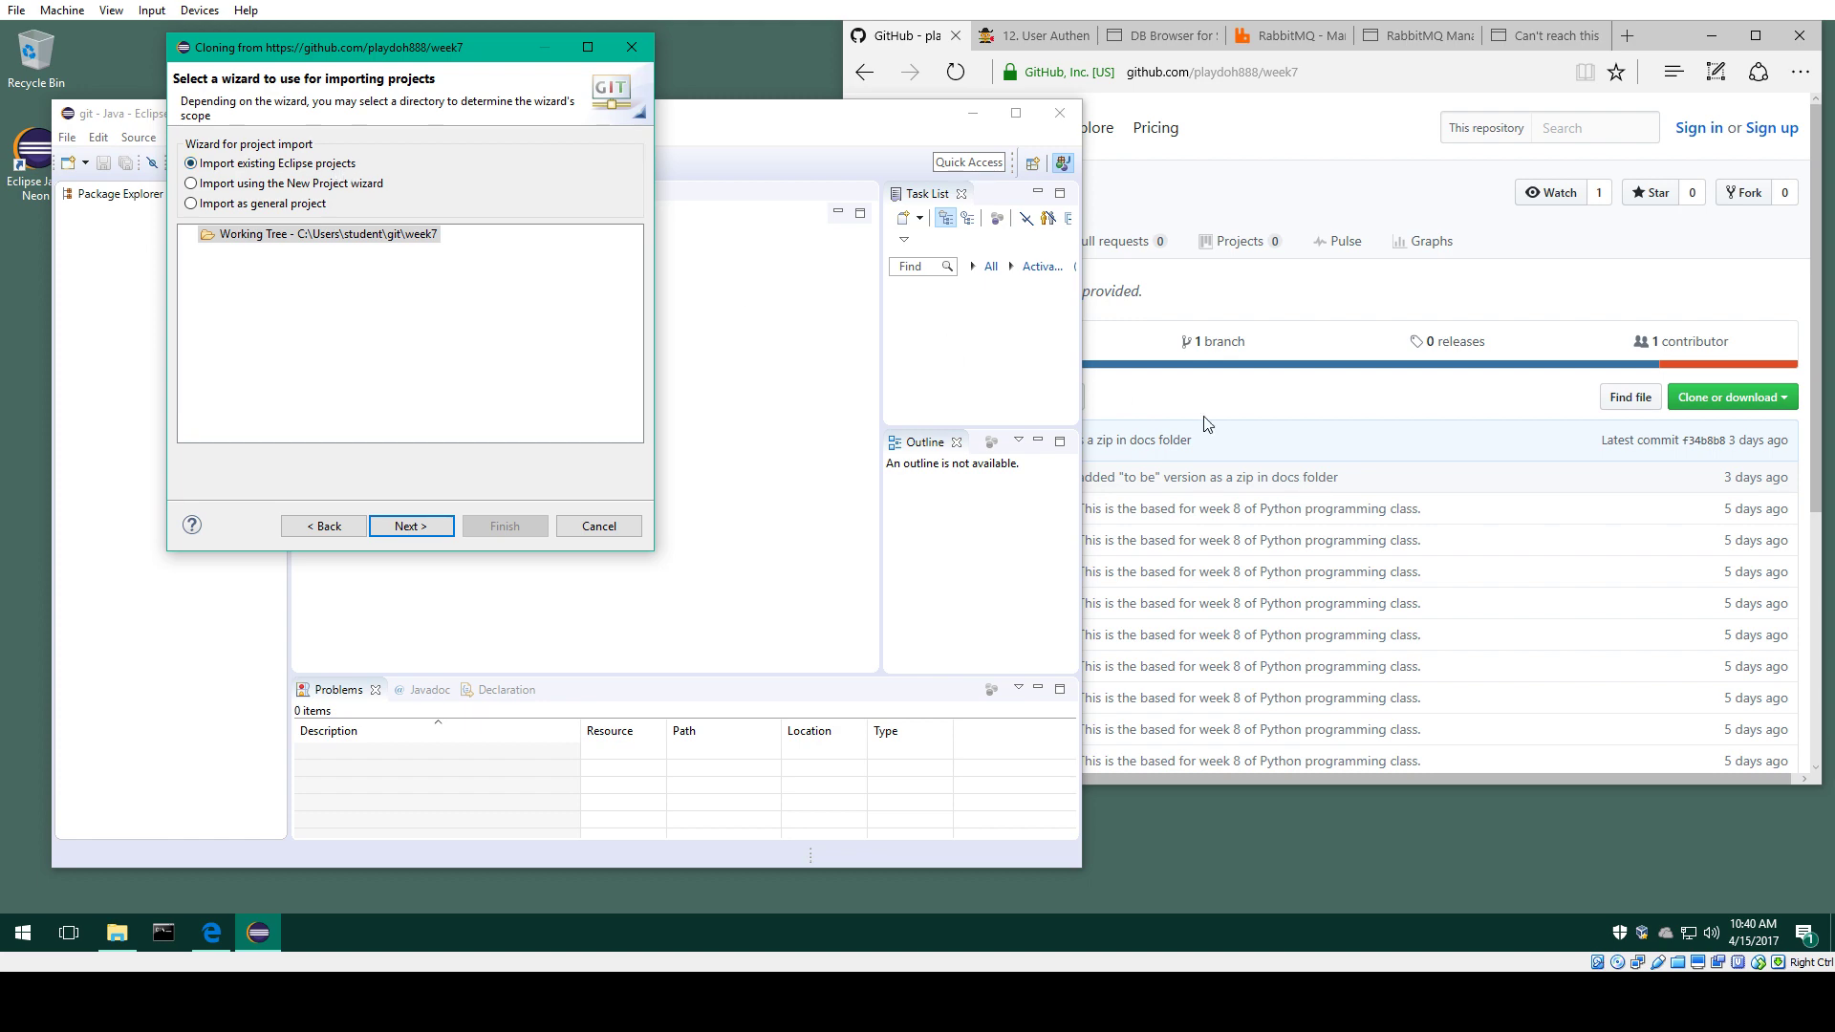
# Step: Review the repository's file list on GitHub, then import week7 as an existing Eclipse project from the cloned working tree
pyautogui.click(1344, 409)
pyautogui.scroll(-3, 951, 521)
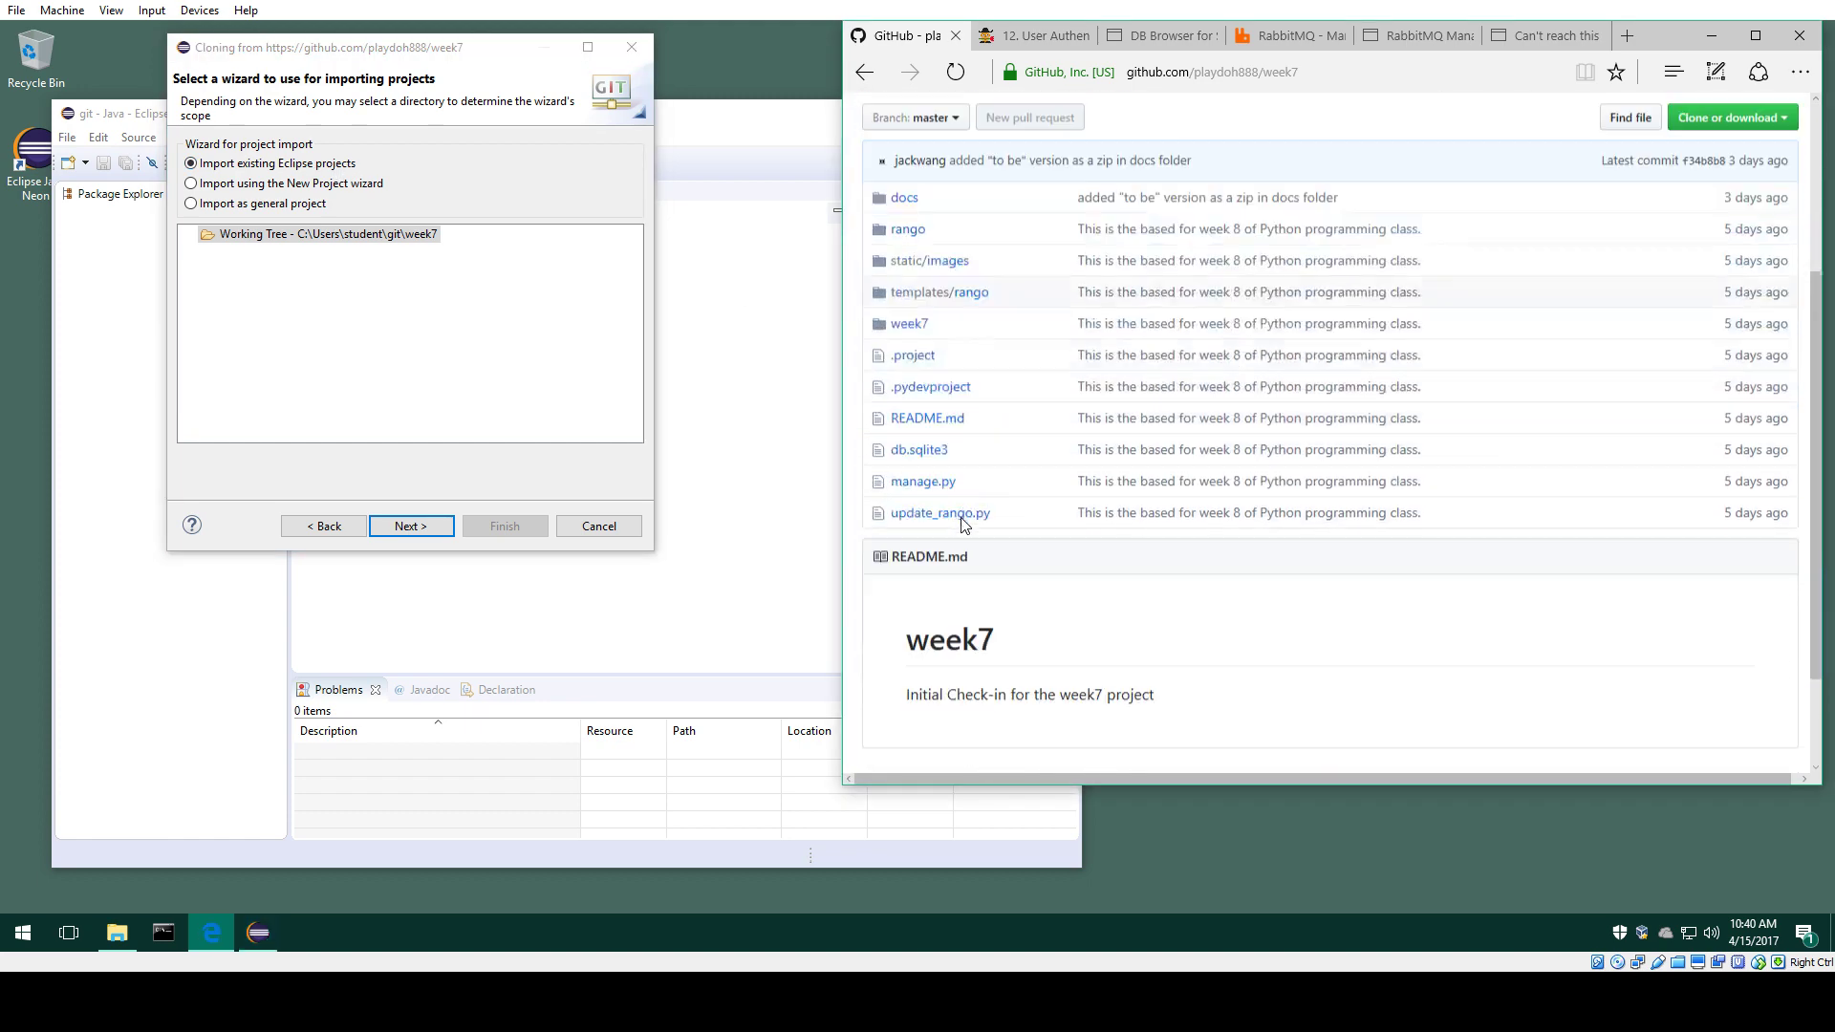
pyautogui.click(296, 234)
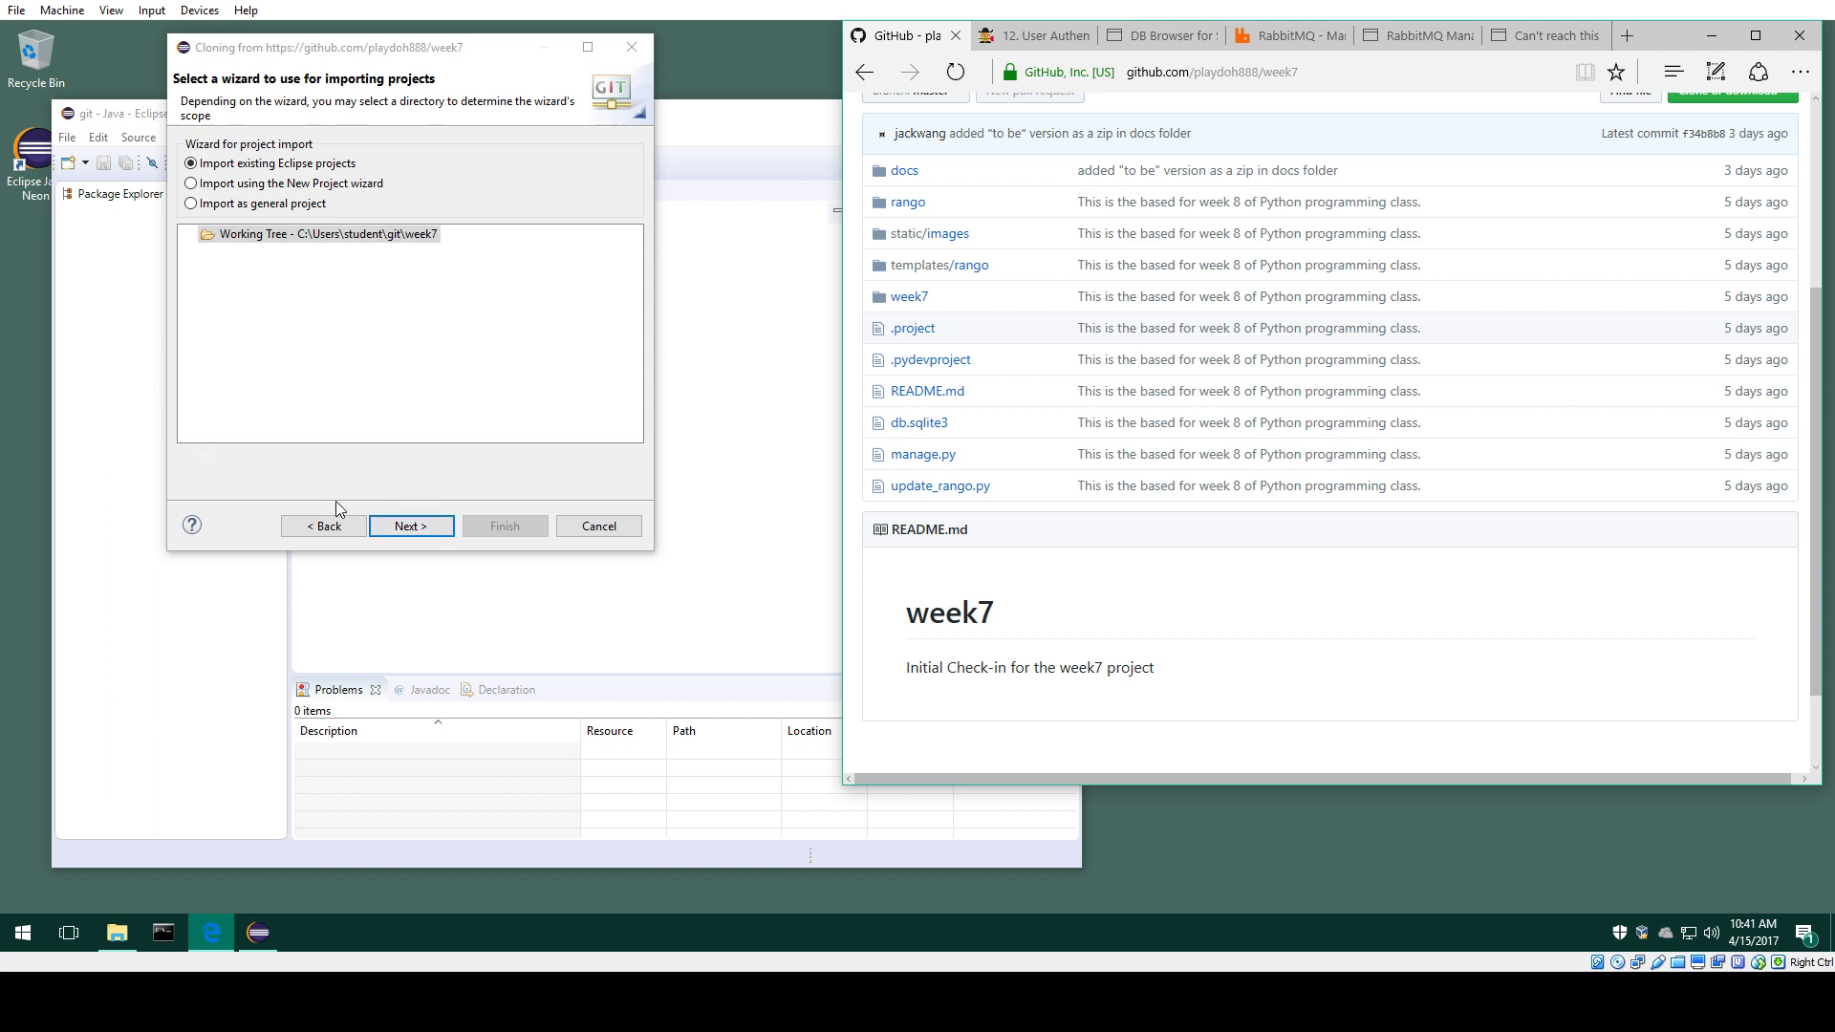
pyautogui.click(419, 534)
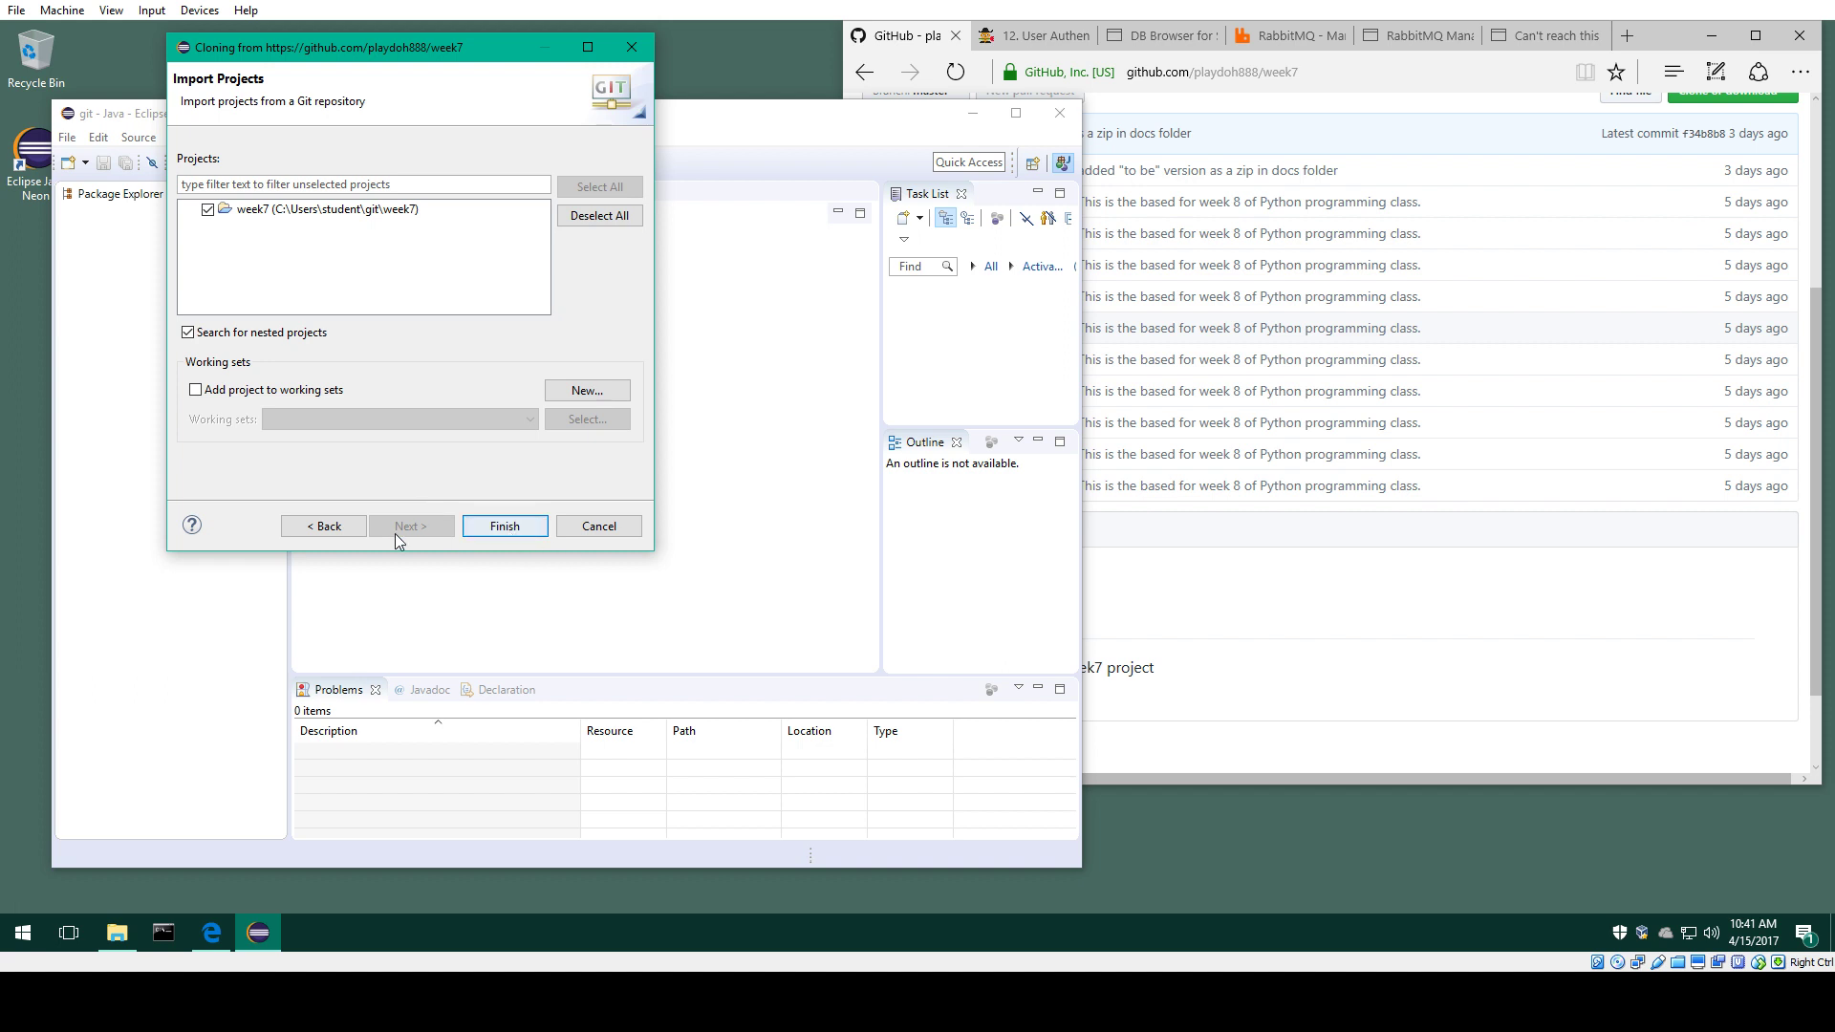
pyautogui.click(494, 529)
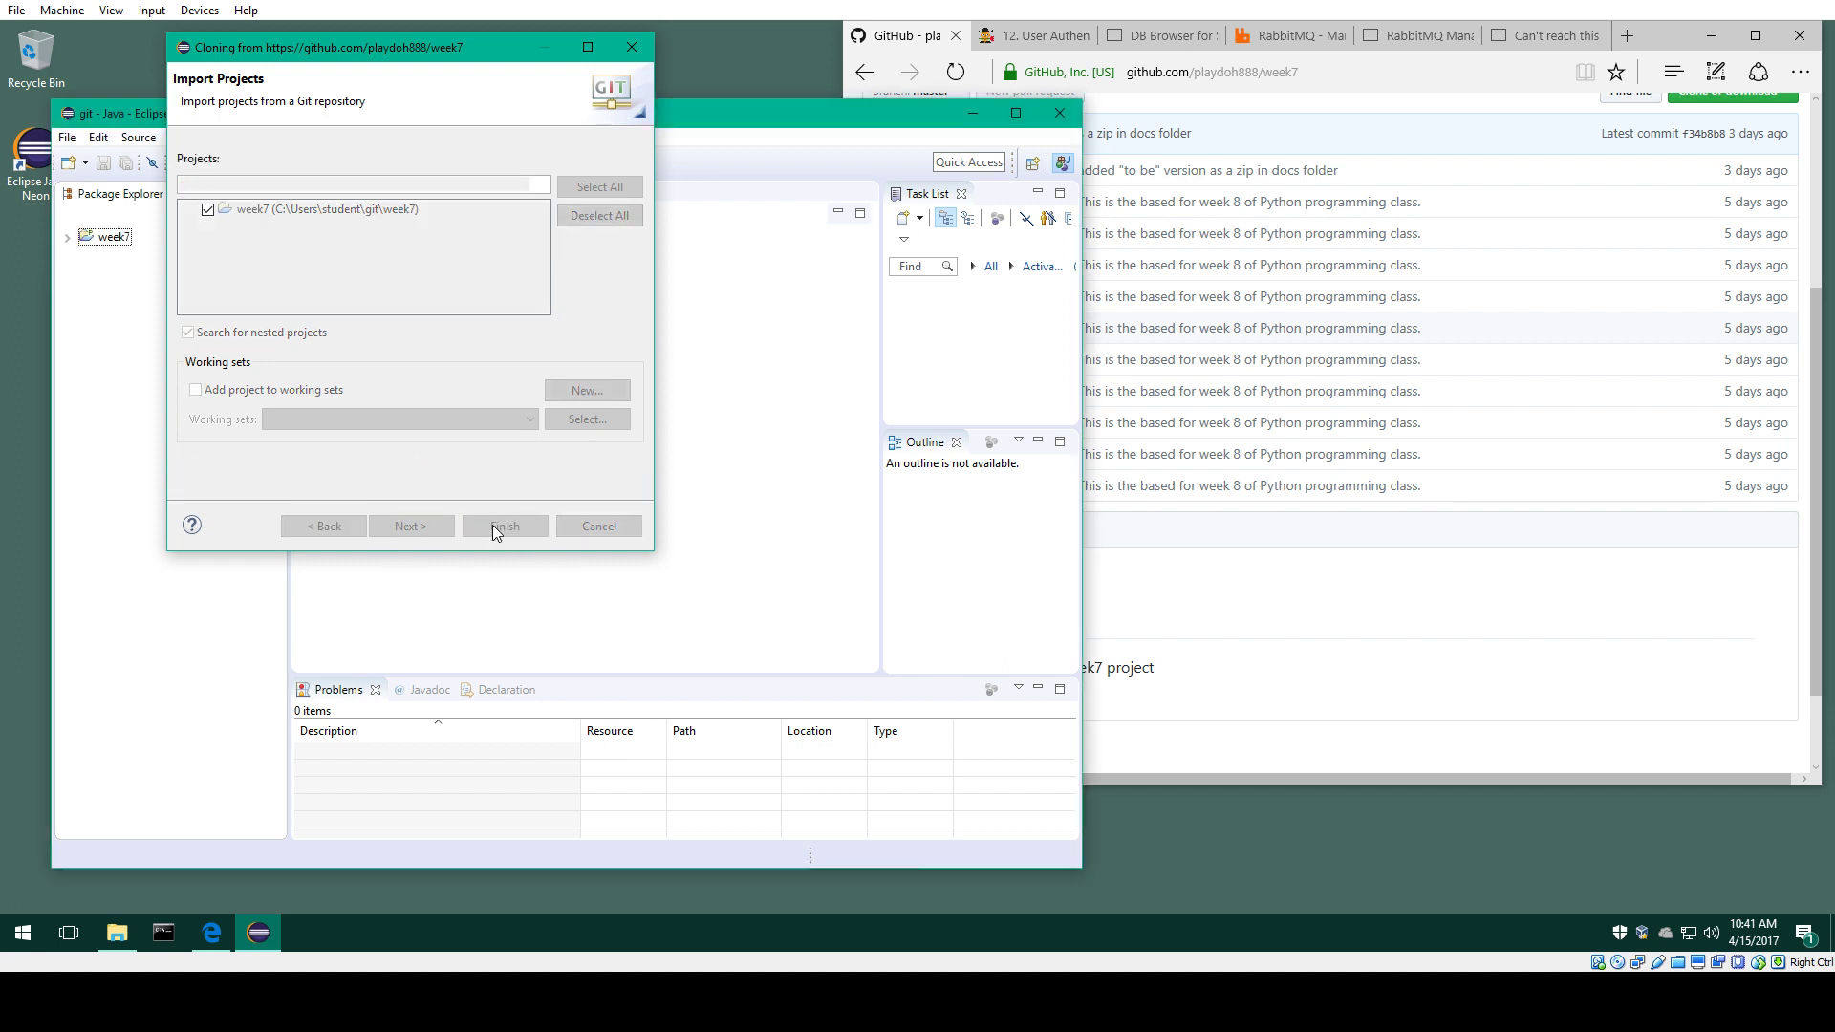
# Step: Examine the imported week7 project's folders and files and the commands available for it
pyautogui.click(67, 239)
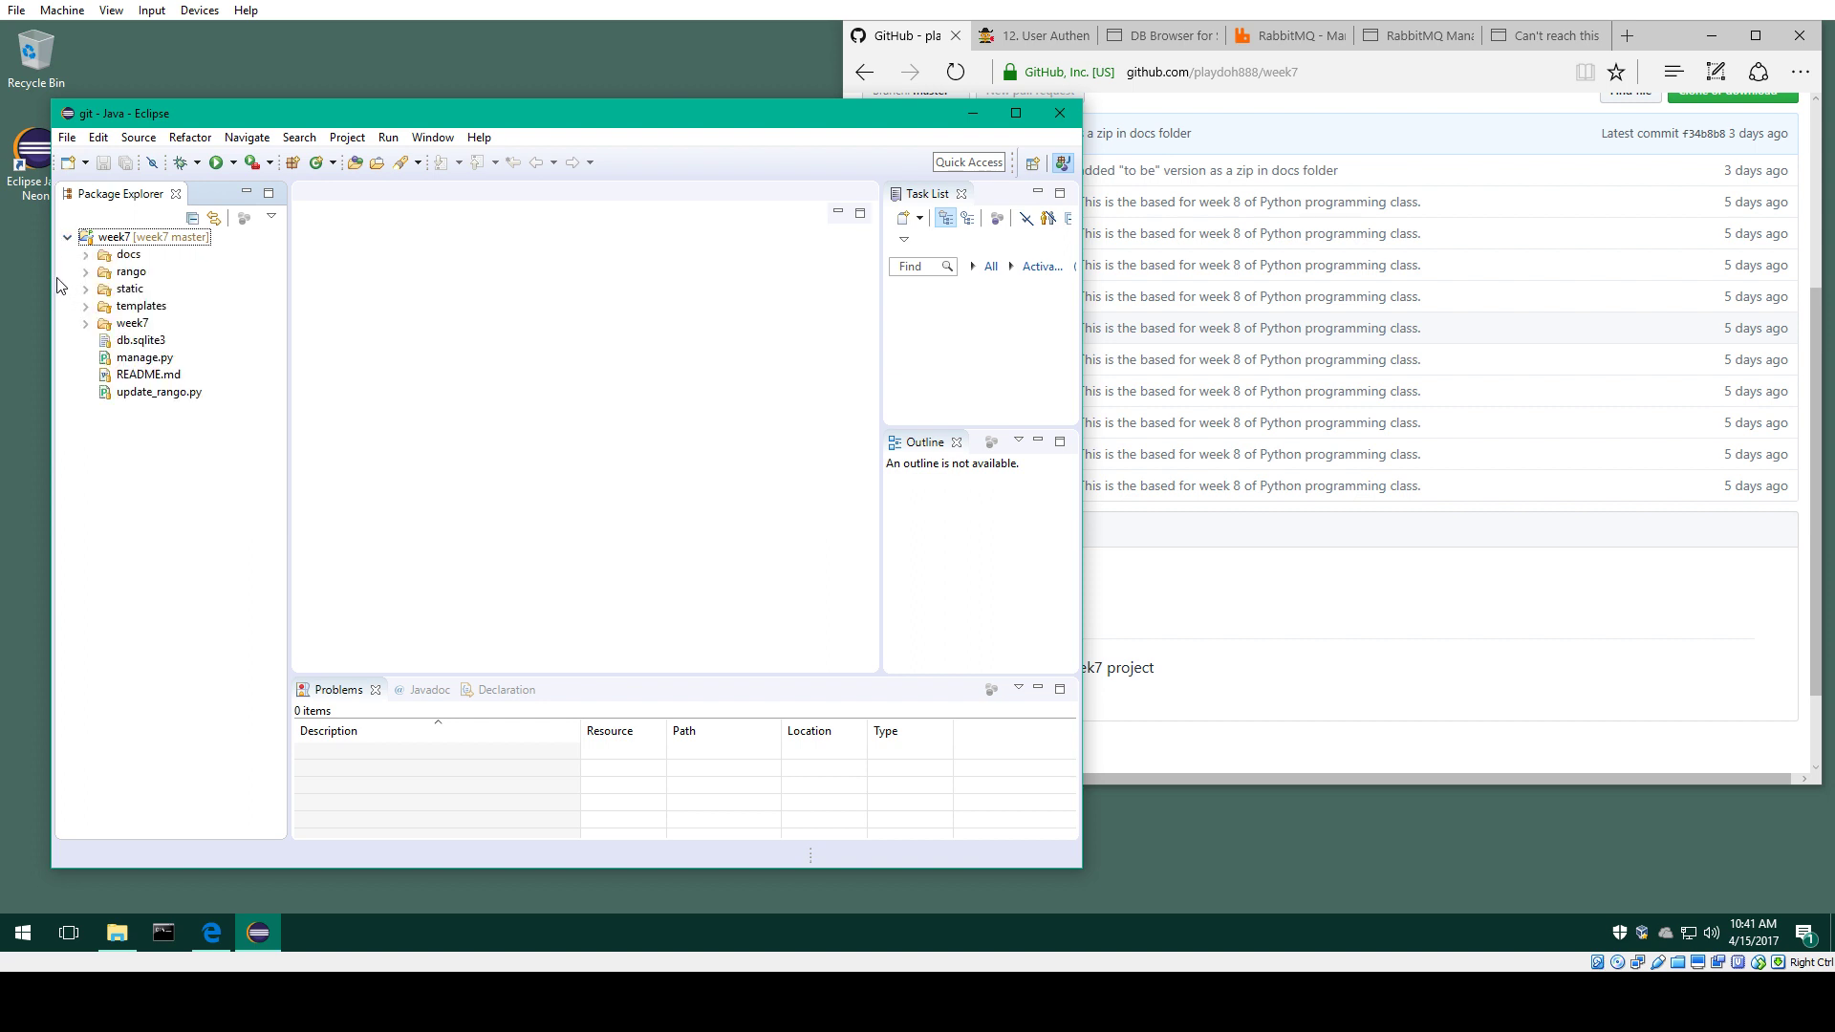
pyautogui.click(67, 239)
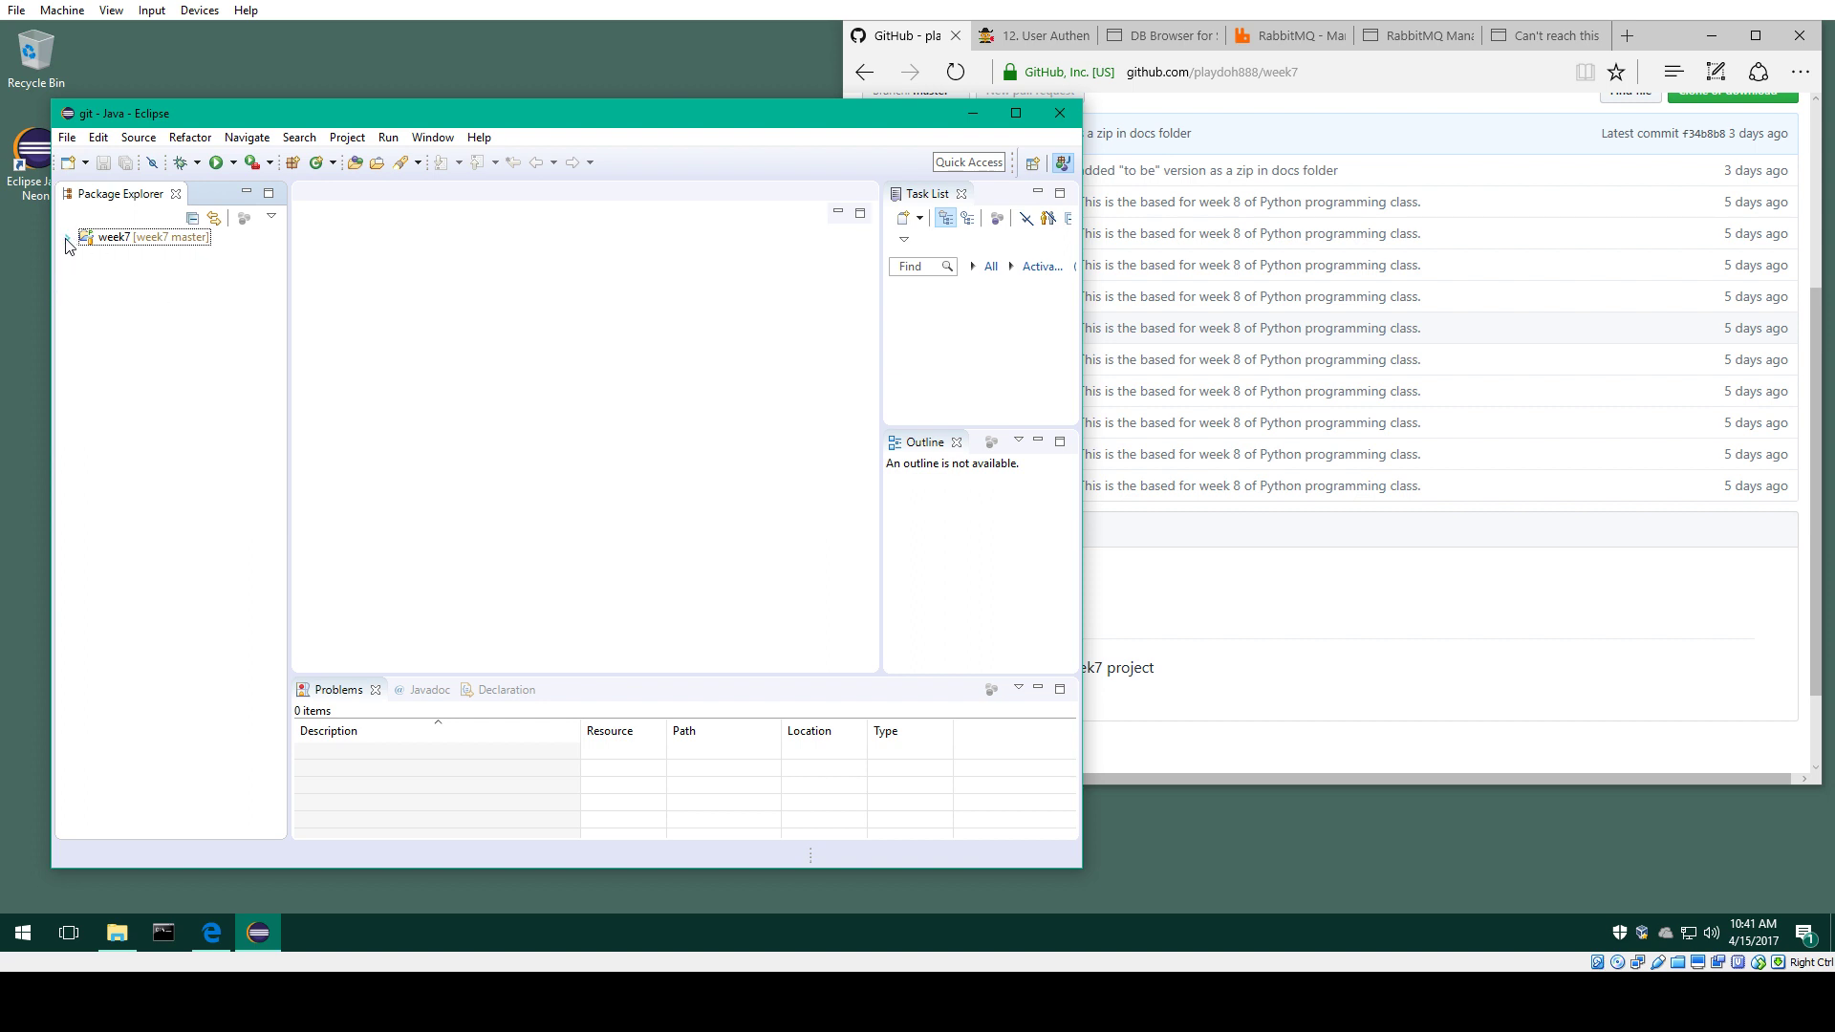
pyautogui.click(129, 240)
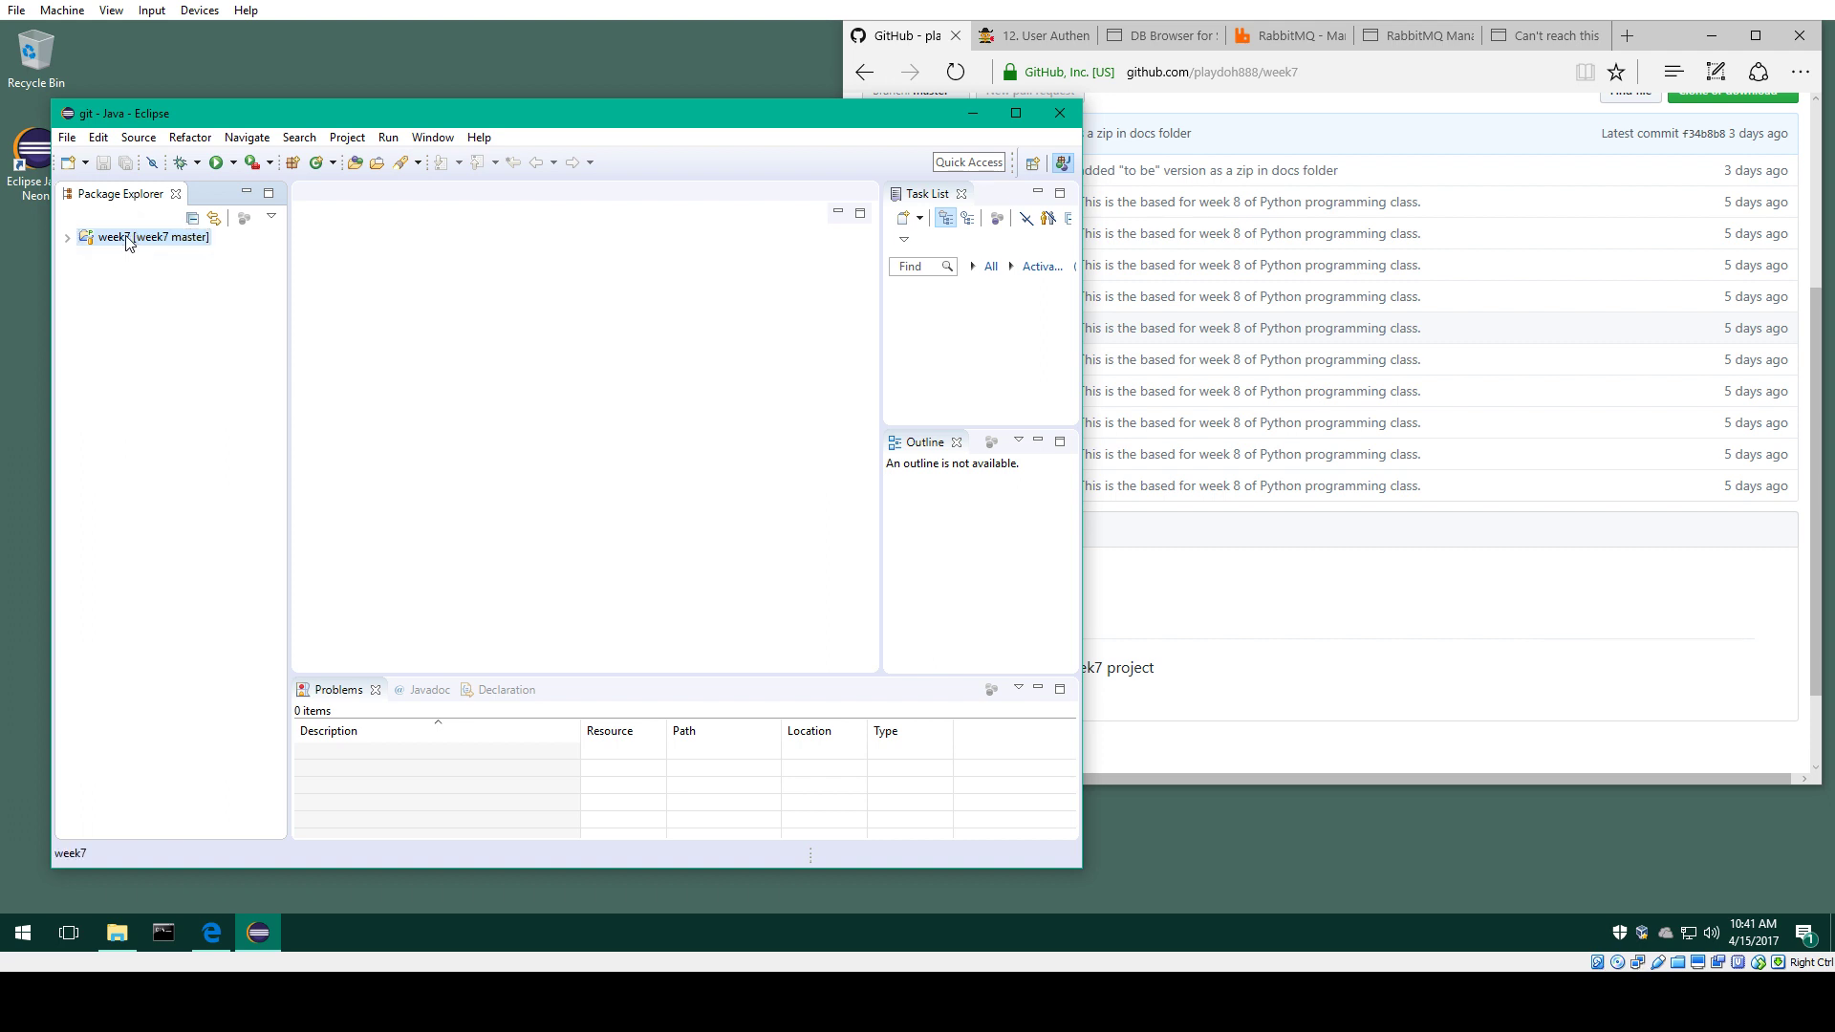
pyautogui.rightClick(129, 241)
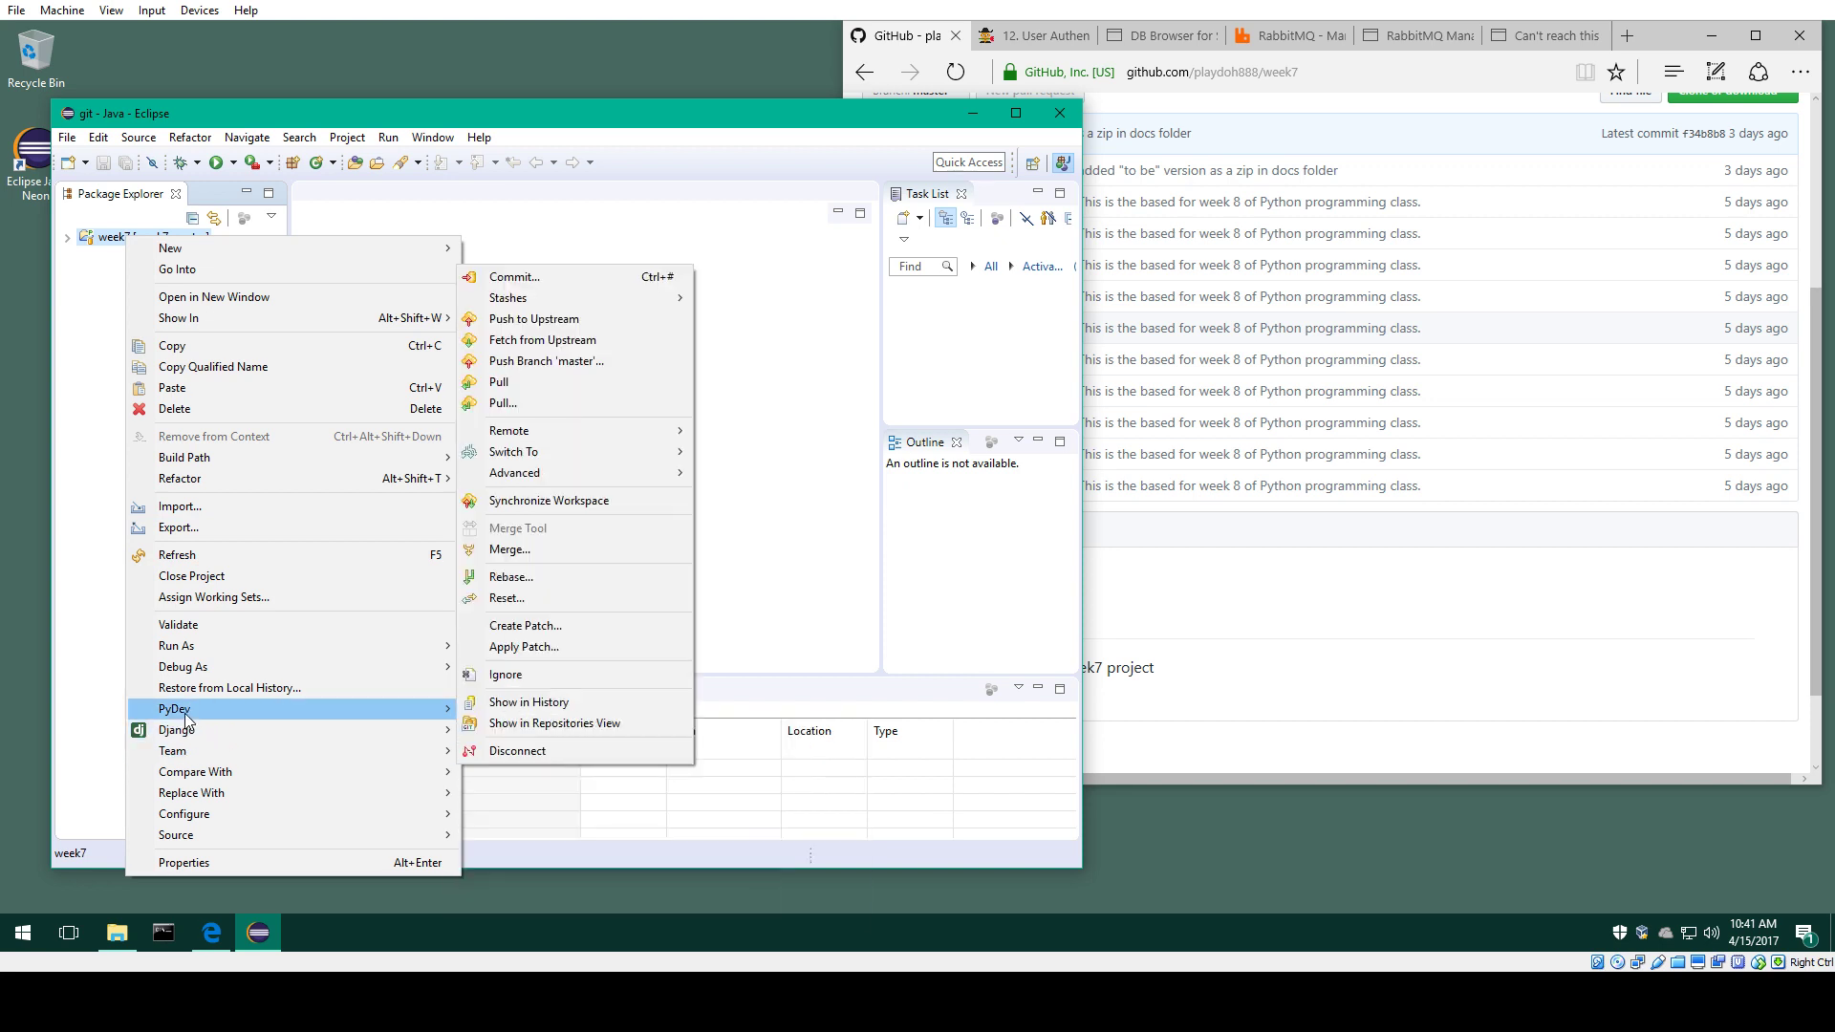
pyautogui.click(102, 242)
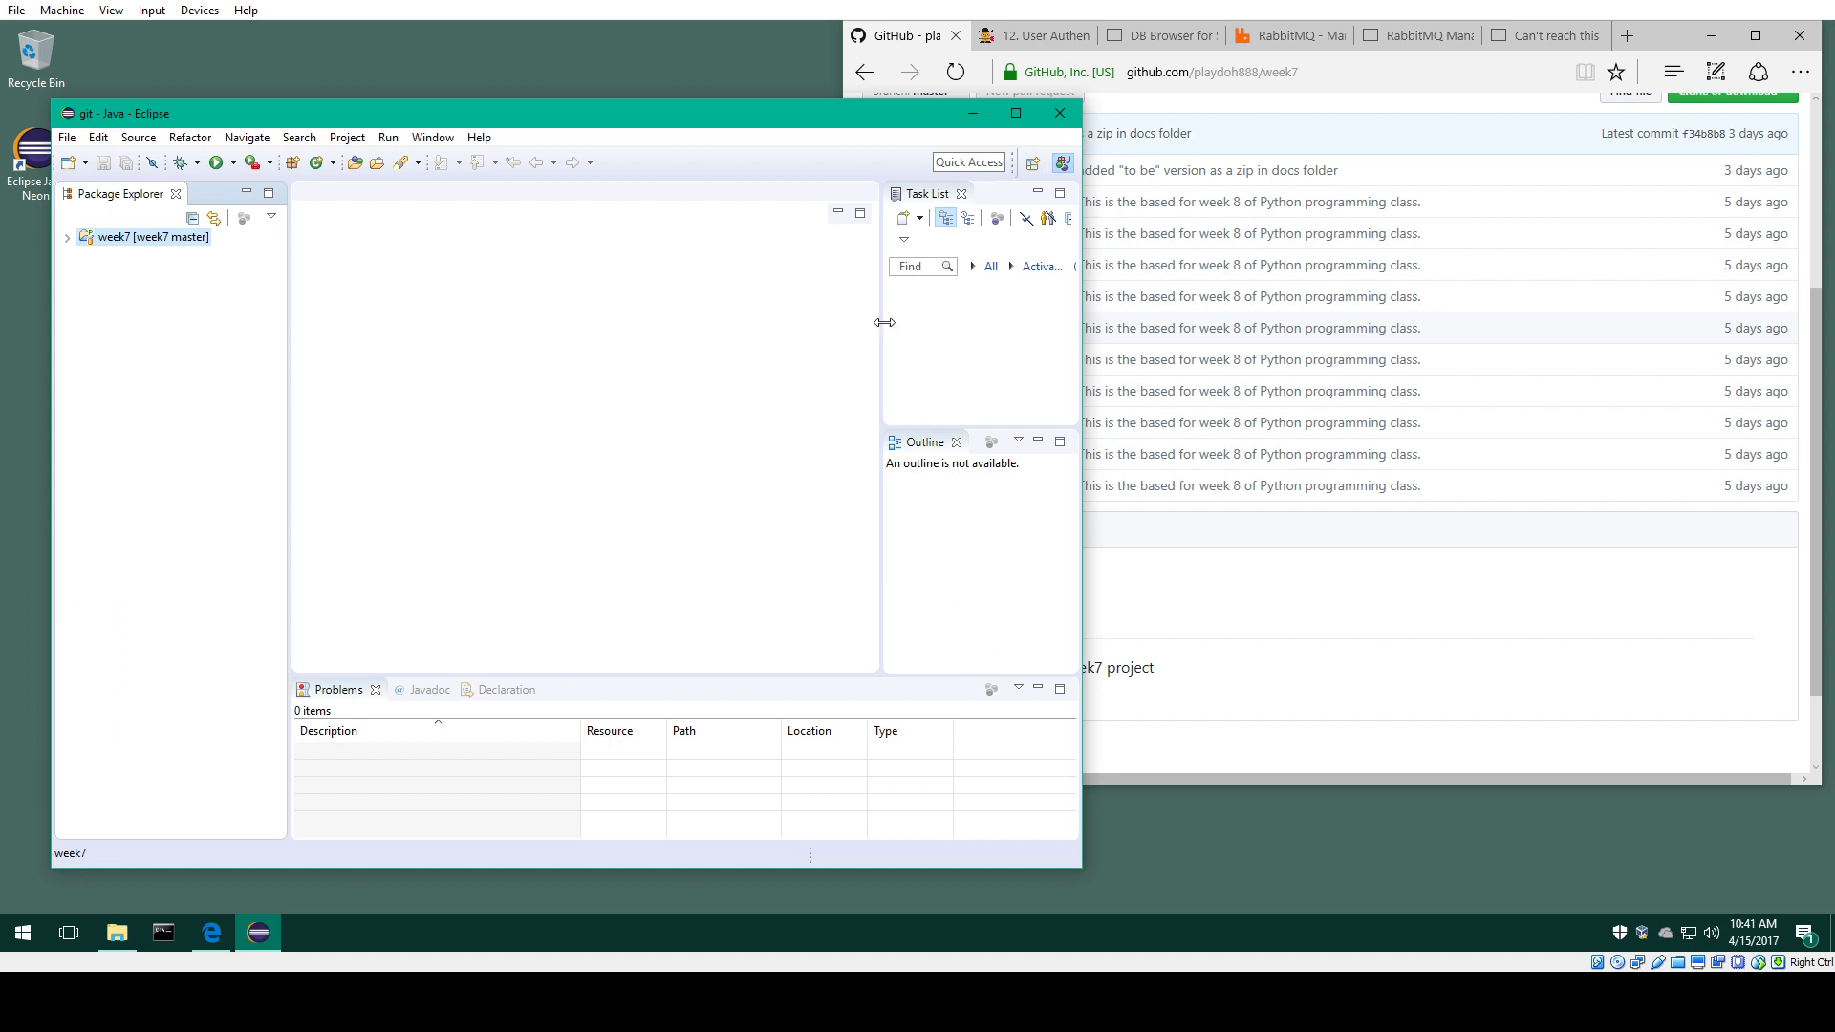
# Step: Open the week7 project's PyDev Interpreter/Grammar properties and configure the missing interpreter with Quick Auto-Config
pyautogui.rightClick(113, 239)
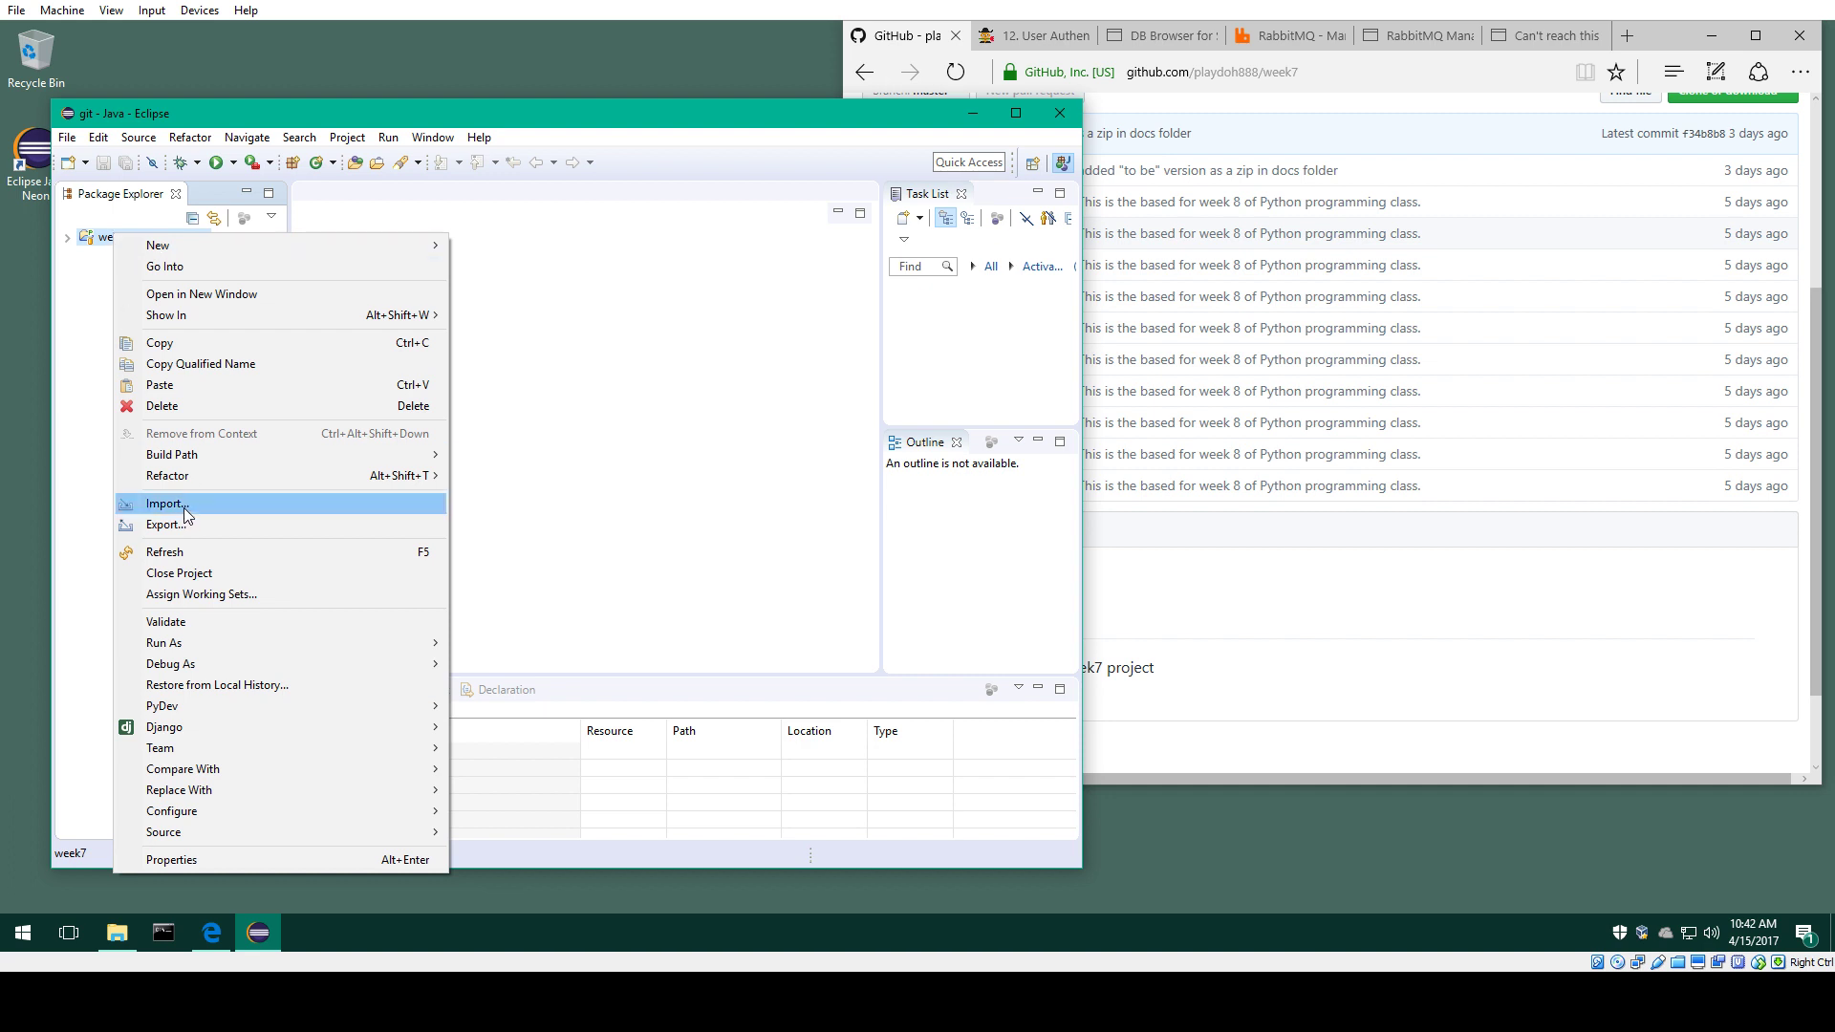
pyautogui.click(168, 860)
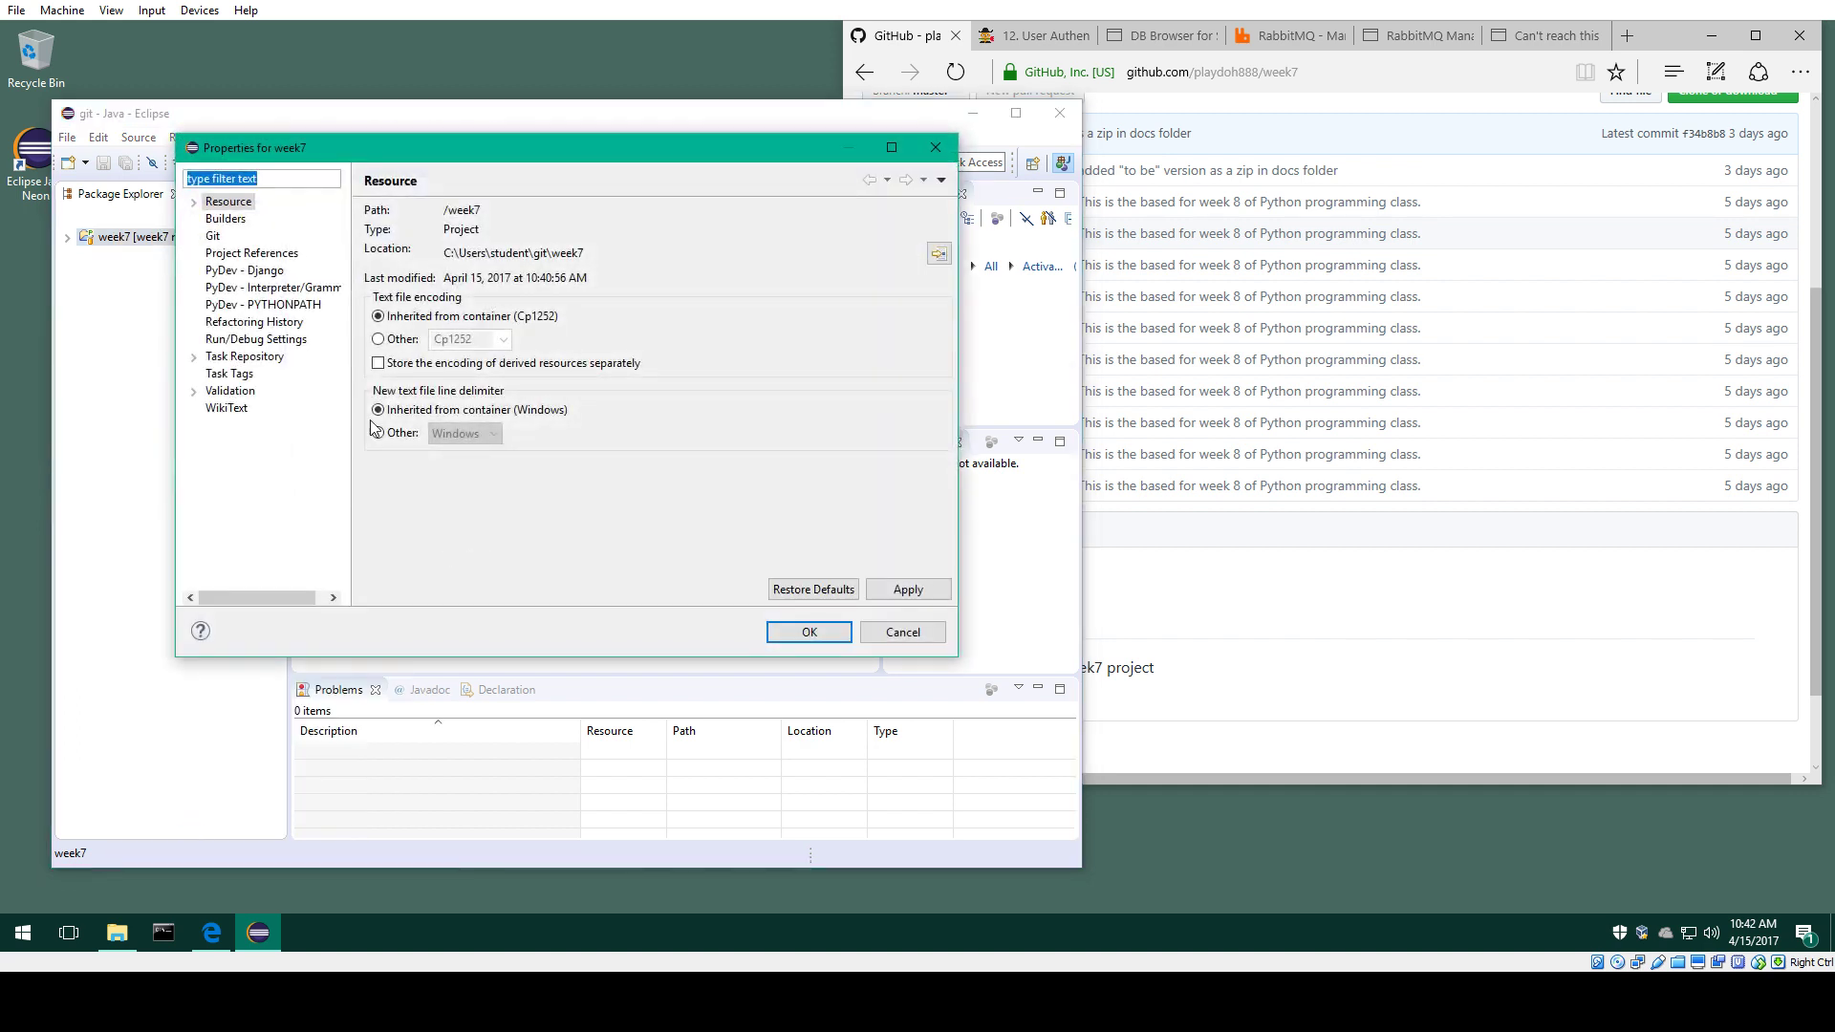
pyautogui.click(272, 287)
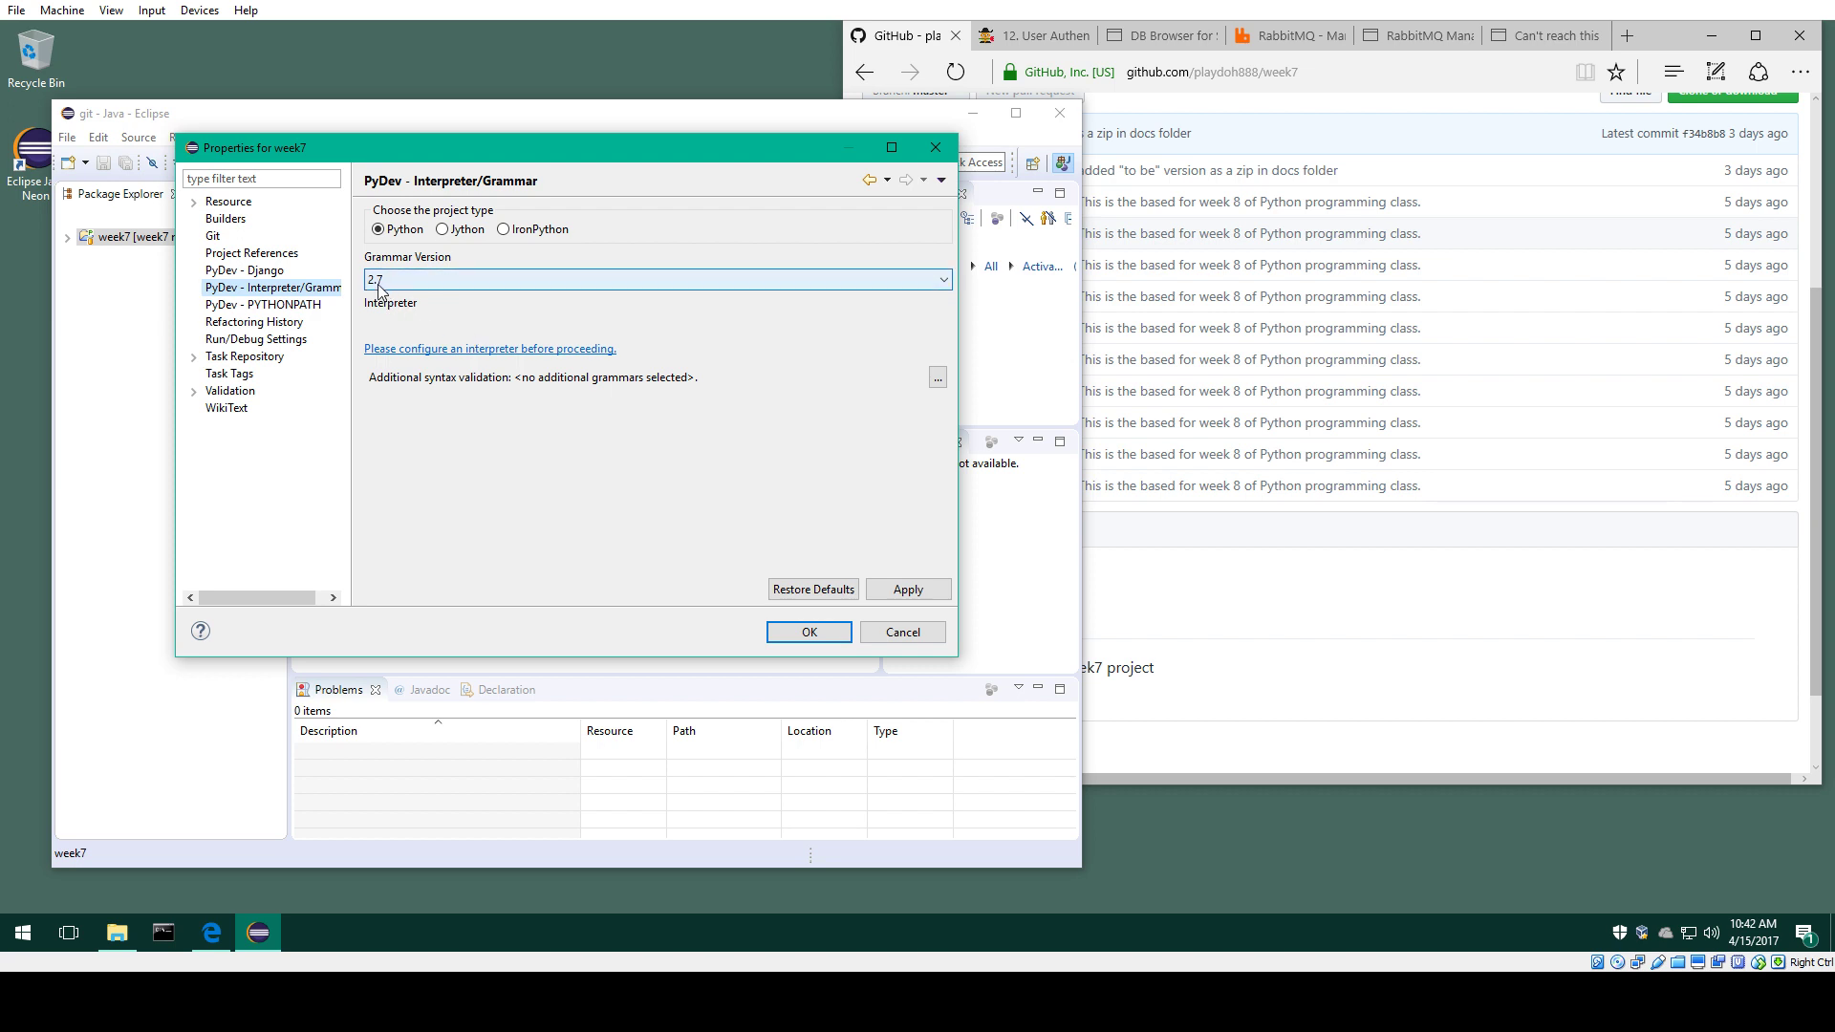
pyautogui.click(423, 350)
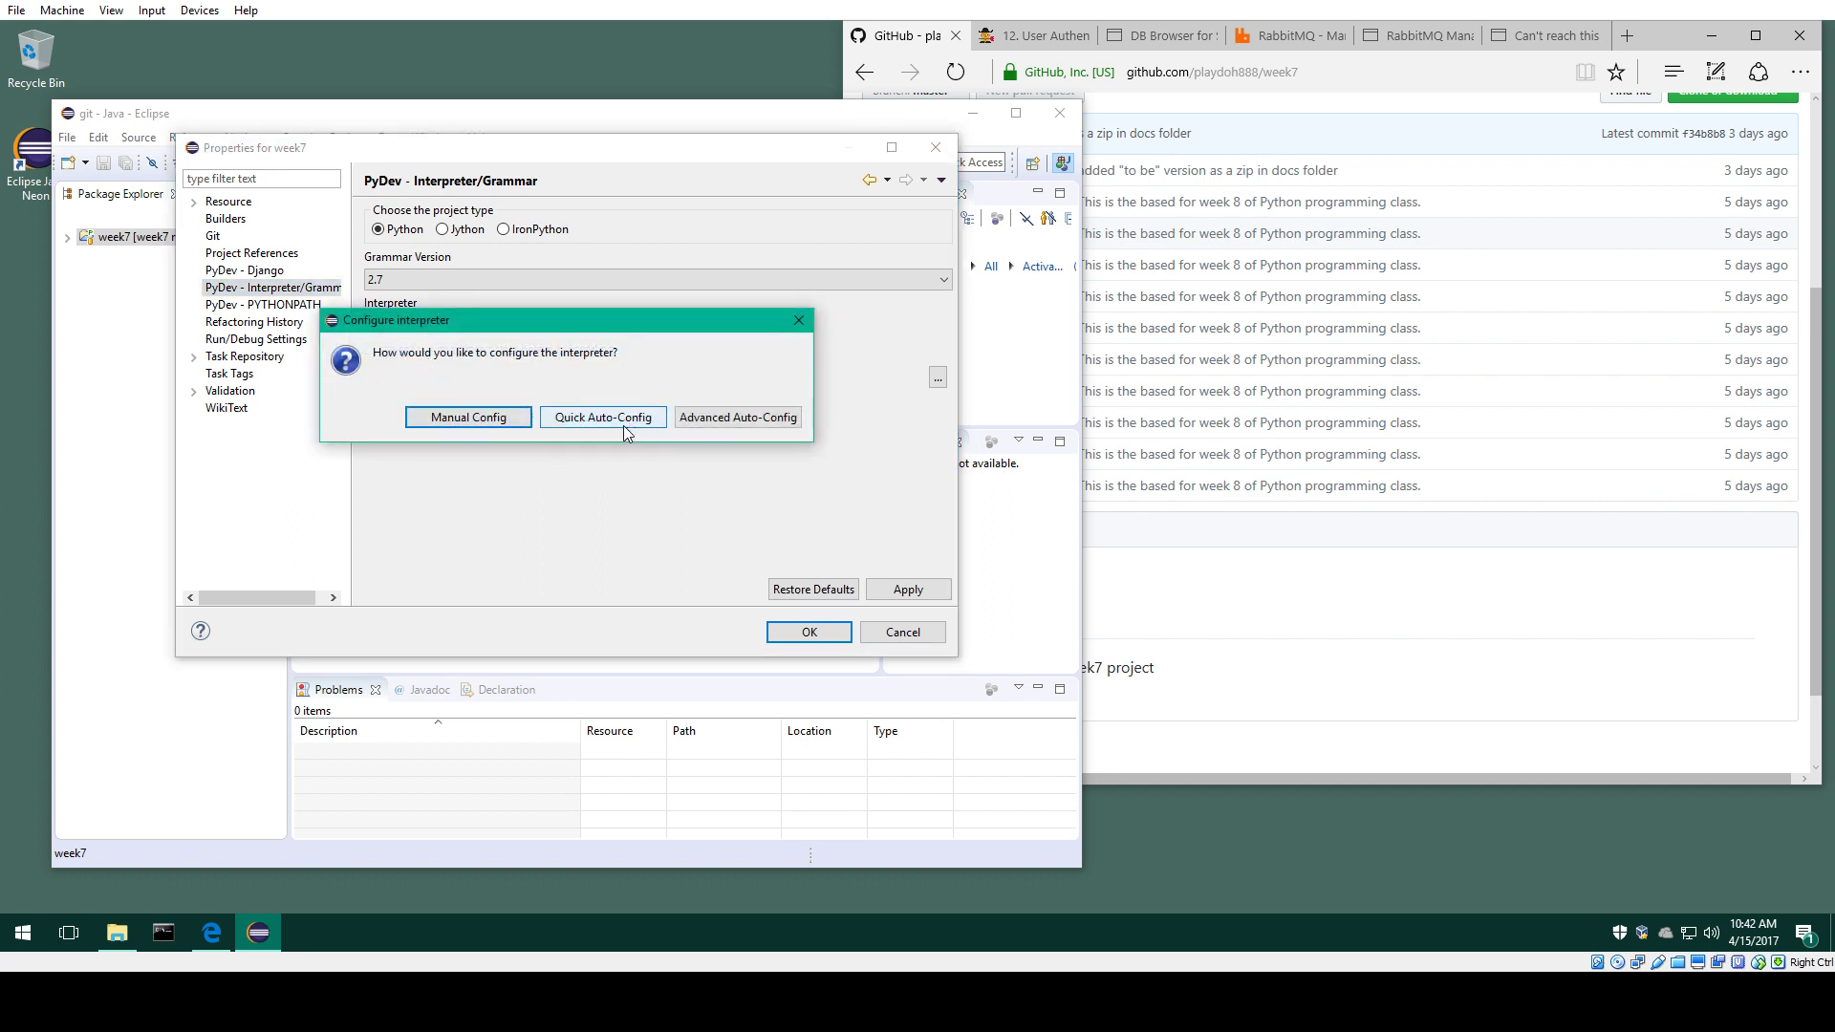
pyautogui.click(622, 424)
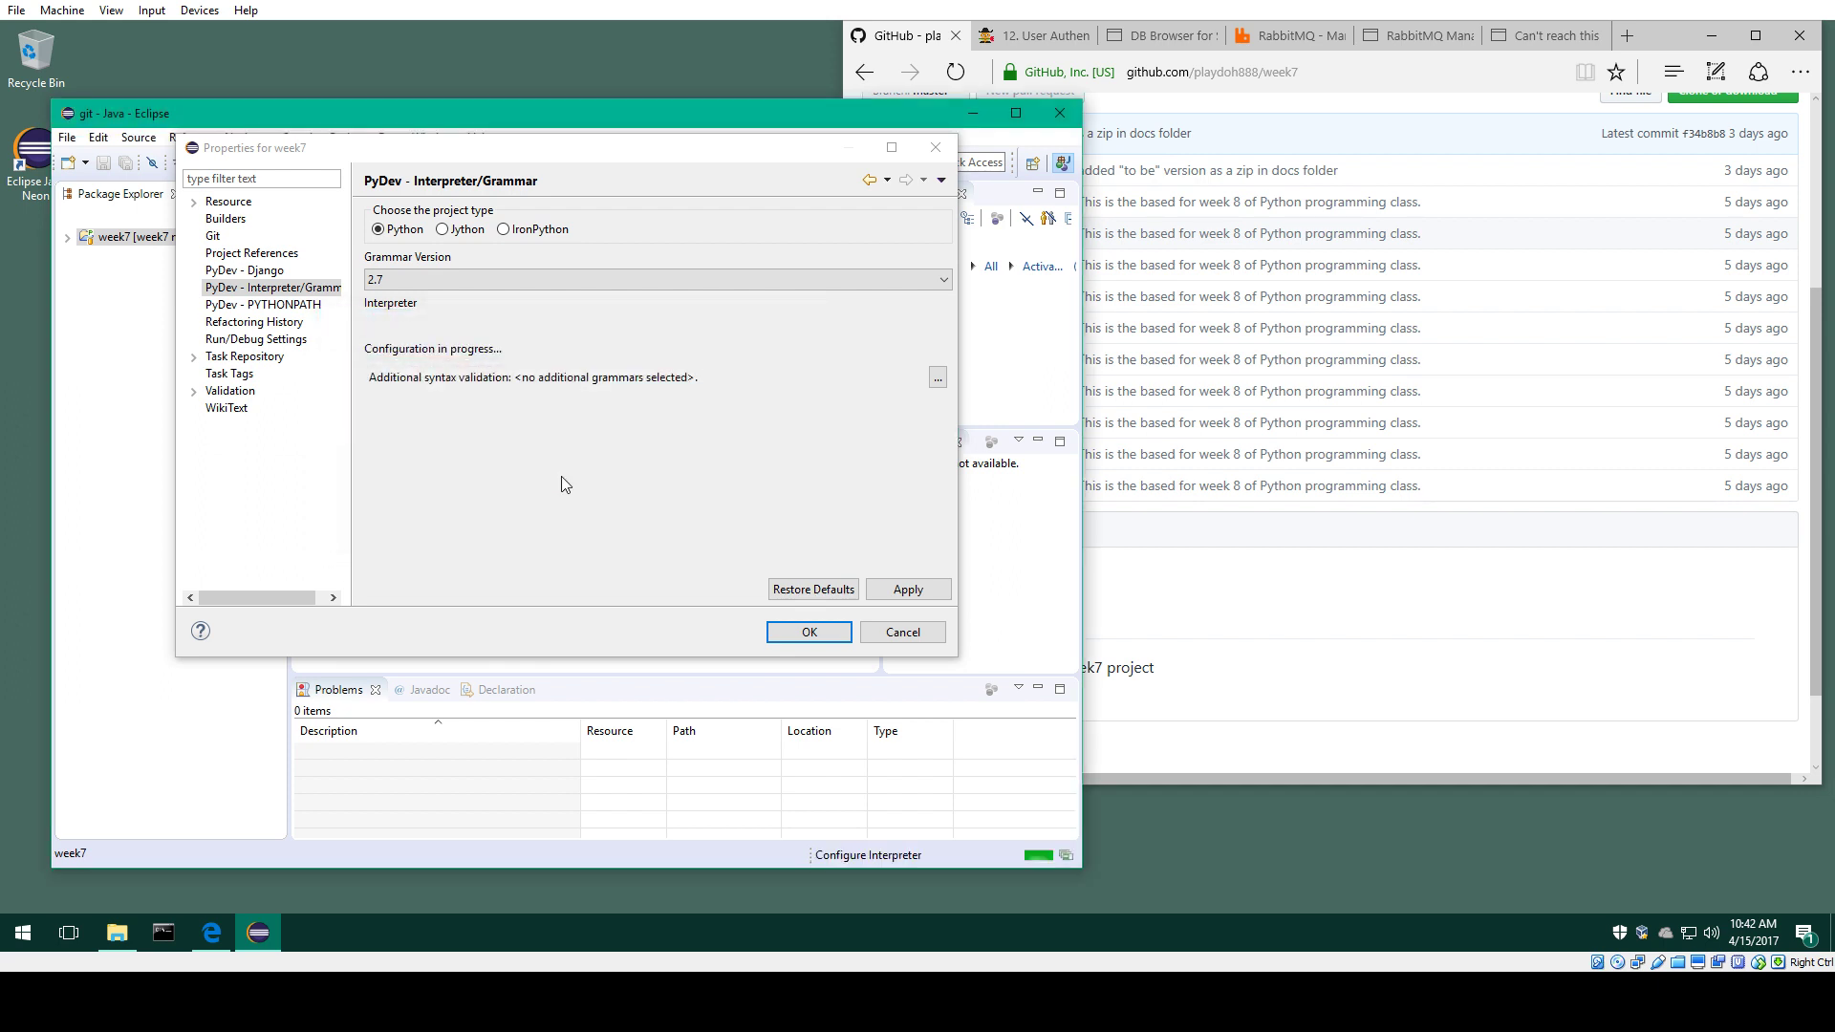
# Step: Keep grammar version 2.7, set the project's interpreter to python and accept the properties
pyautogui.click(943, 279)
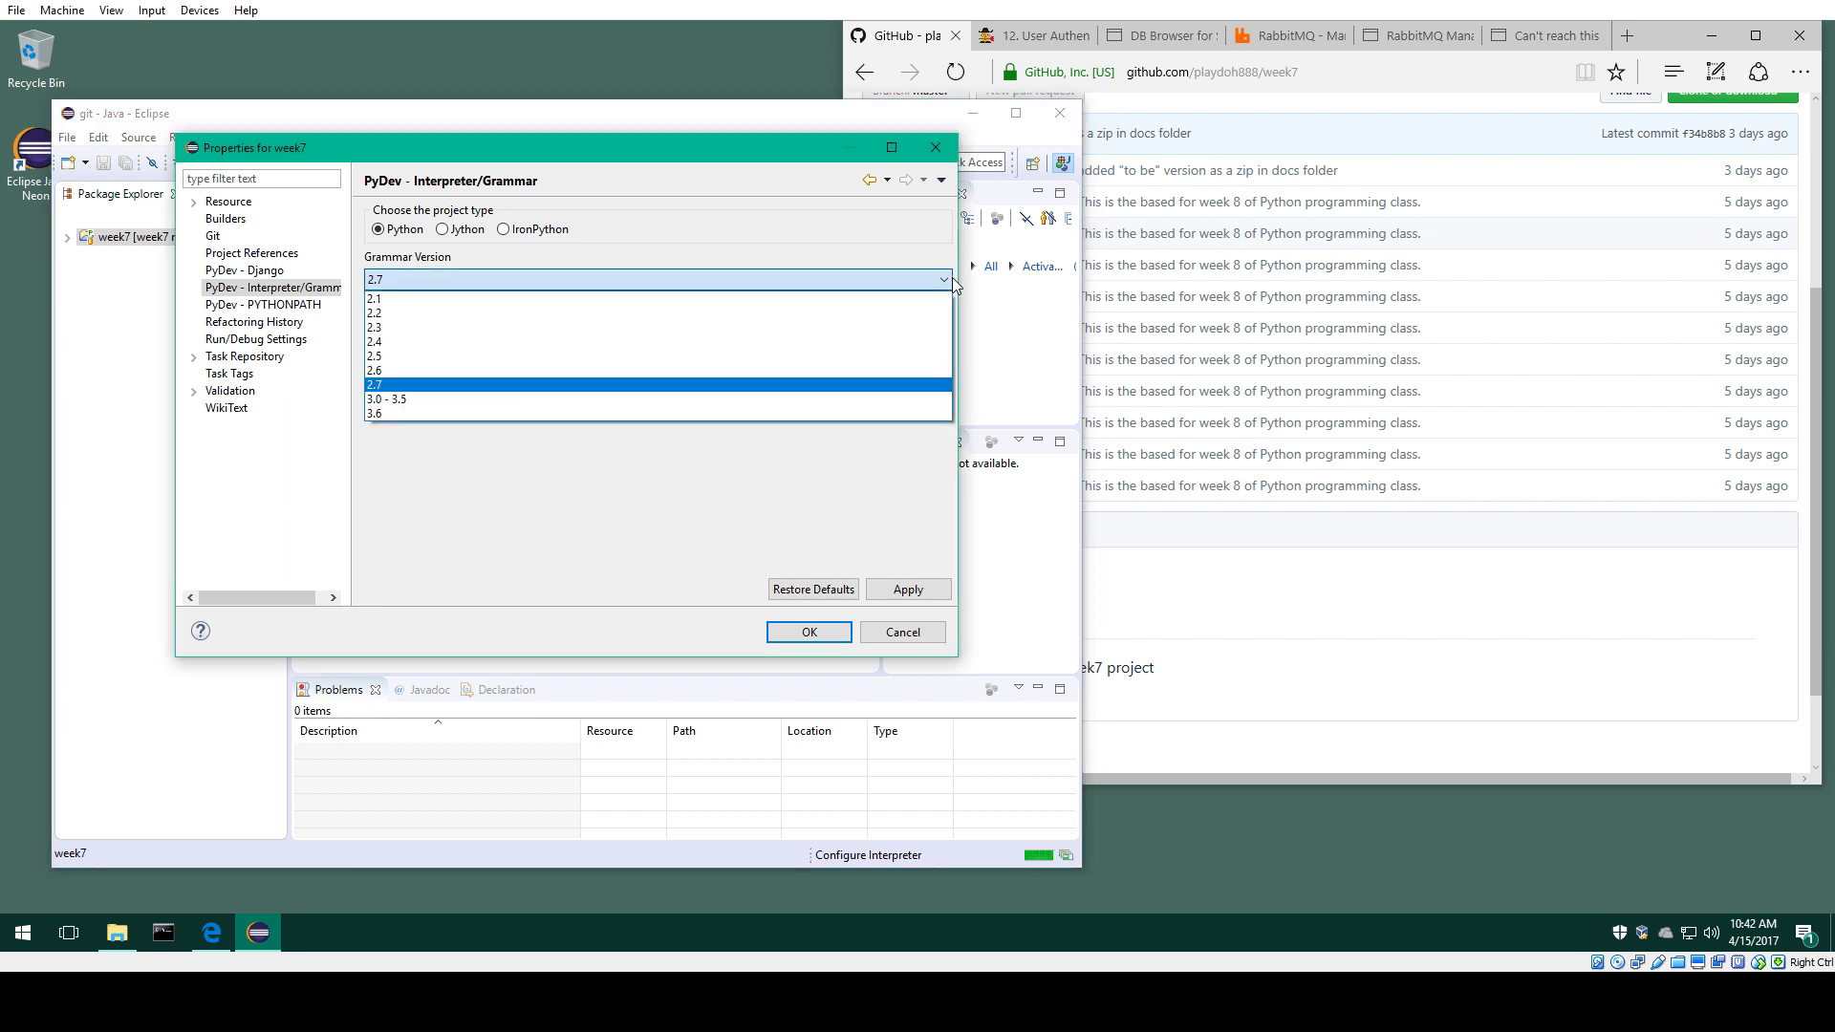
pyautogui.click(899, 385)
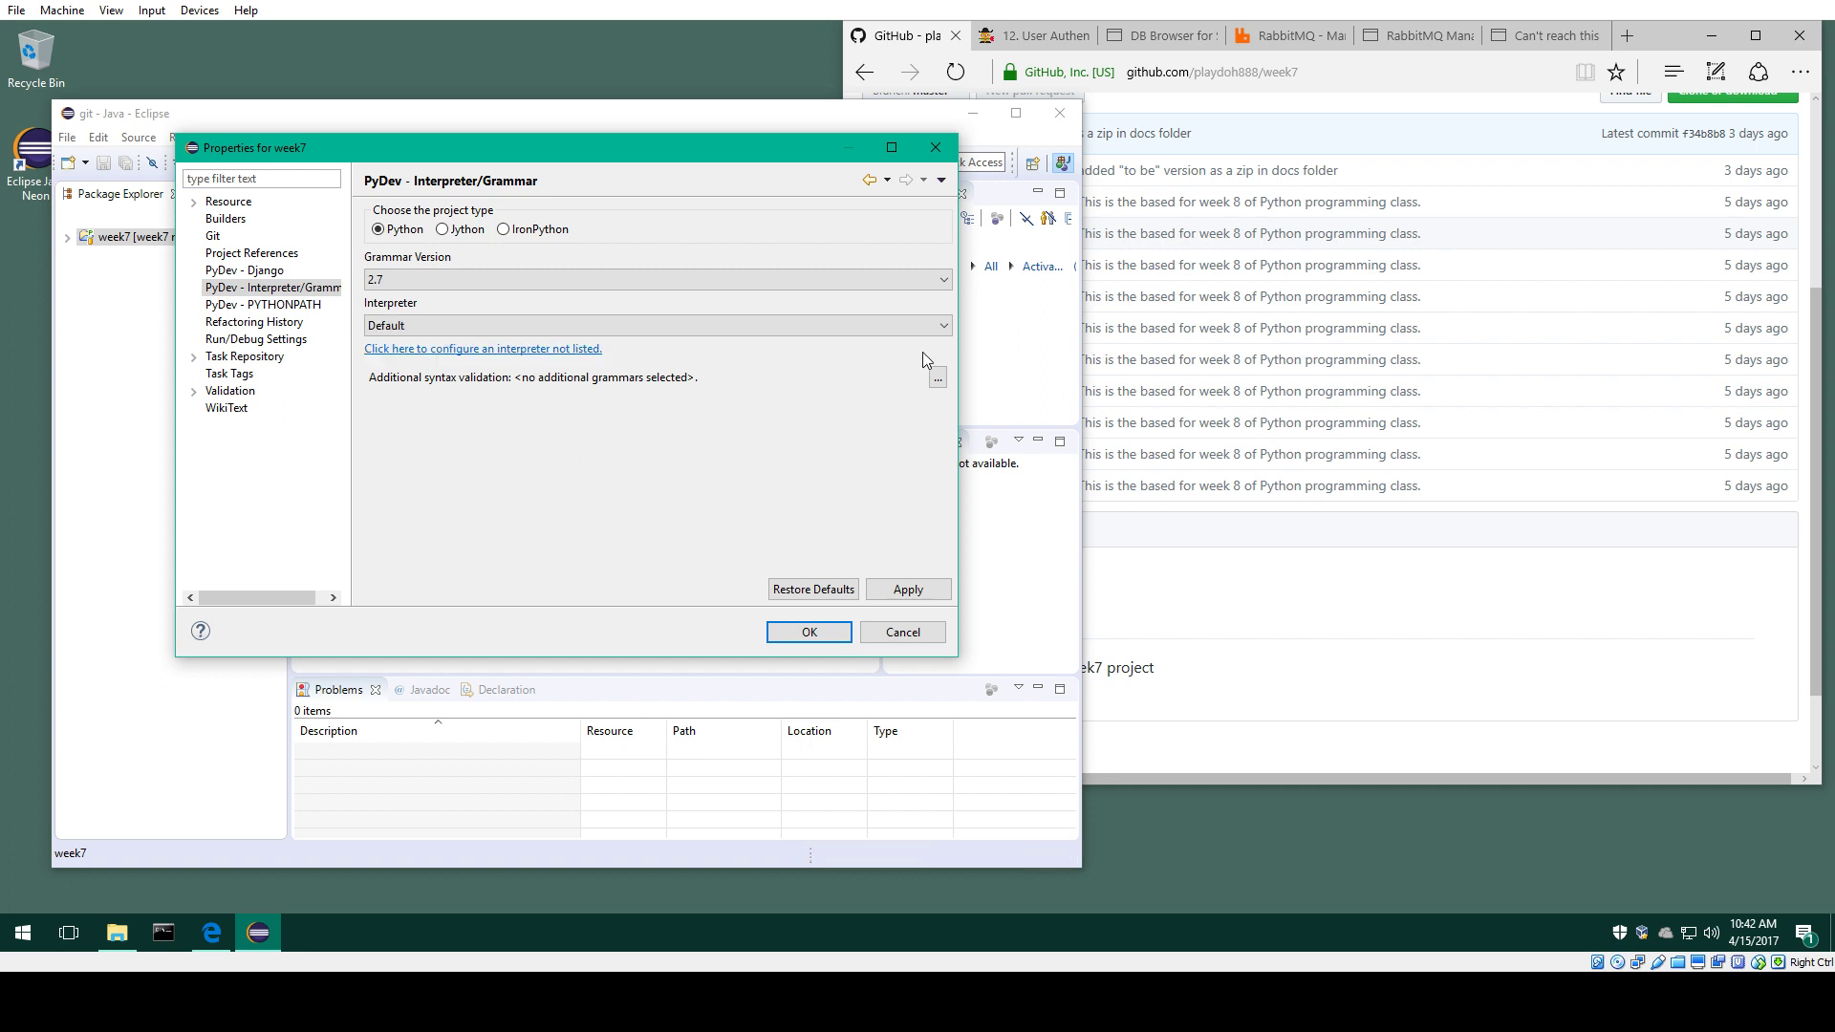
pyautogui.click(949, 323)
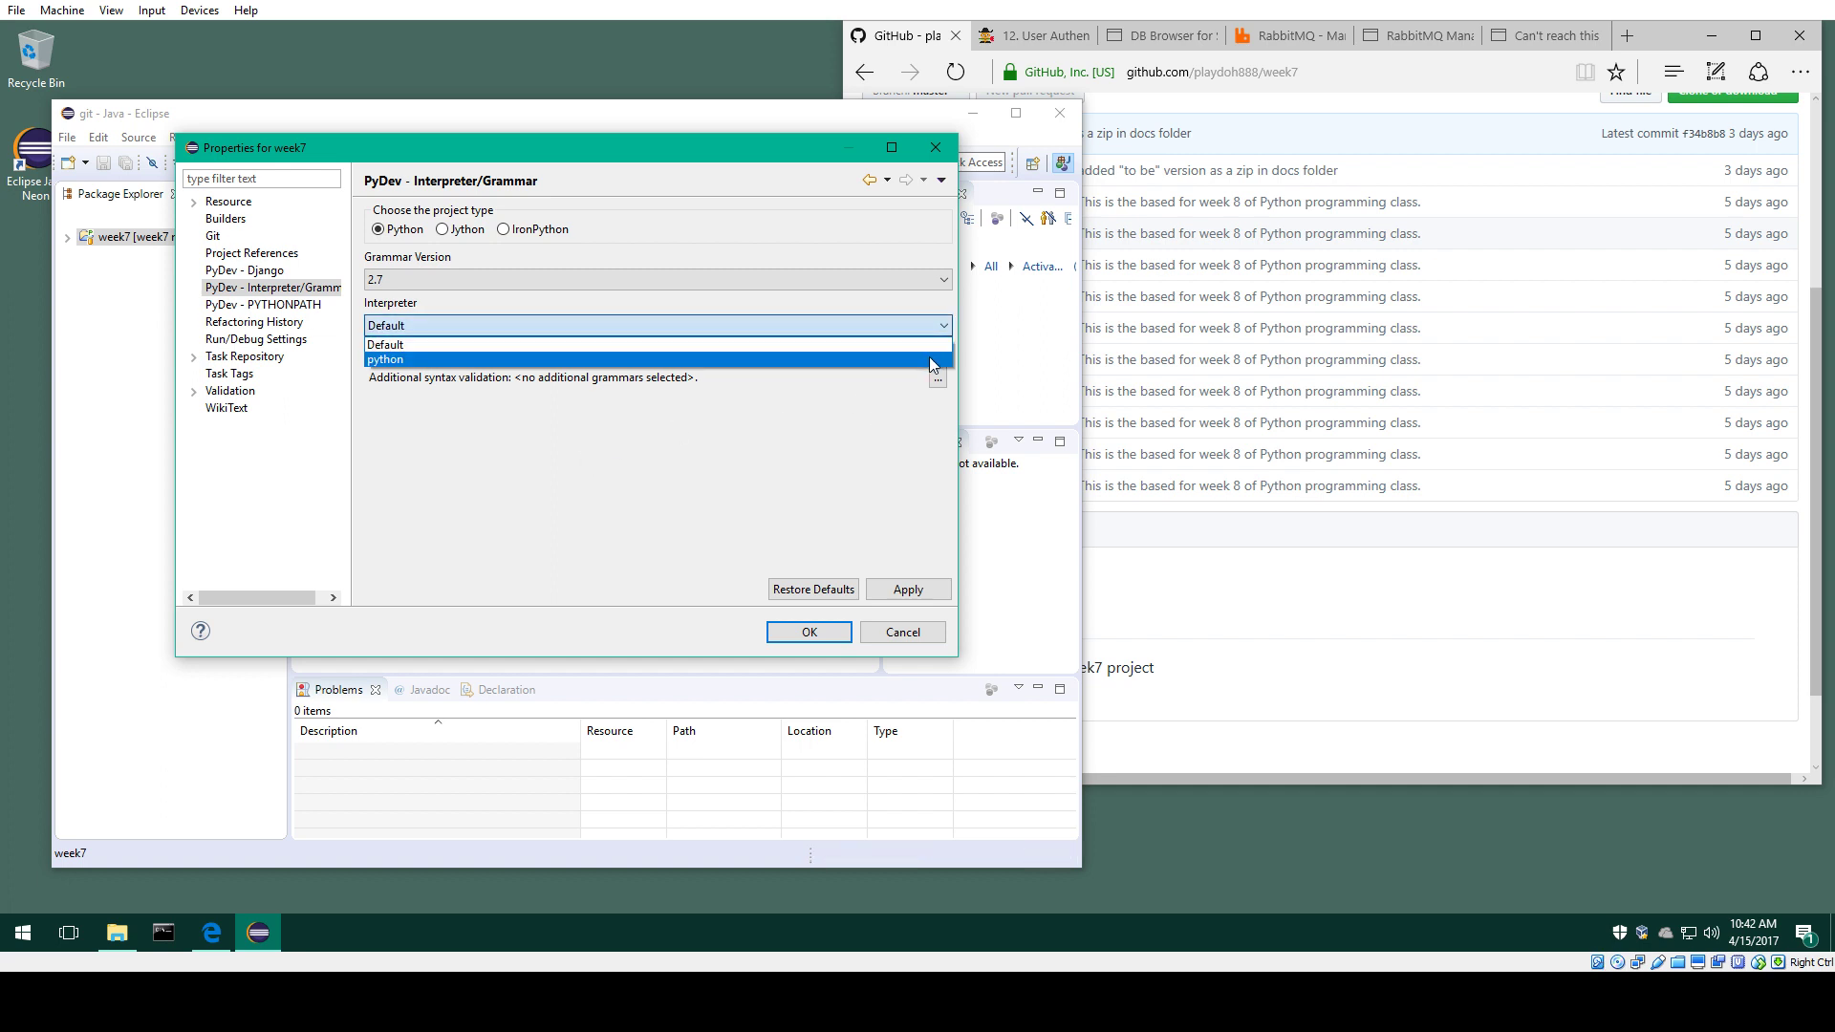
pyautogui.click(929, 358)
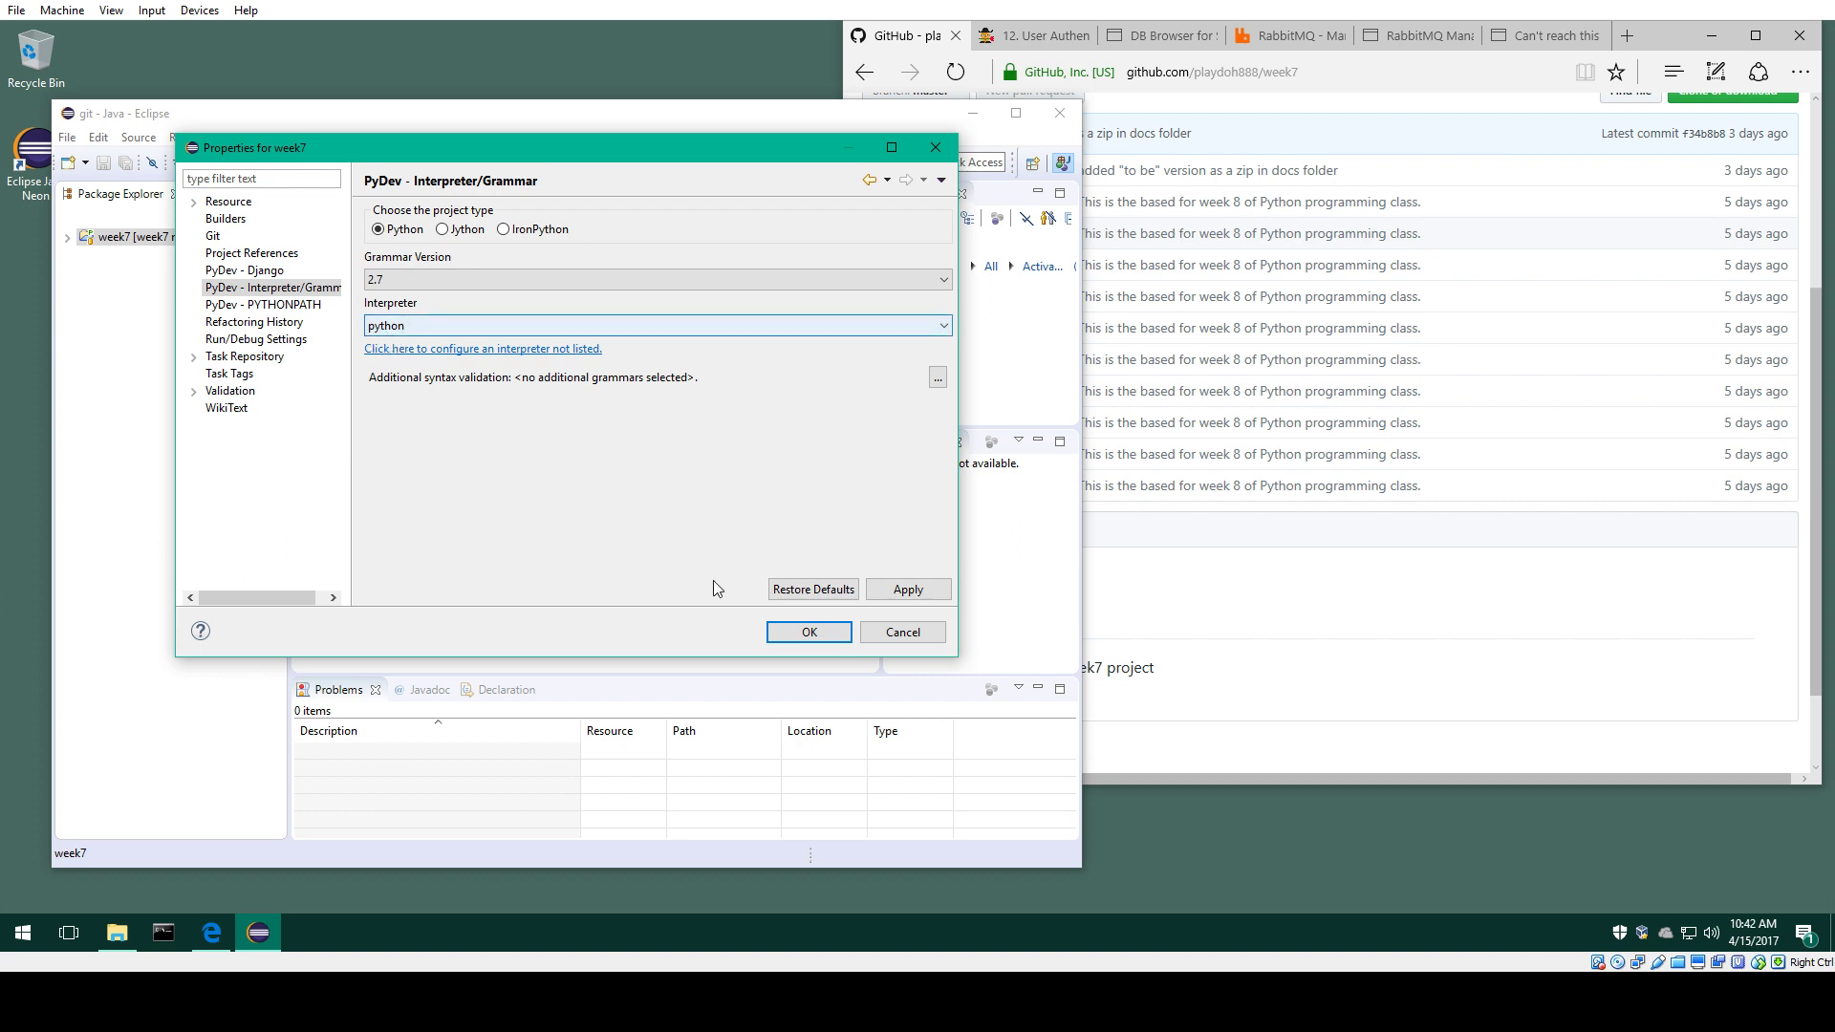
pyautogui.click(808, 632)
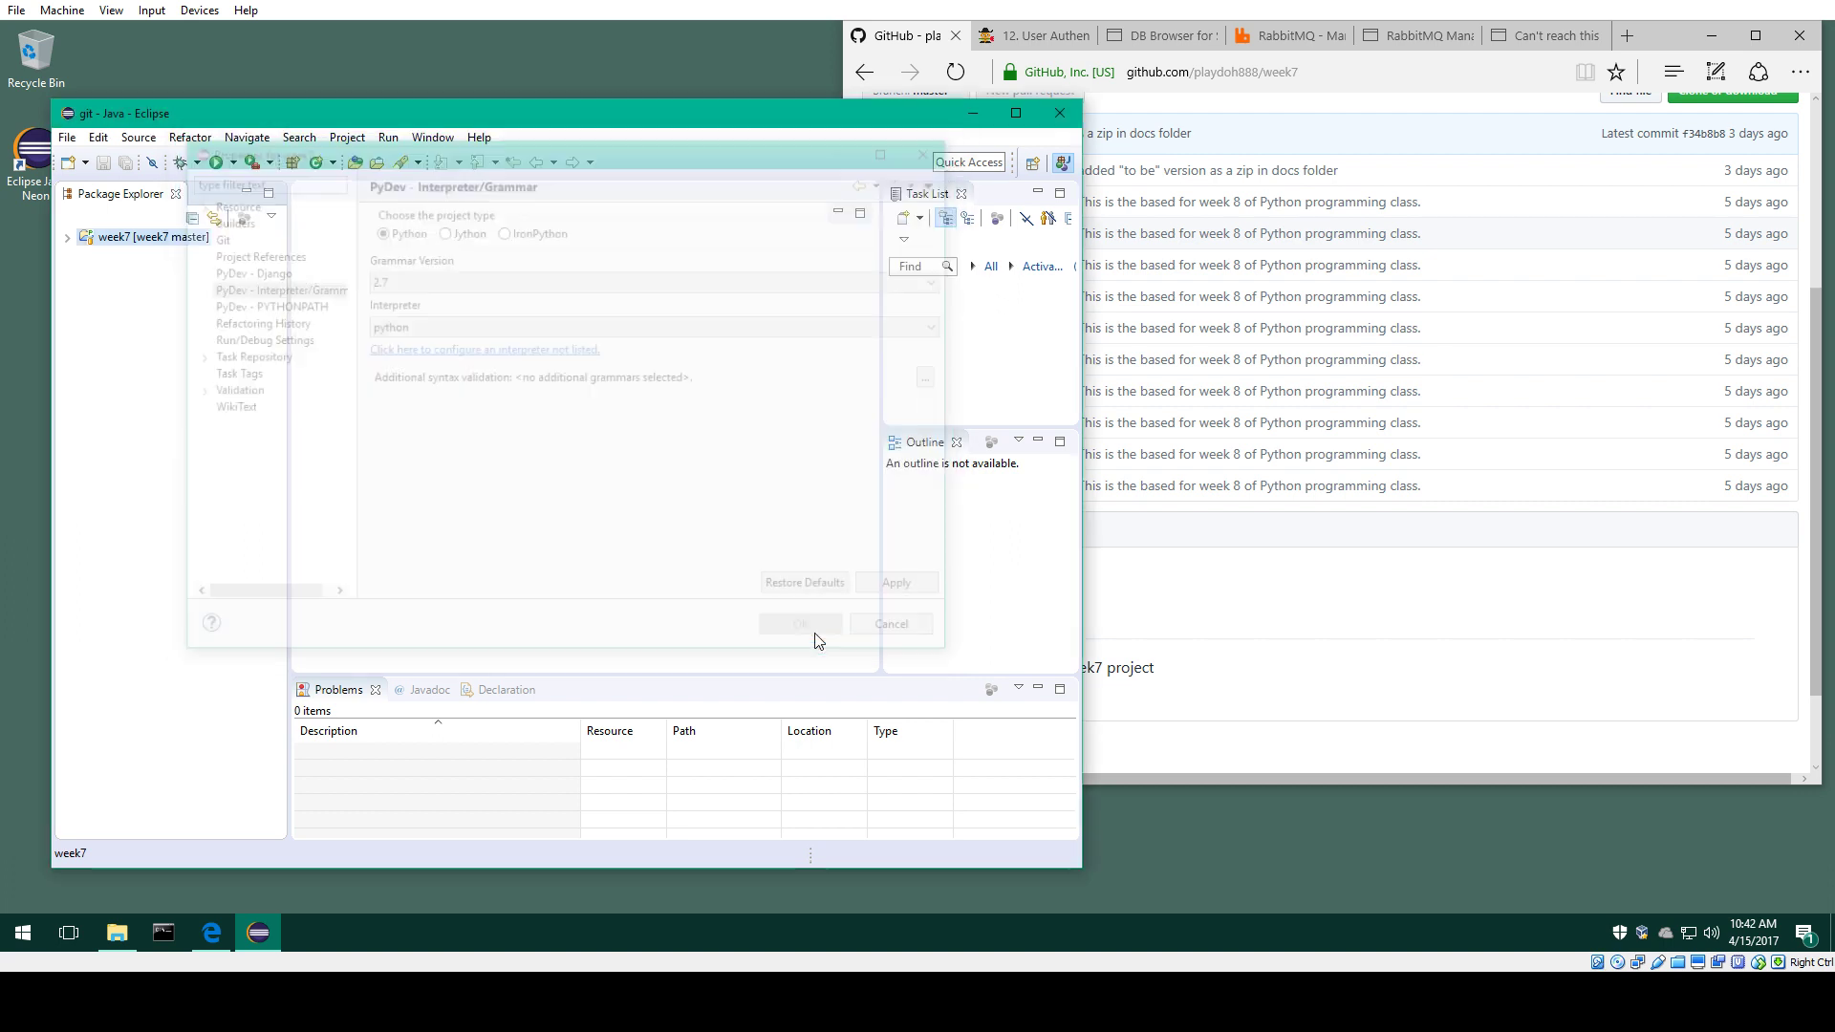
# Step: Expand the week7 project and remove its Django project configuration, confirming the removal
pyautogui.click(65, 238)
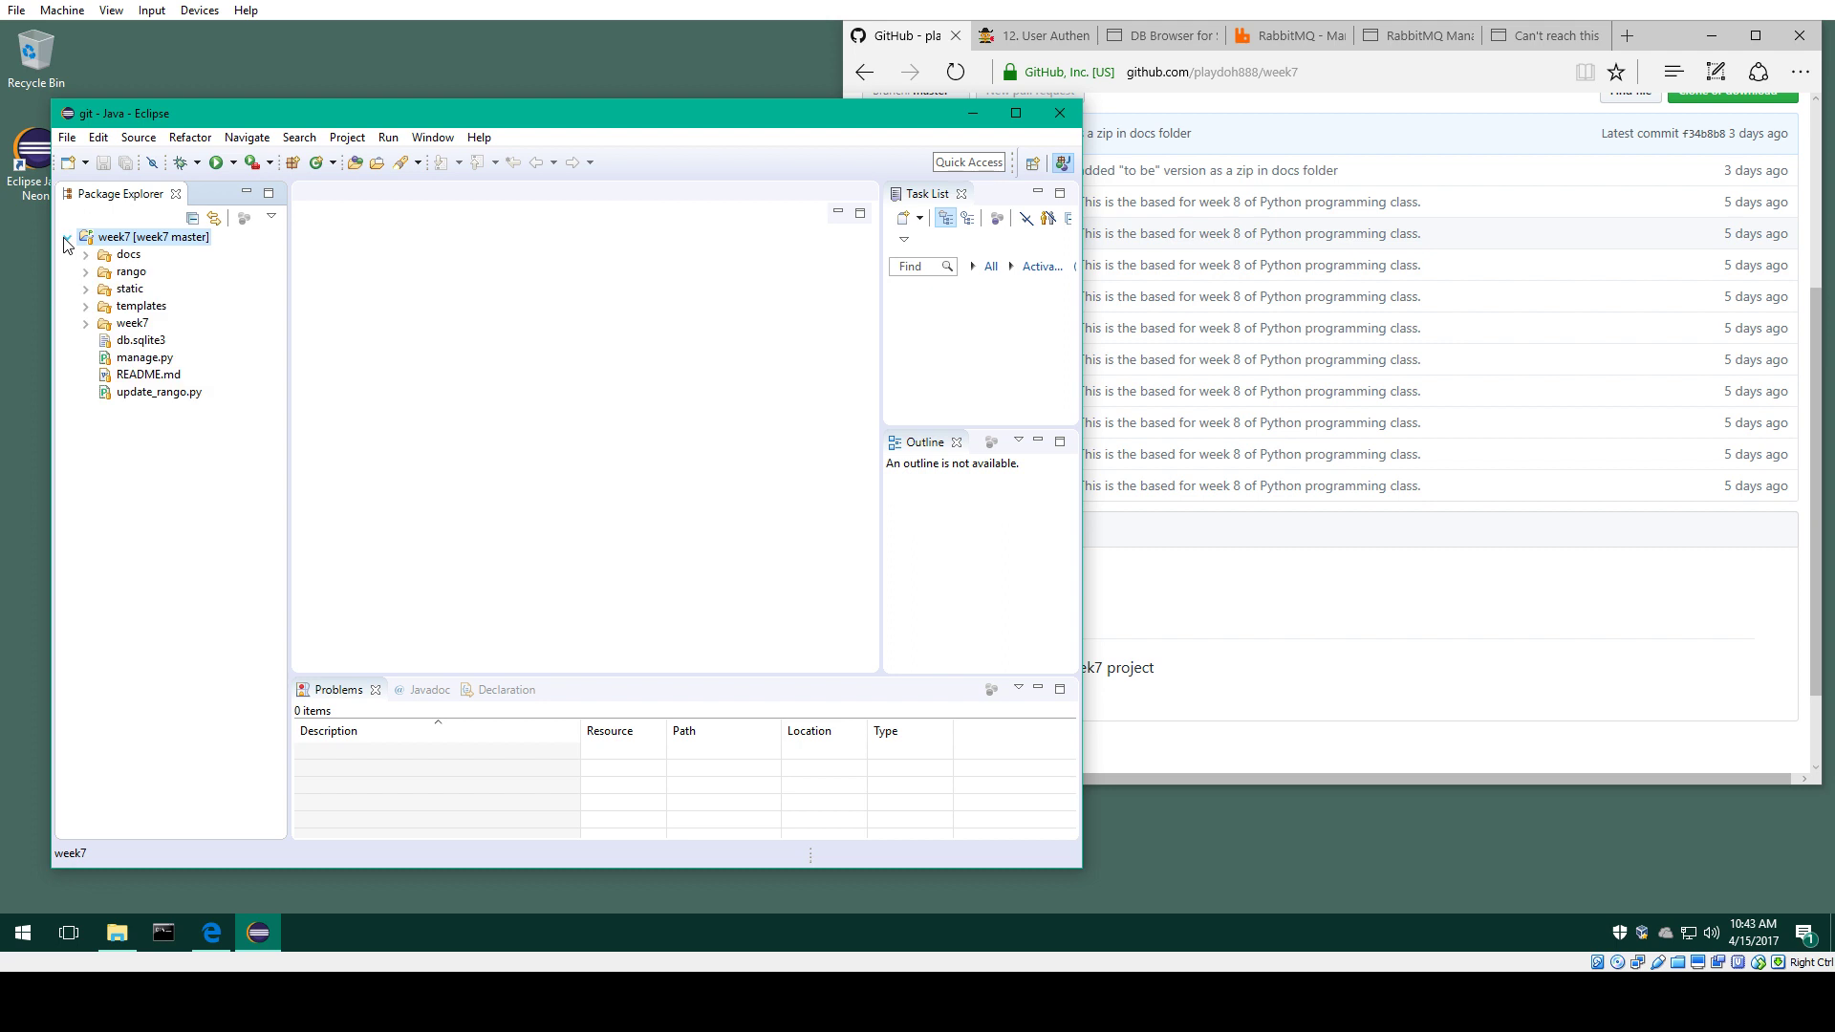
pyautogui.rightClick(112, 246)
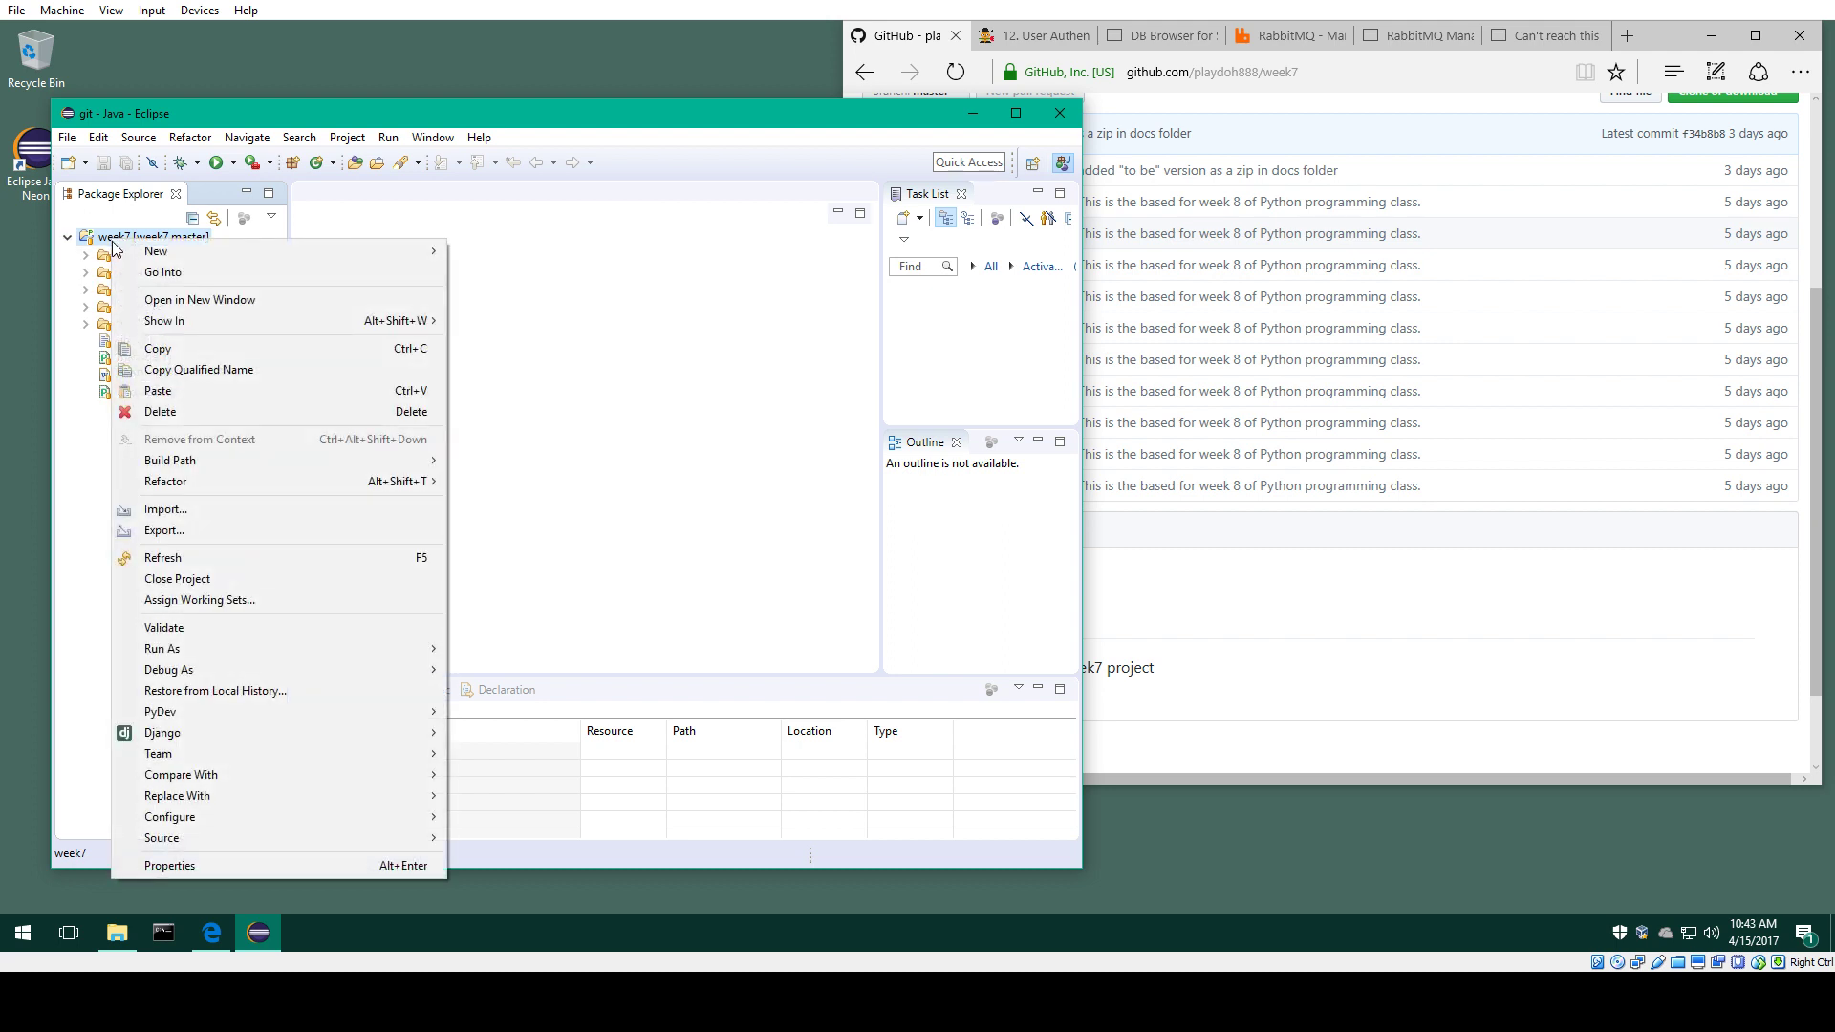
pyautogui.moveTo(165, 742)
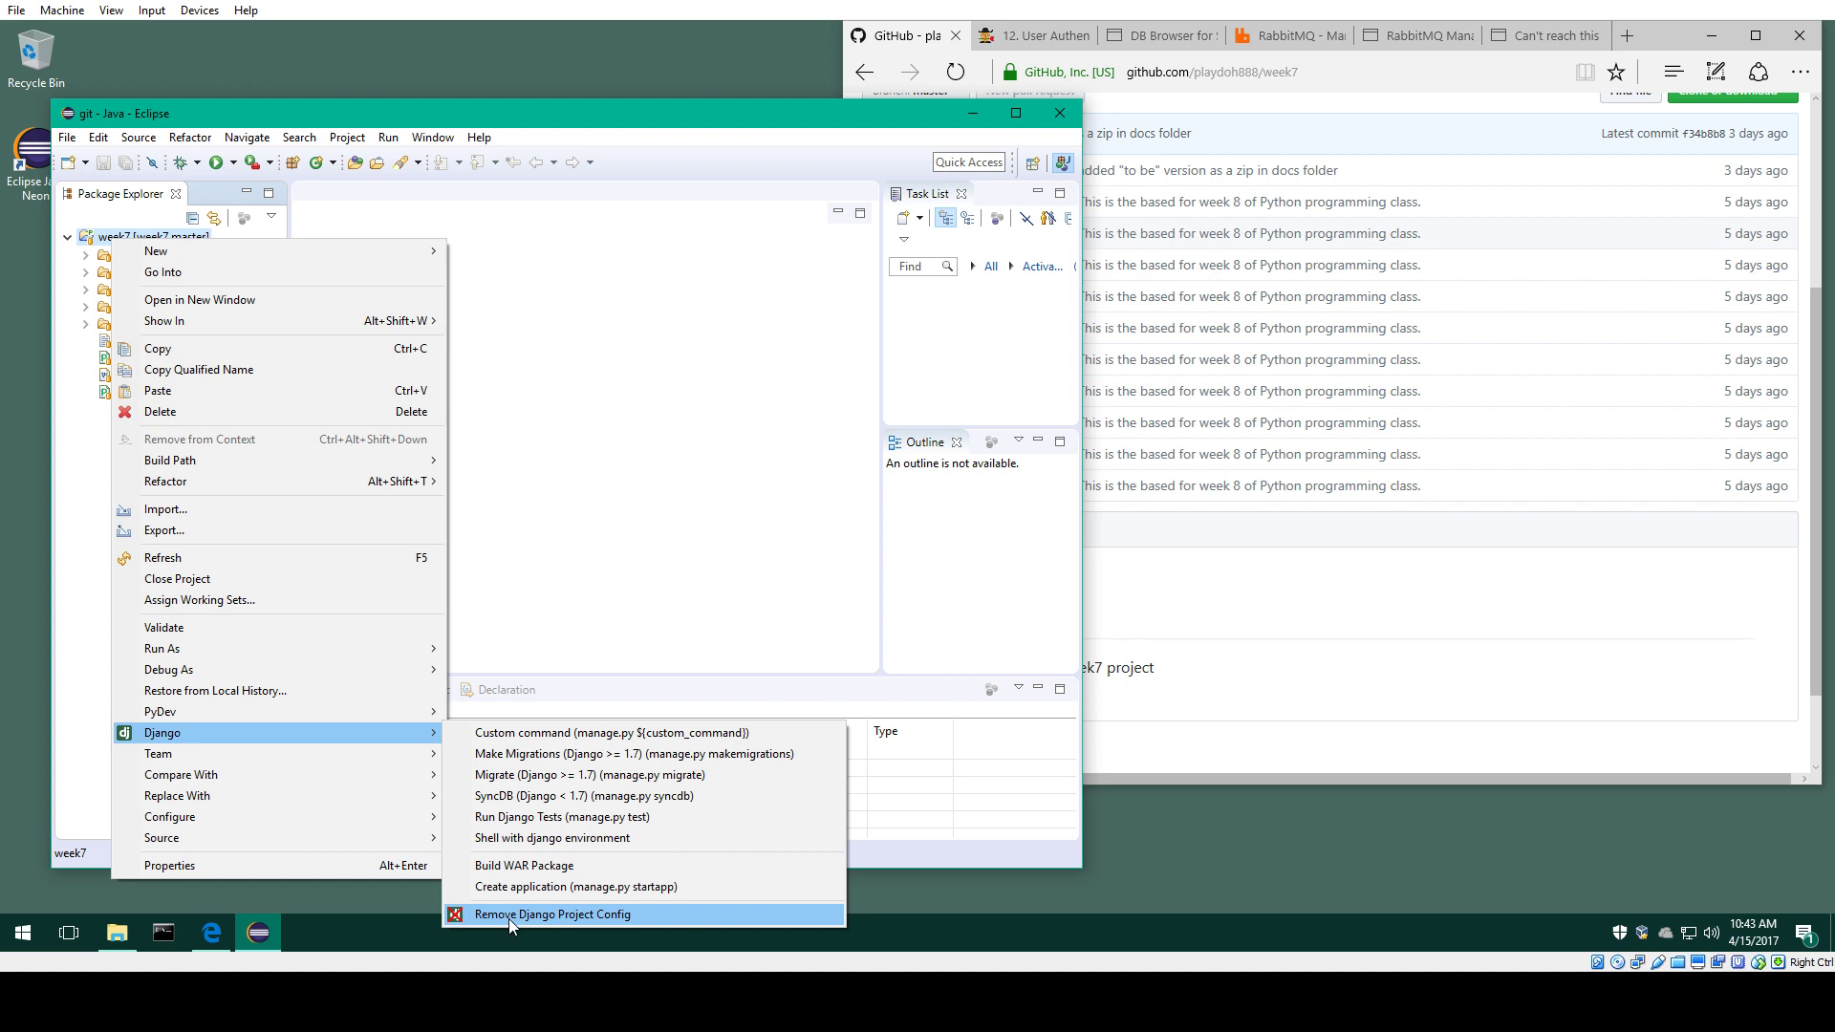
pyautogui.click(456, 918)
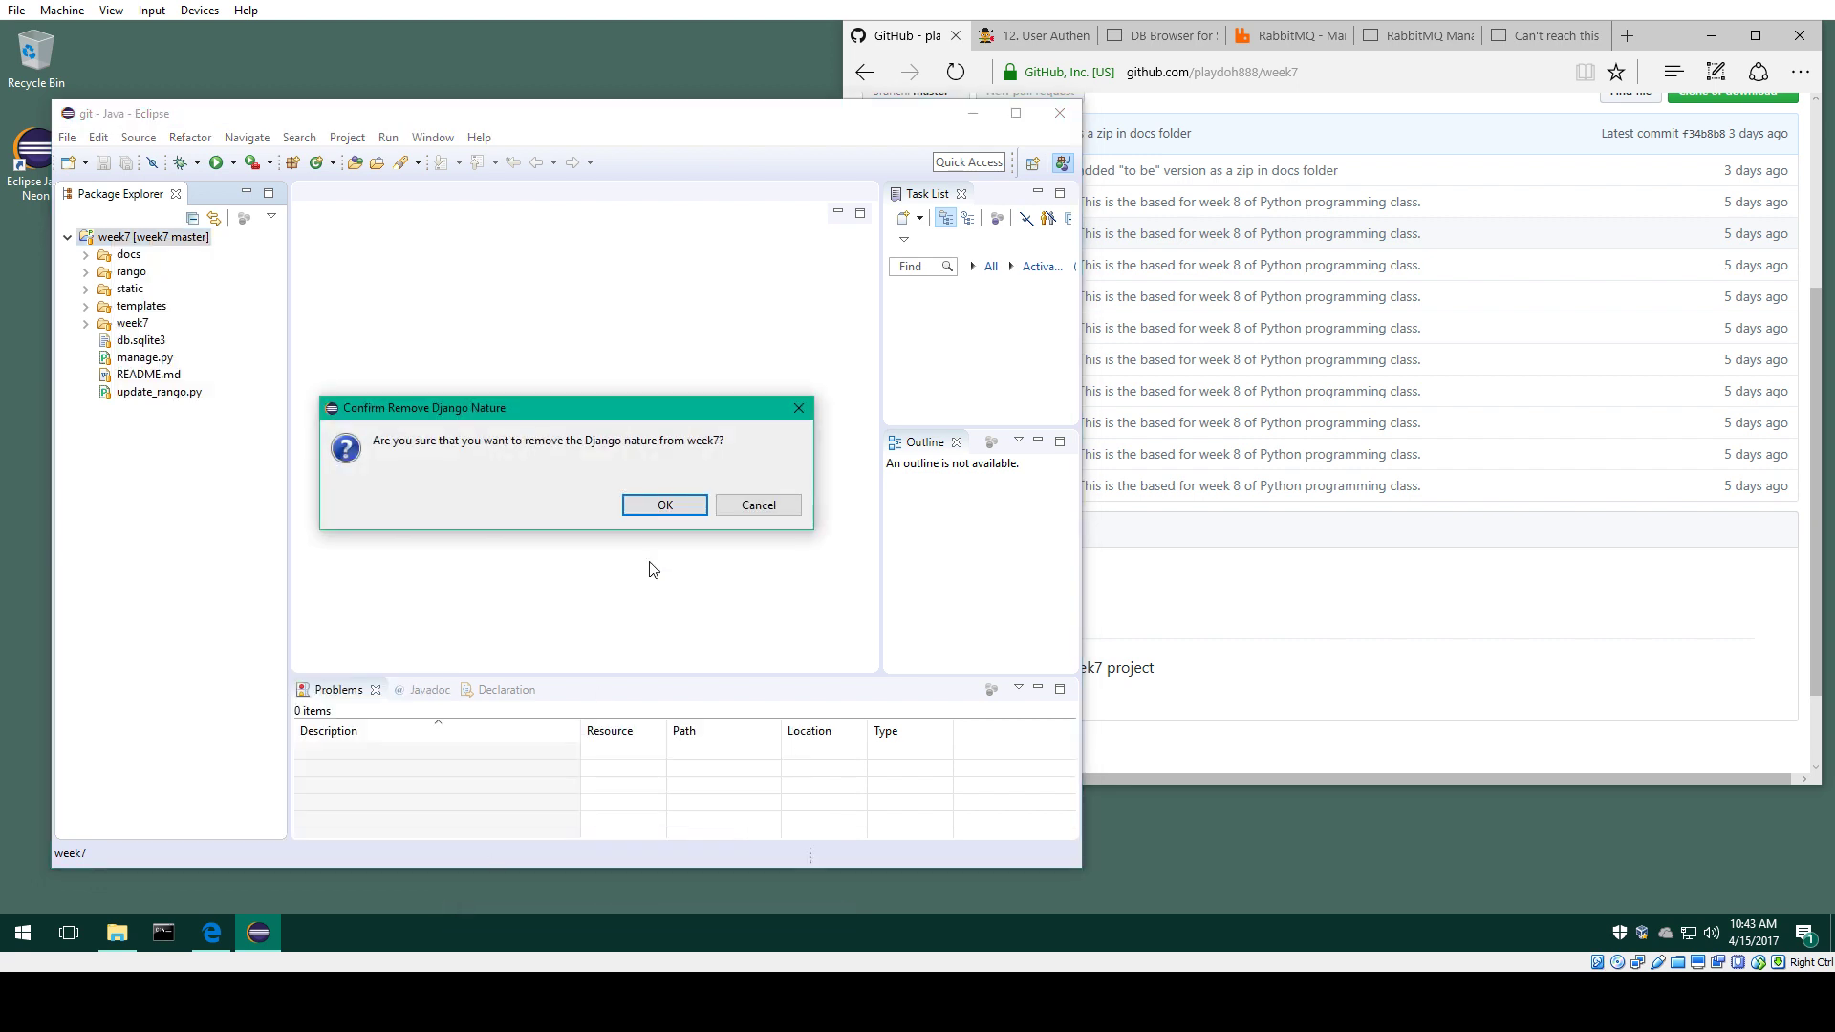
pyautogui.click(666, 504)
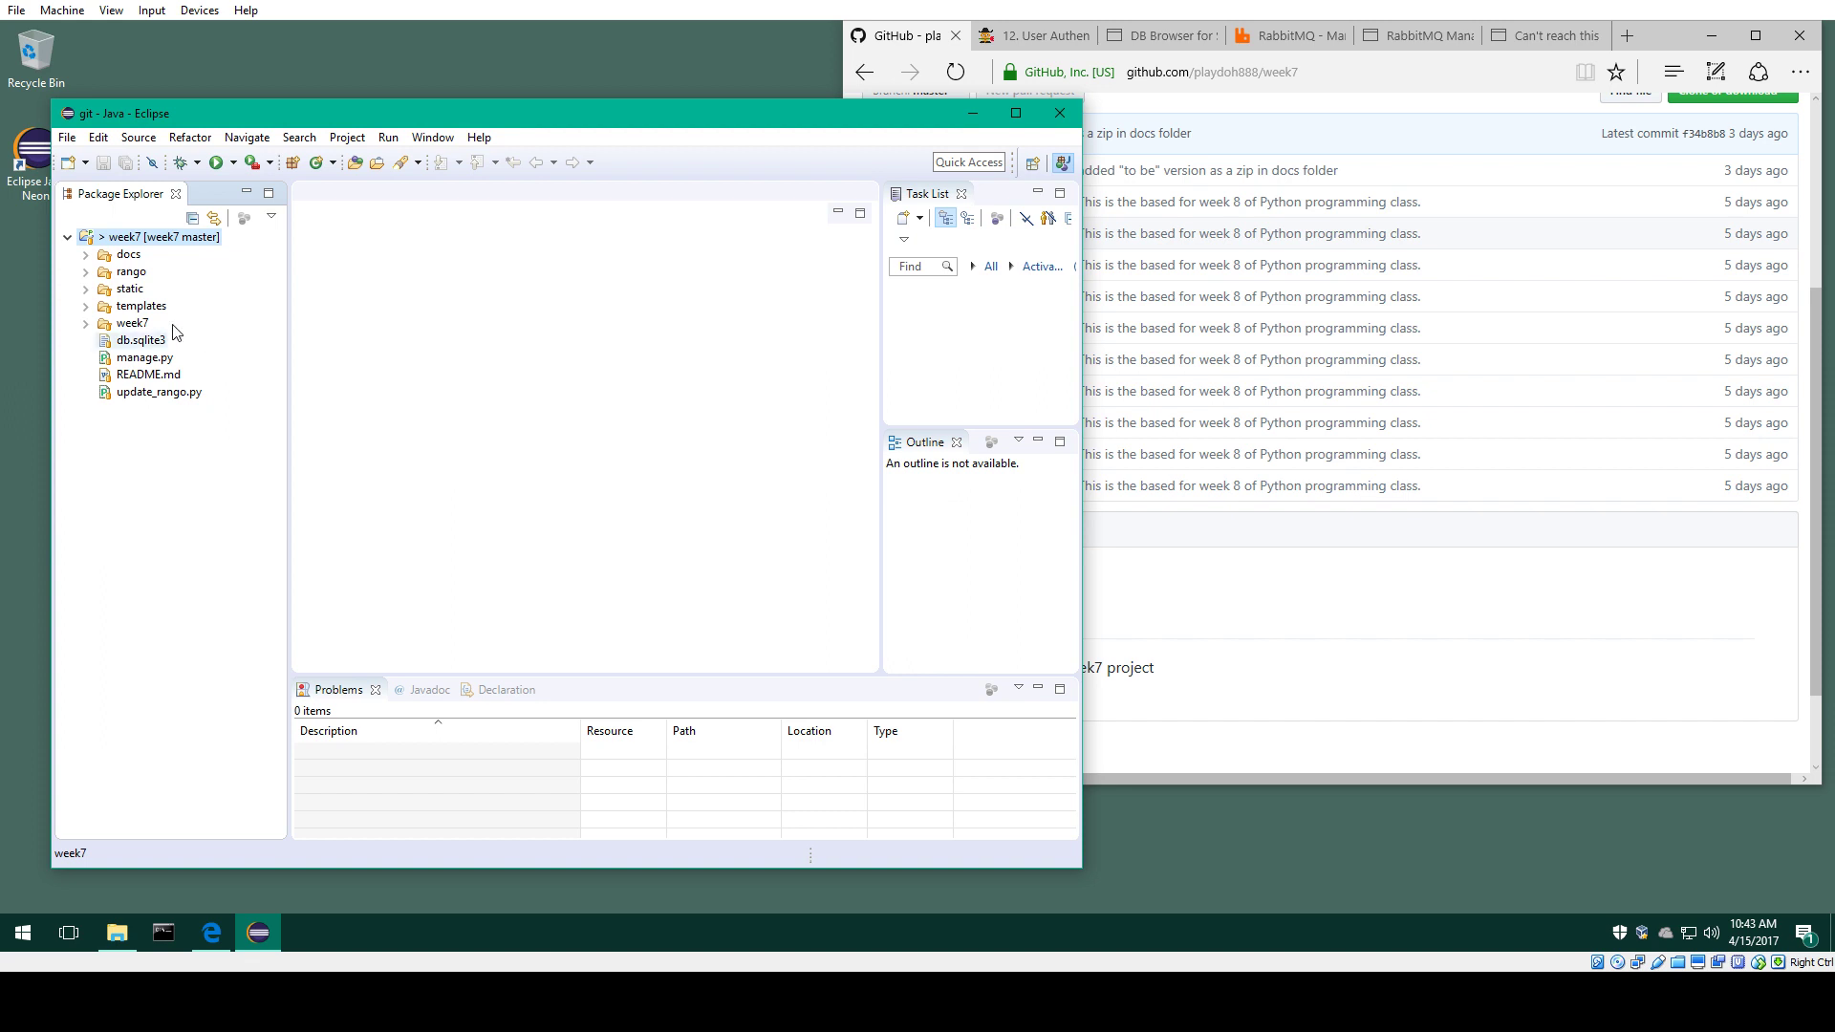
# Step: Set the week7 project as a Django project again through PyDev
pyautogui.rightClick(172, 239)
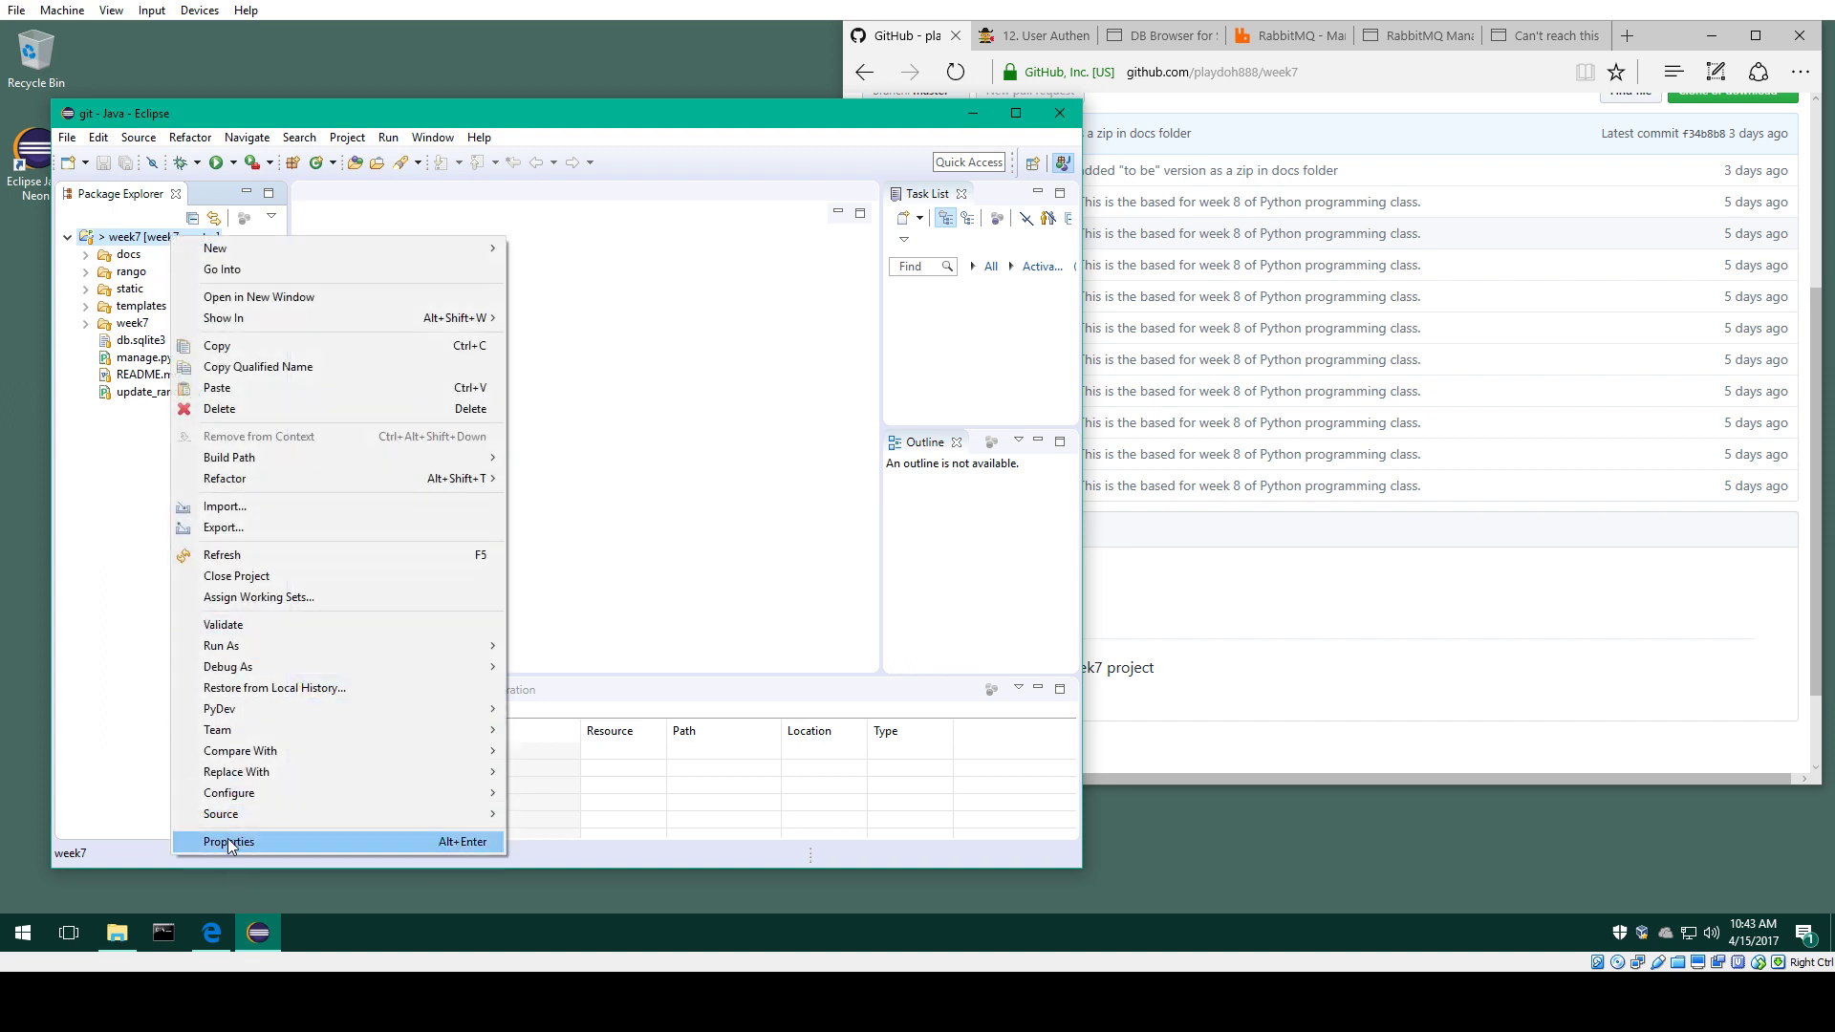
pyautogui.moveTo(247, 712)
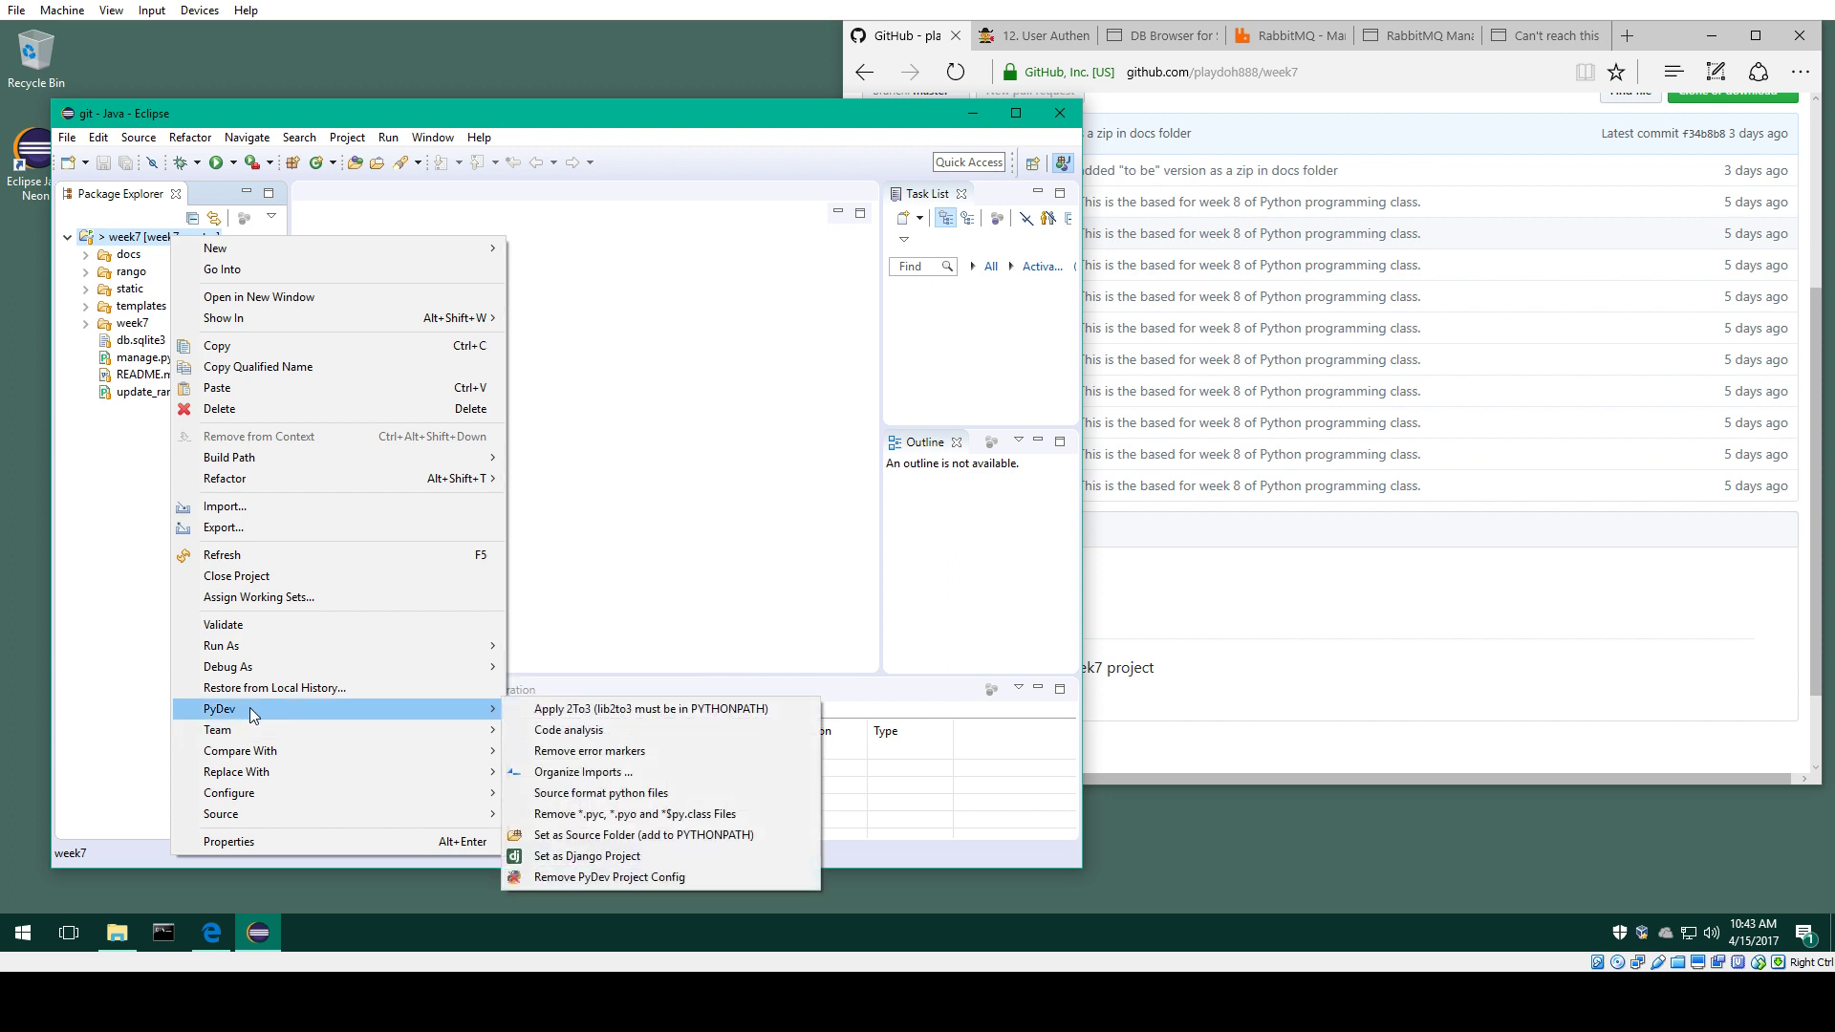
pyautogui.click(563, 858)
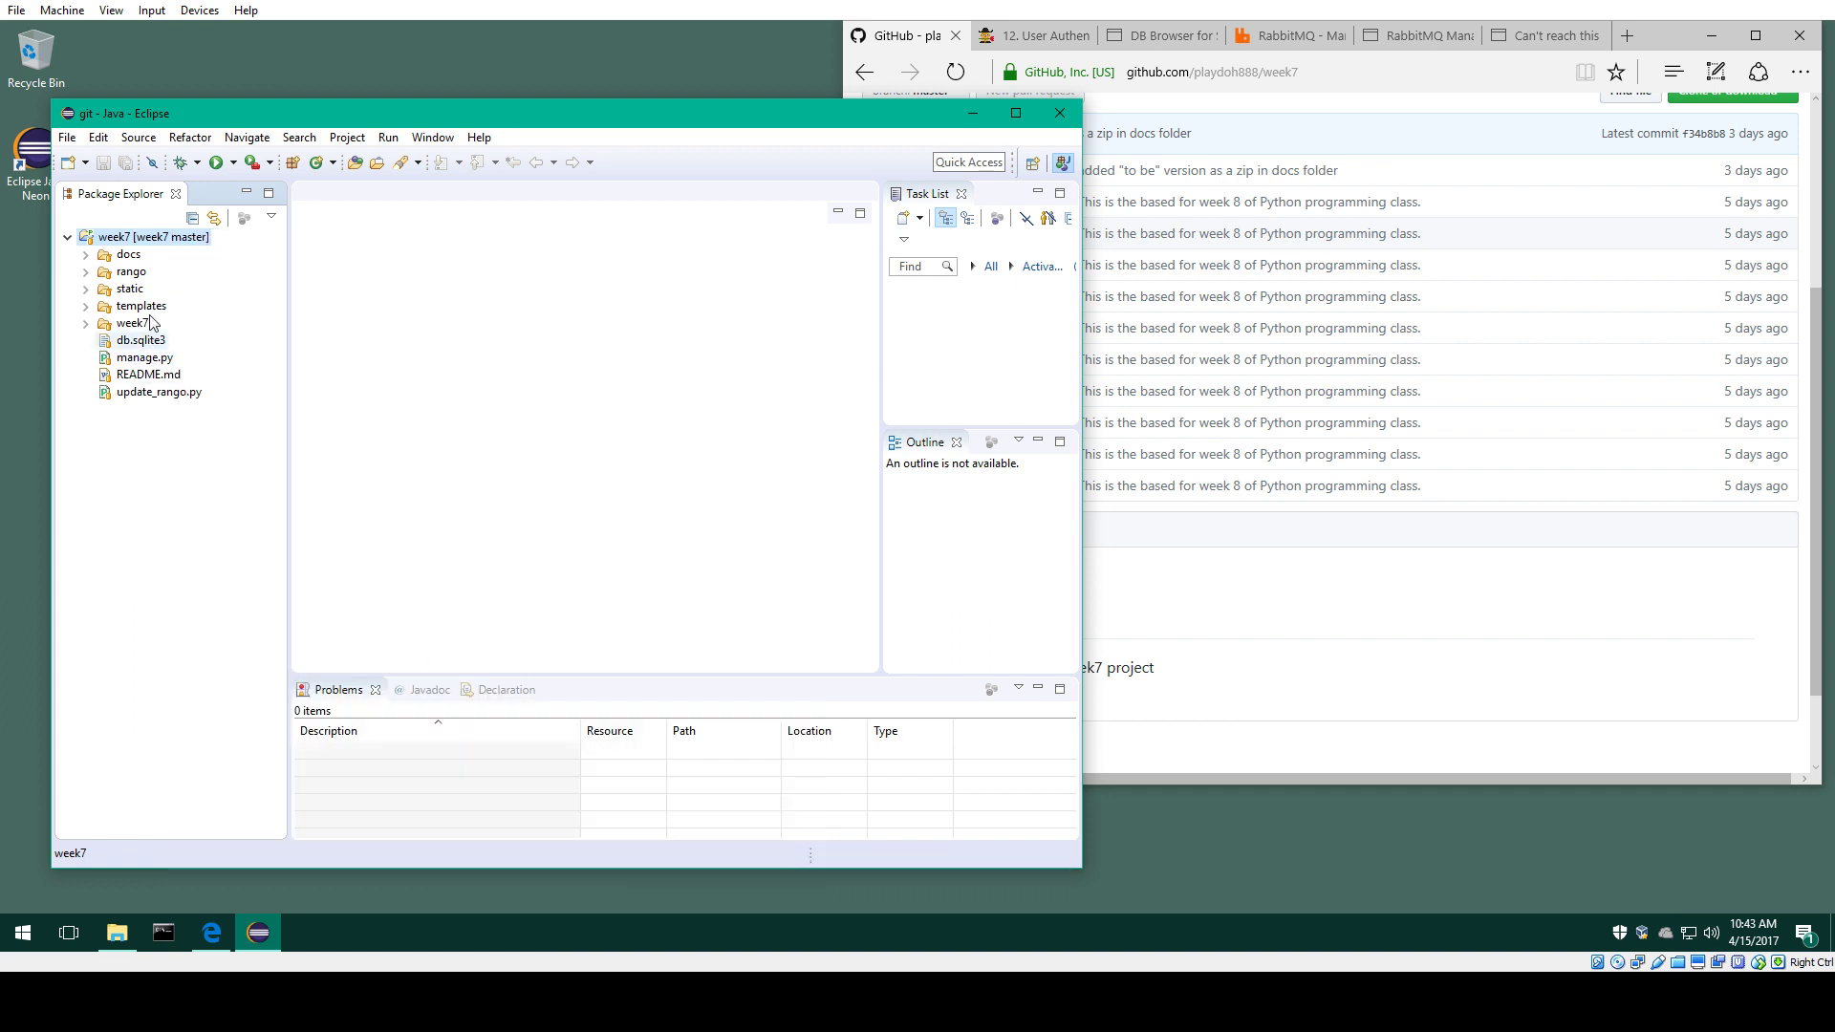
# Step: Remove the week7 project's Django configuration, confirm the removal, and set it as a Django project again
pyautogui.rightClick(143, 244)
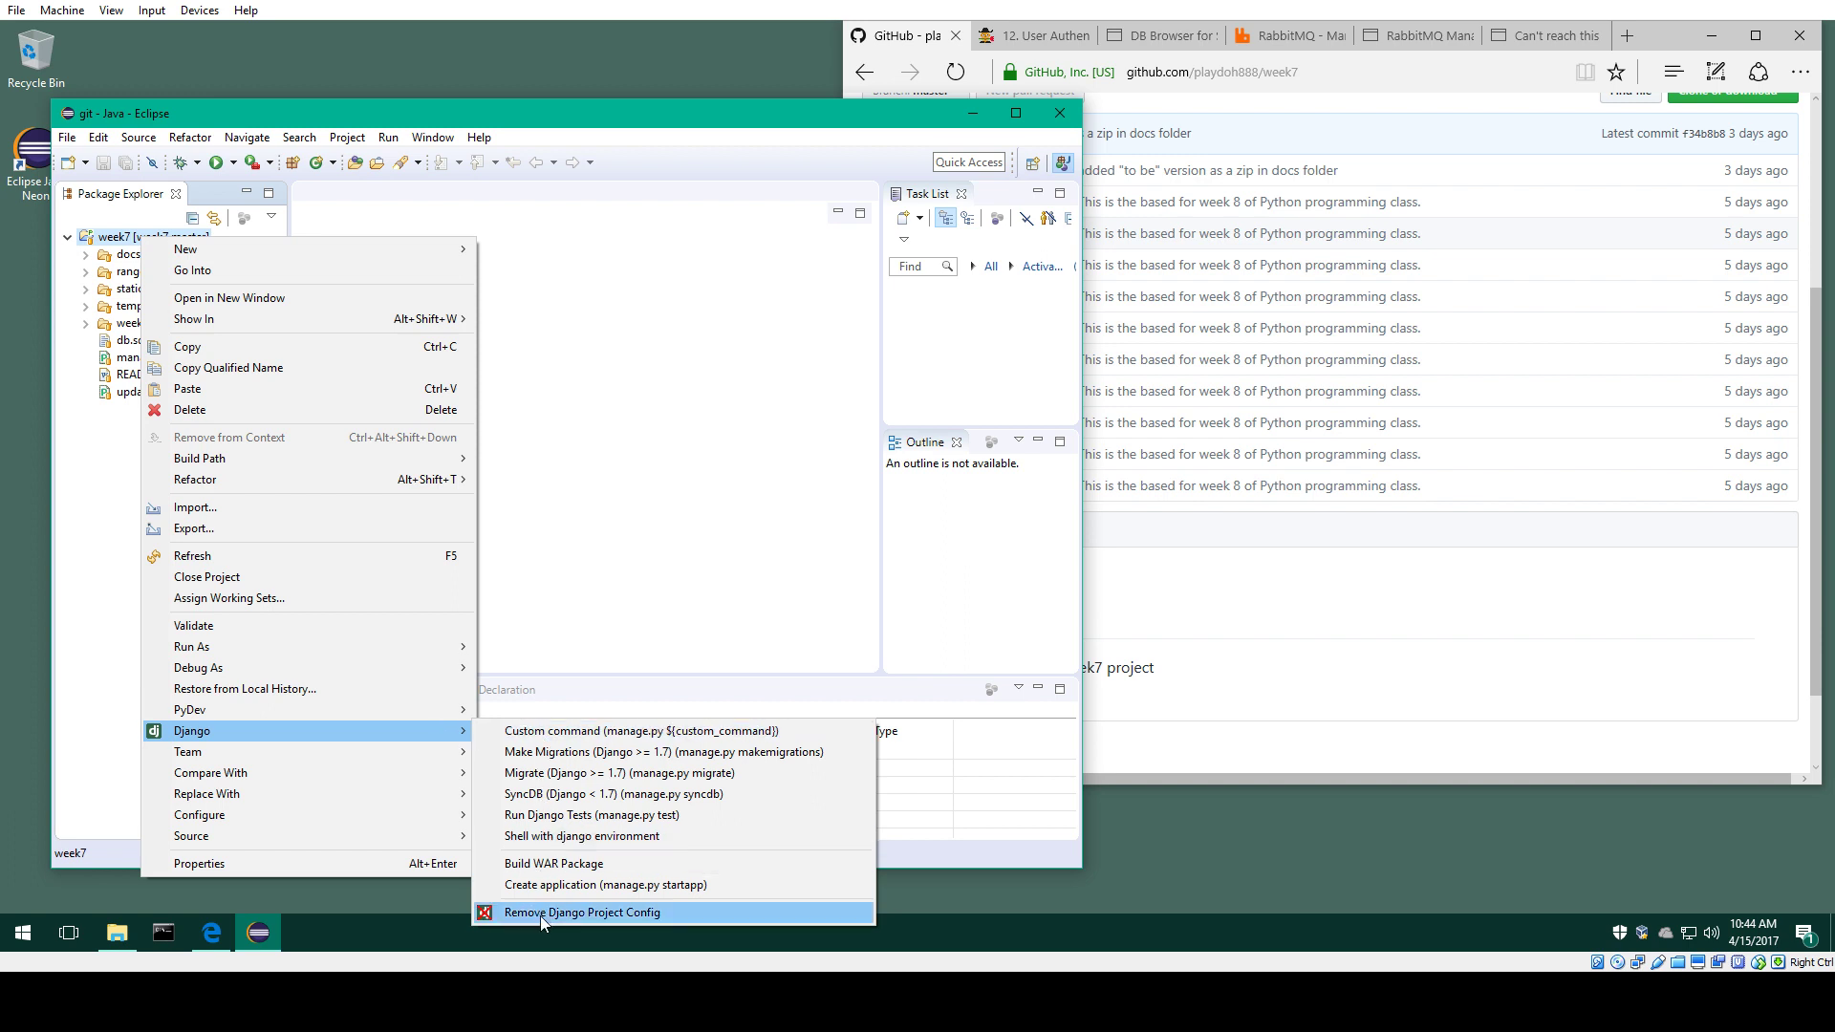
pyautogui.moveTo(345, 708)
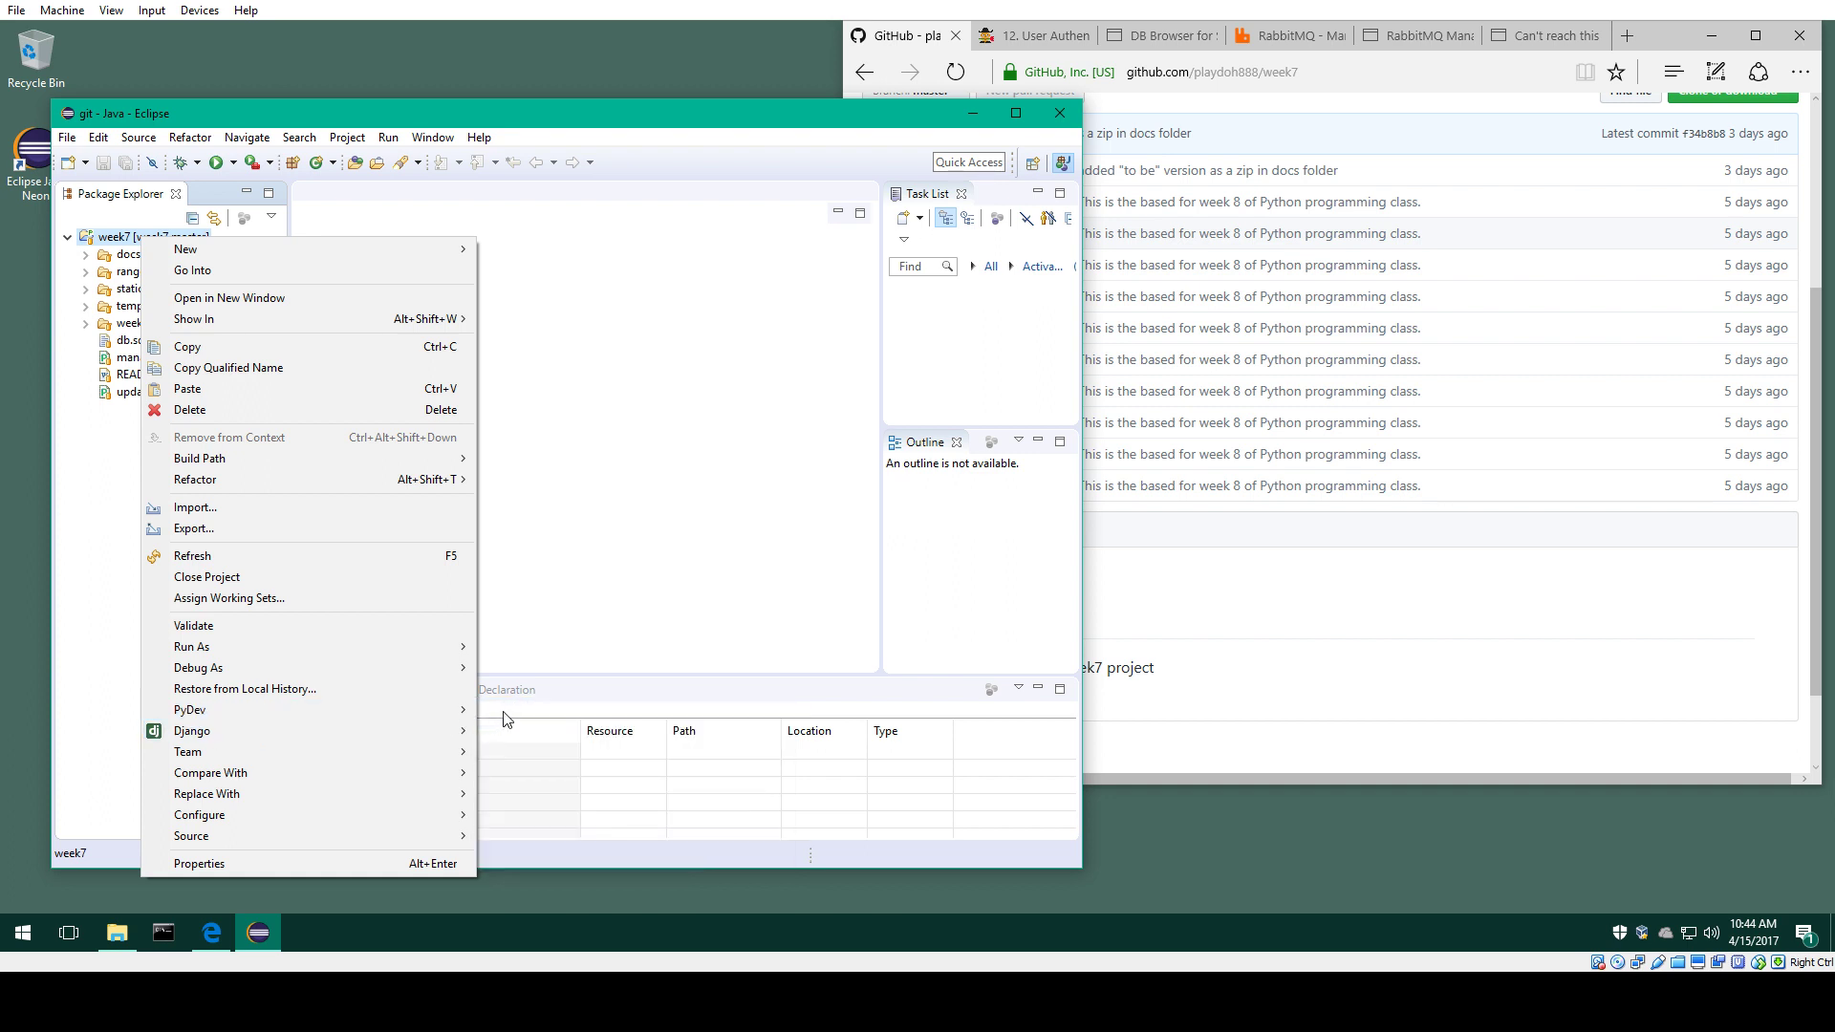
pyautogui.moveTo(398, 731)
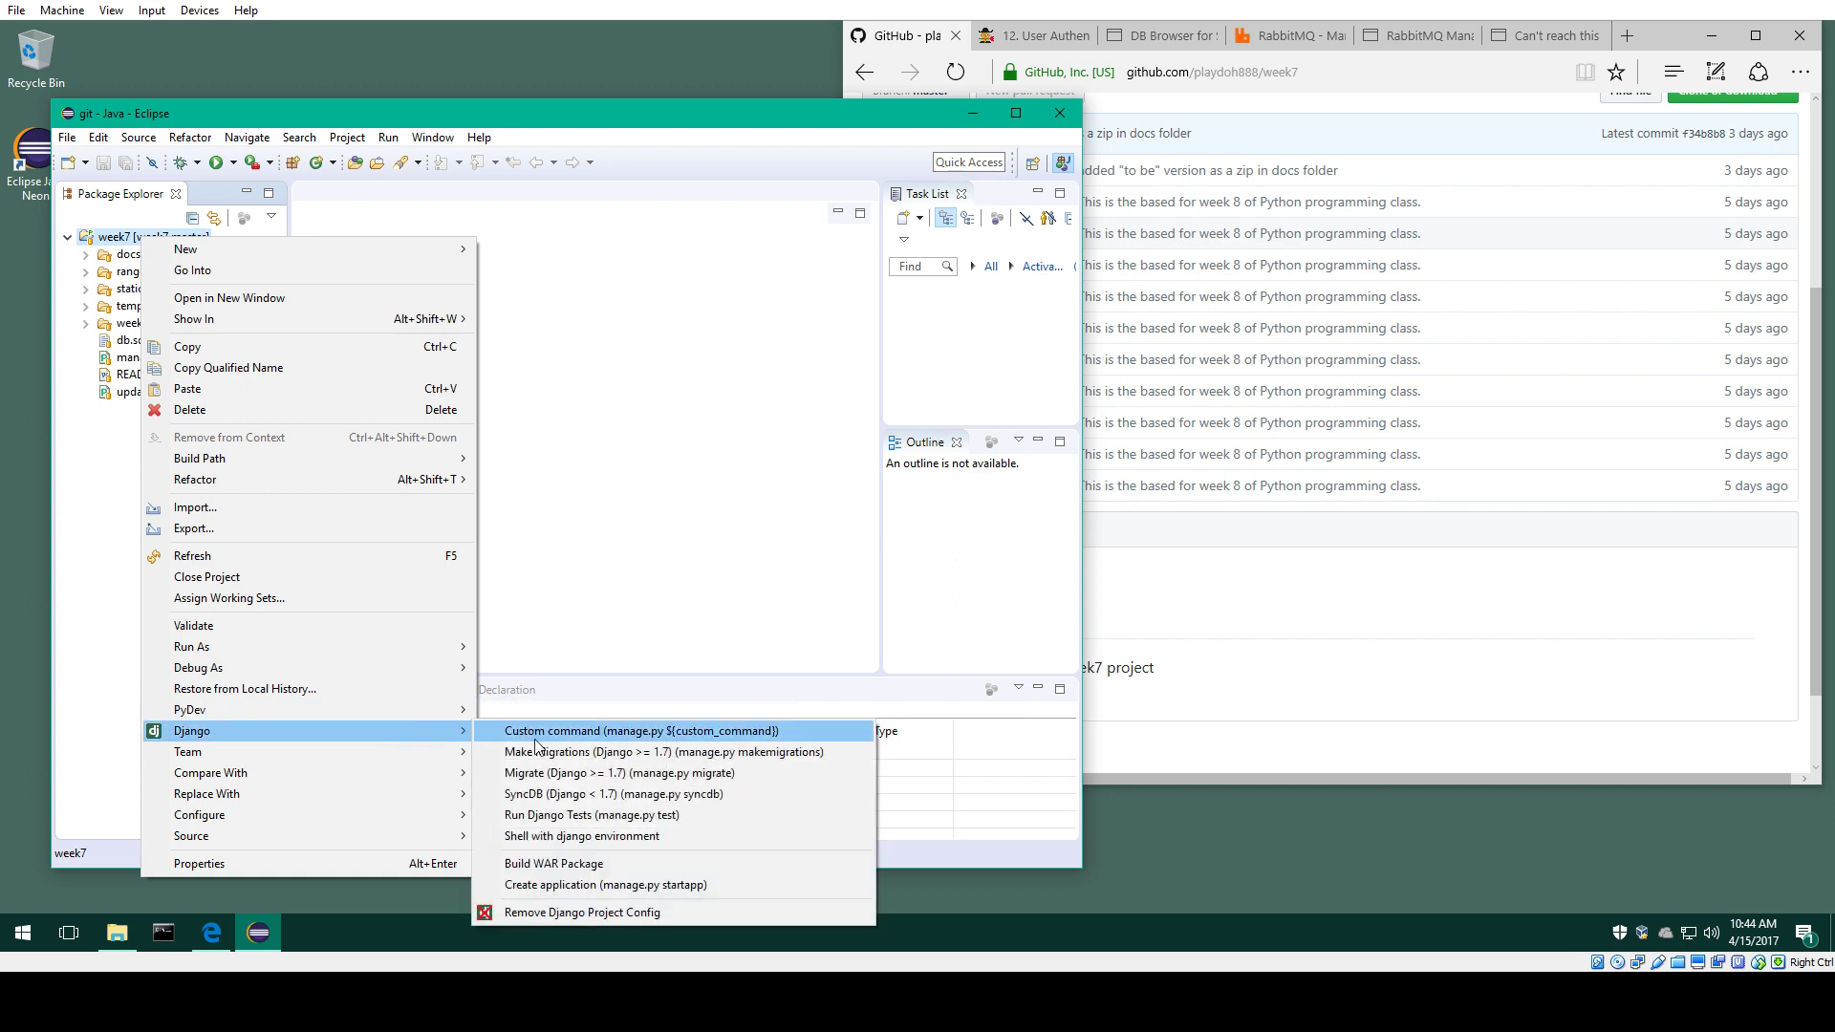
pyautogui.click(525, 920)
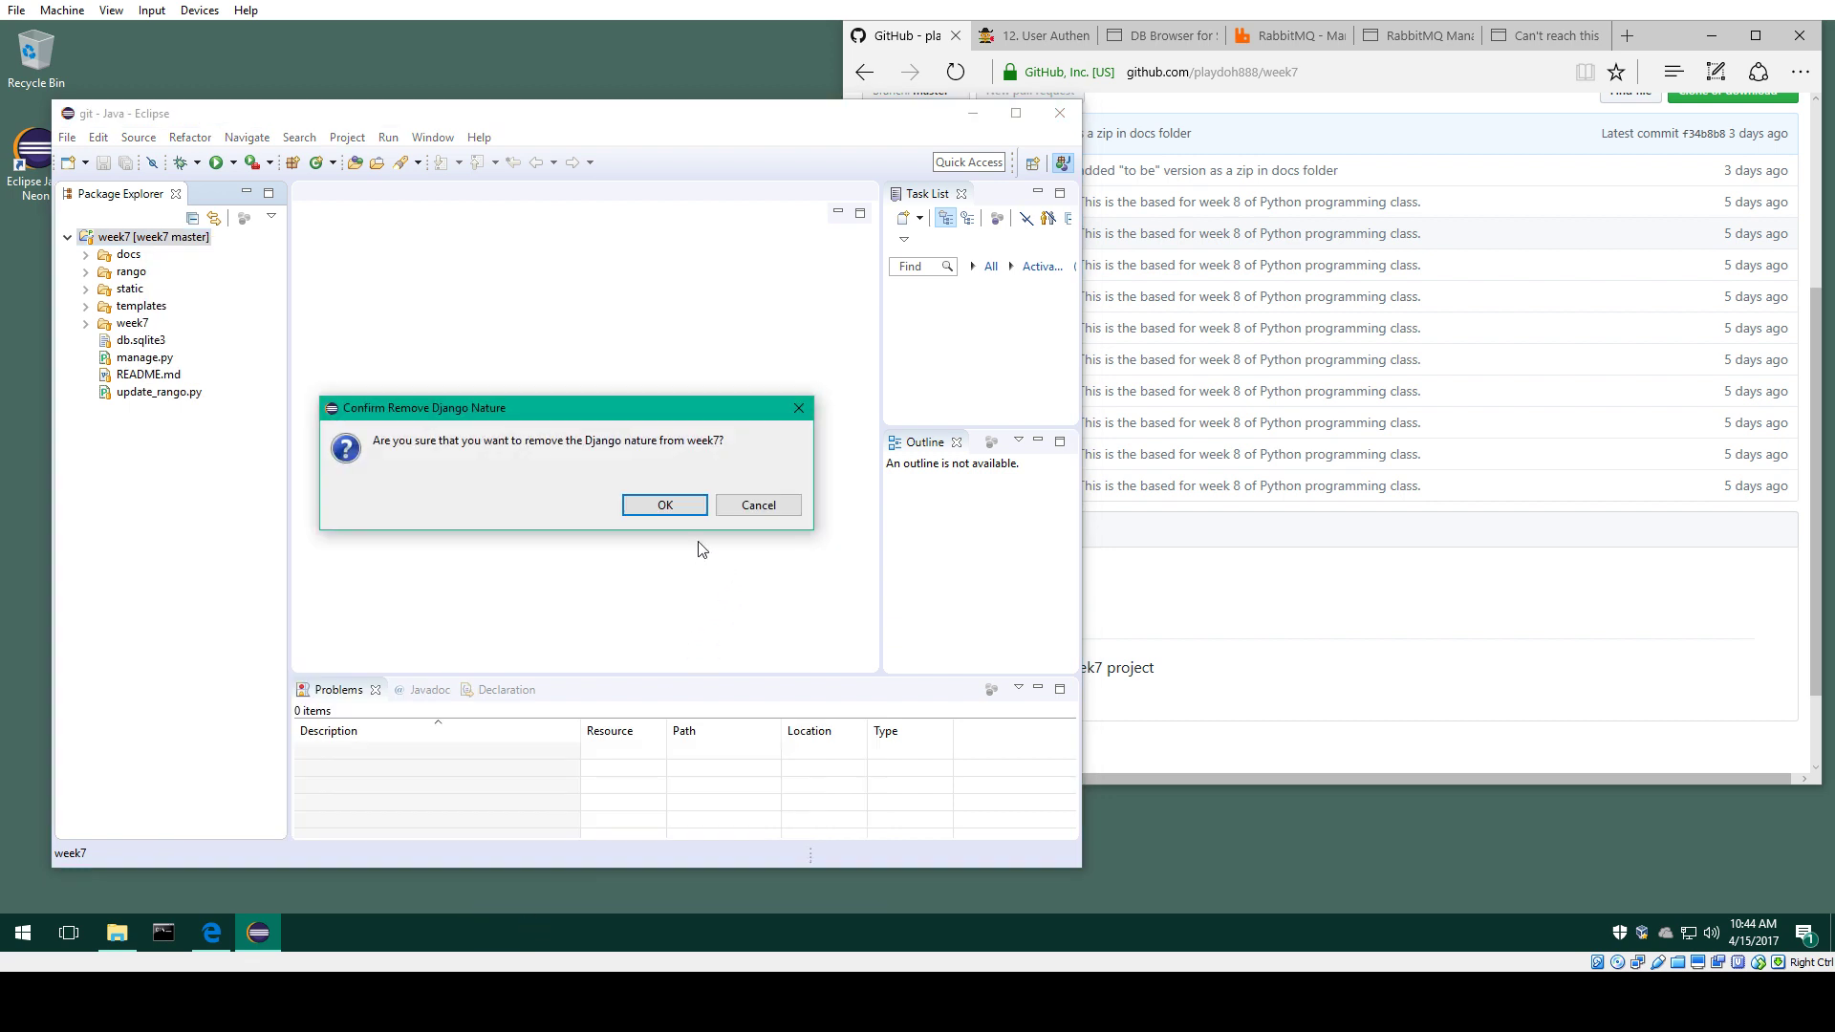
pyautogui.click(665, 505)
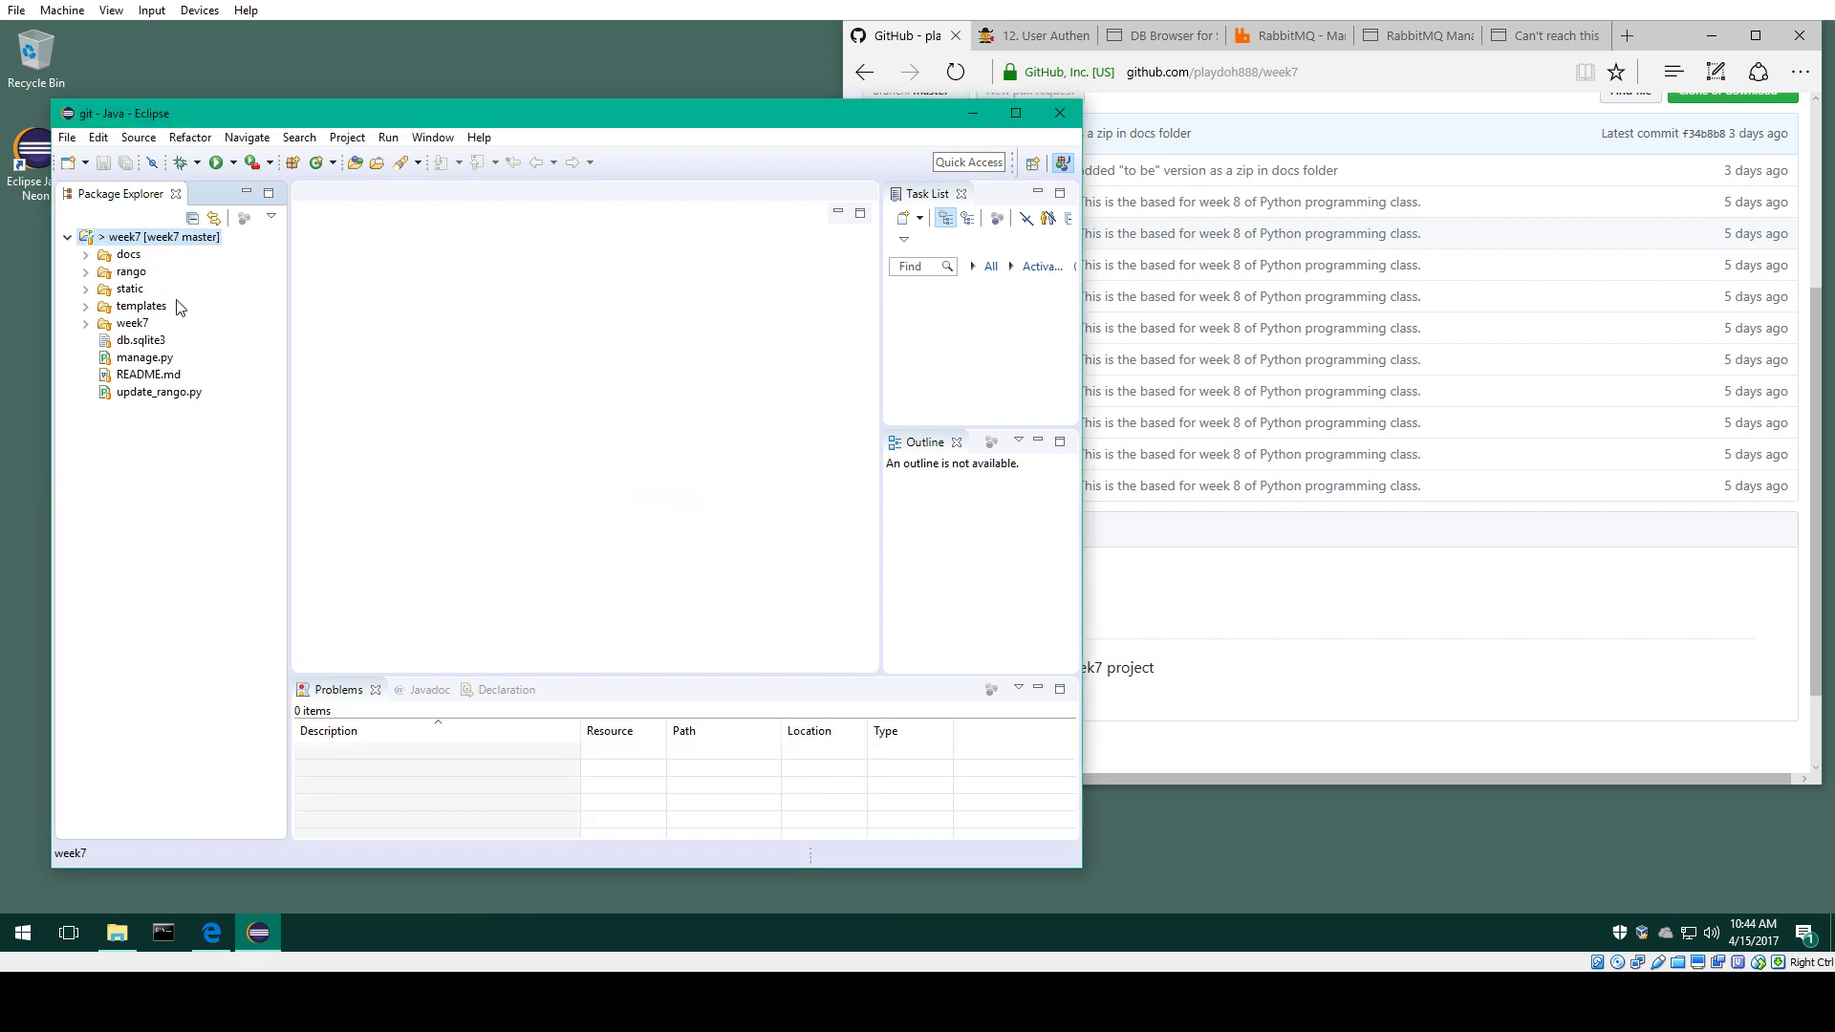
pyautogui.rightClick(162, 239)
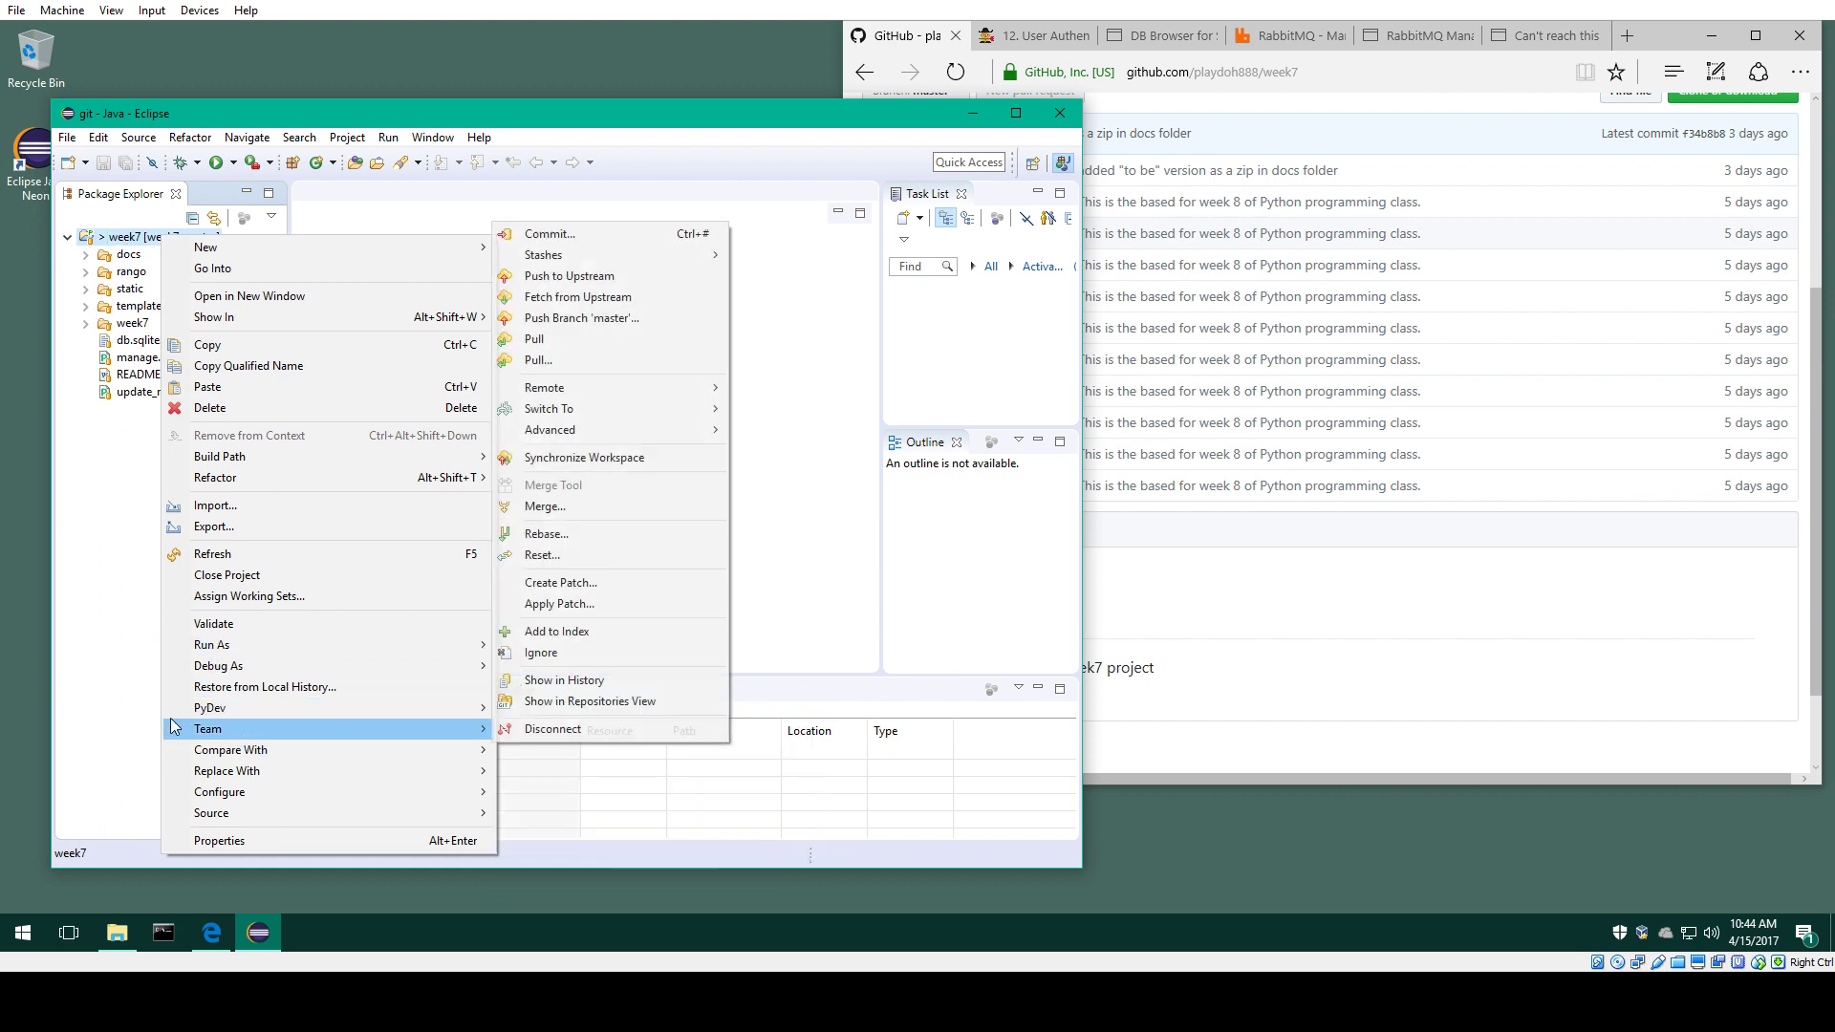
pyautogui.moveTo(180, 713)
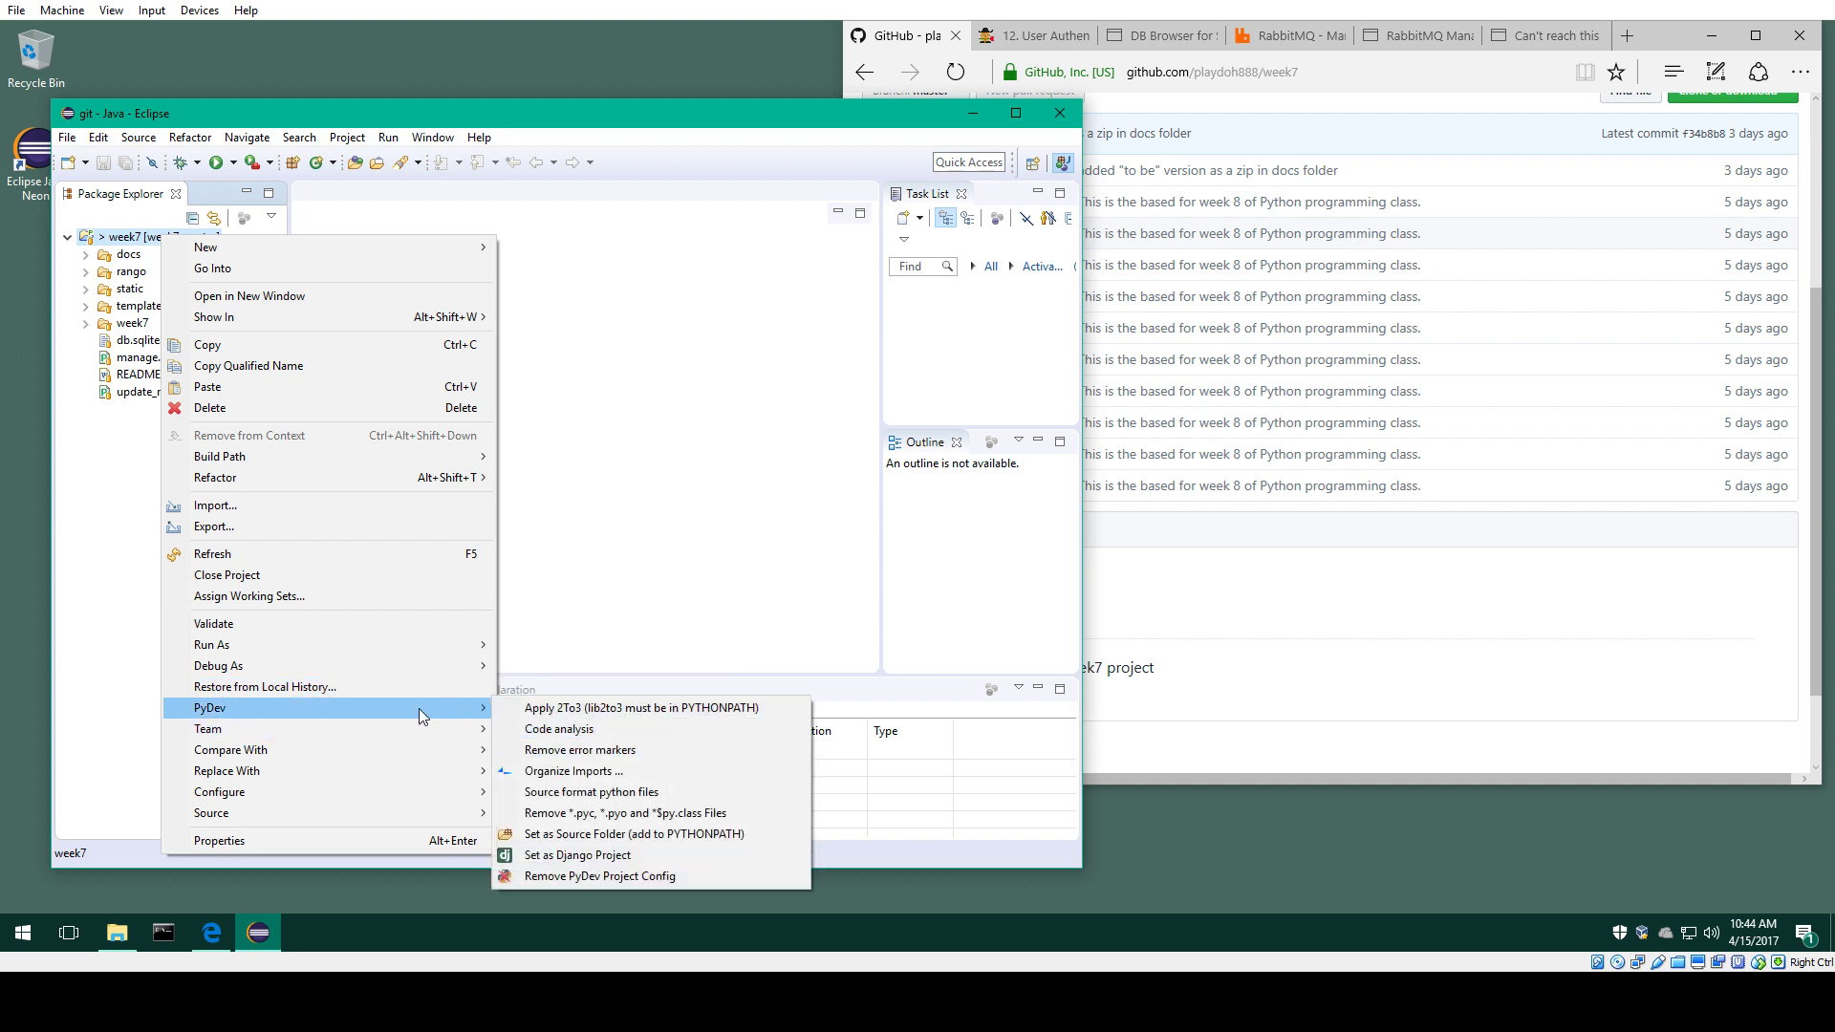
pyautogui.click(559, 857)
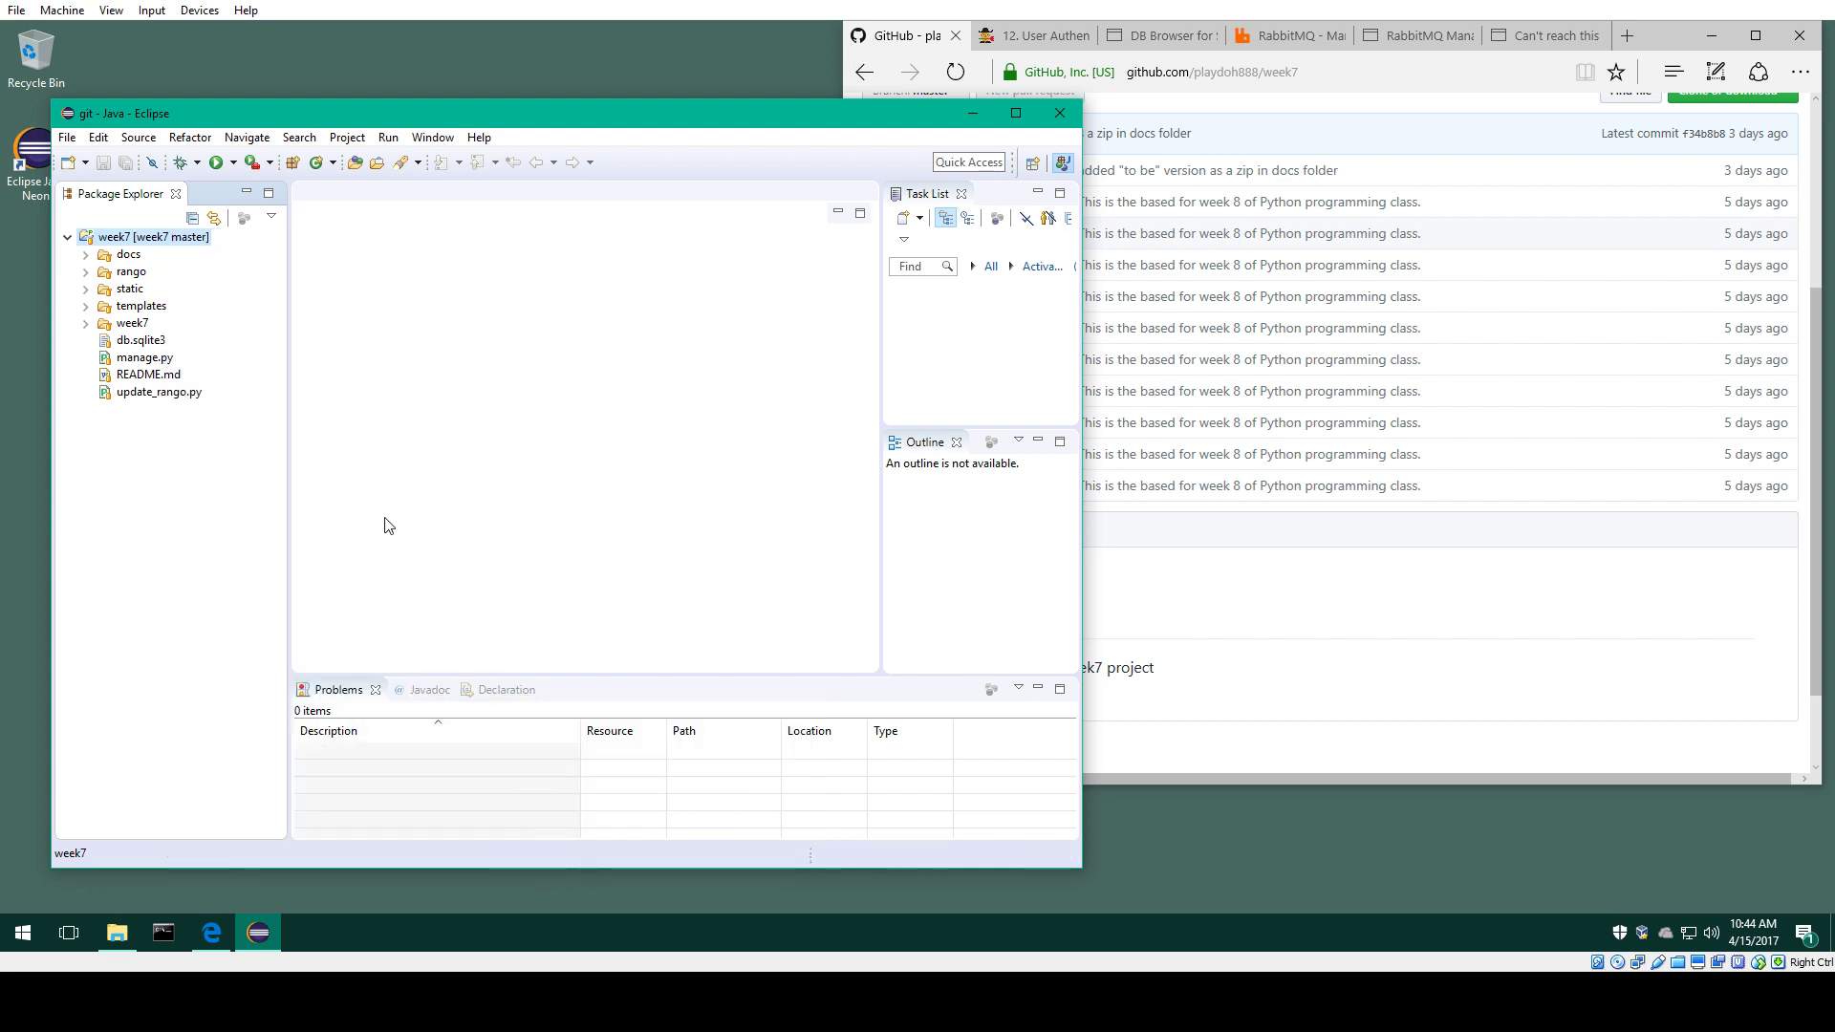
pyautogui.rightClick(134, 241)
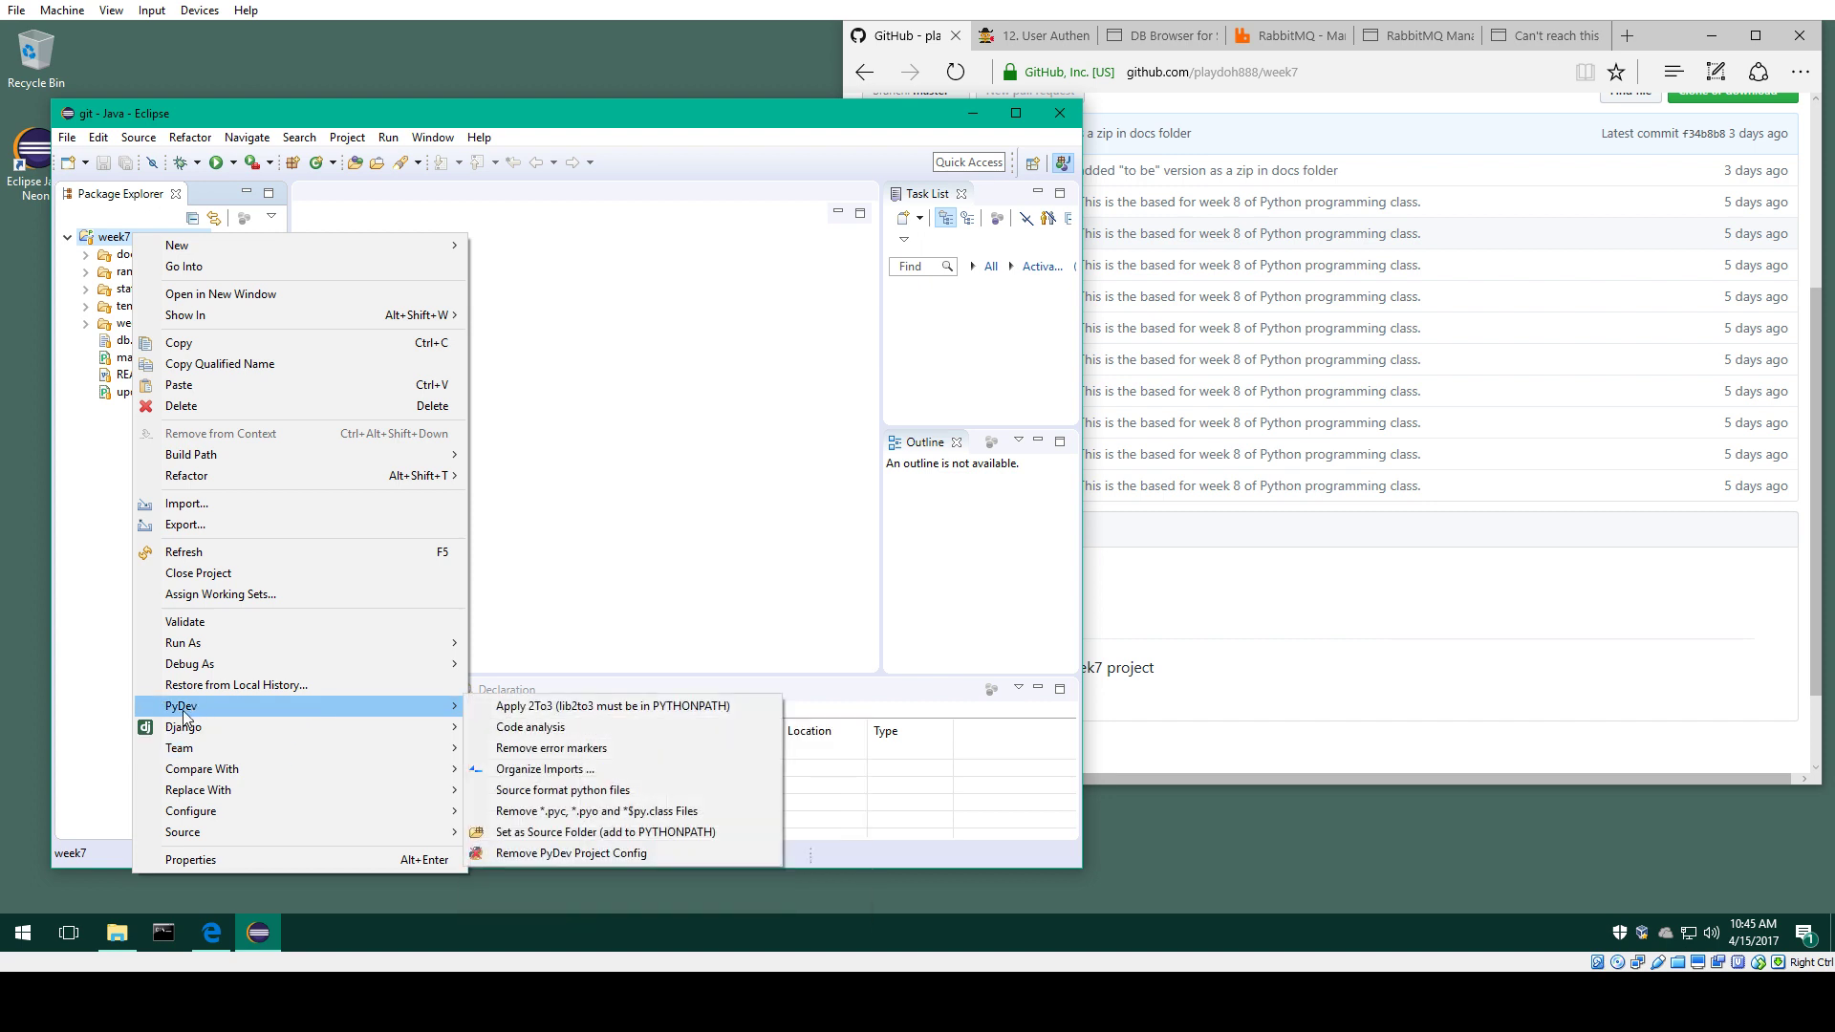
pyautogui.click(82, 656)
pyautogui.rightClick(177, 245)
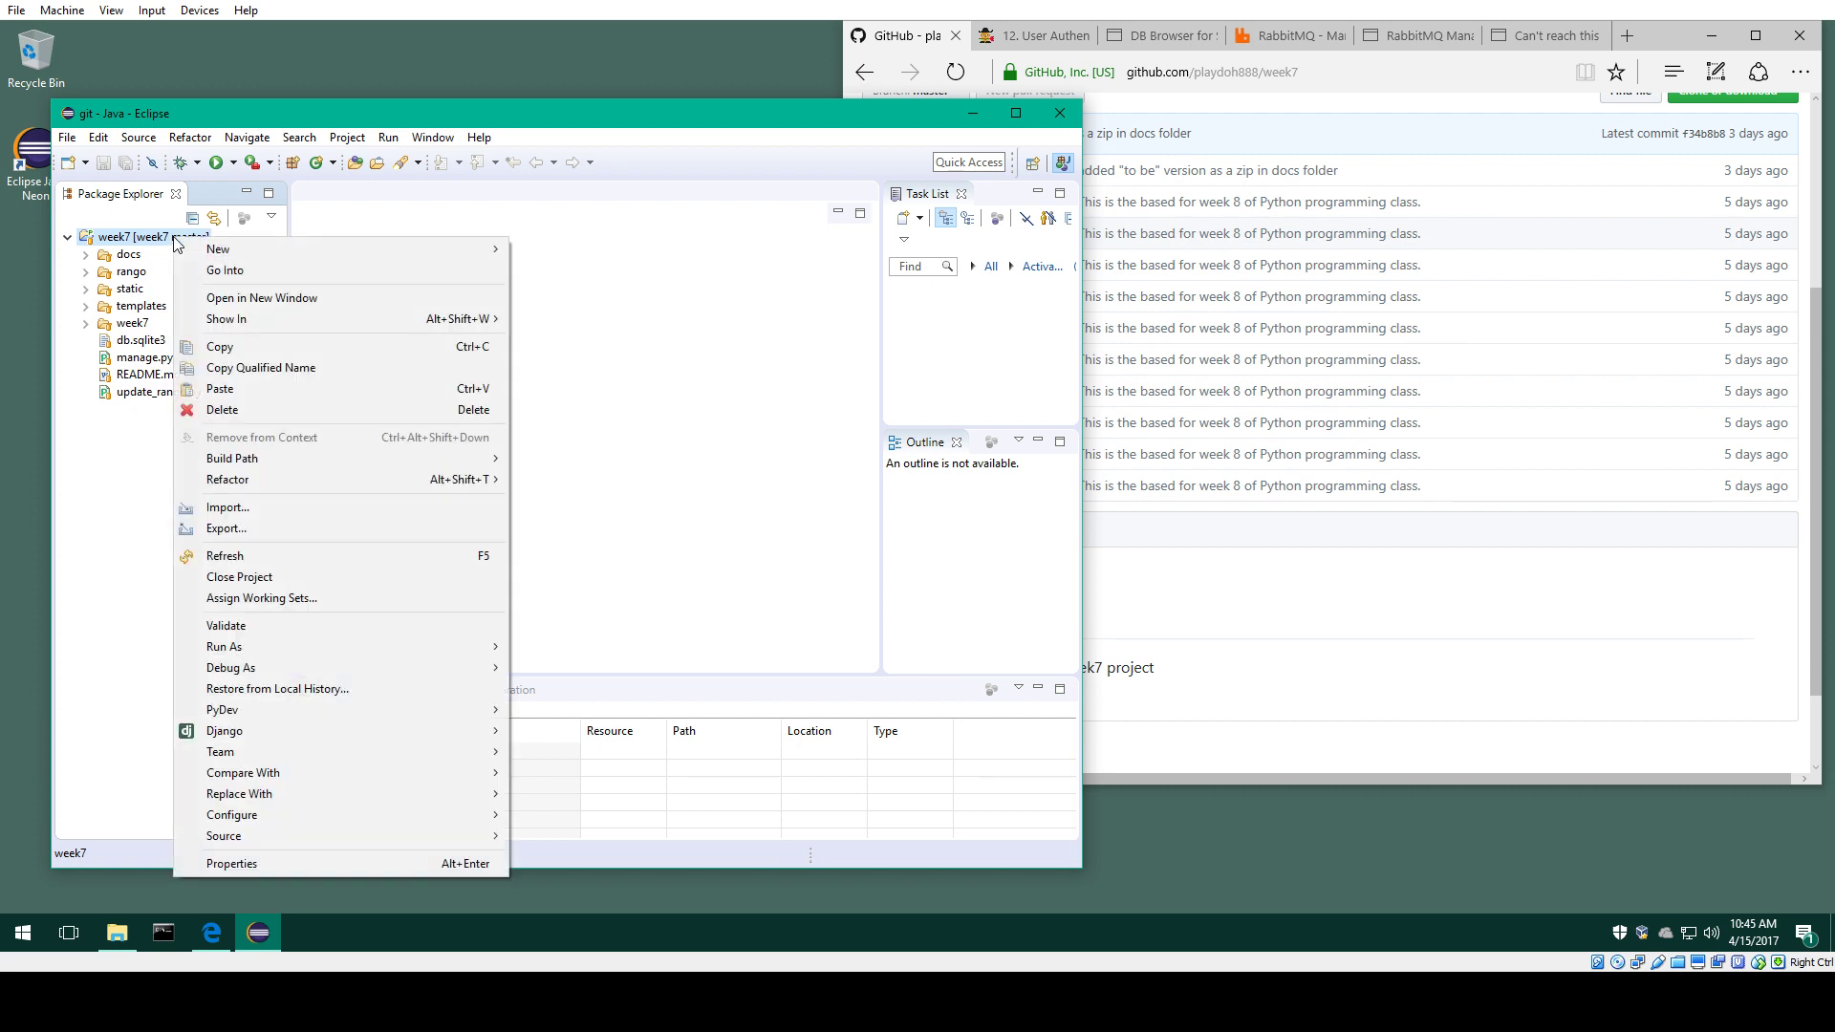
pyautogui.click(388, 139)
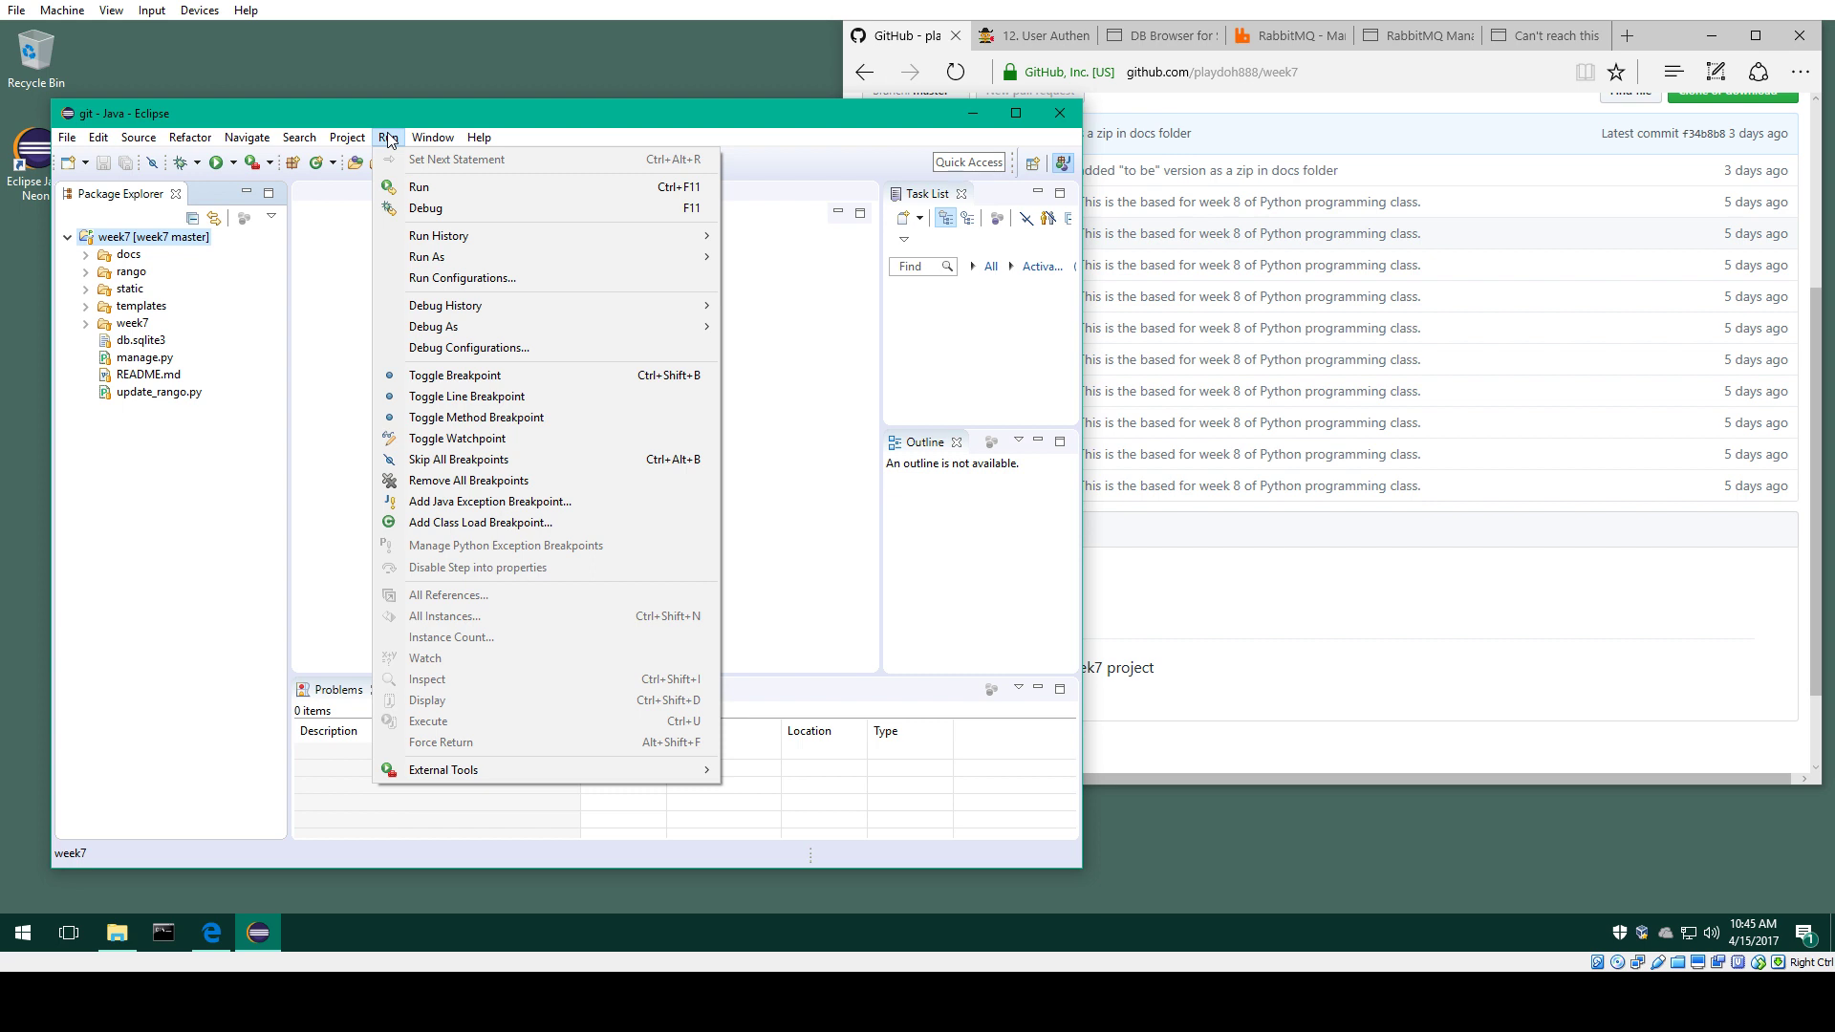
pyautogui.click(425, 281)
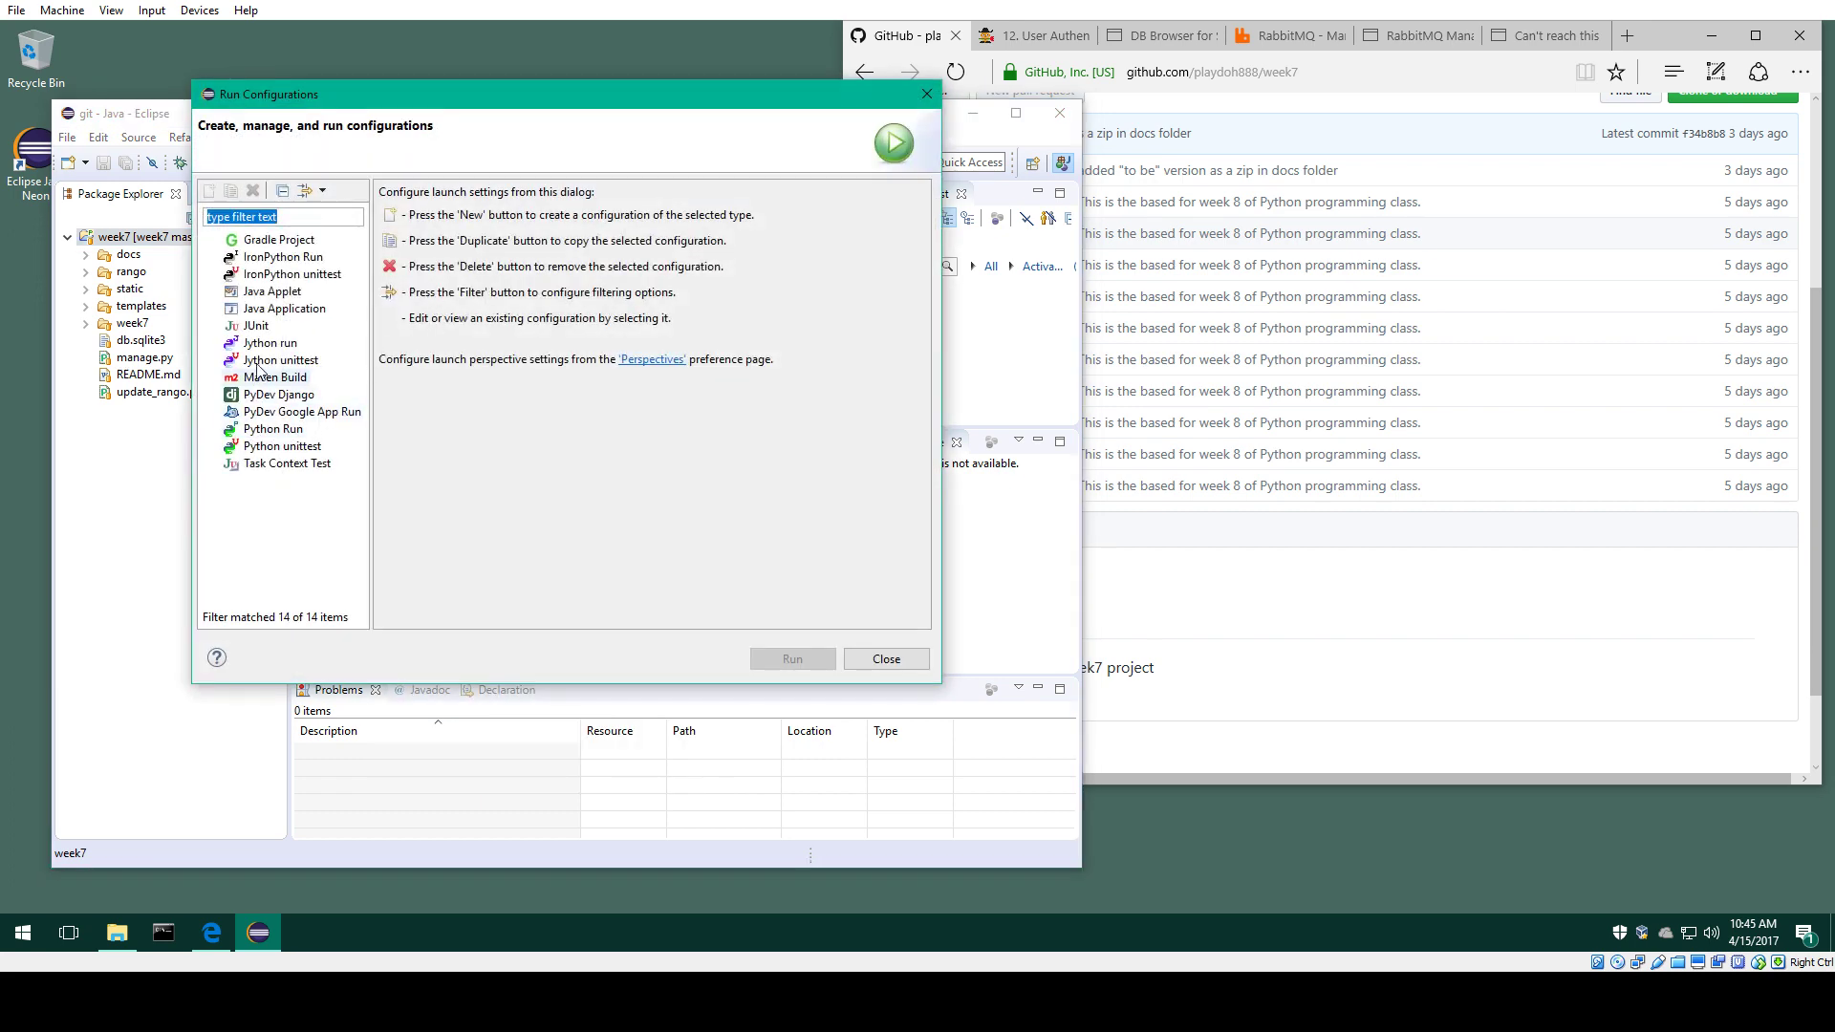
pyautogui.click(886, 662)
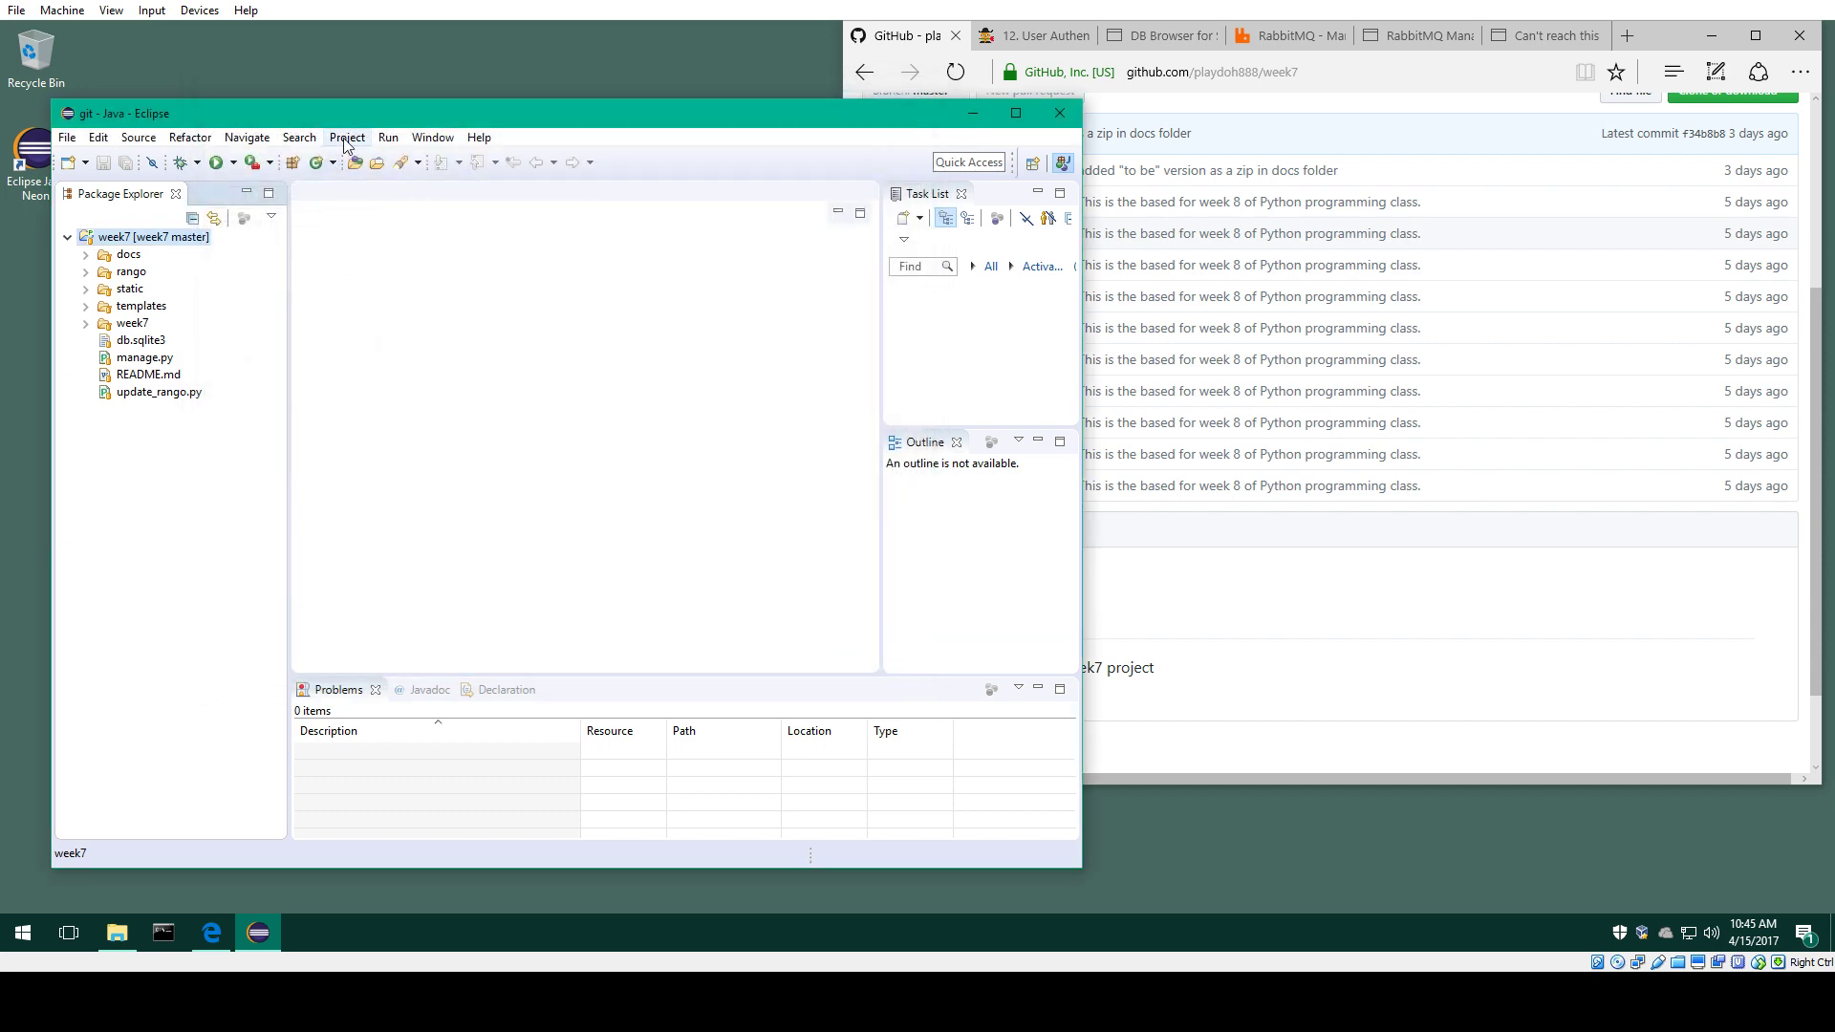
# Step: Create a PyDev Django run configuration named run_week7
pyautogui.click(387, 138)
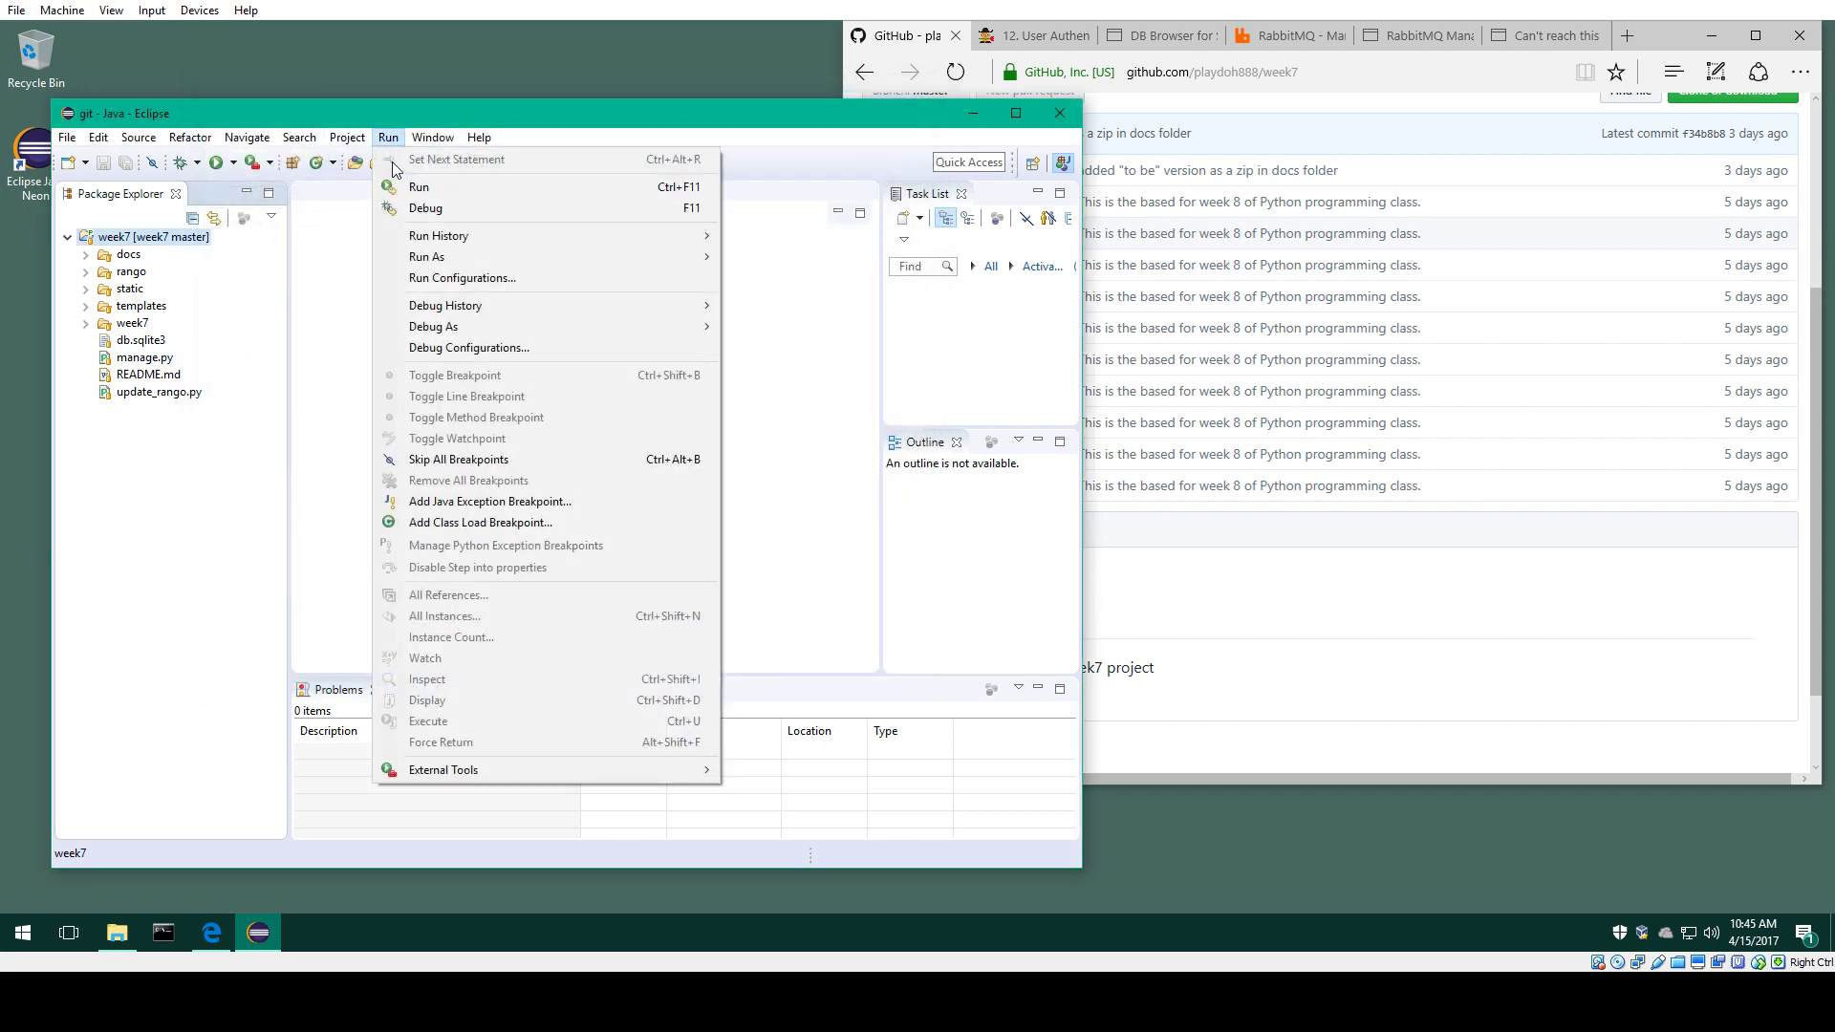
pyautogui.click(440, 278)
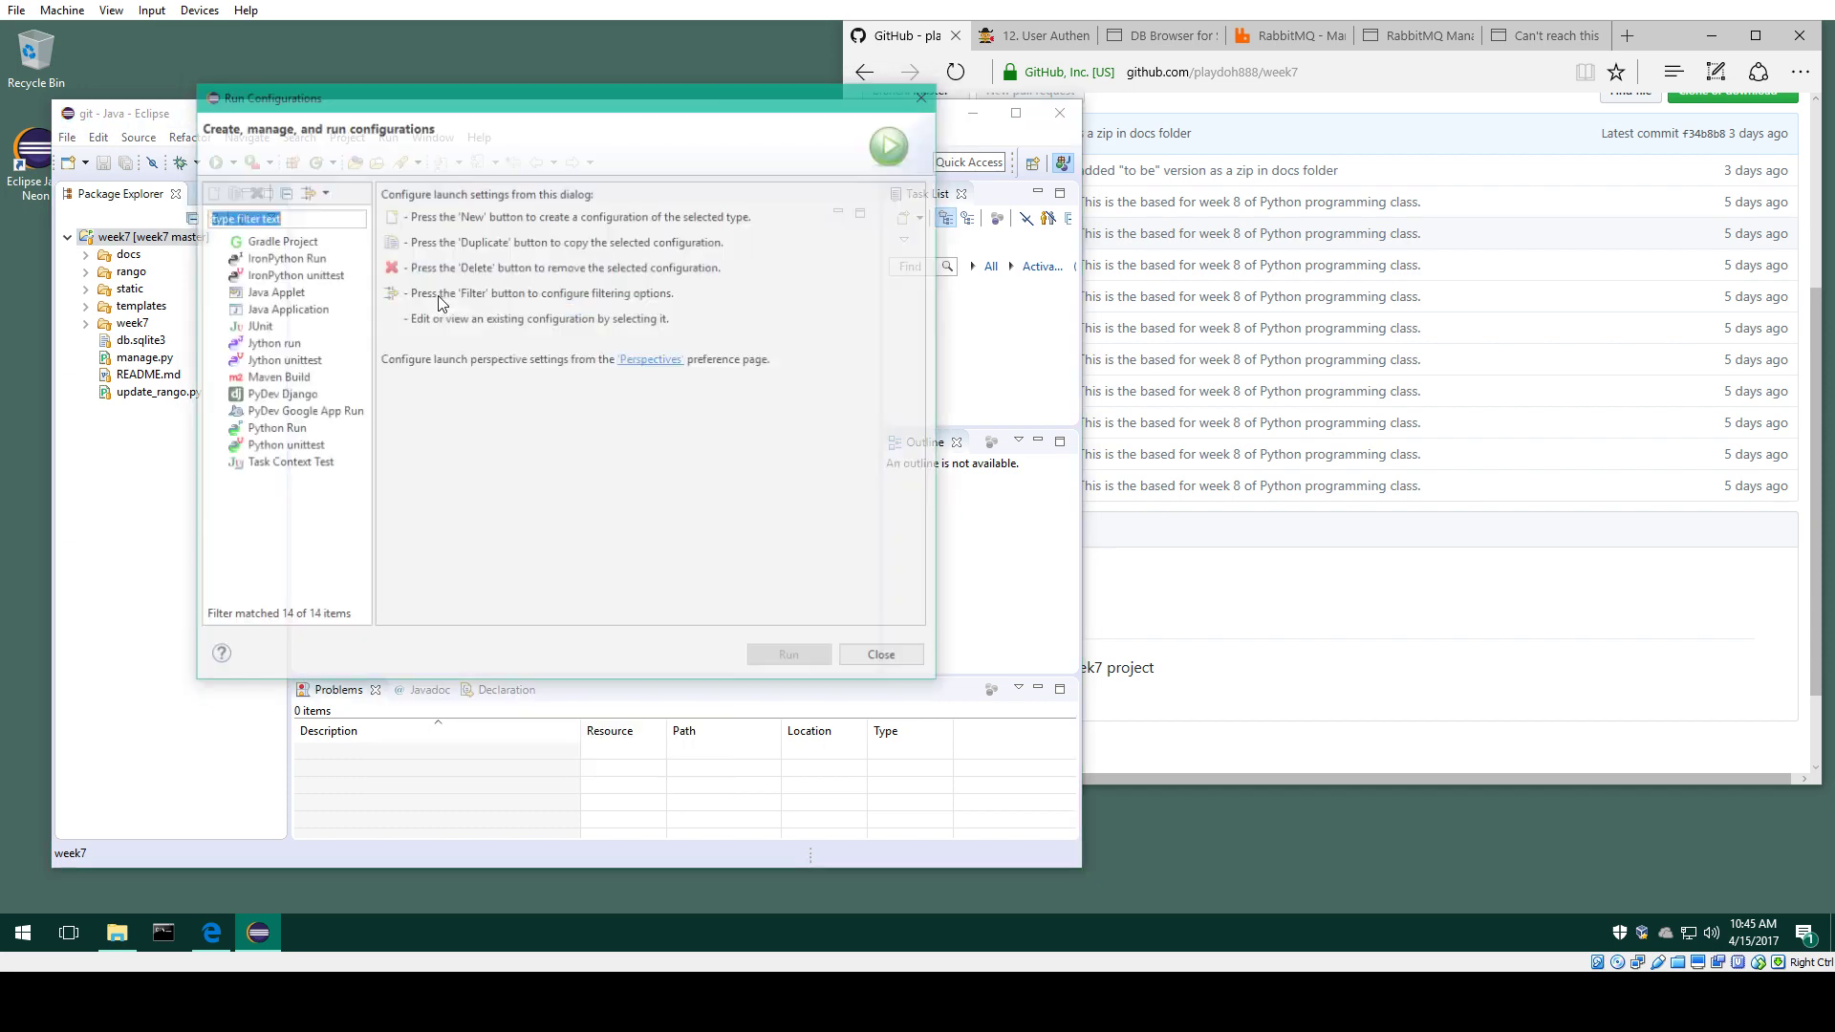
pyautogui.click(284, 398)
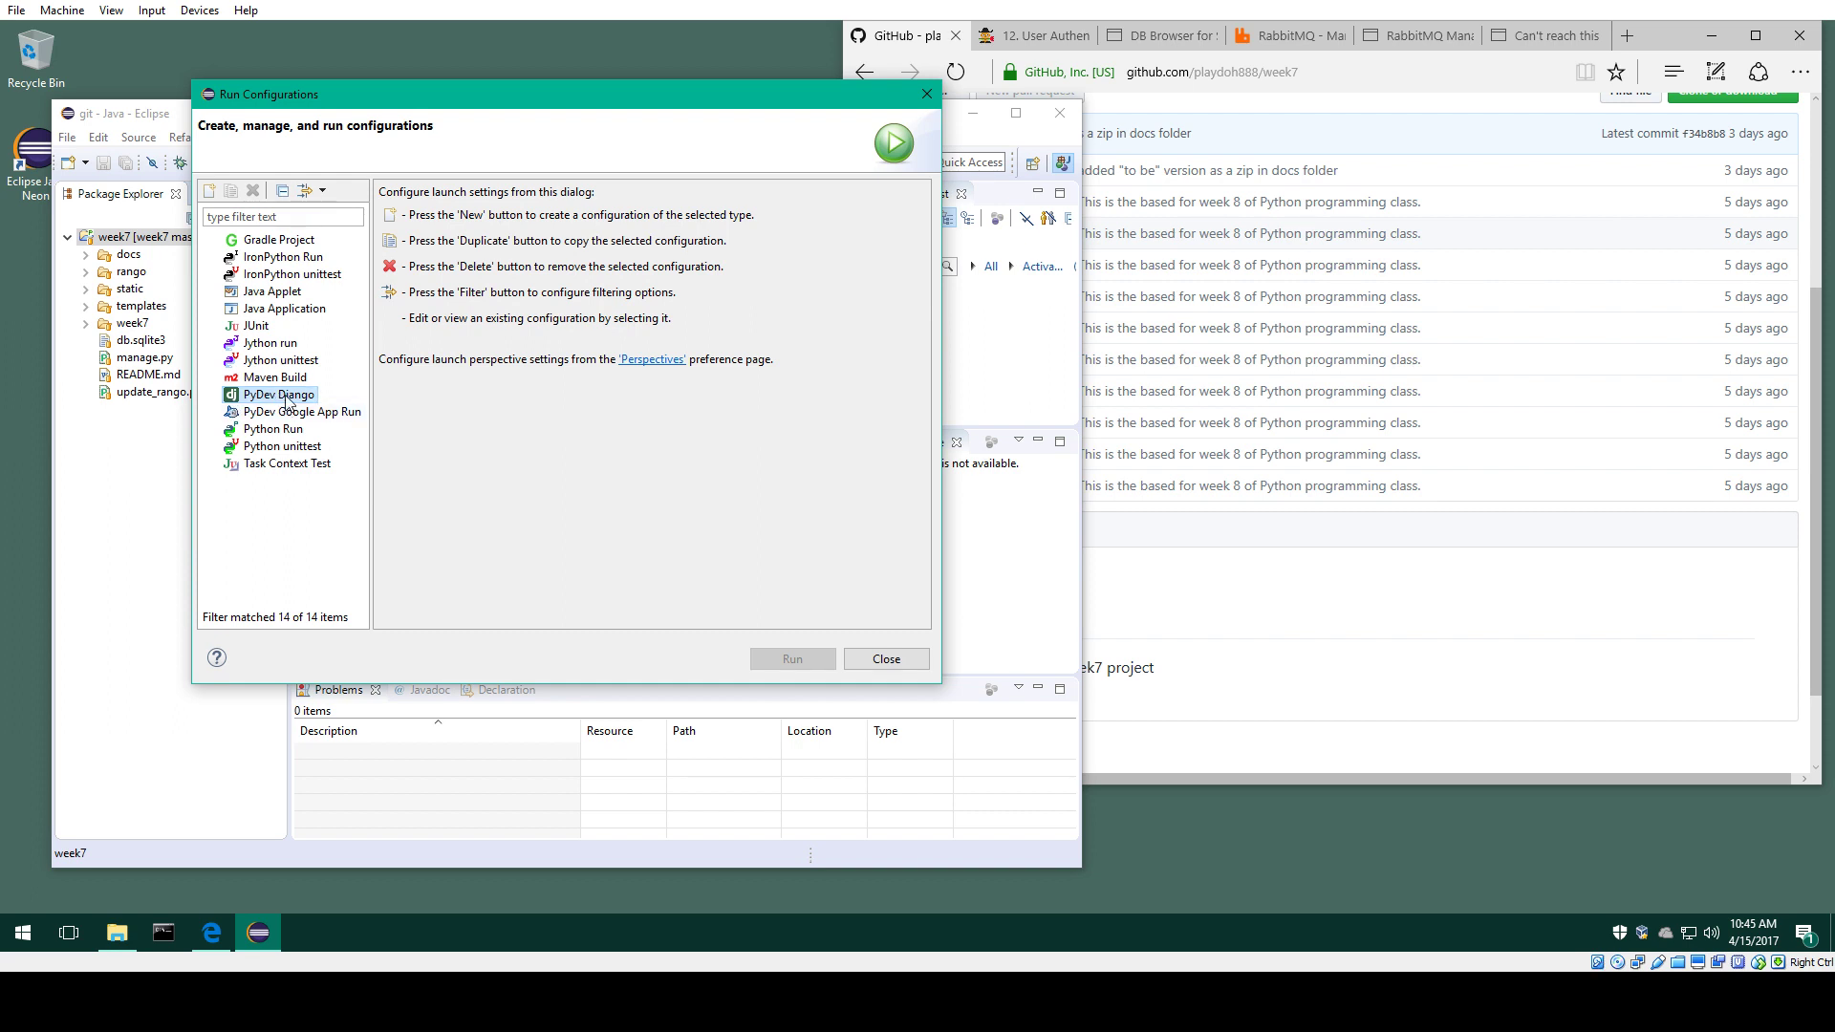
pyautogui.doubleClick(285, 396)
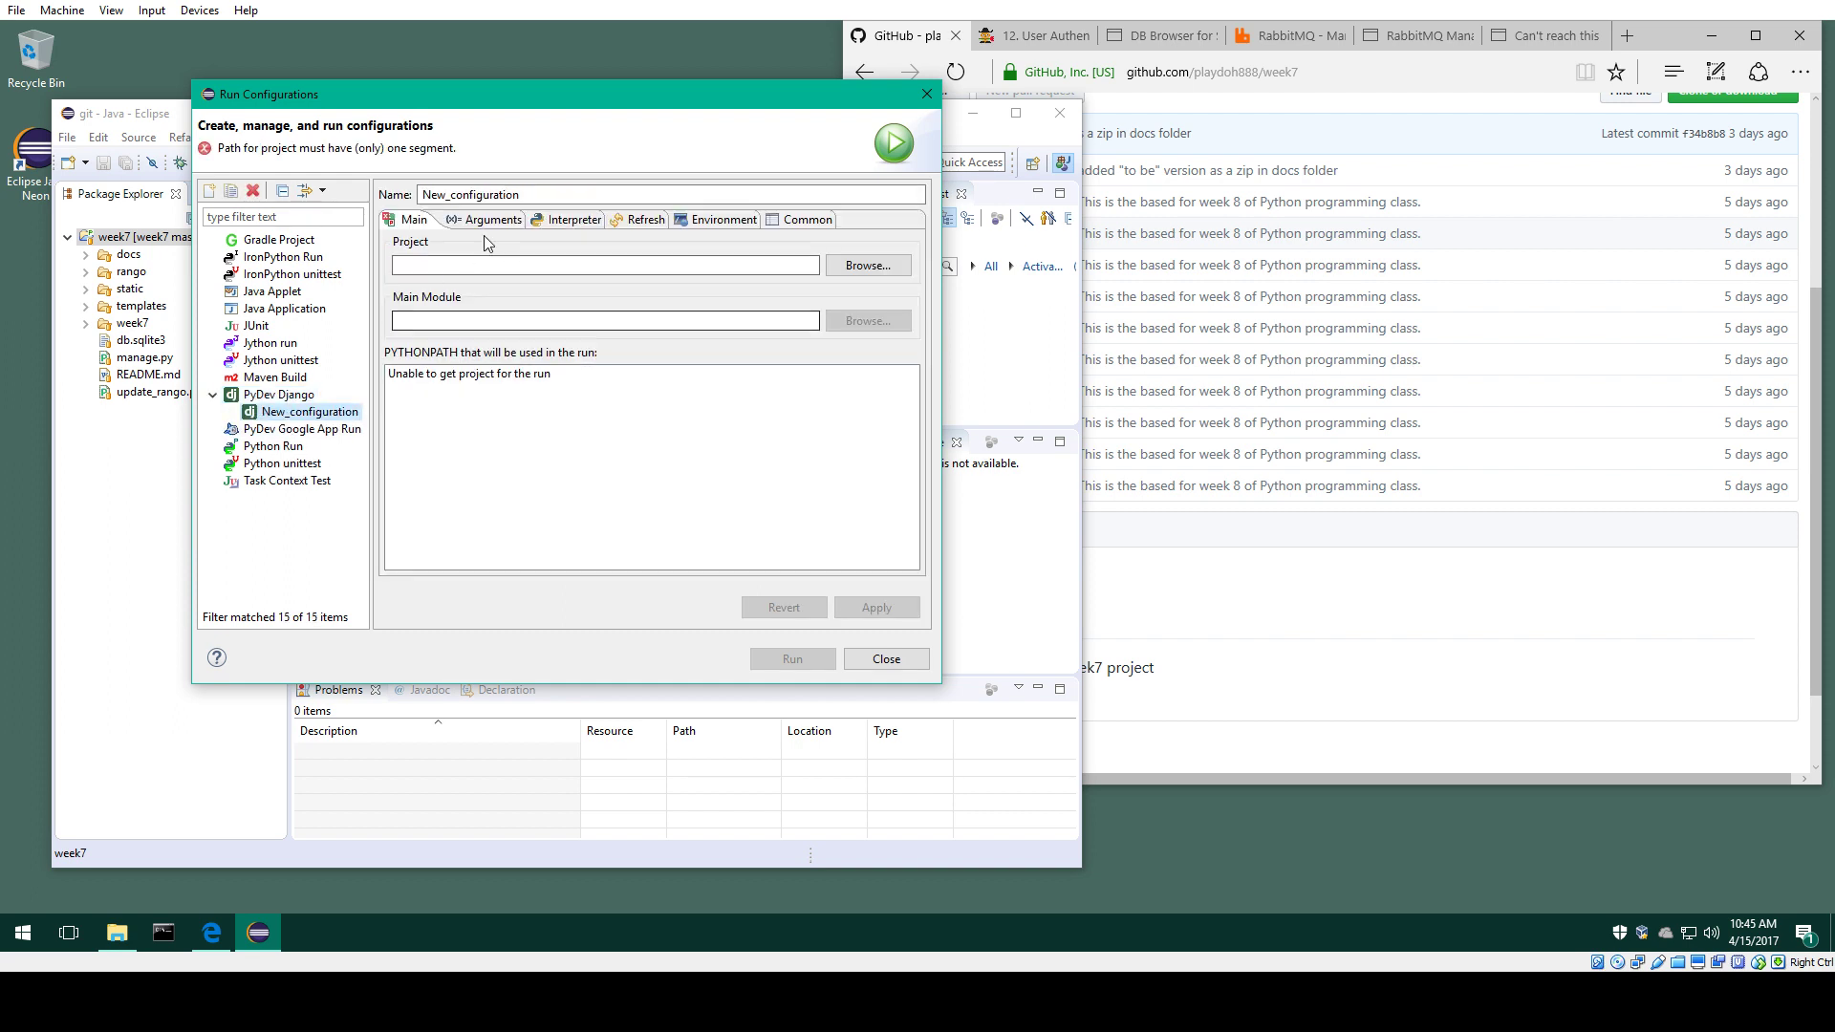
pyautogui.write('r')
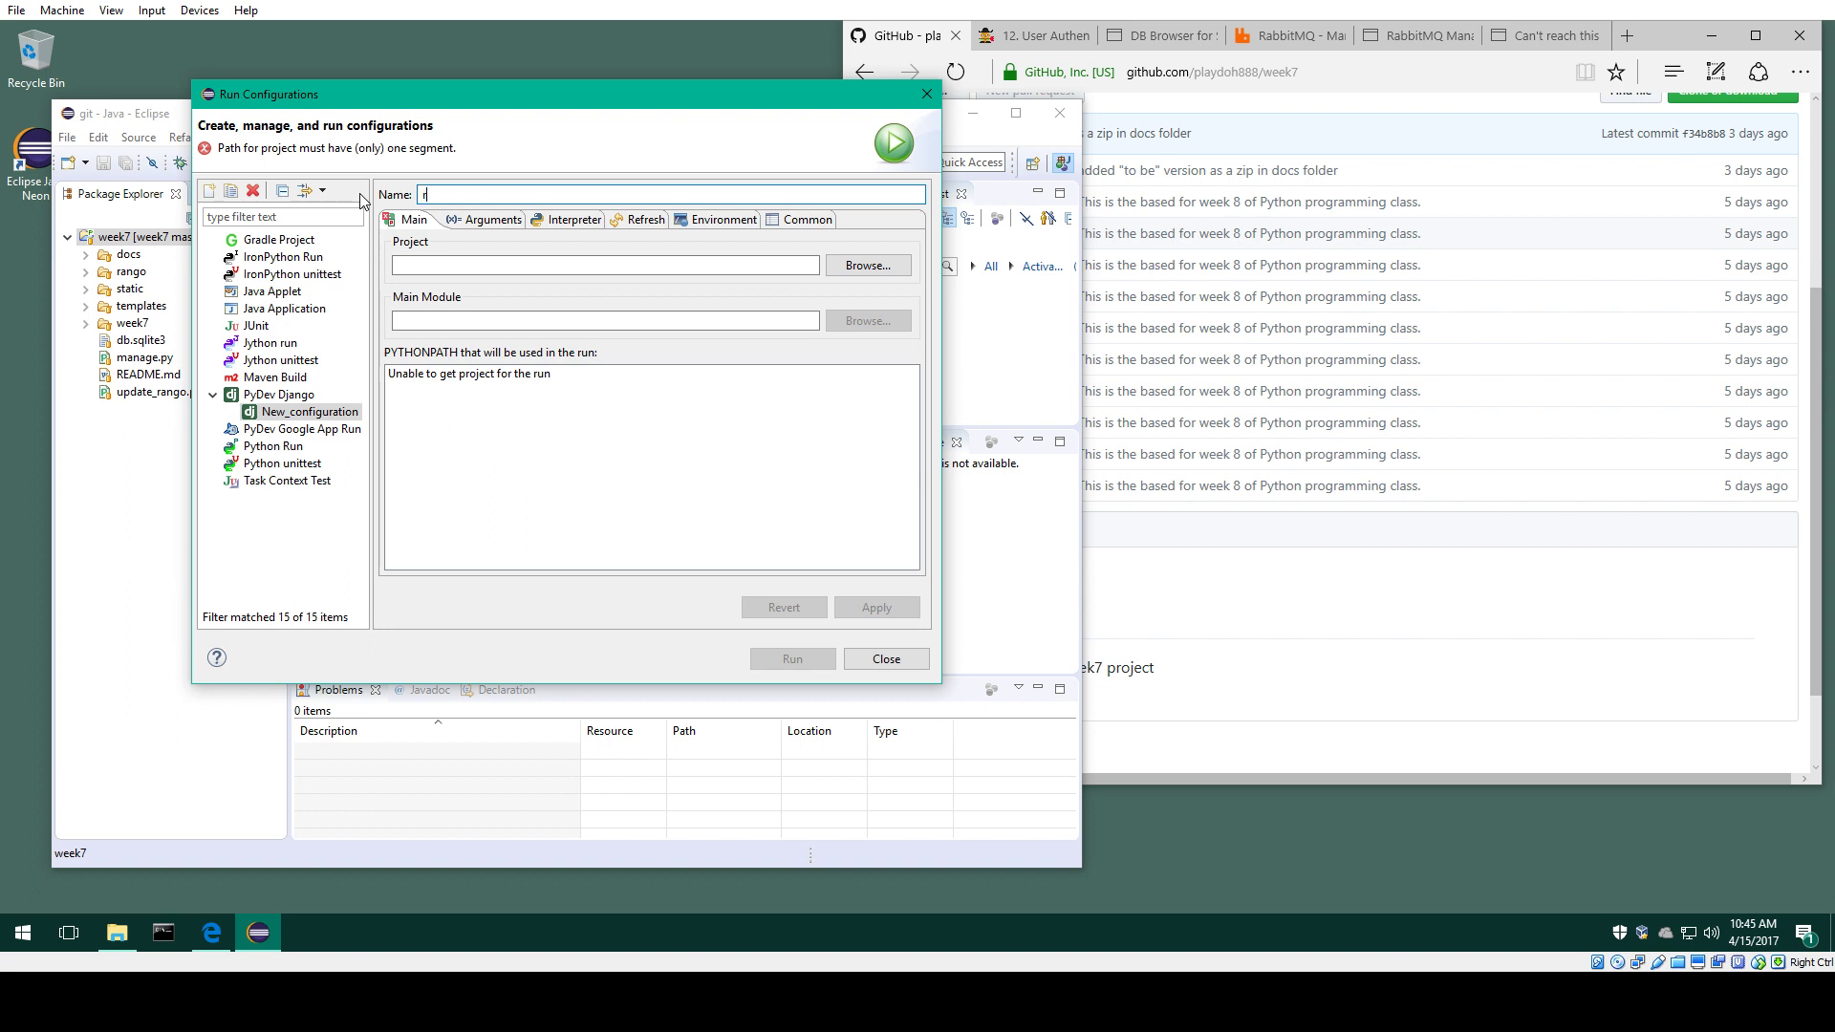
pyautogui.write('un_wee')
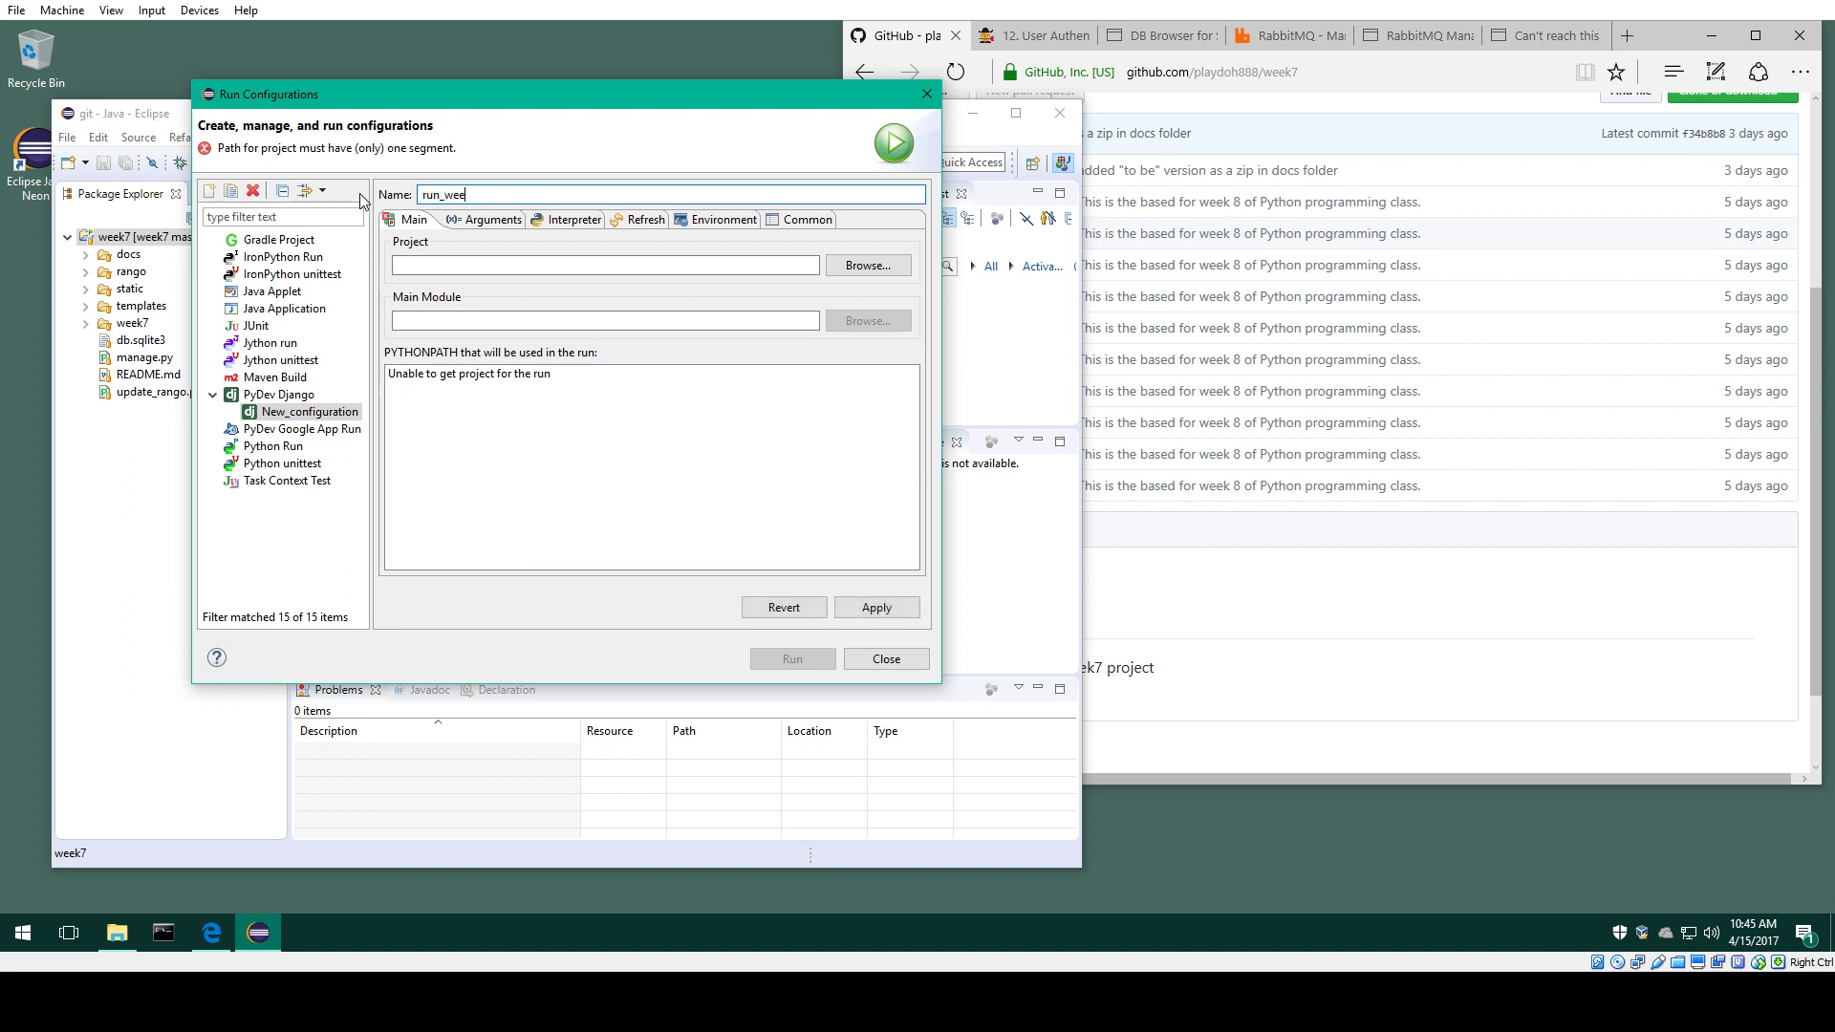
pyautogui.write('k7')
# Step: Set the run configuration's project to week7 and its main module to manage.py
pyautogui.click(868, 267)
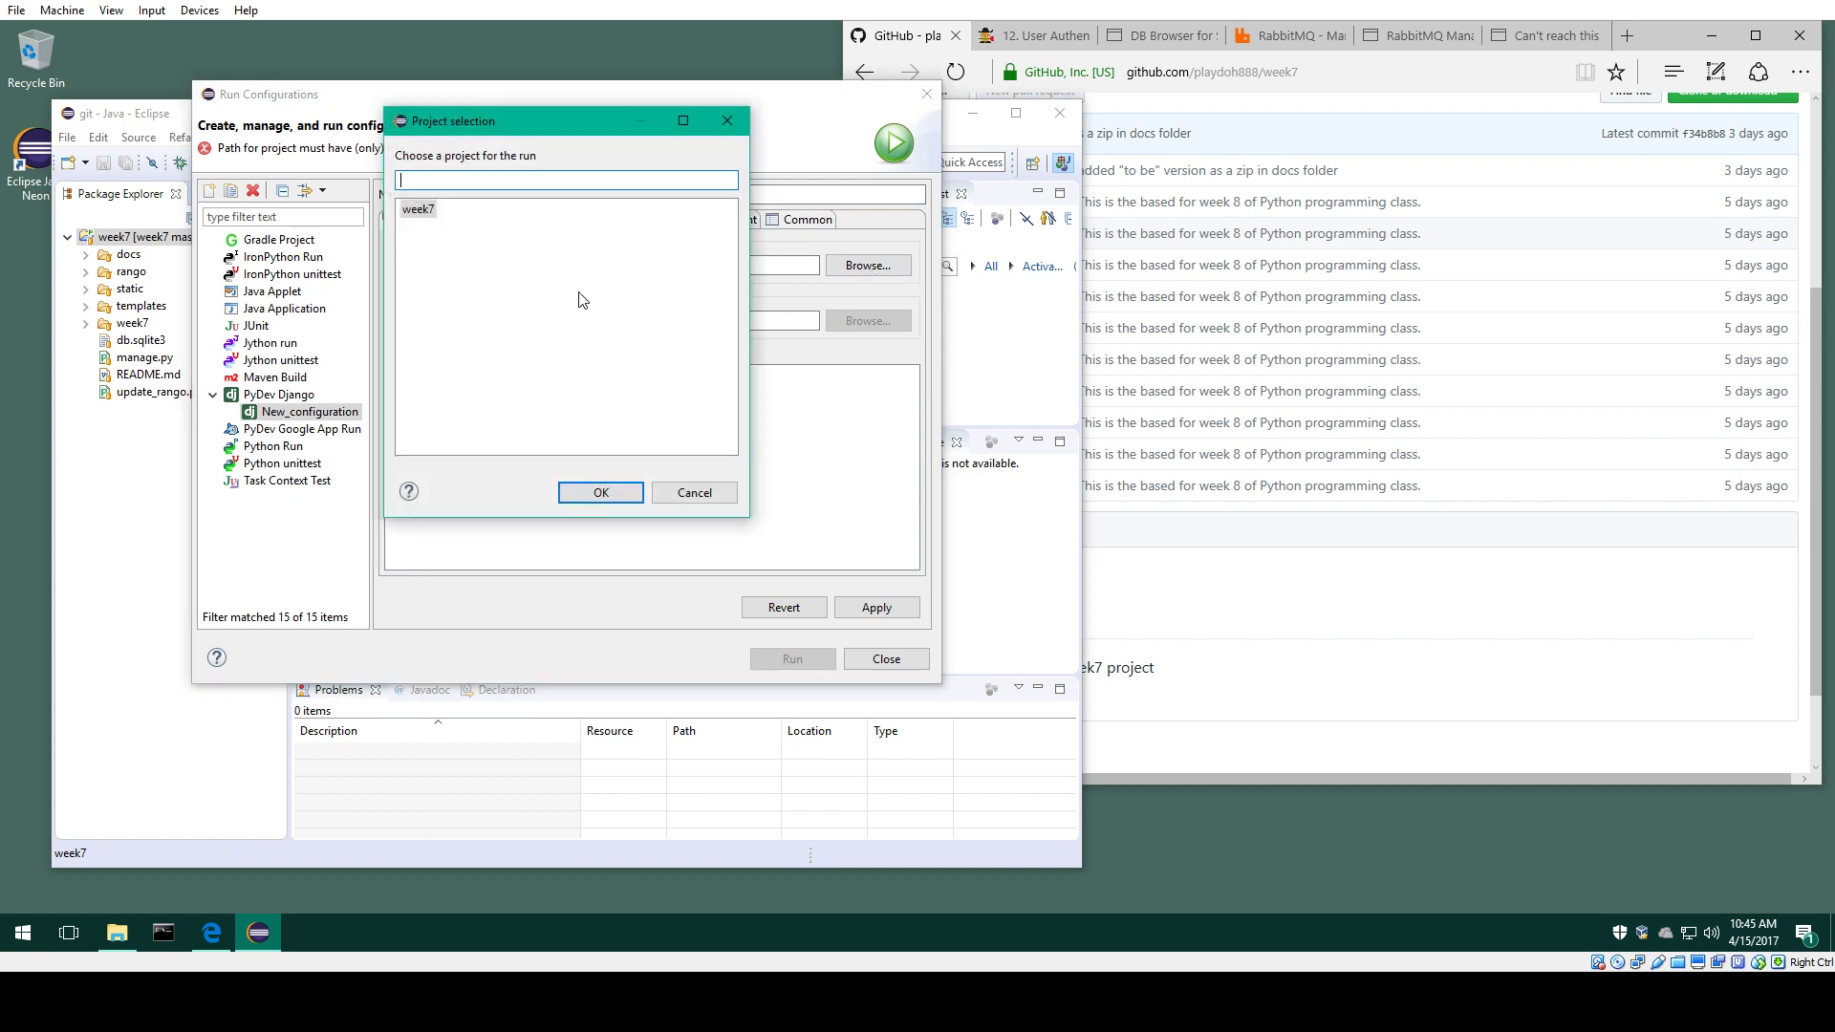
pyautogui.doubleClick(421, 211)
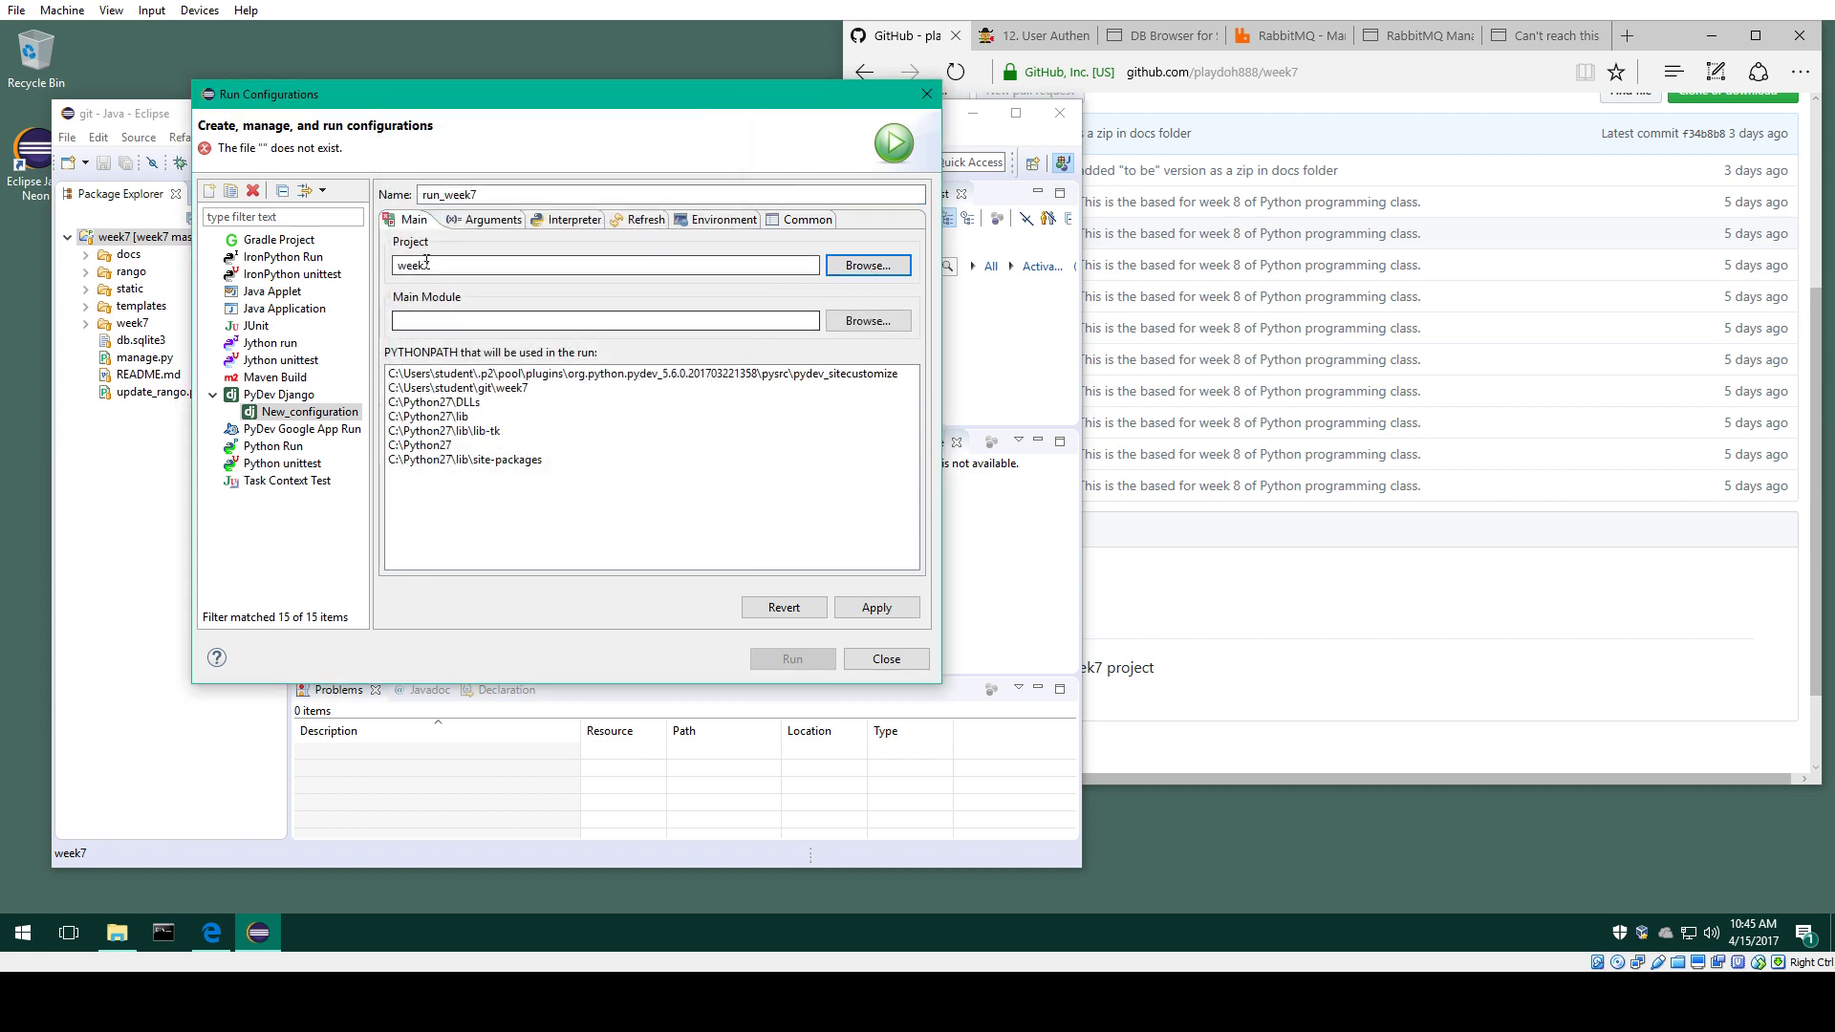
pyautogui.click(869, 322)
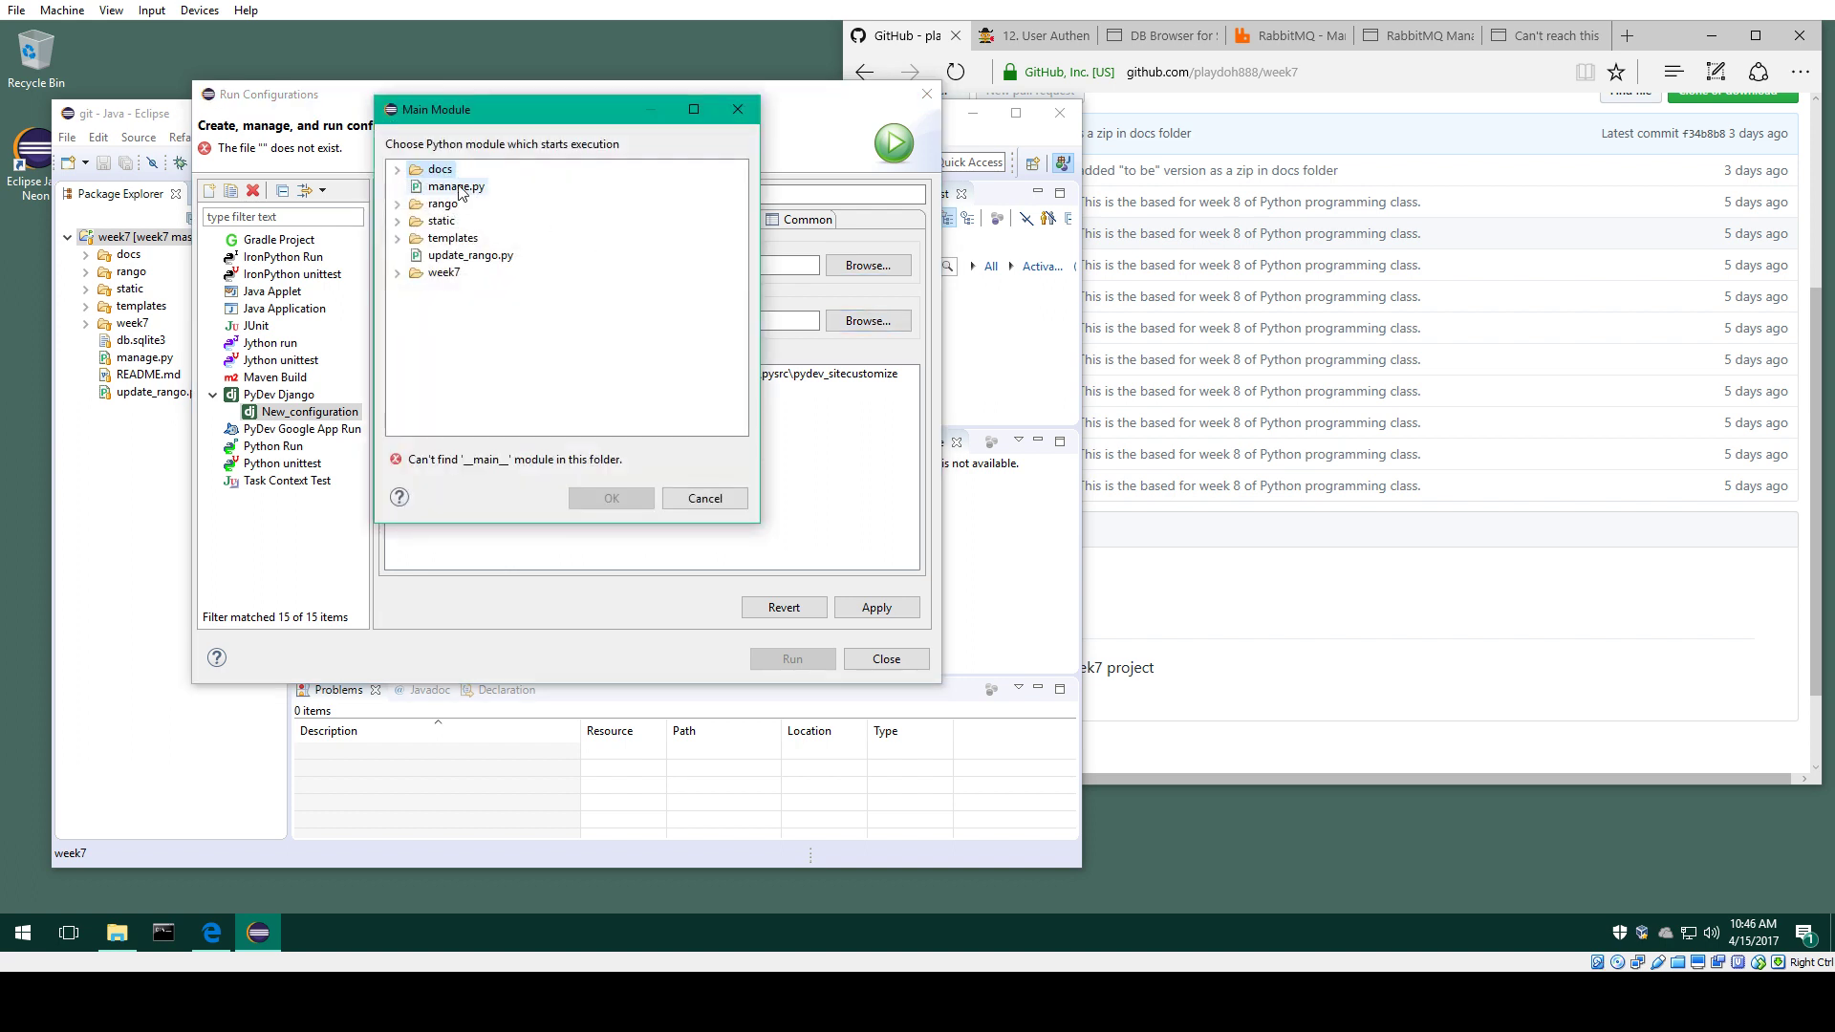
pyautogui.click(459, 188)
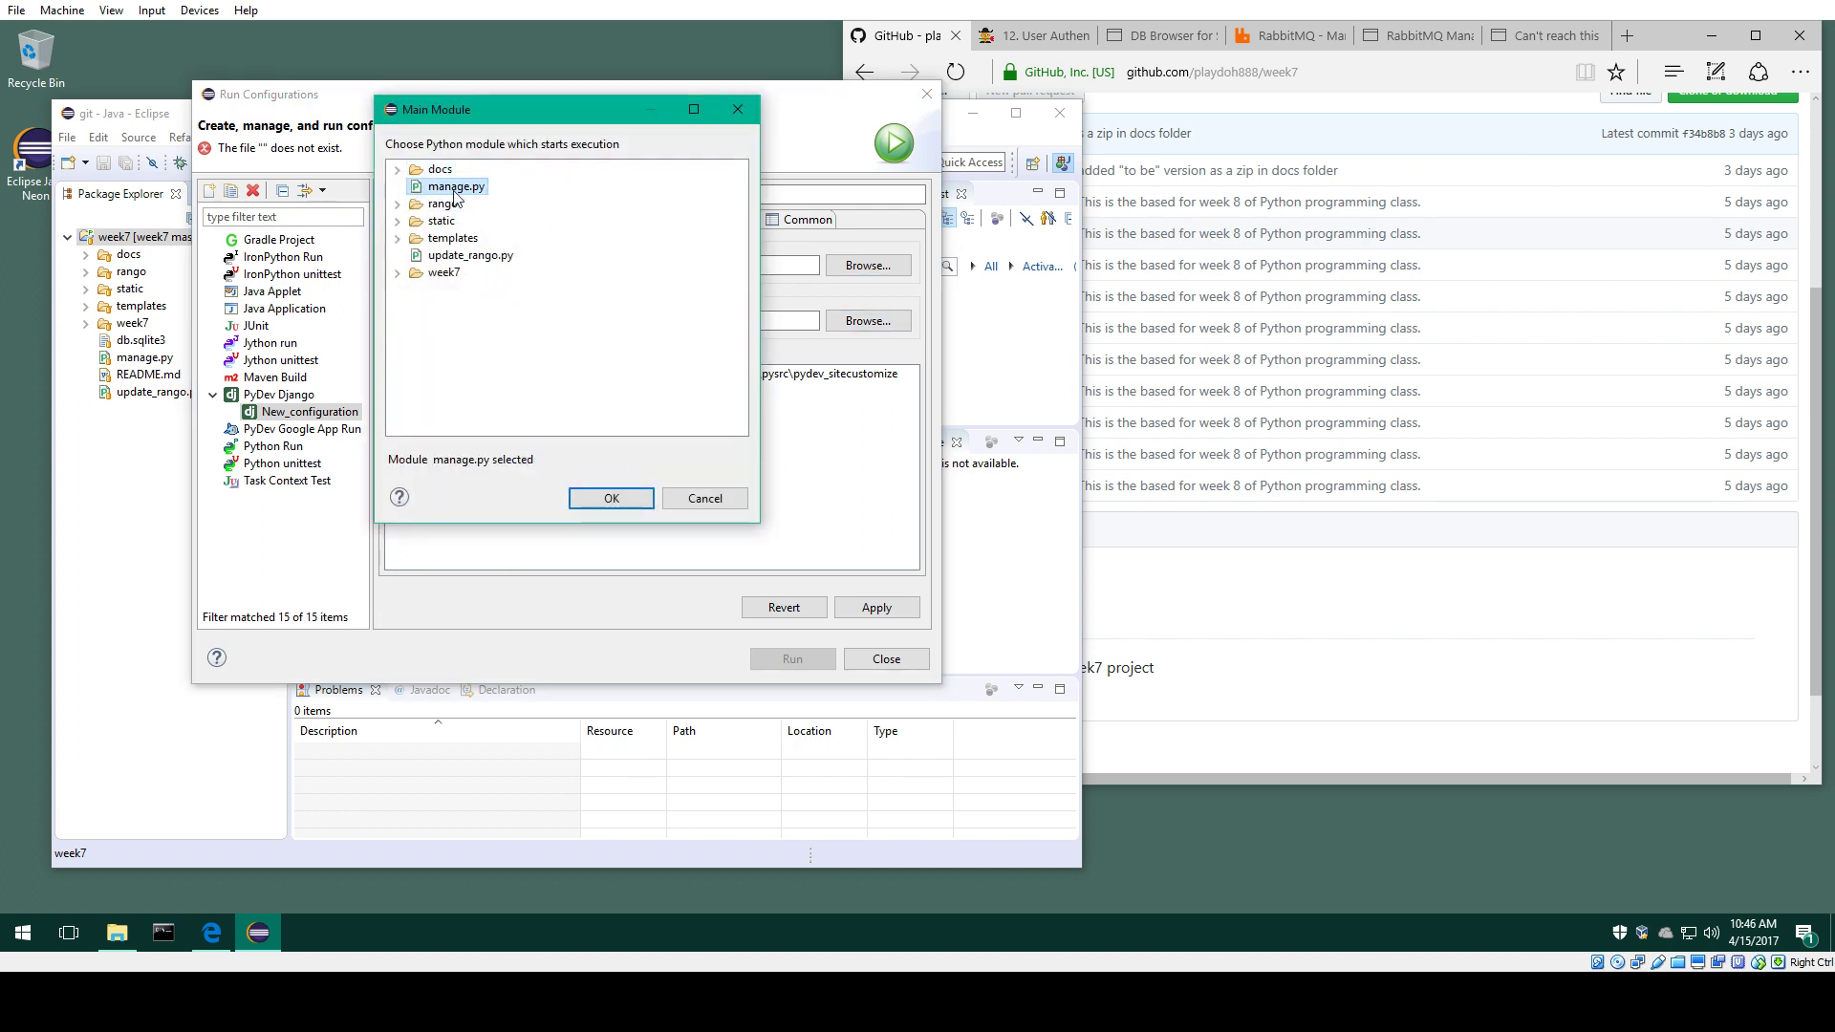
pyautogui.click(636, 499)
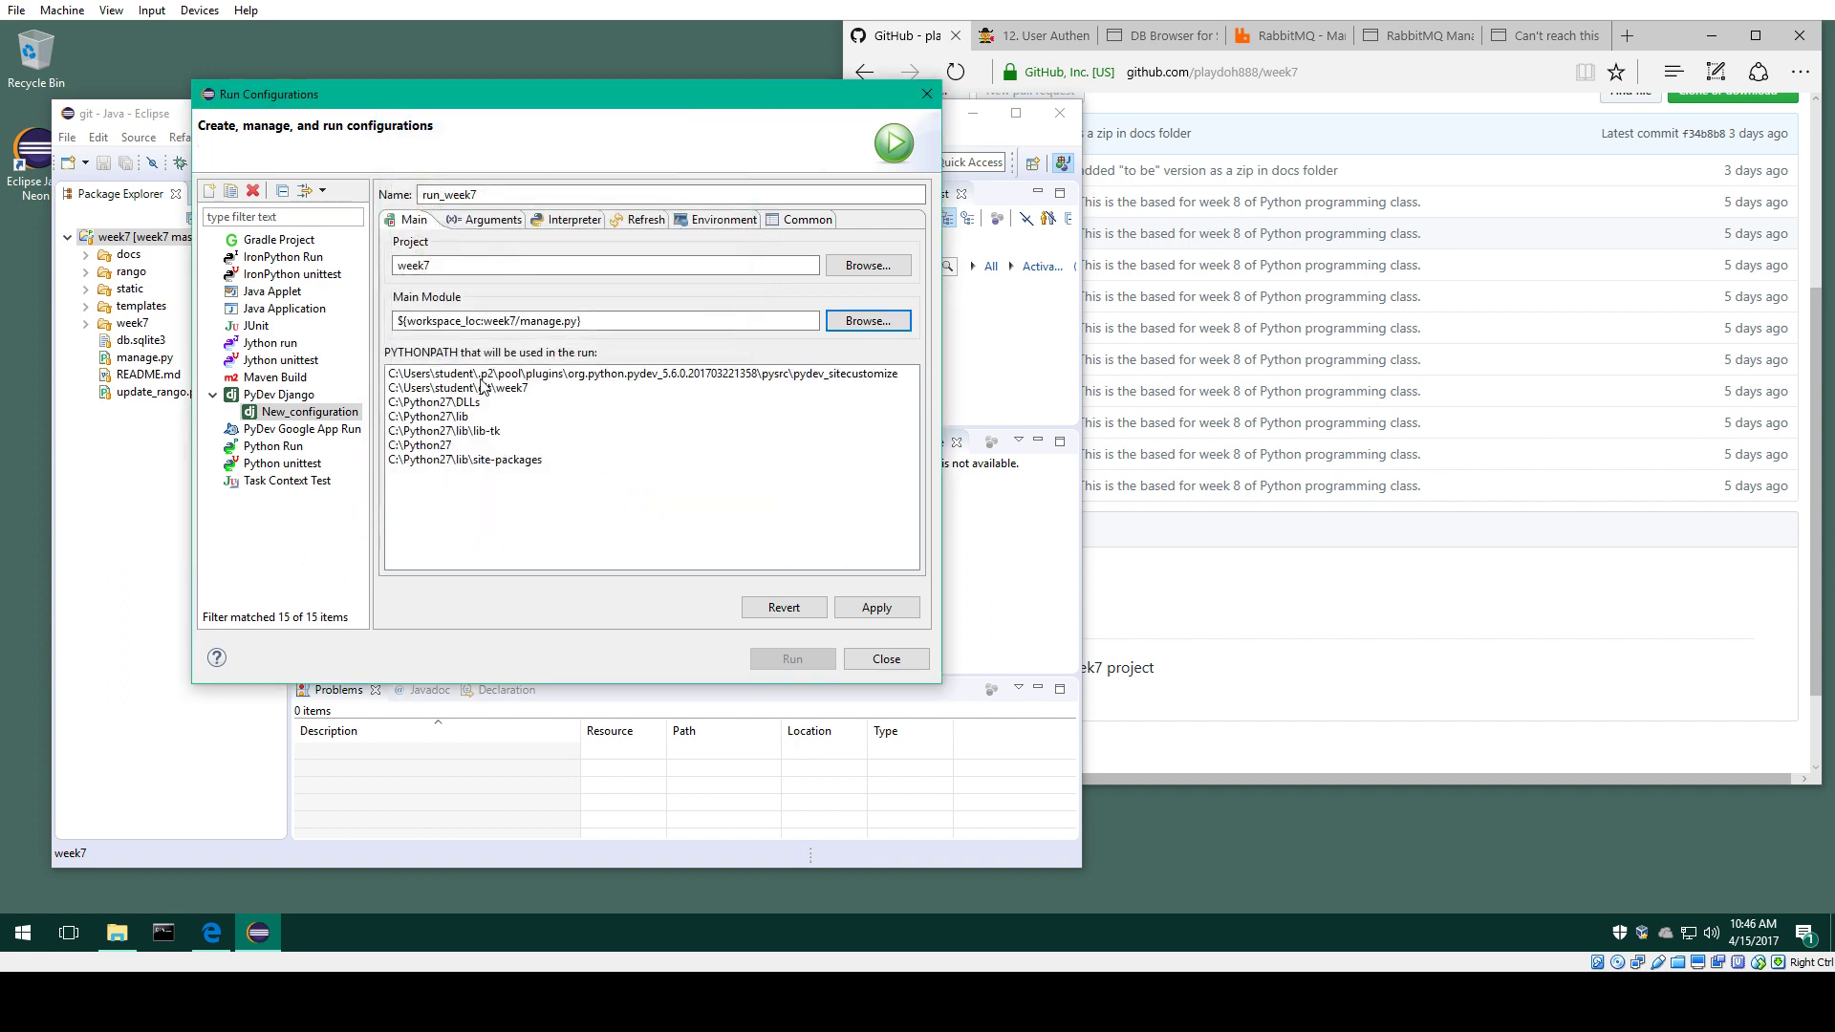
# Step: Enter runserver as the program argument of the run_week7 configuration and review its project and main module settings
pyautogui.click(485, 219)
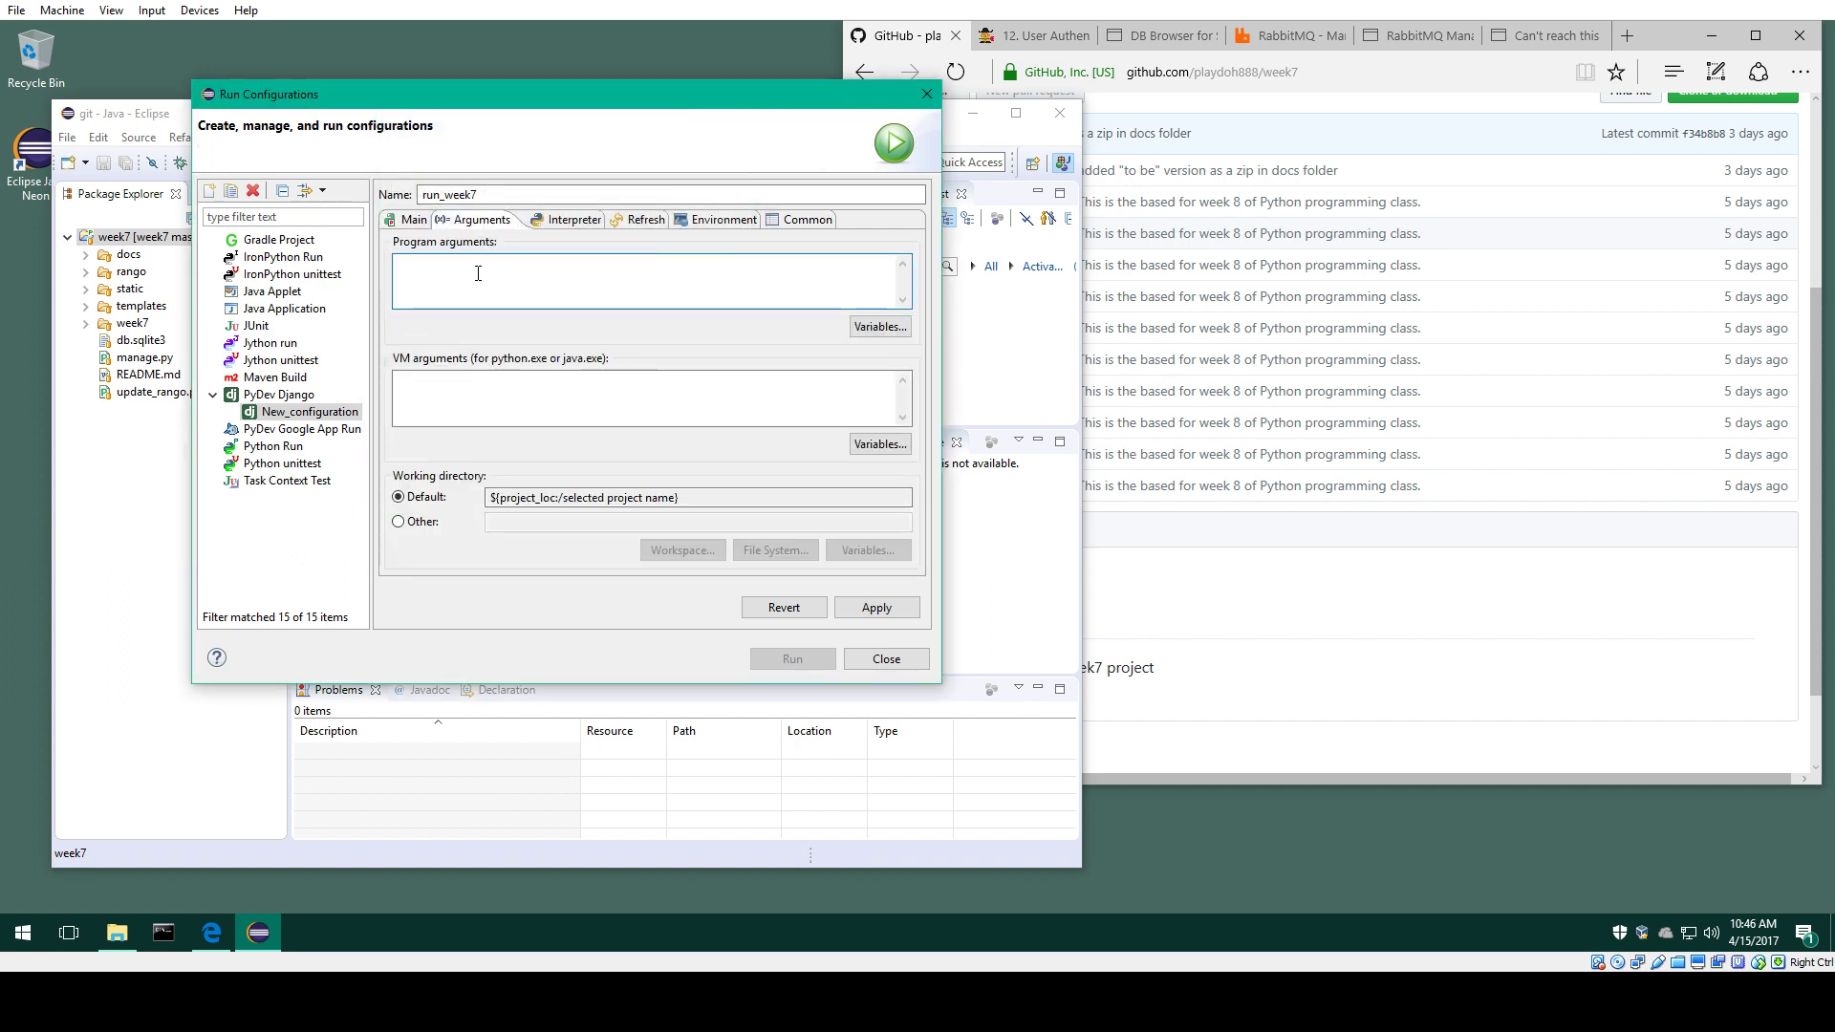
pyautogui.click(416, 222)
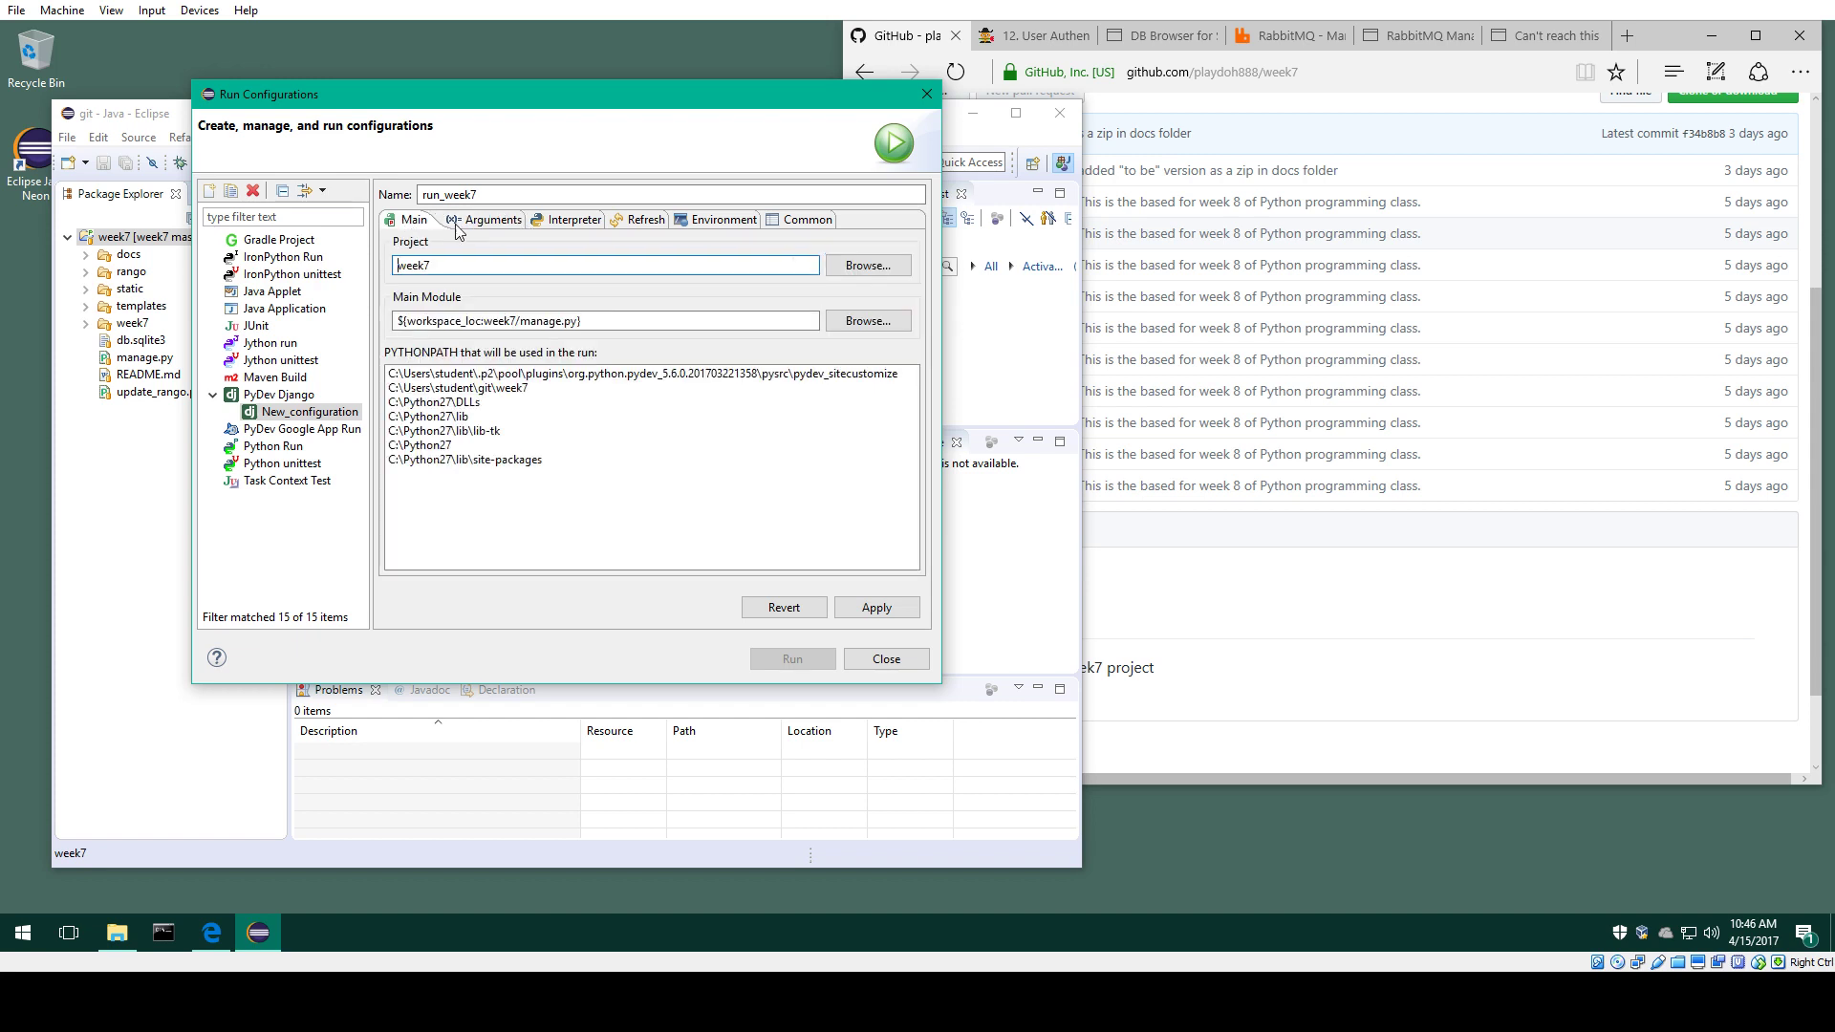
pyautogui.click(473, 221)
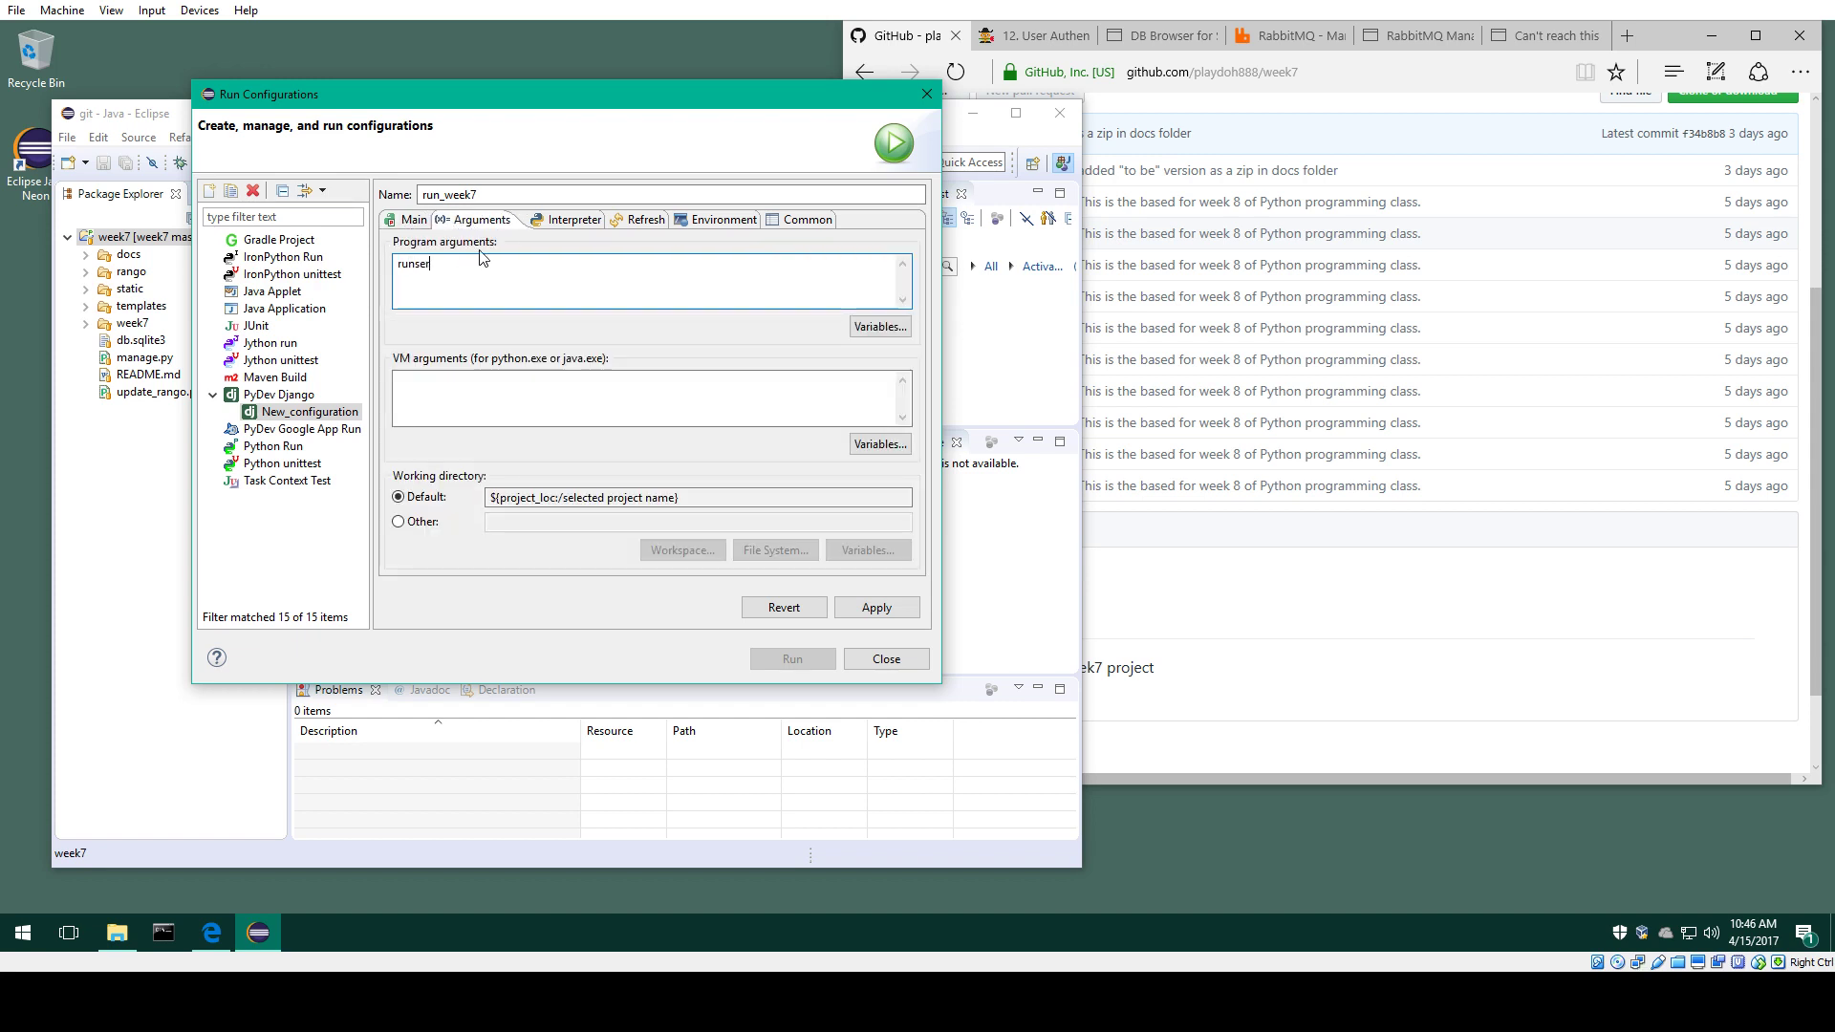
pyautogui.click(418, 221)
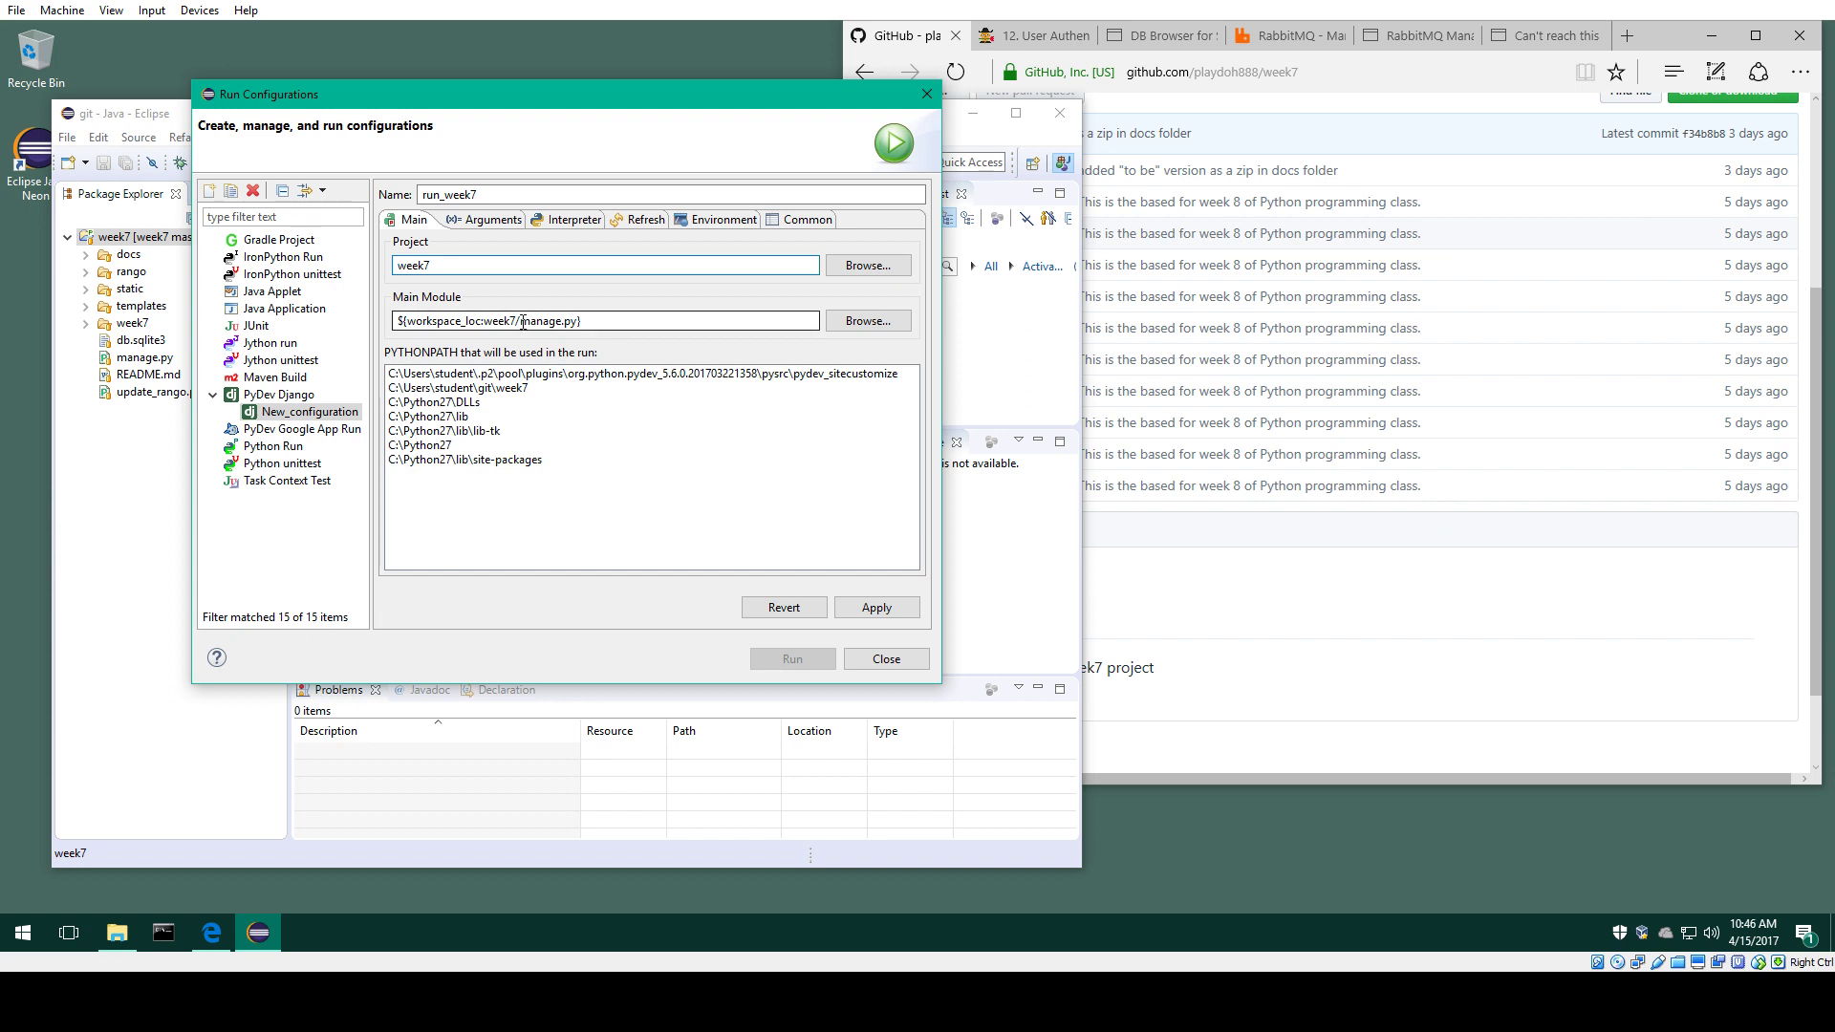
pyautogui.click(482, 221)
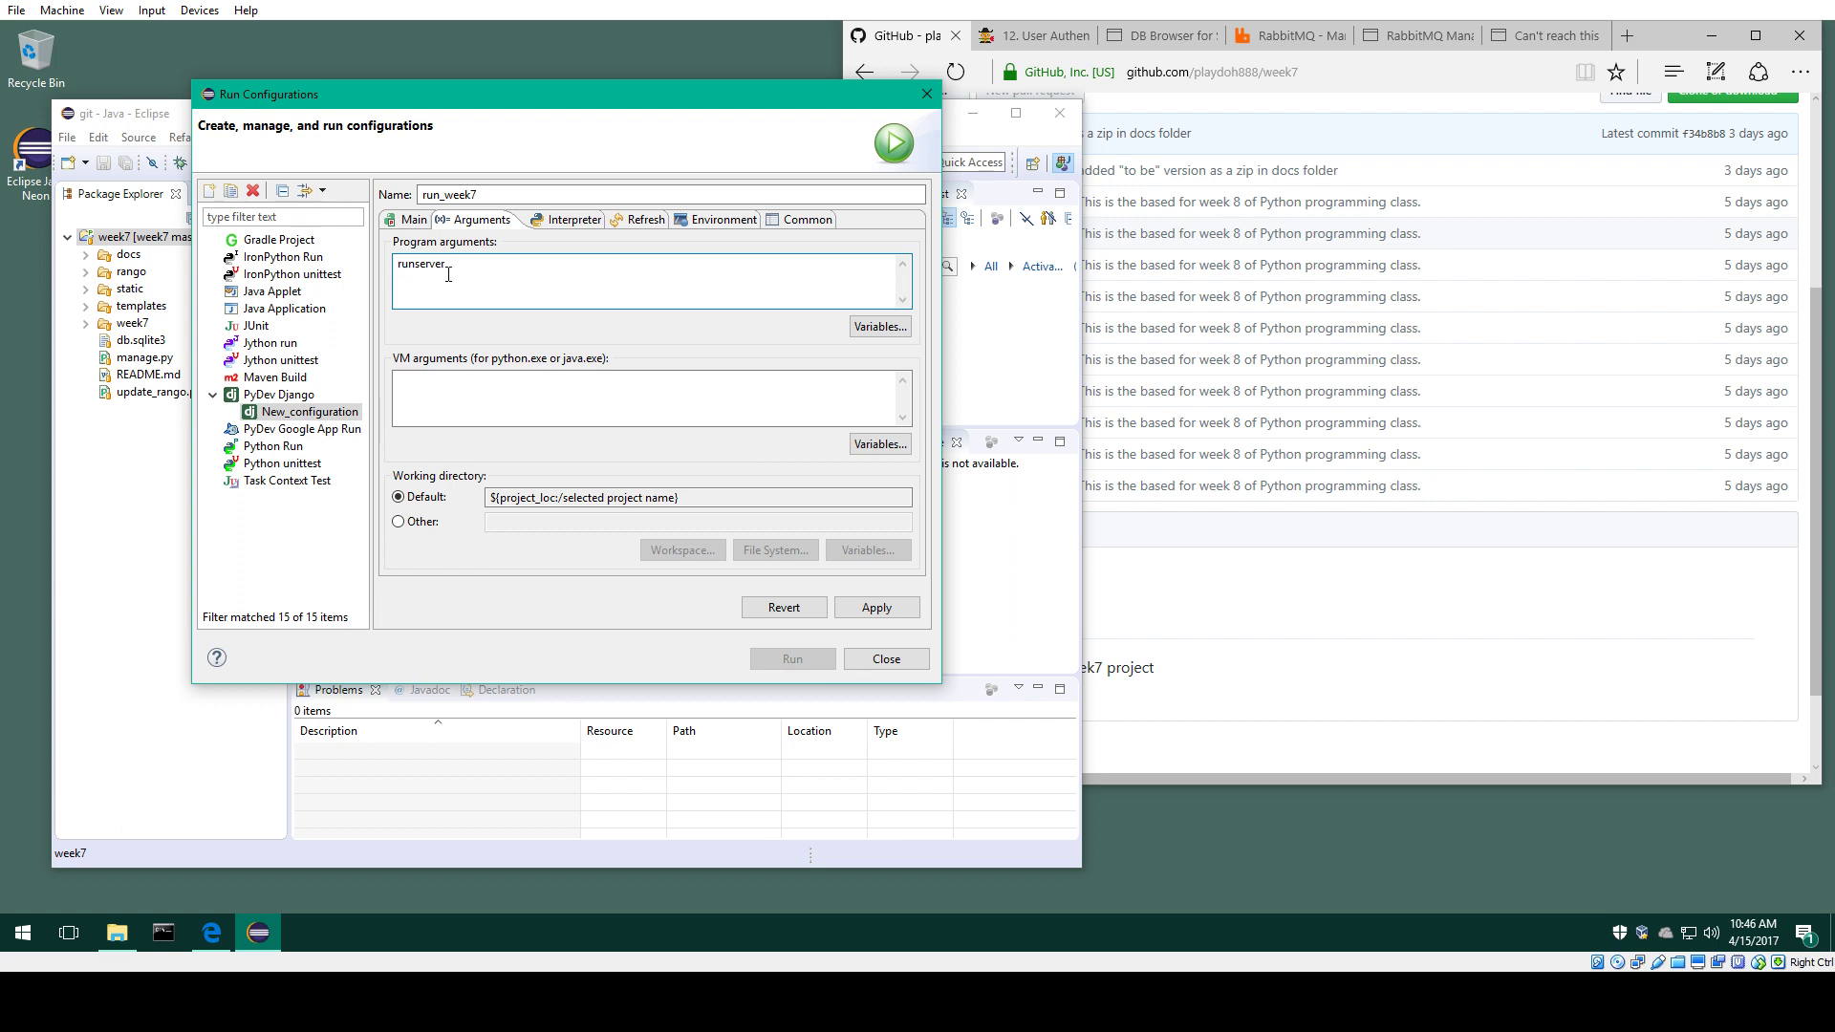
# Step: Apply and run the run_week7 configuration, and enlarge the console area beneath the editor
pyautogui.click(878, 610)
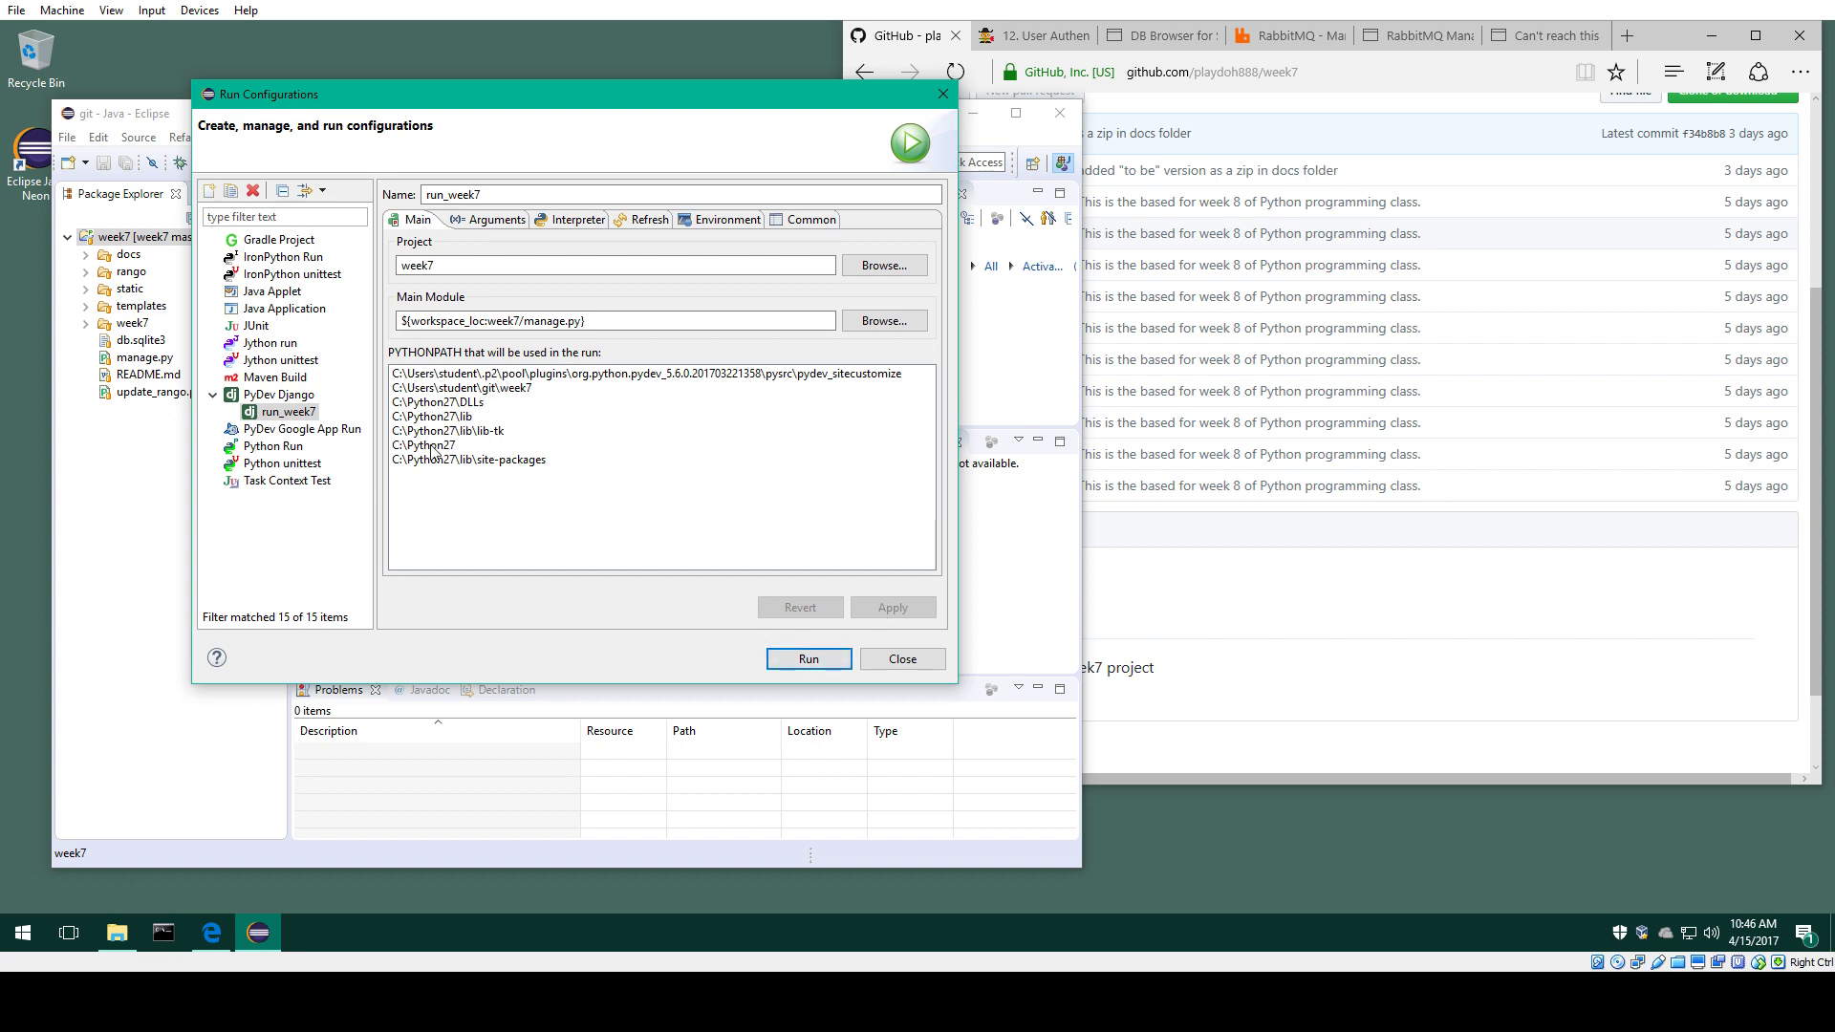
pyautogui.click(809, 659)
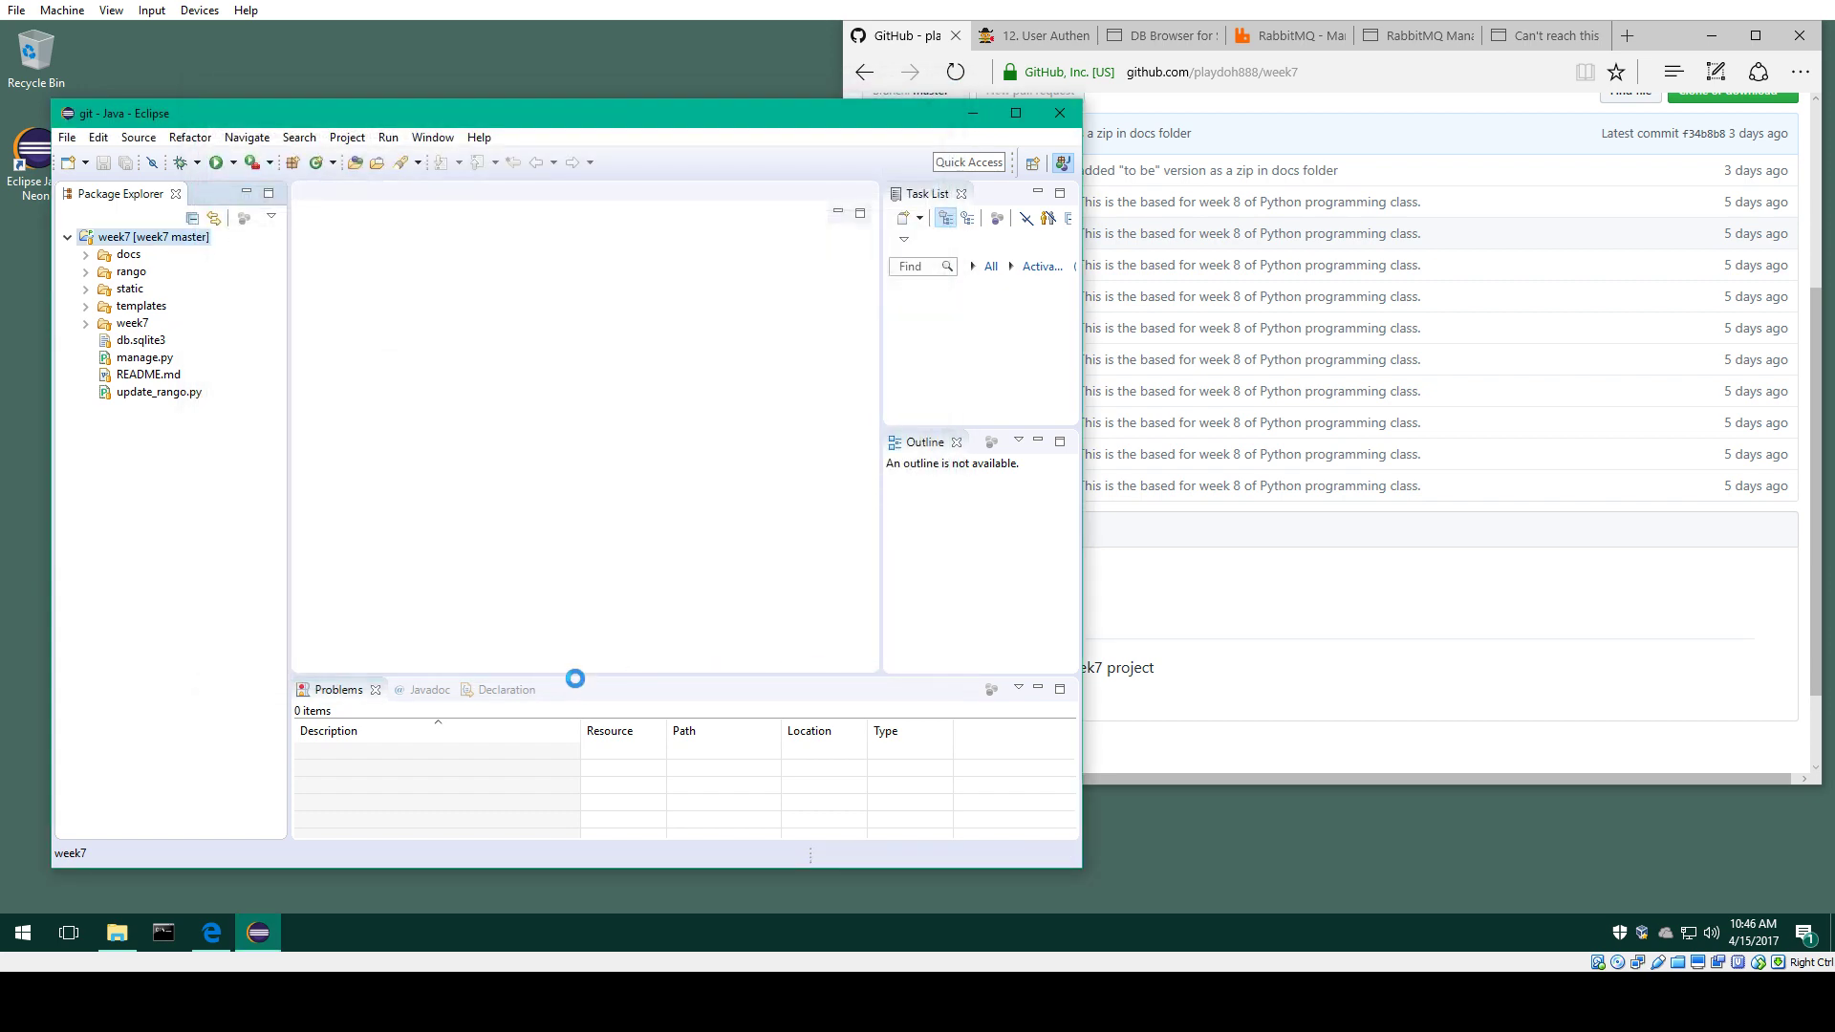
pyautogui.moveTo(573, 673); pyautogui.dragTo(579, 634)
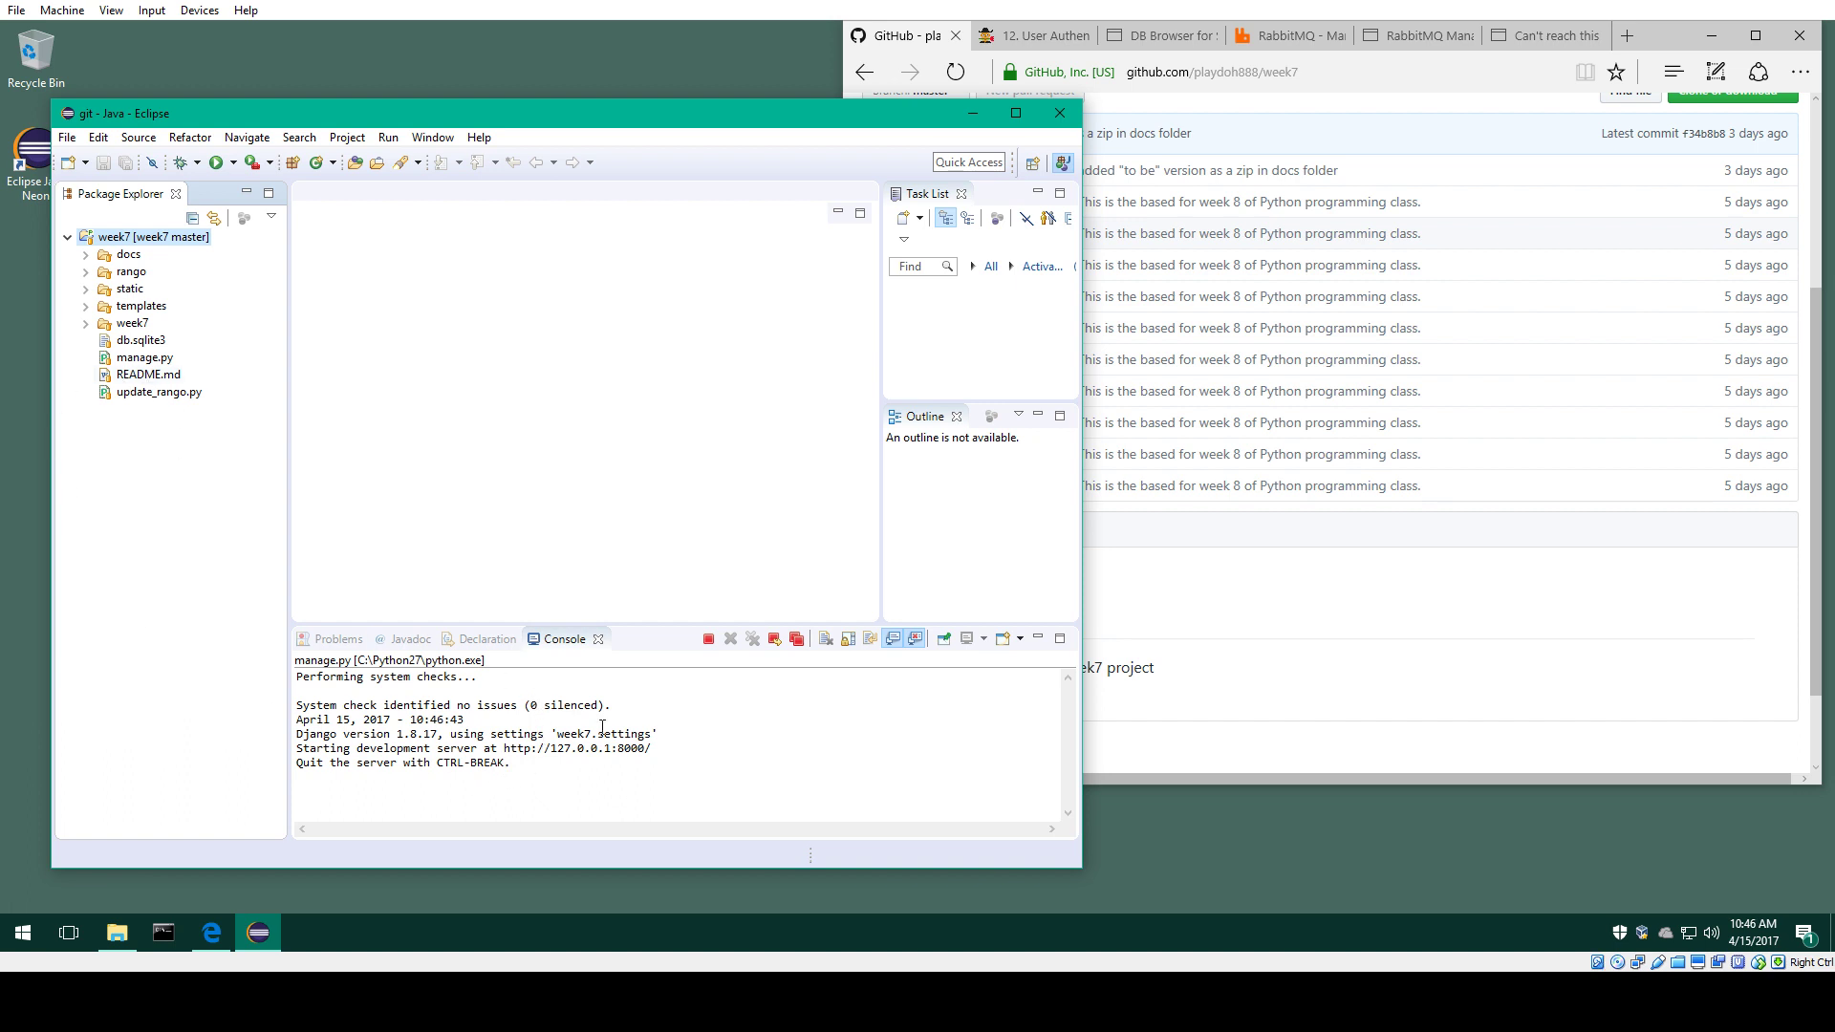
pyautogui.click(1327, 659)
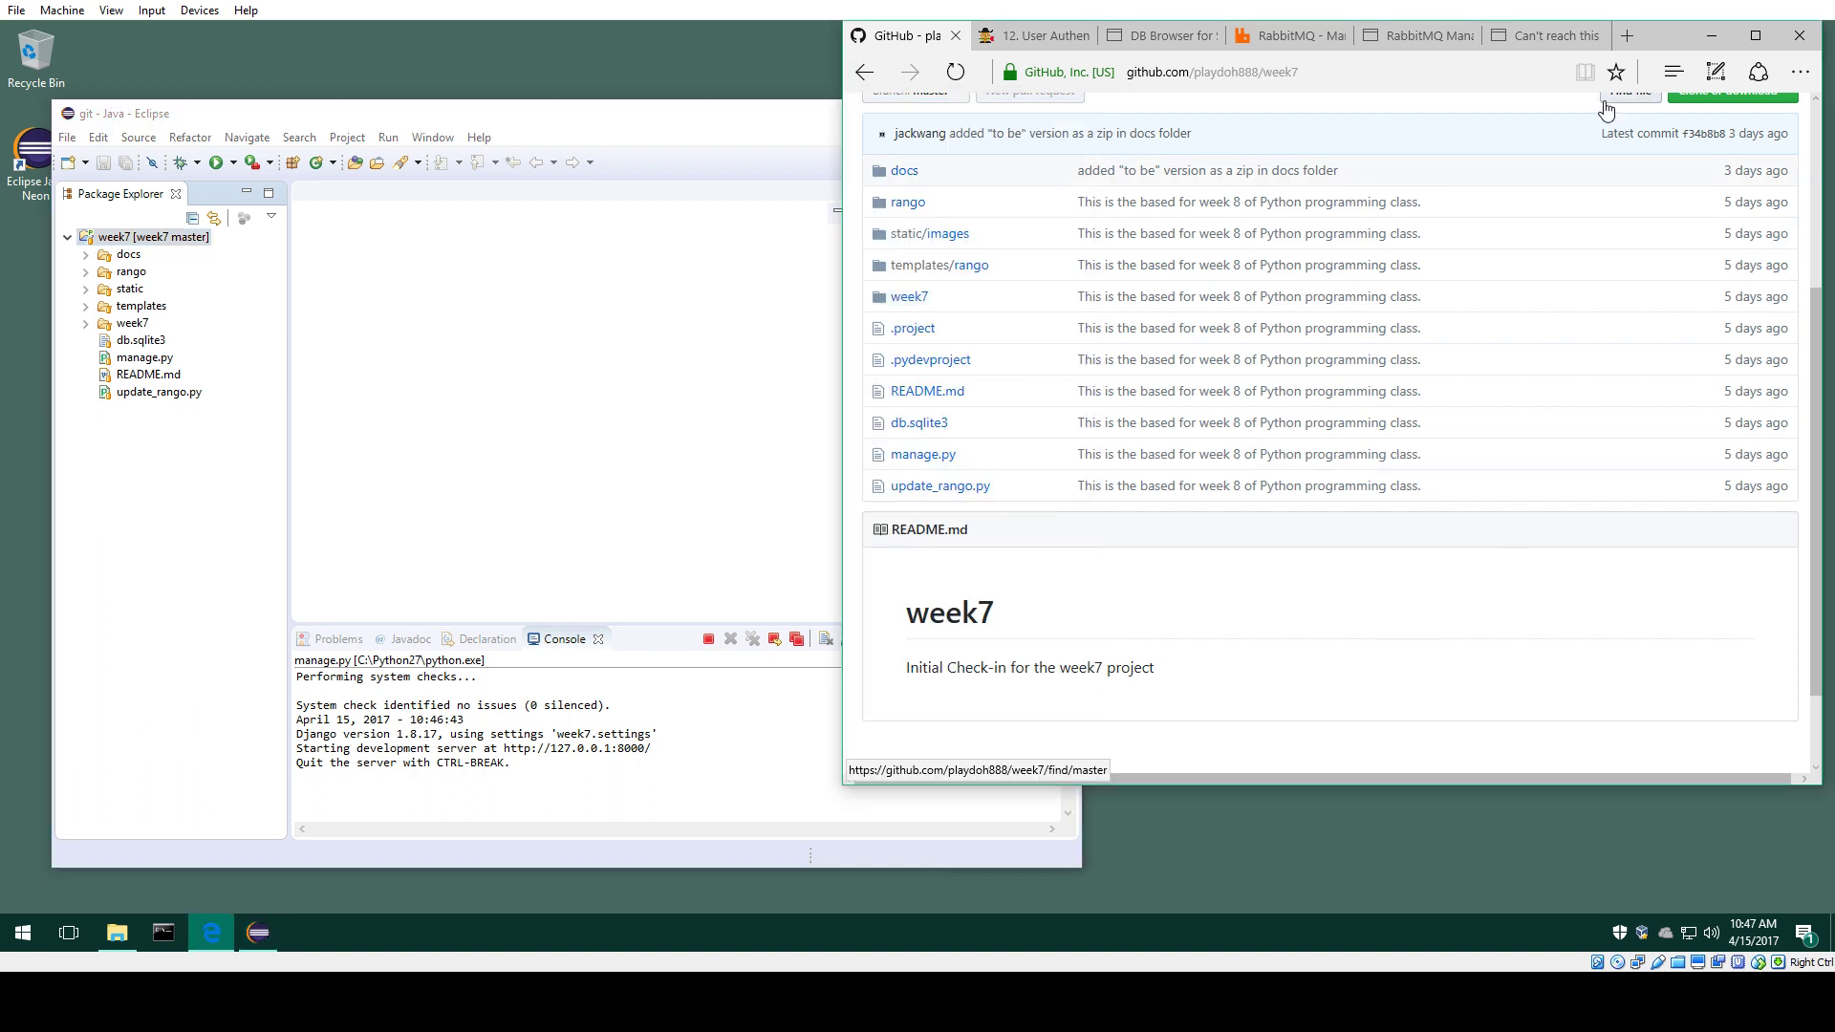
pyautogui.click(1568, 40)
pyautogui.click(1434, 73)
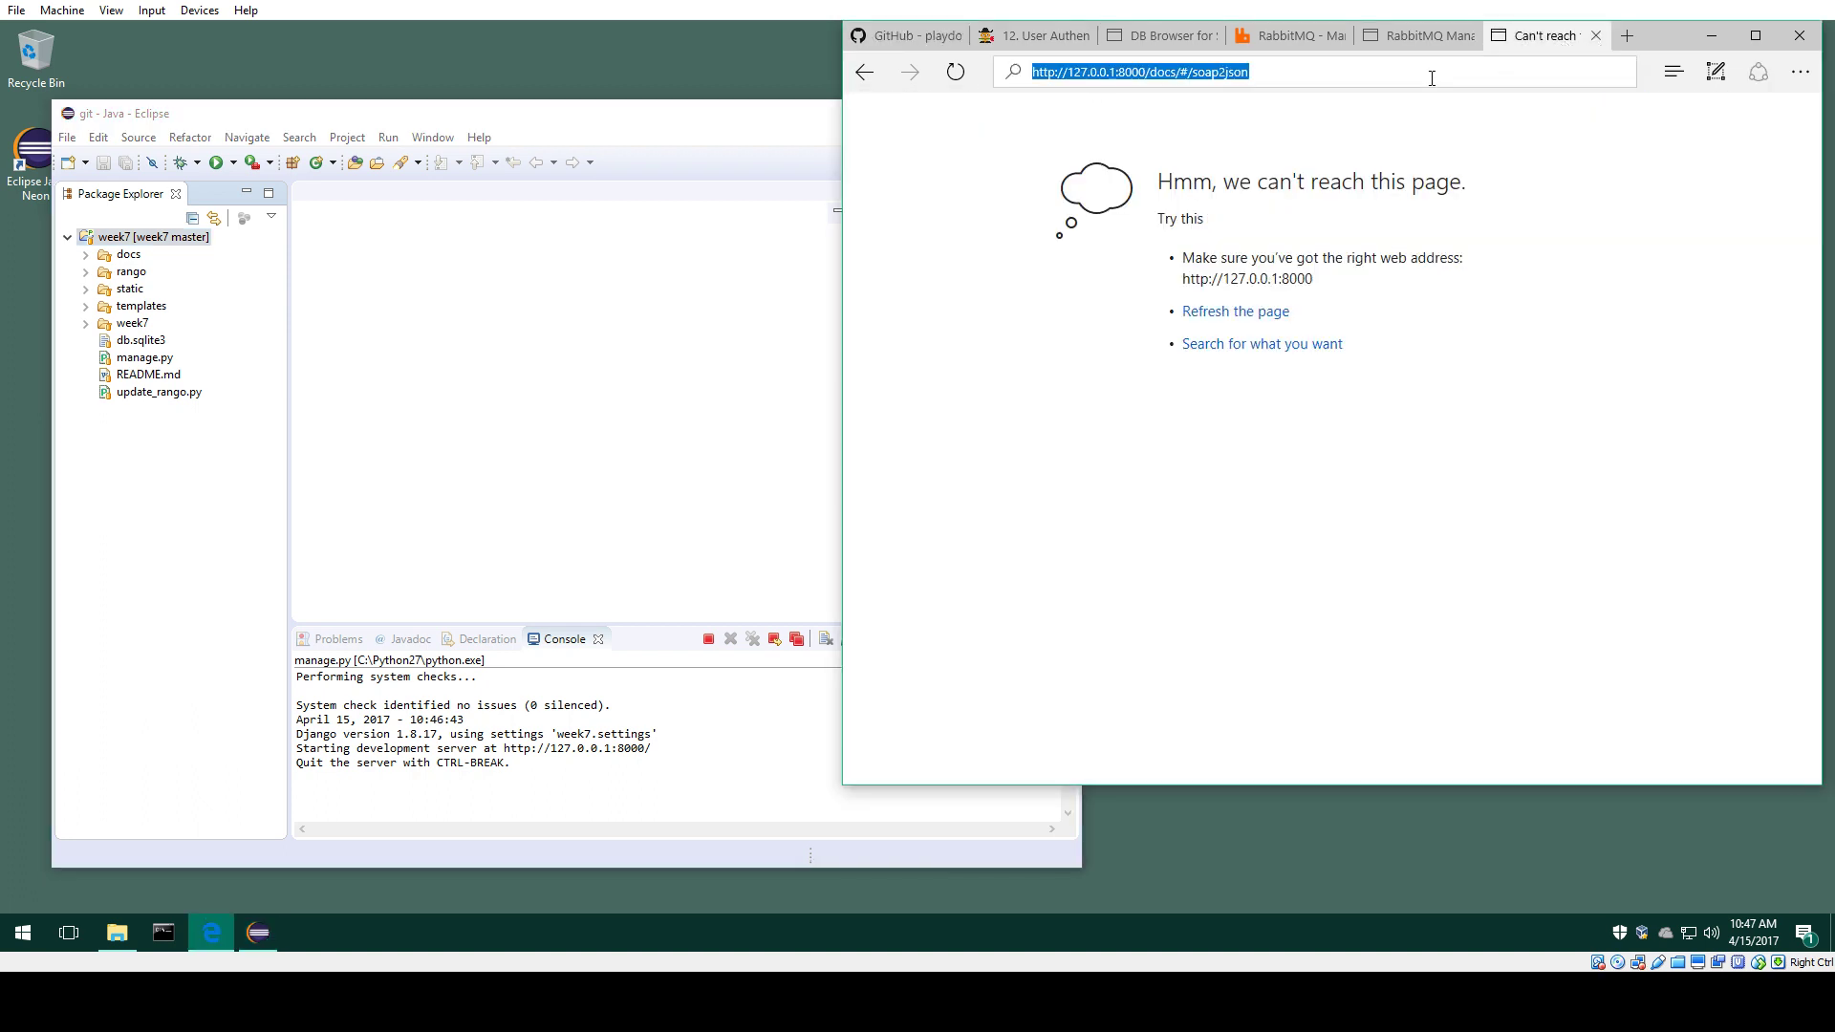
pyautogui.click(1147, 73)
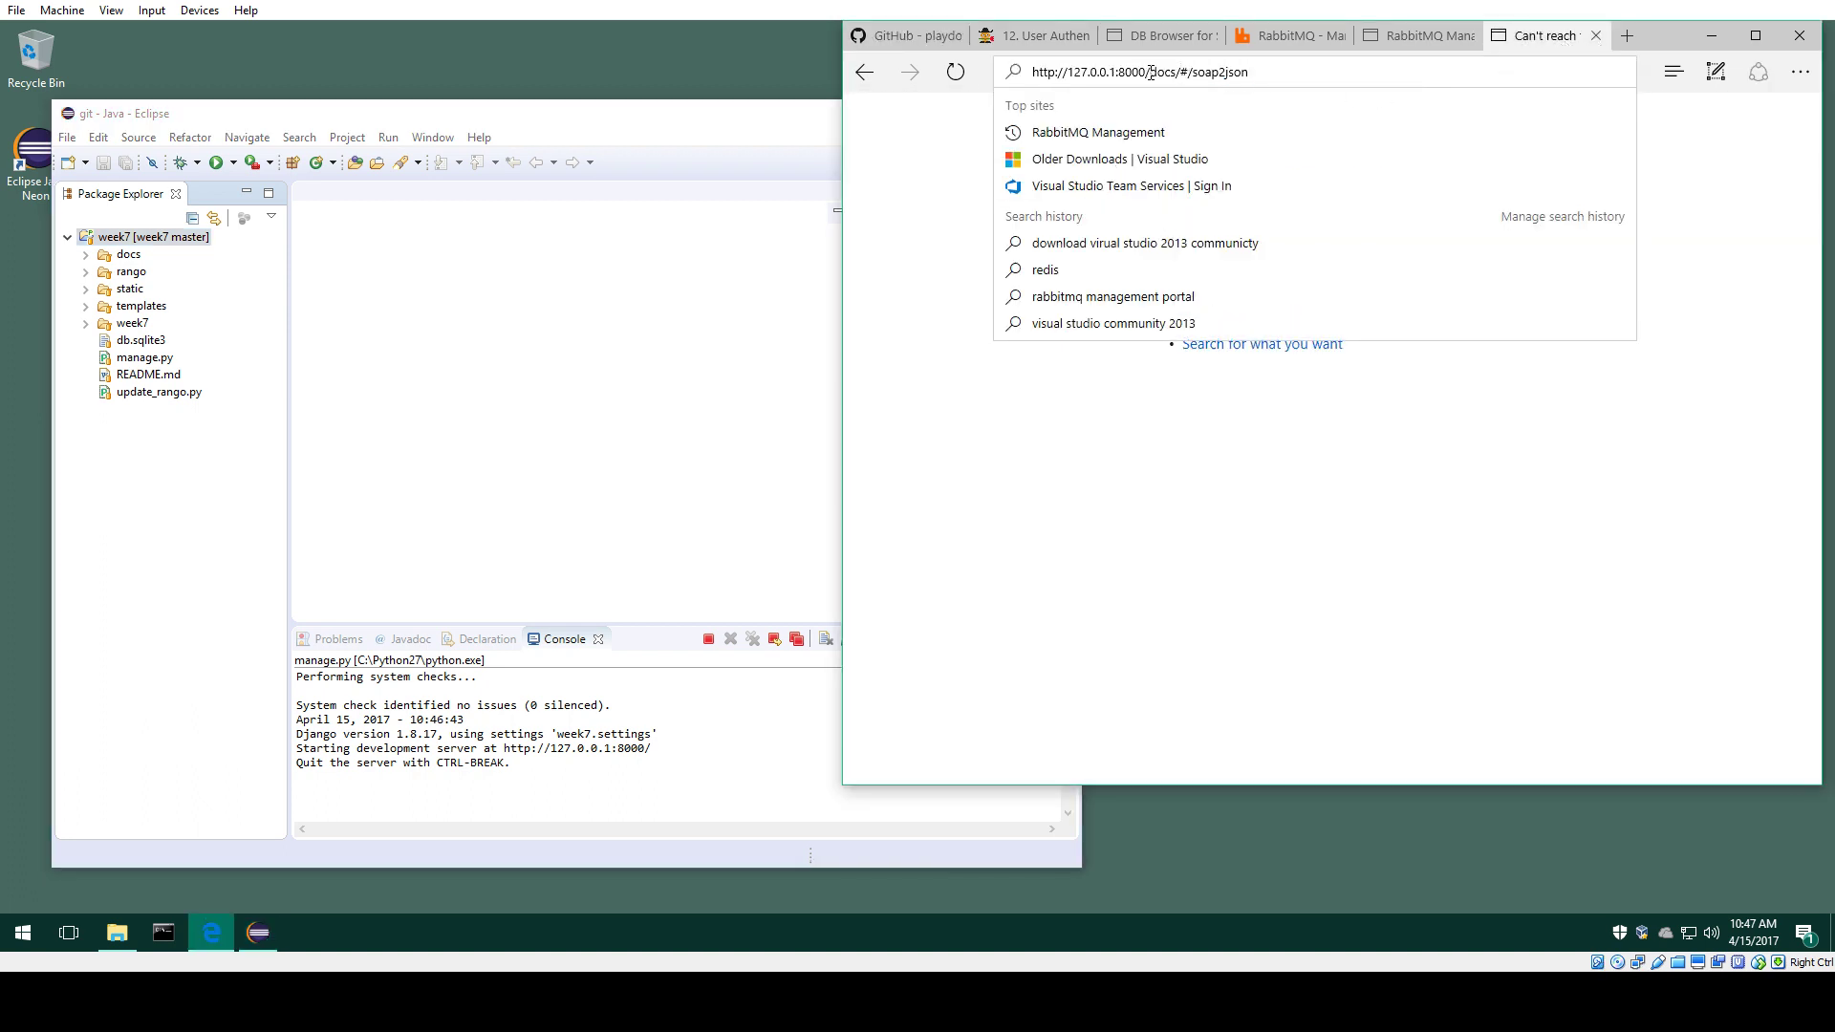
pyautogui.moveTo(1150, 73); pyautogui.dragTo(1306, 78)
pyautogui.press('BackSpace')
pyautogui.write('rango')
pyautogui.press('Return')
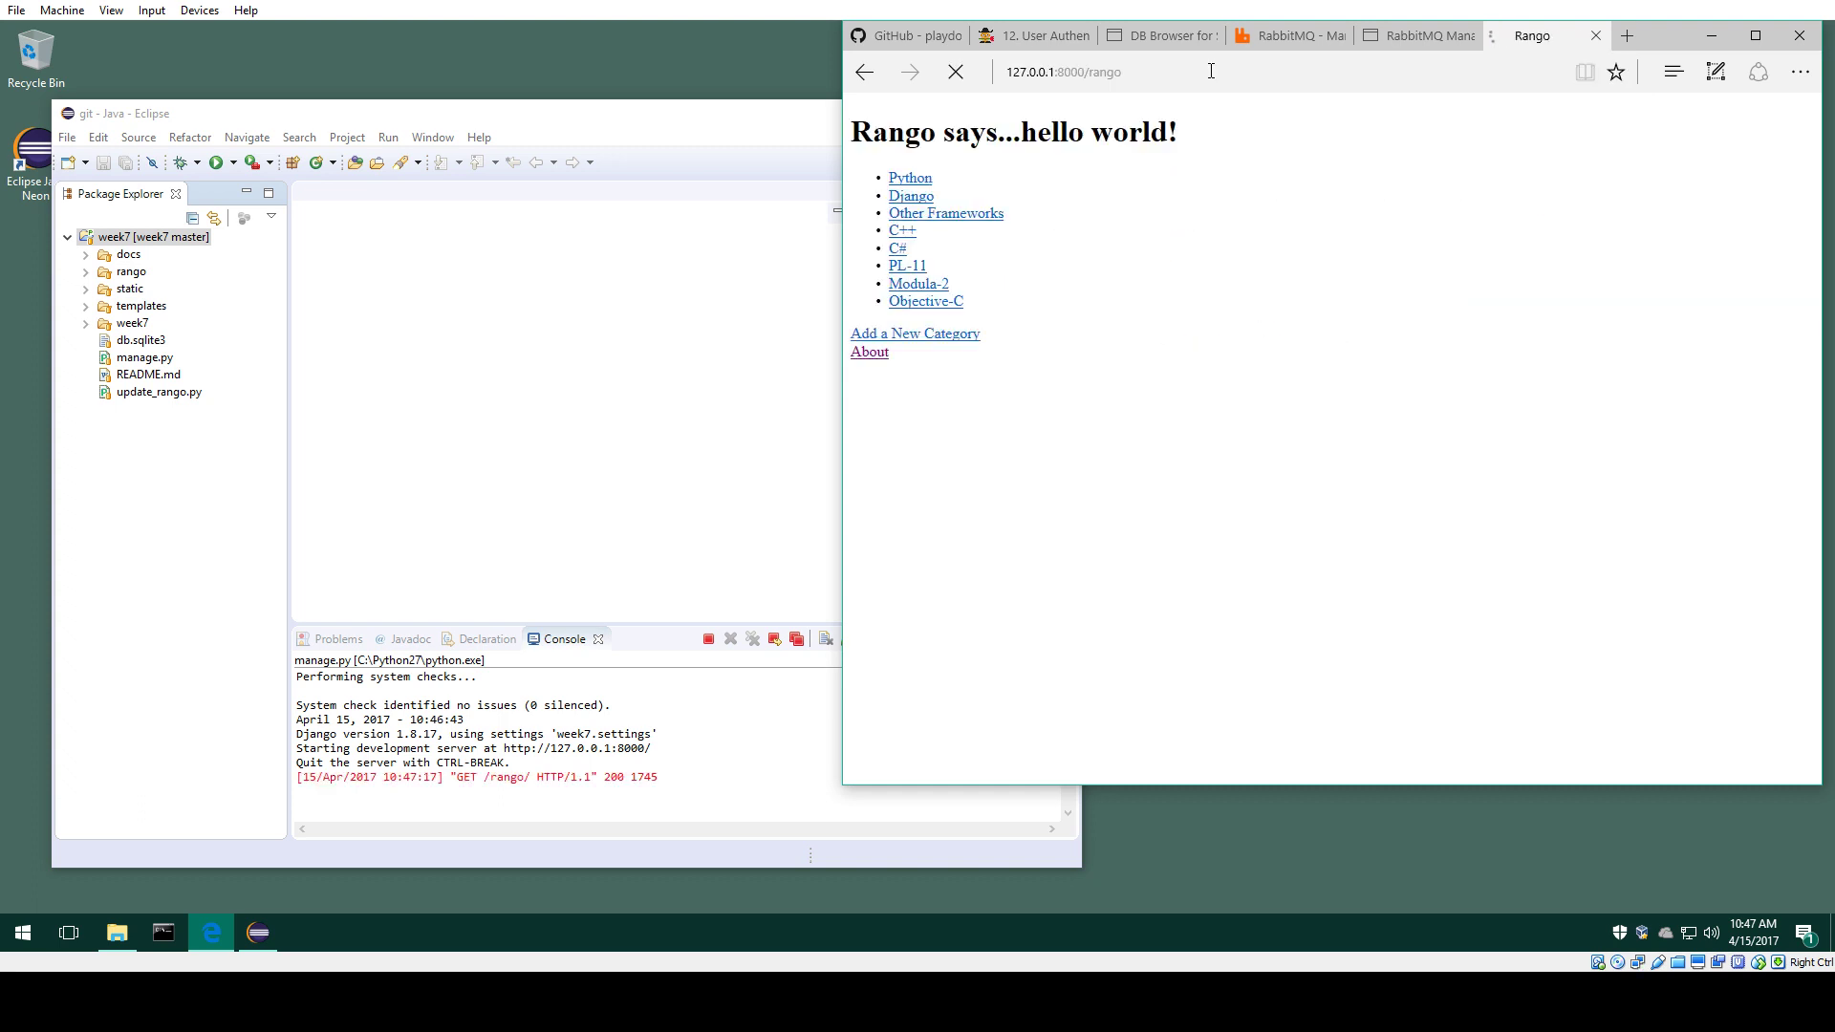
# Step: View the Python category, follow its Learn Python in 10 Minutes link and return to the category page
pyautogui.click(922, 181)
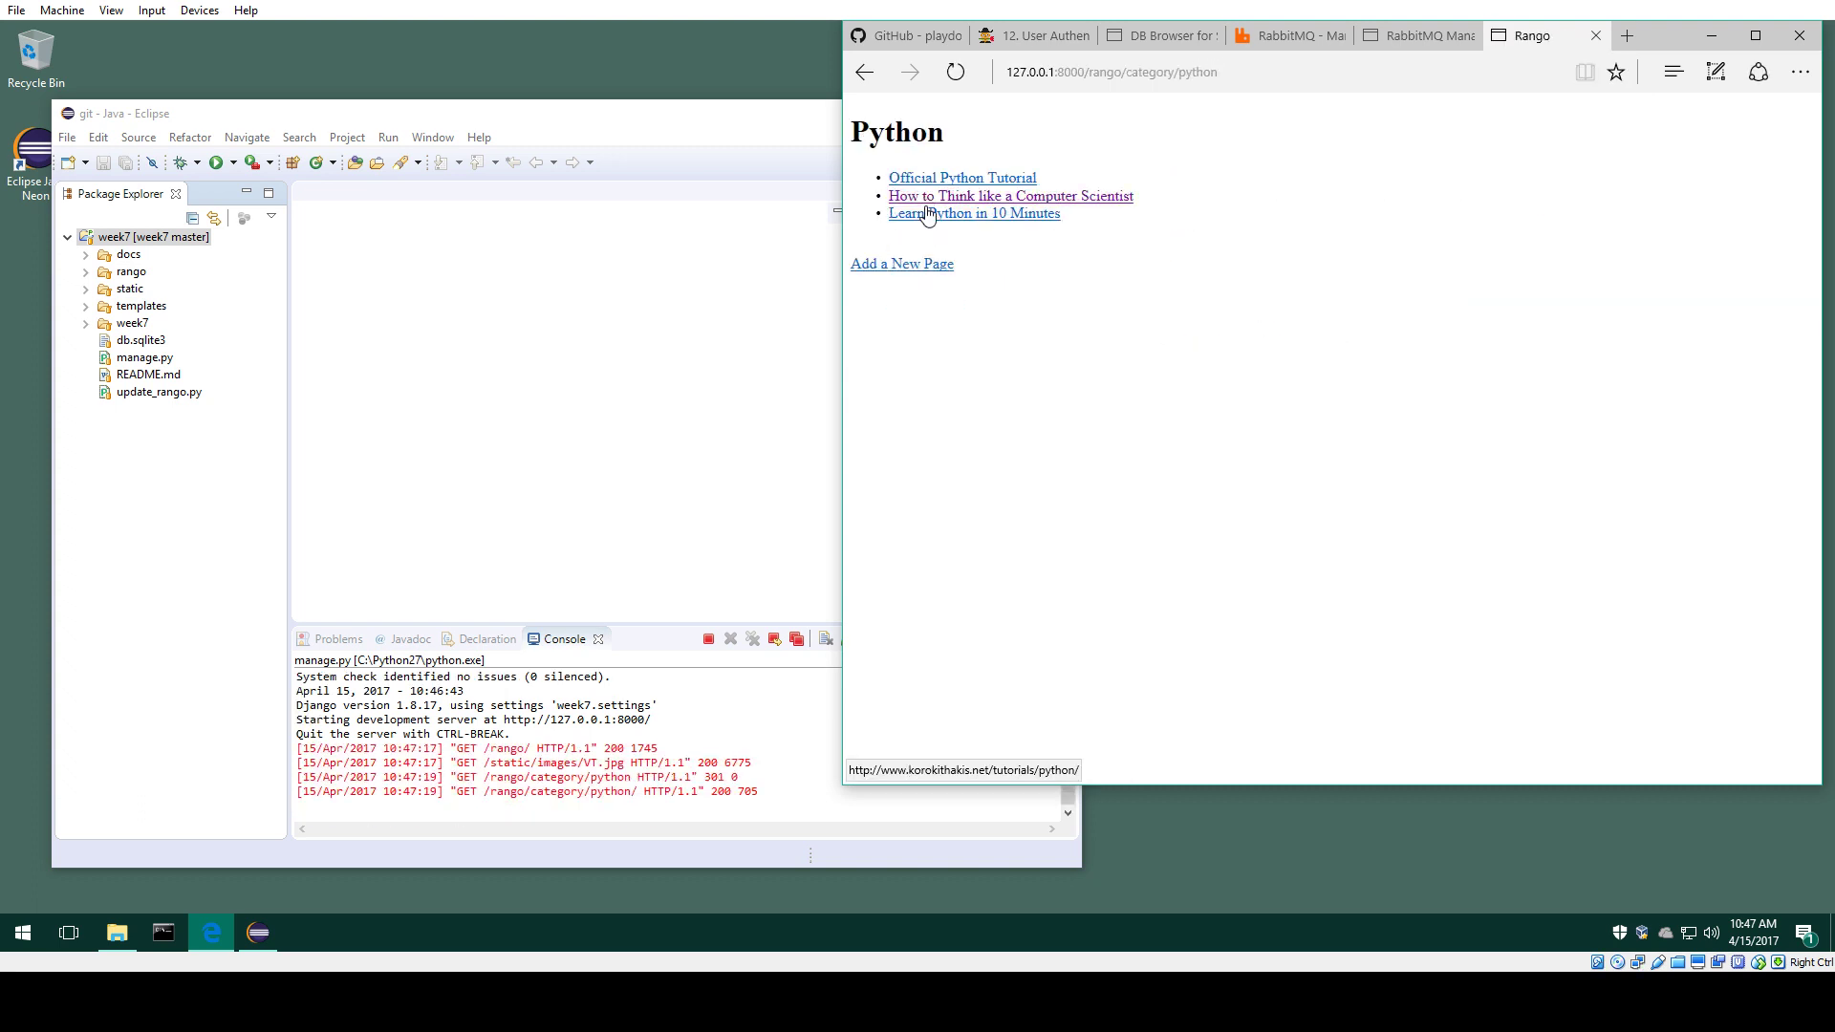
pyautogui.click(925, 213)
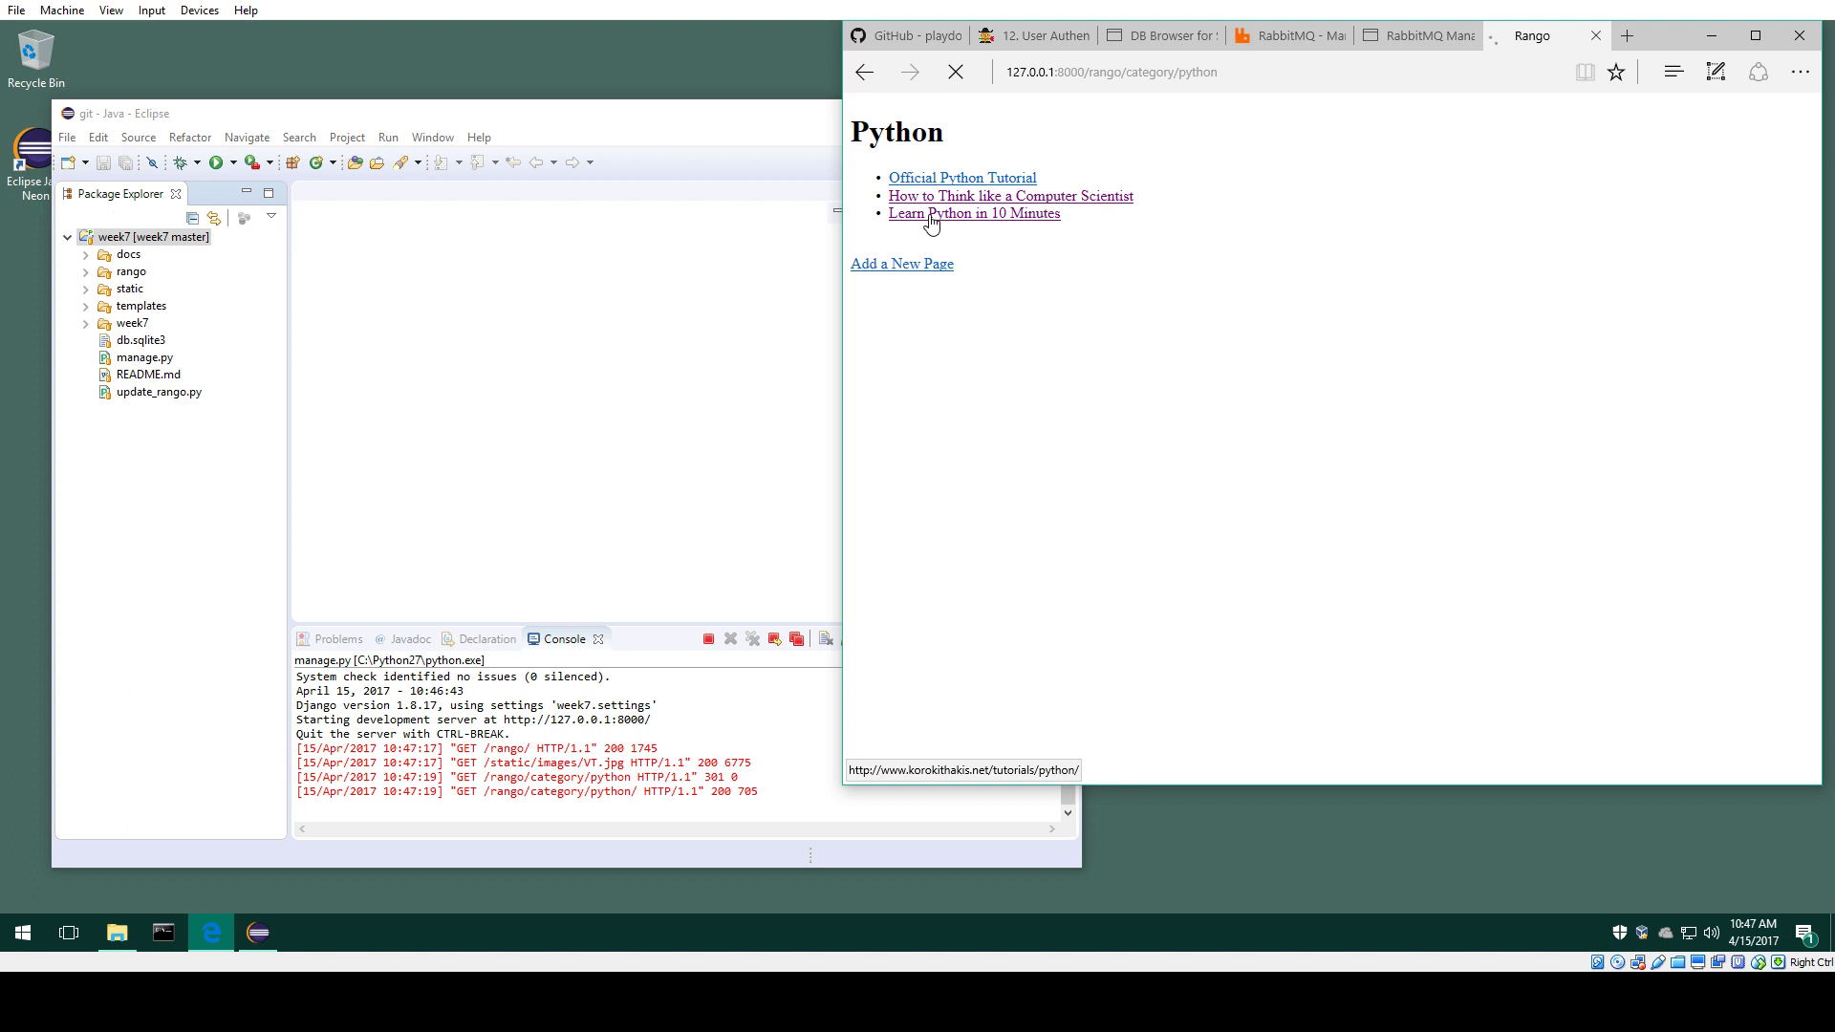
pyautogui.click(864, 72)
# Step: Switch to Eclipse, stop the running development server and exit Eclipse
pyautogui.click(631, 386)
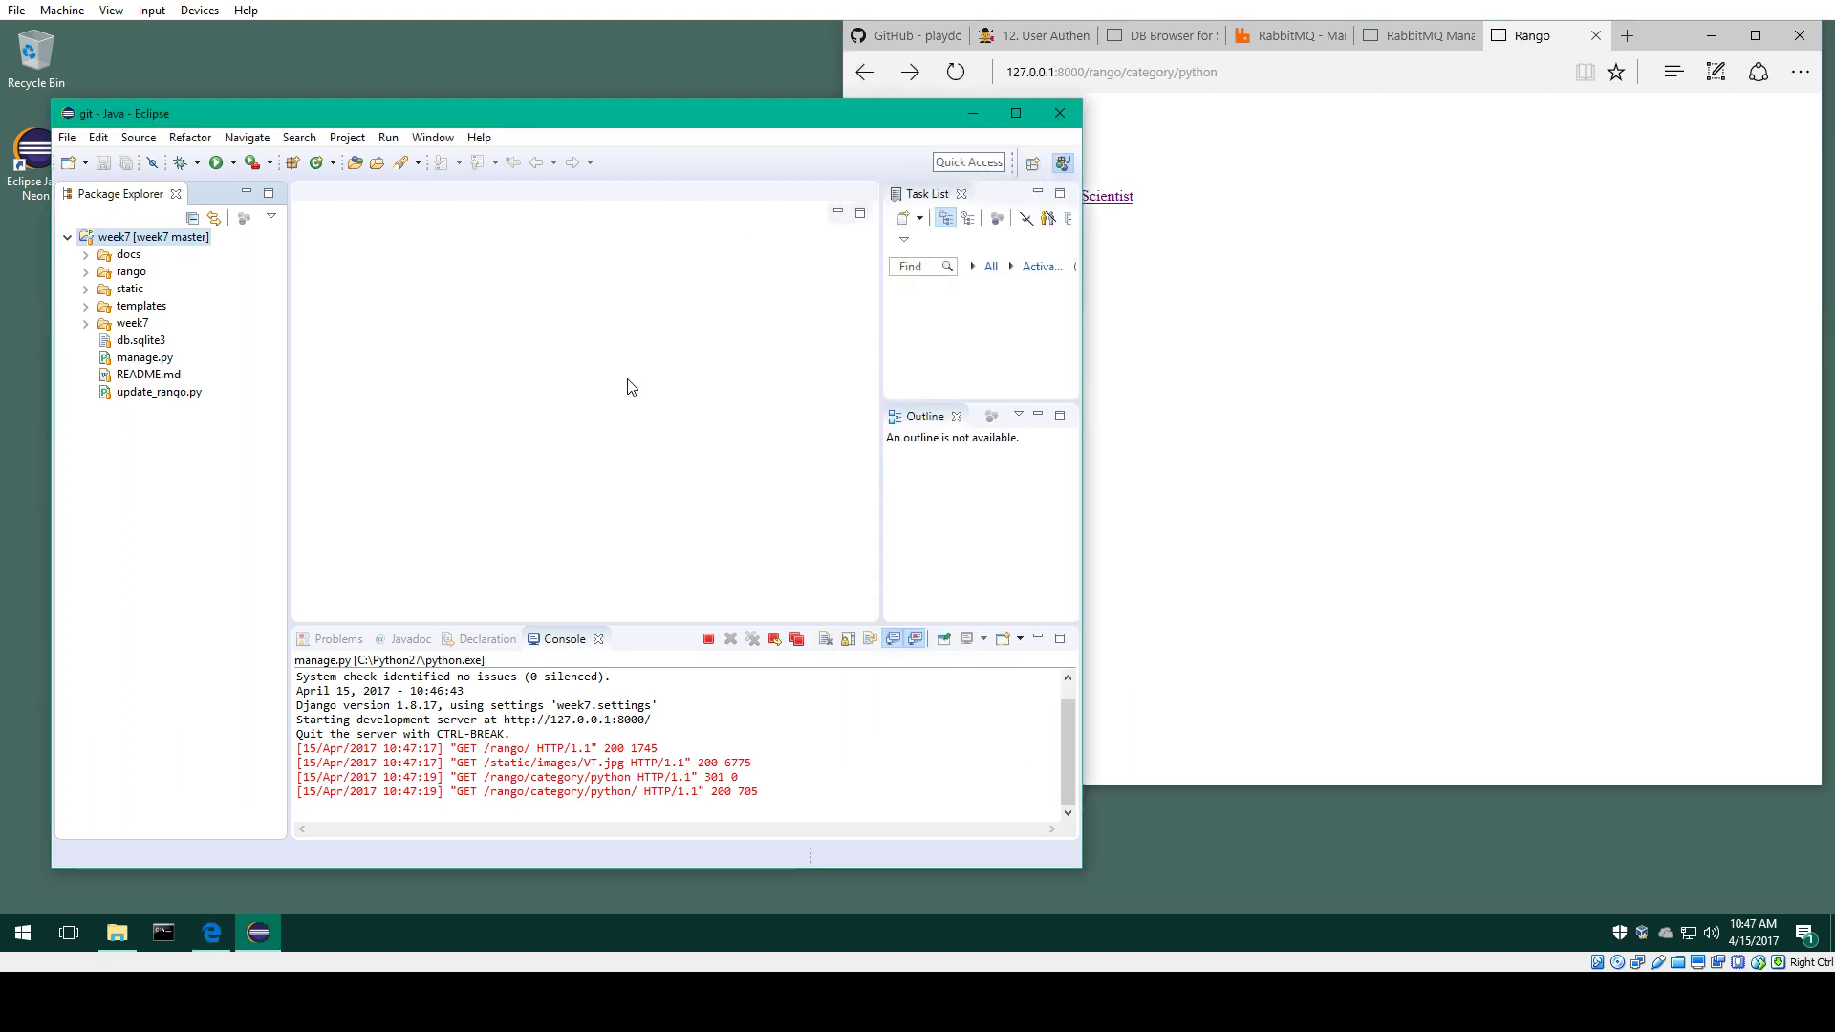
pyautogui.click(797, 638)
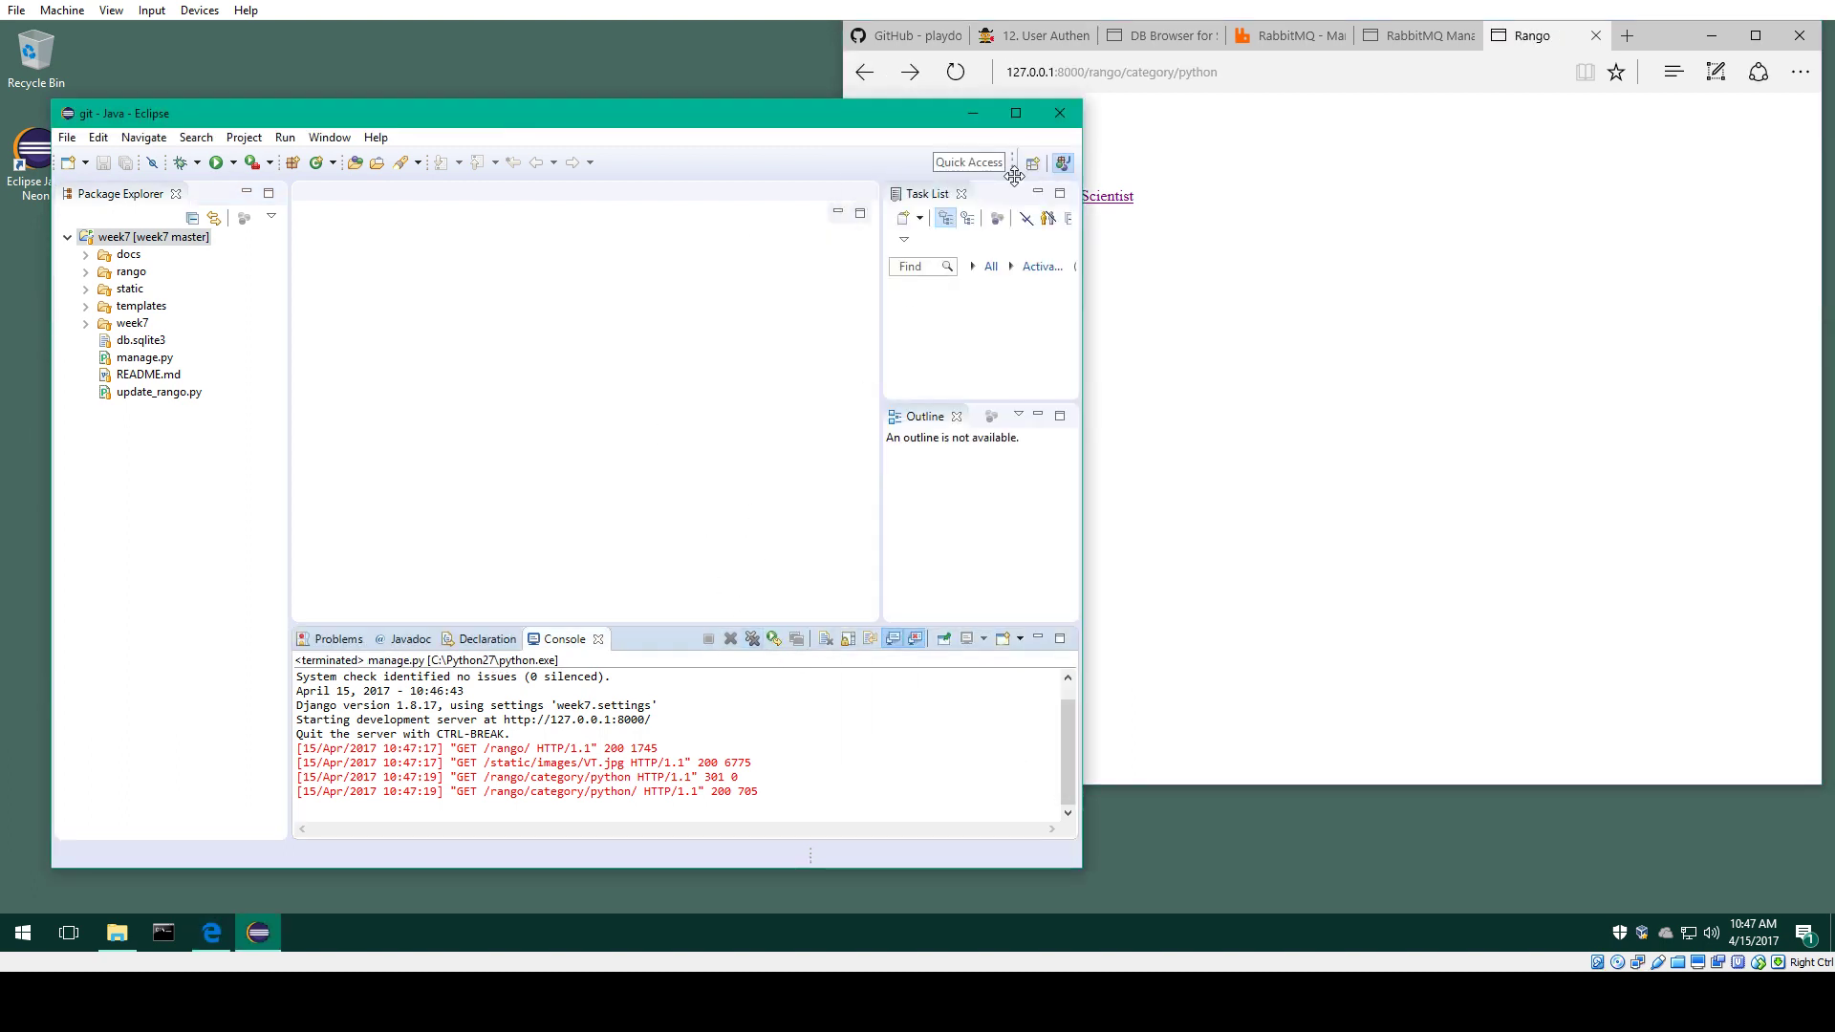
pyautogui.click(1059, 113)
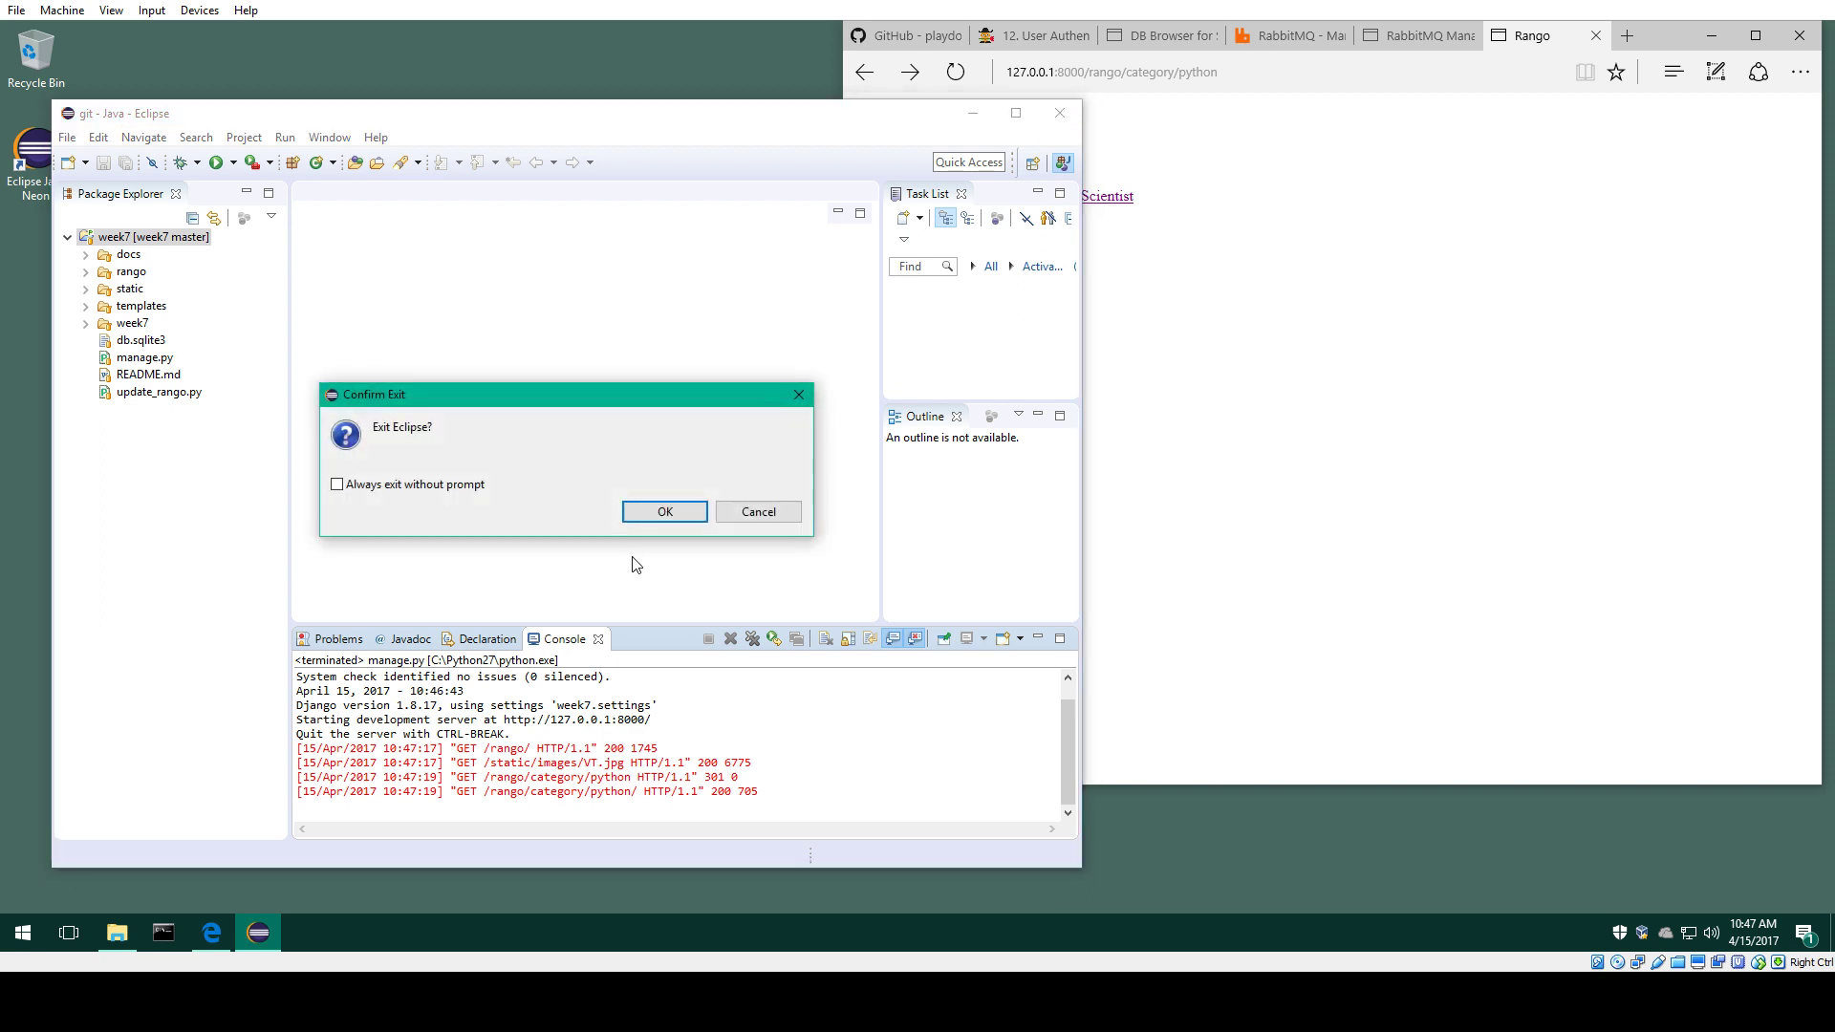
pyautogui.click(667, 512)
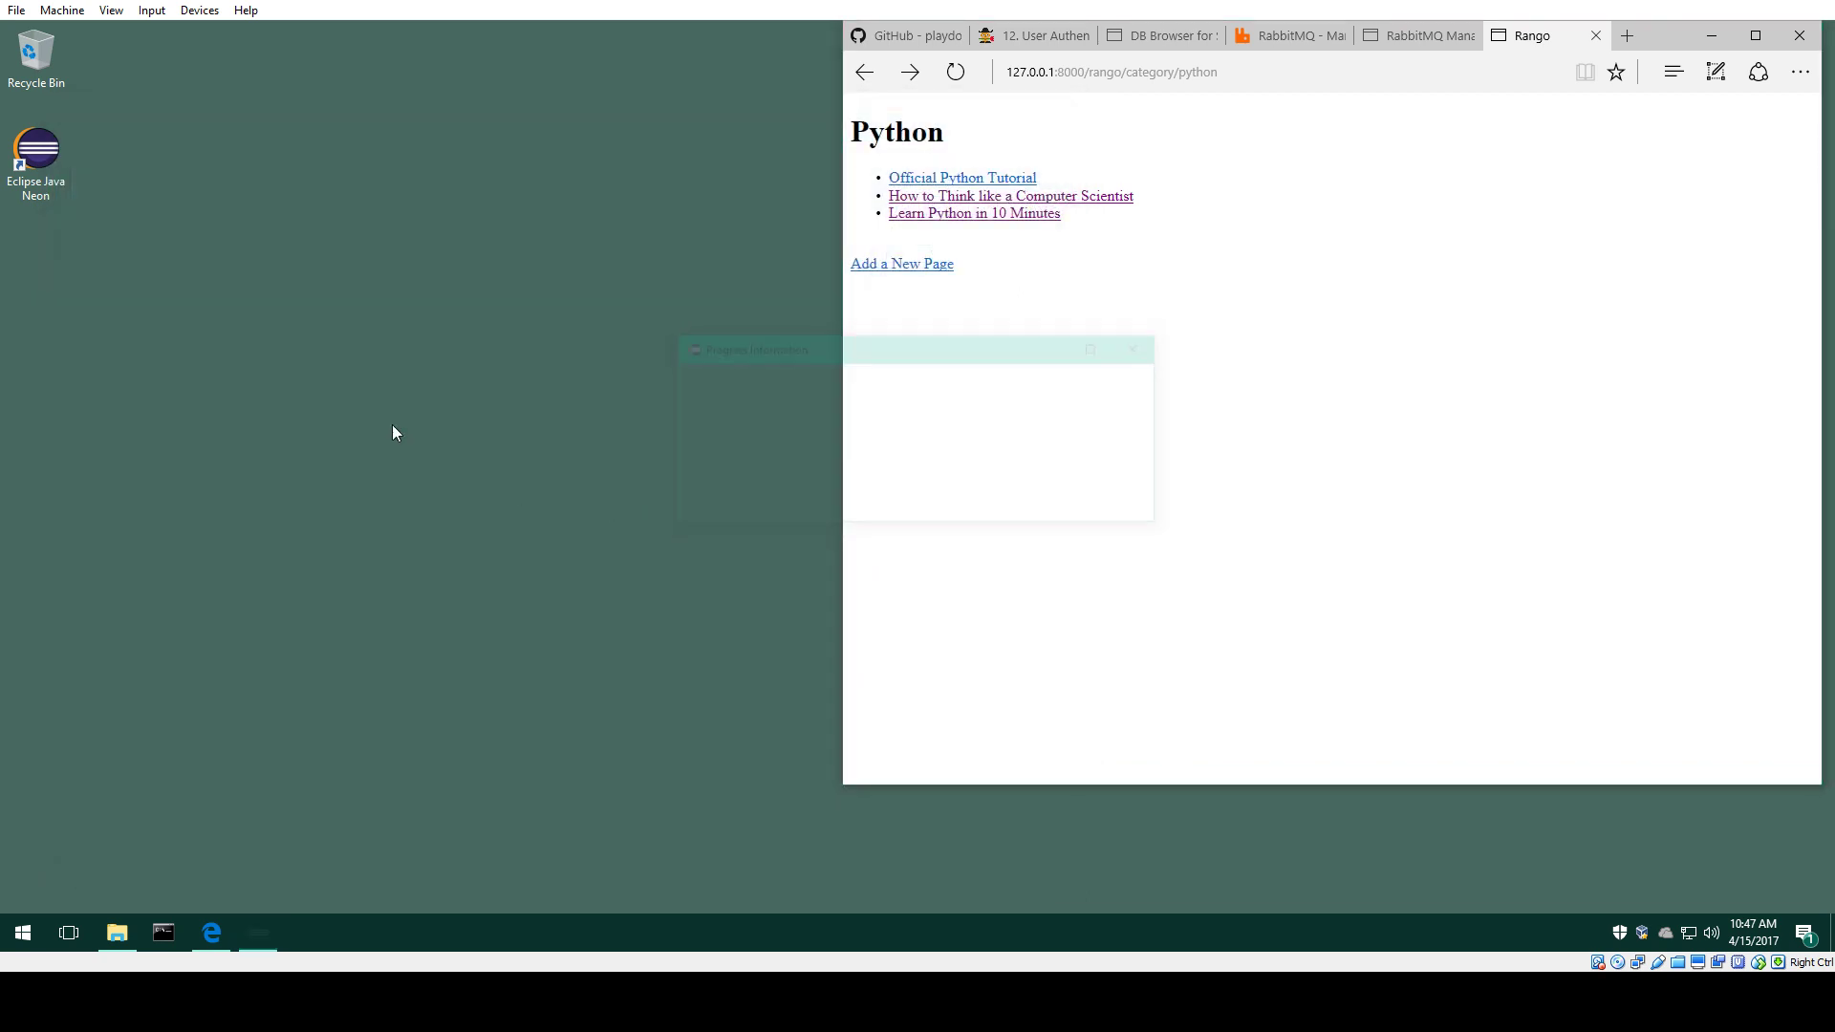
# Step: Relaunch Eclipse with the workspace C:\Users\student\git, close the welcome page and expand the week7 project
pyautogui.doubleClick(30, 168)
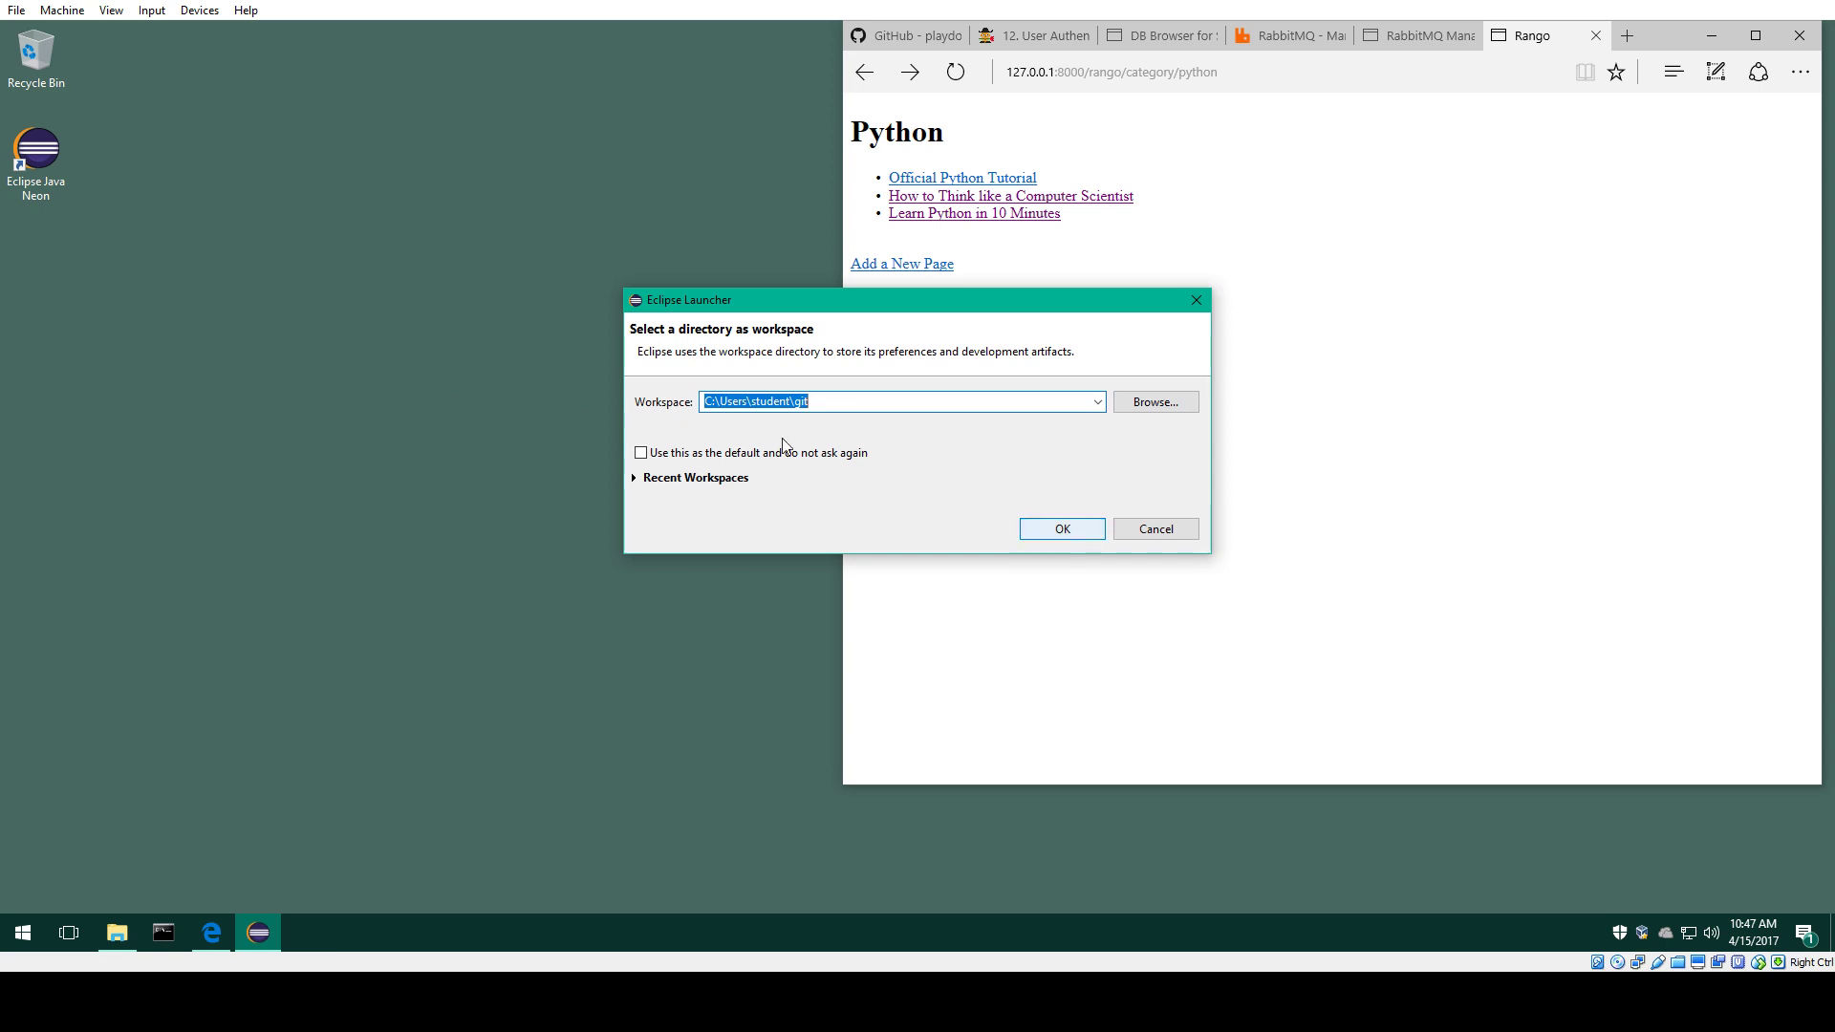
pyautogui.click(1069, 531)
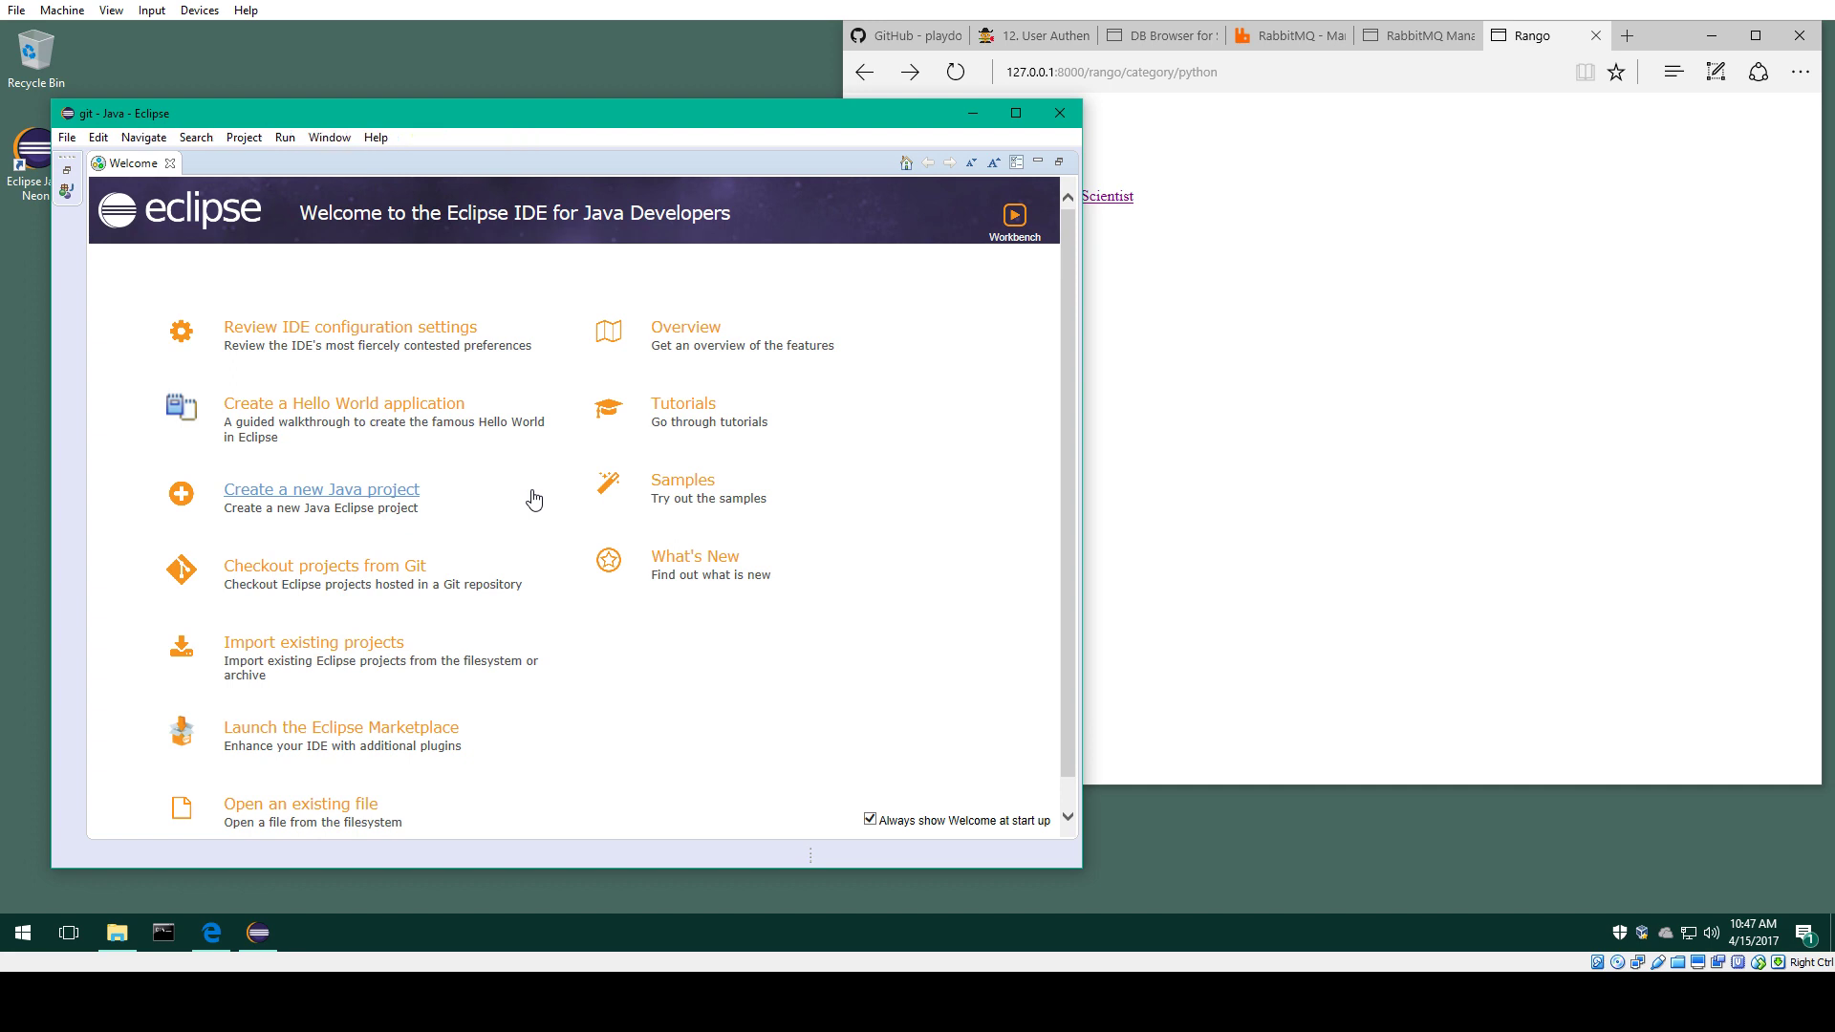
pyautogui.click(171, 164)
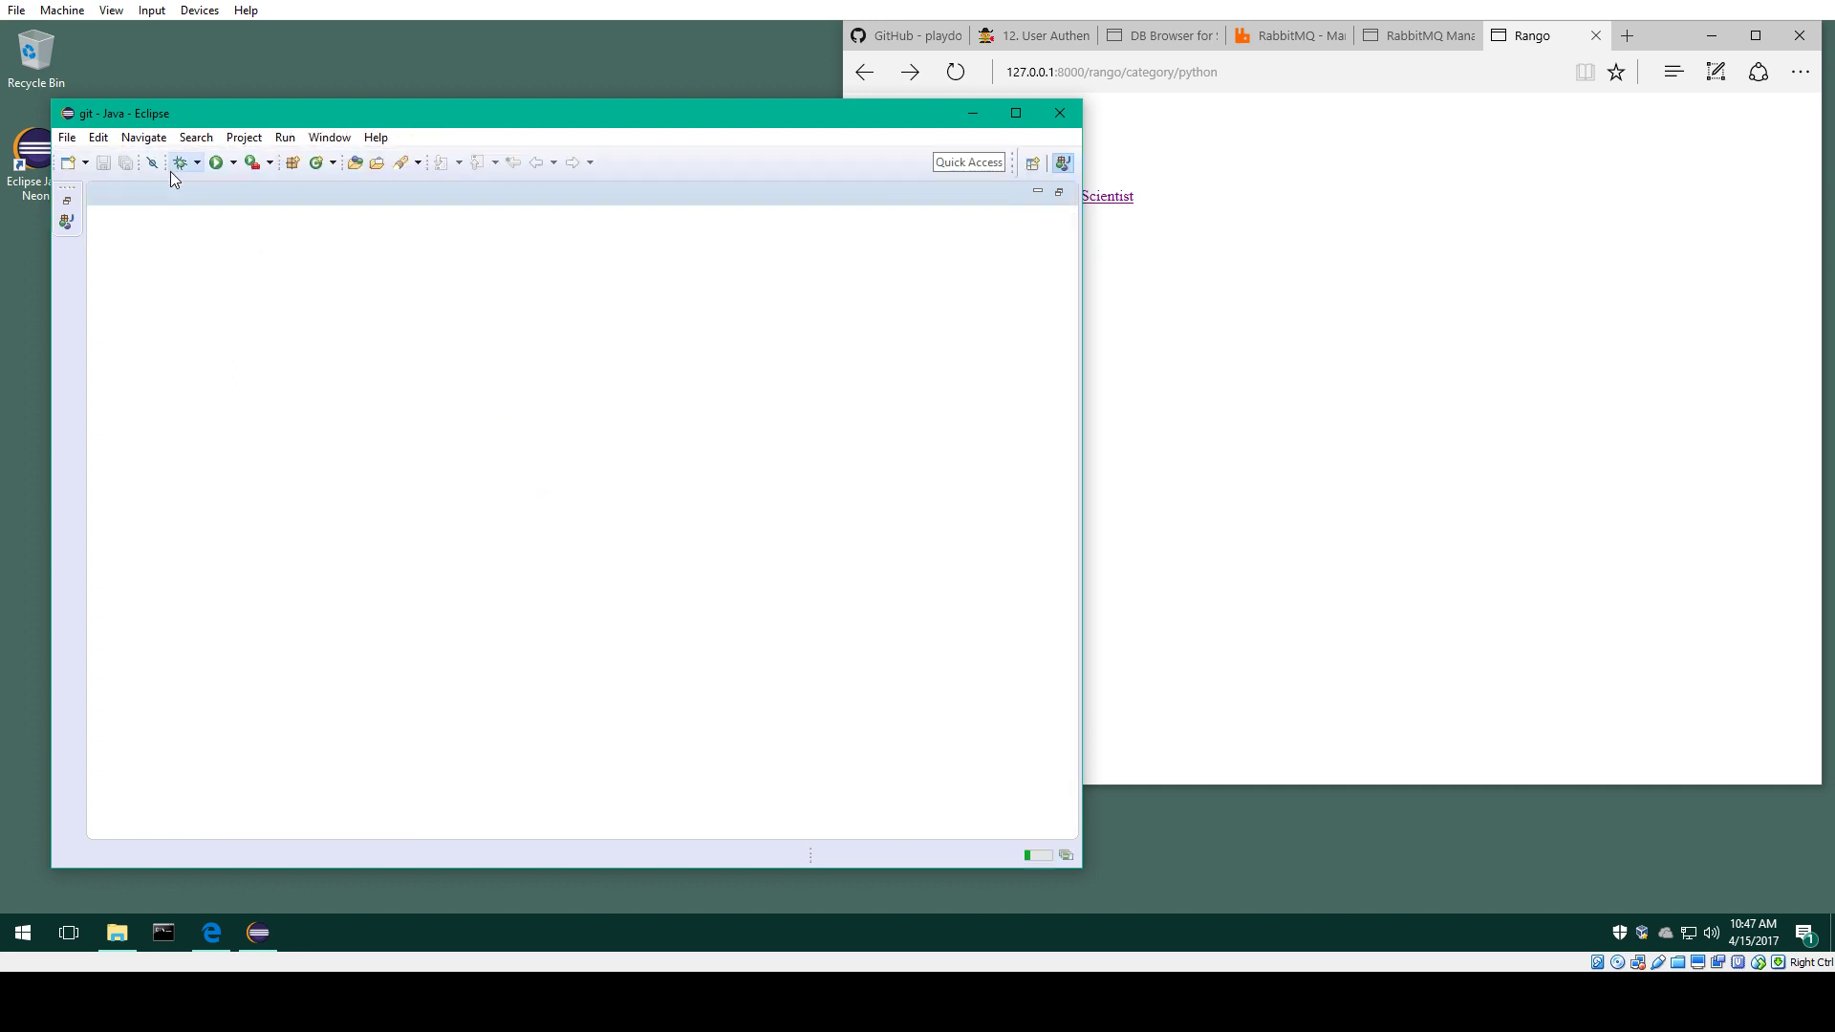
pyautogui.click(110, 242)
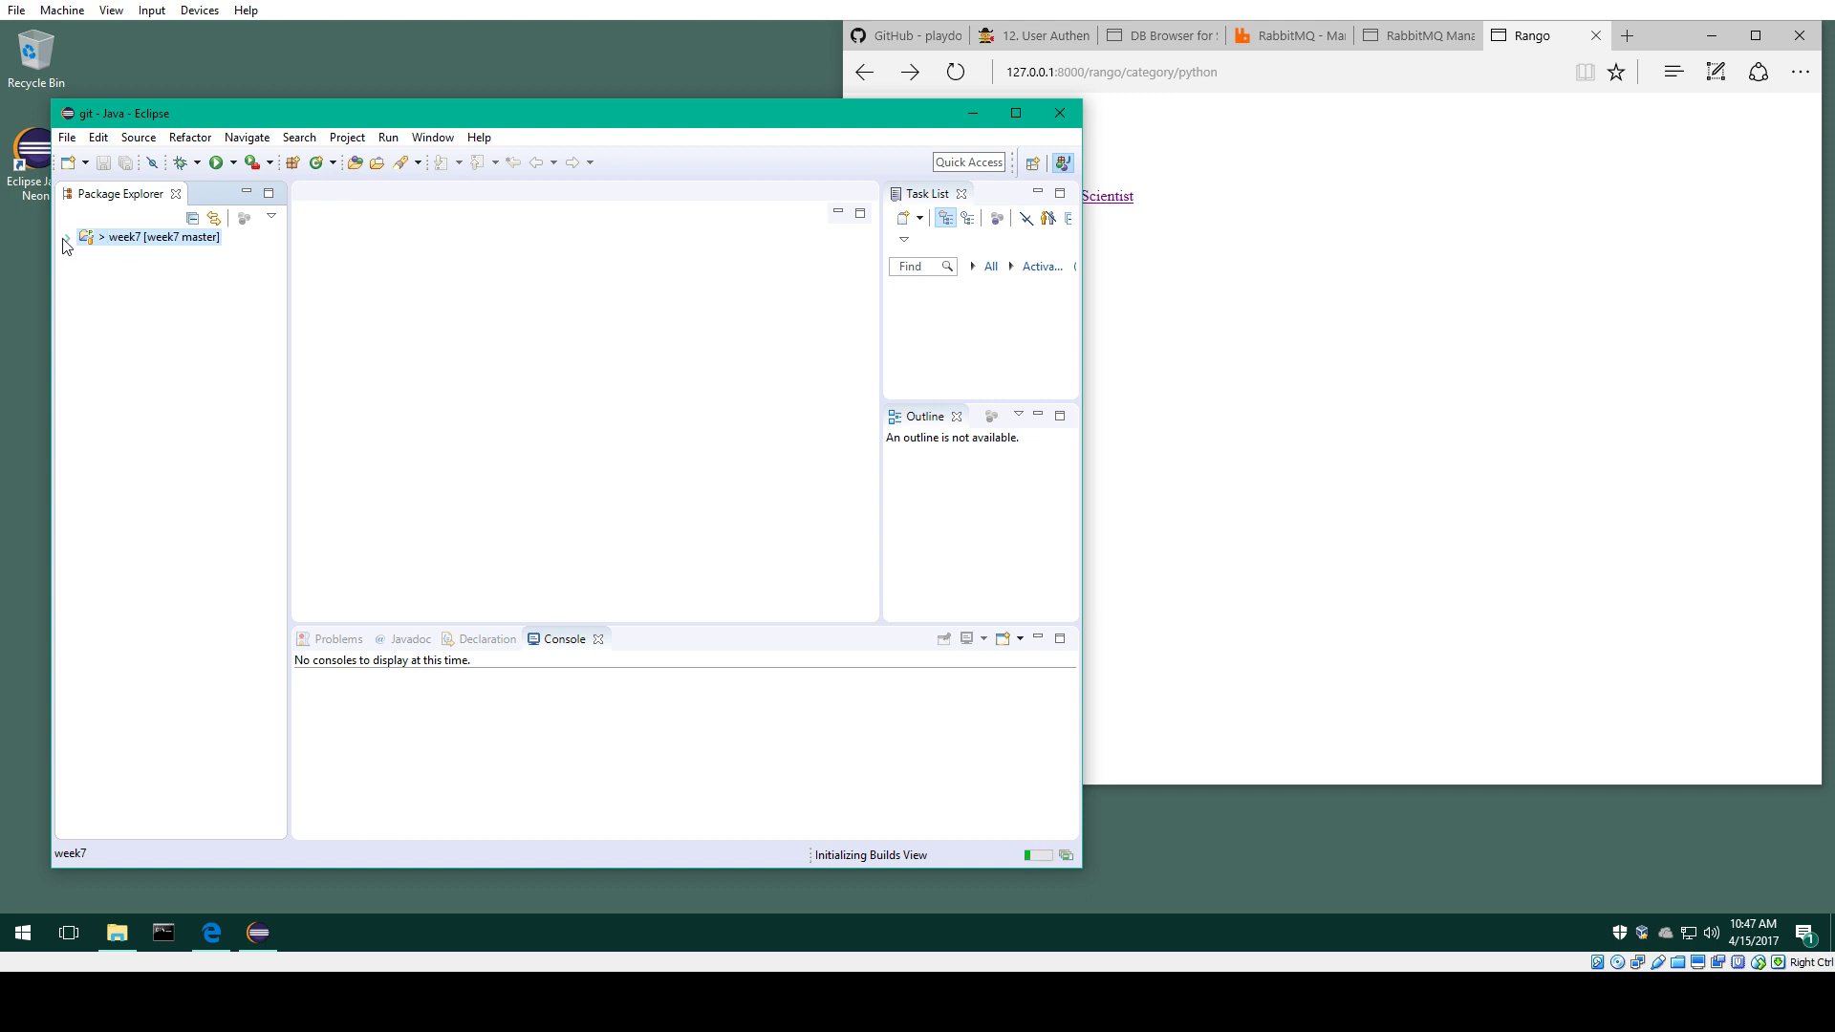
pyautogui.click(68, 239)
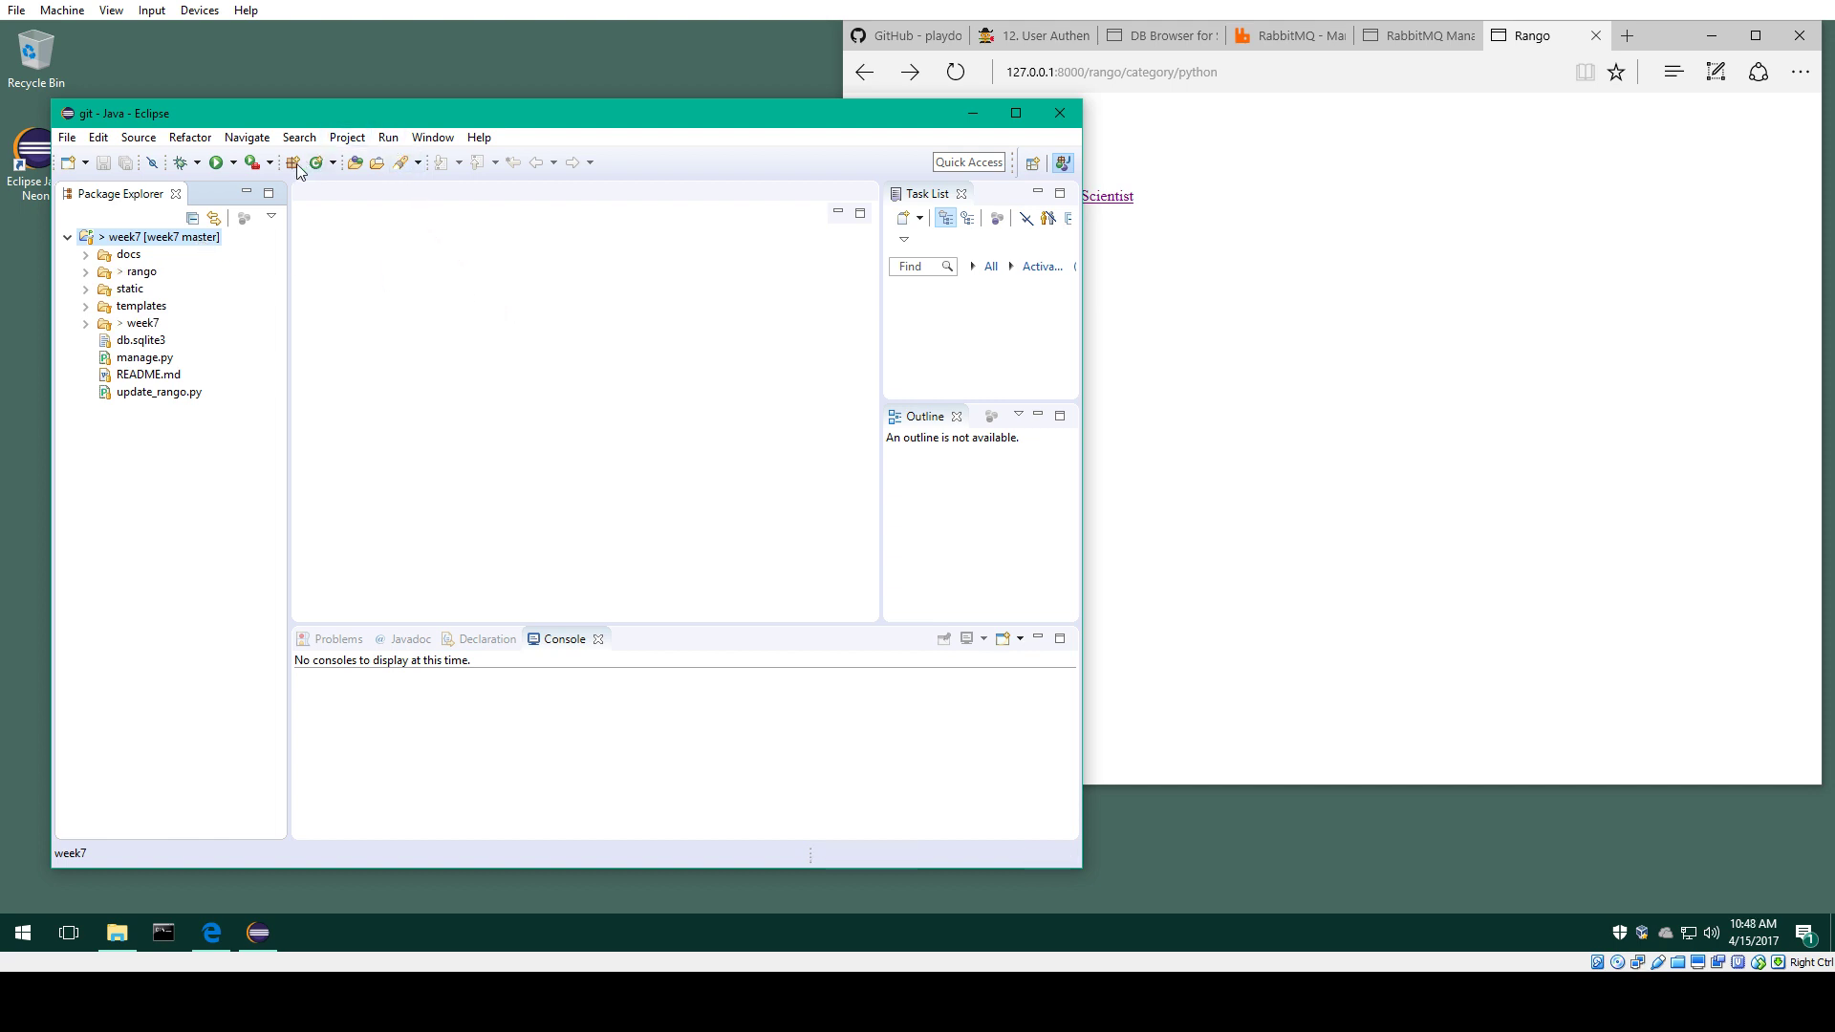
# Step: Launch the saved run_week7 configuration and reload the Python category page in the browser
pyautogui.click(234, 165)
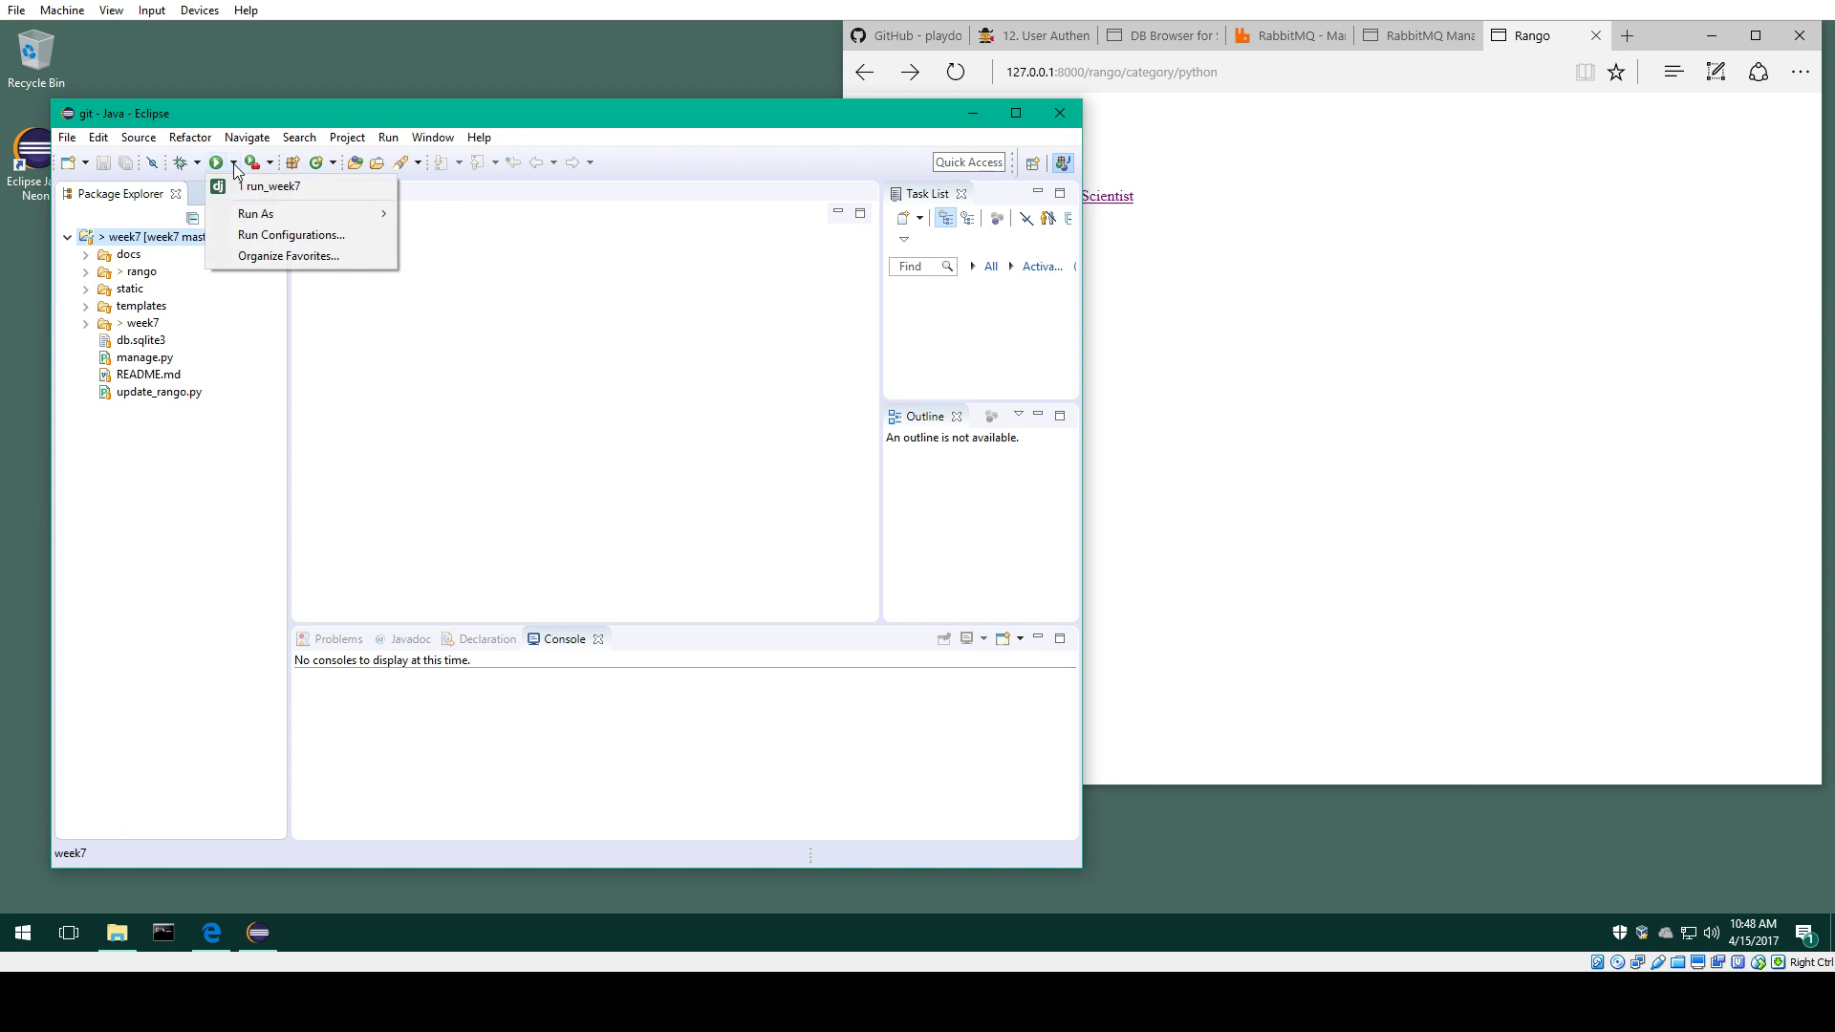
pyautogui.click(287, 197)
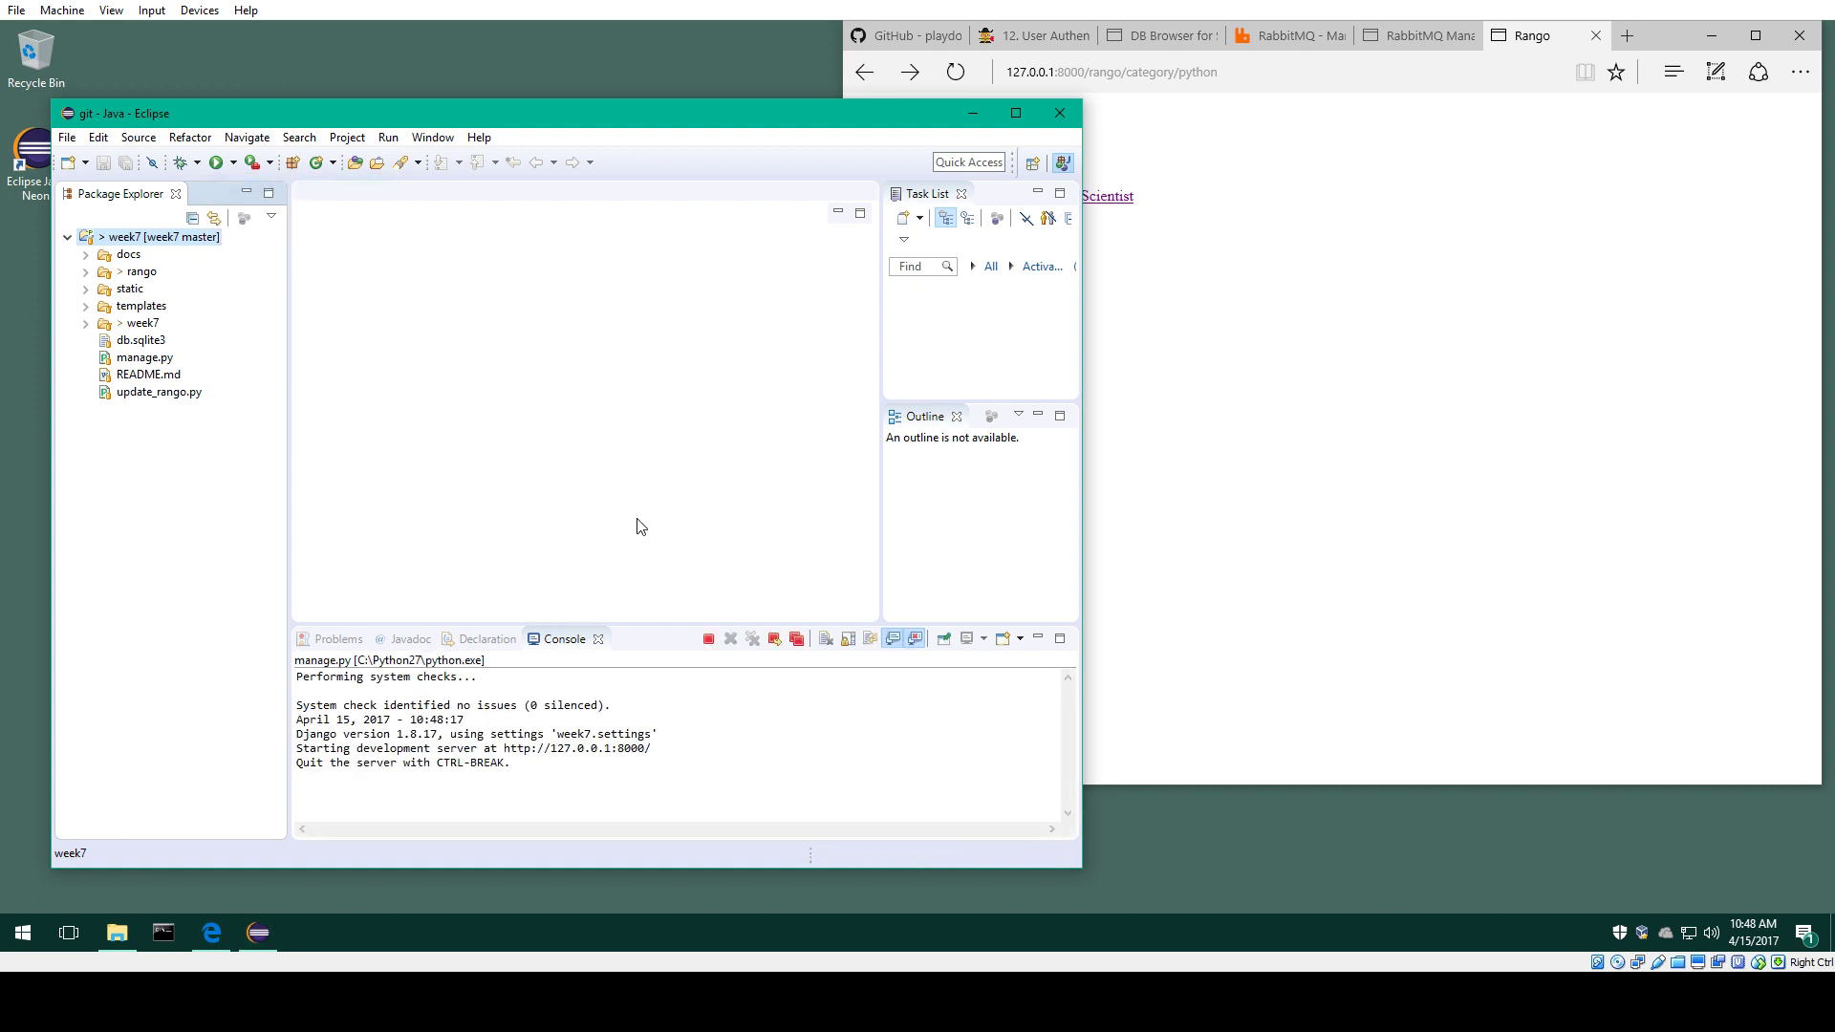
pyautogui.click(1419, 364)
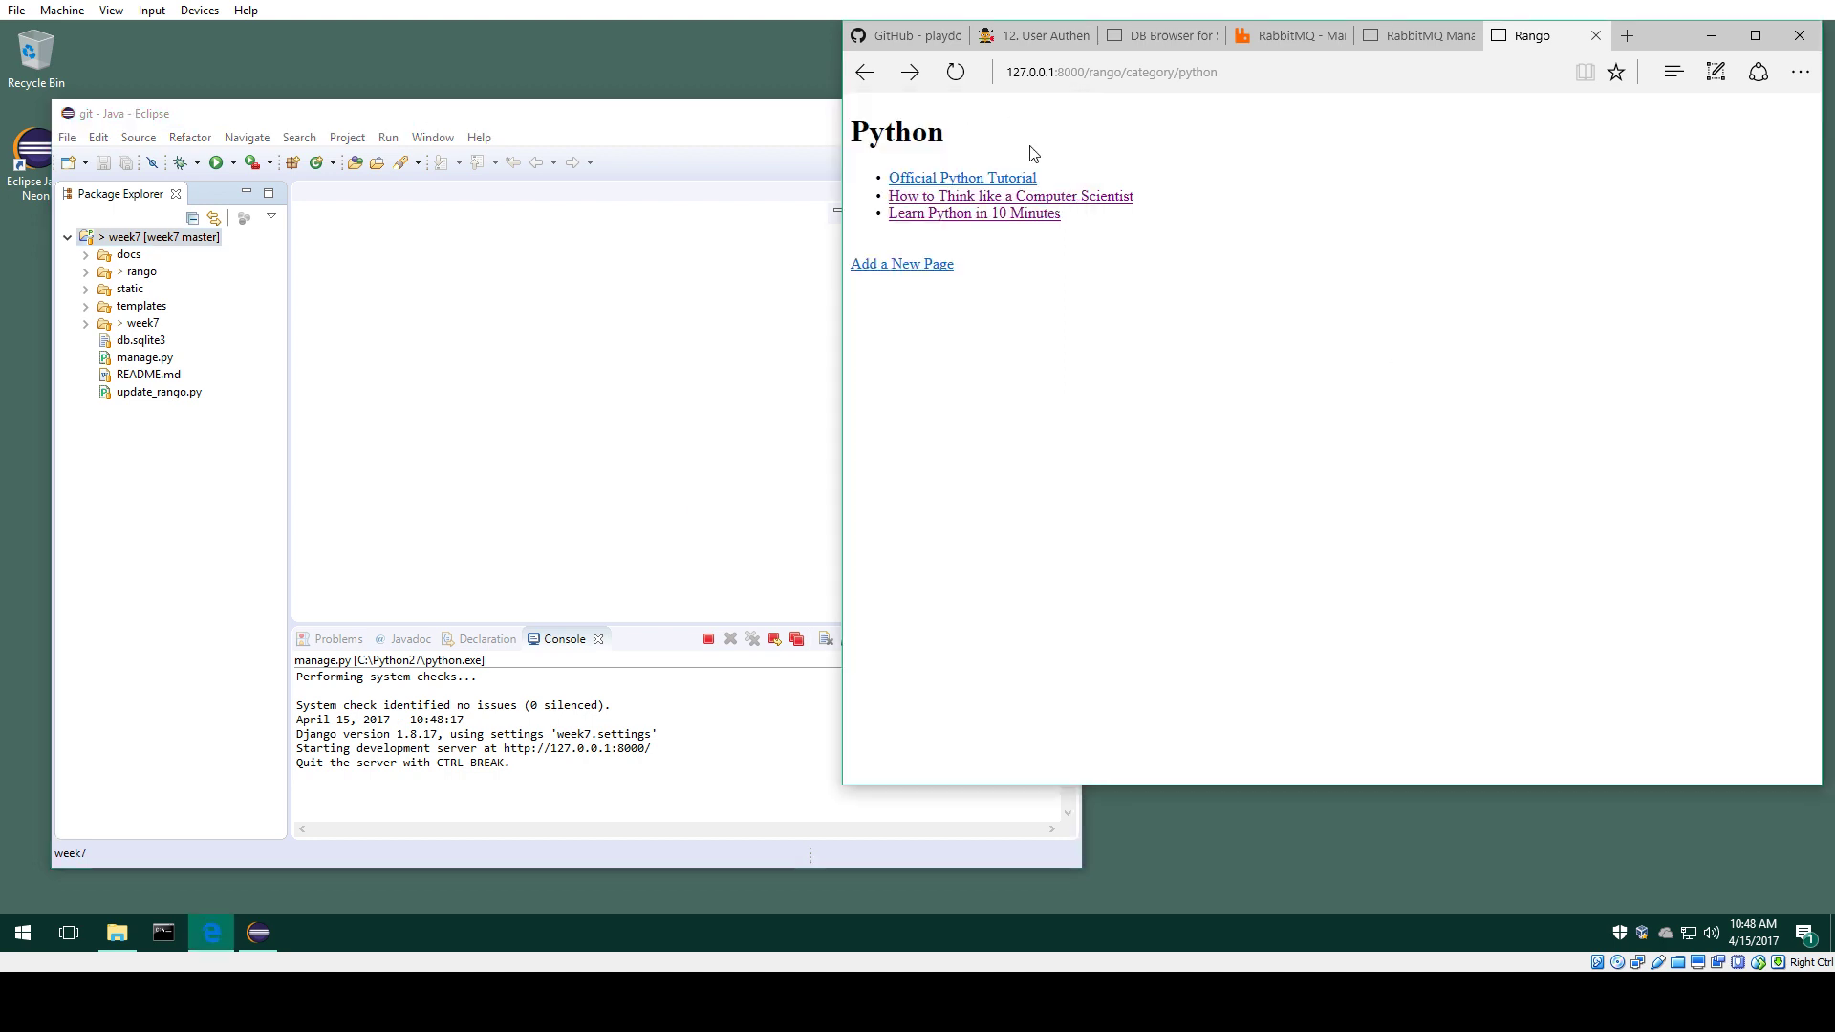
pyautogui.click(956, 71)
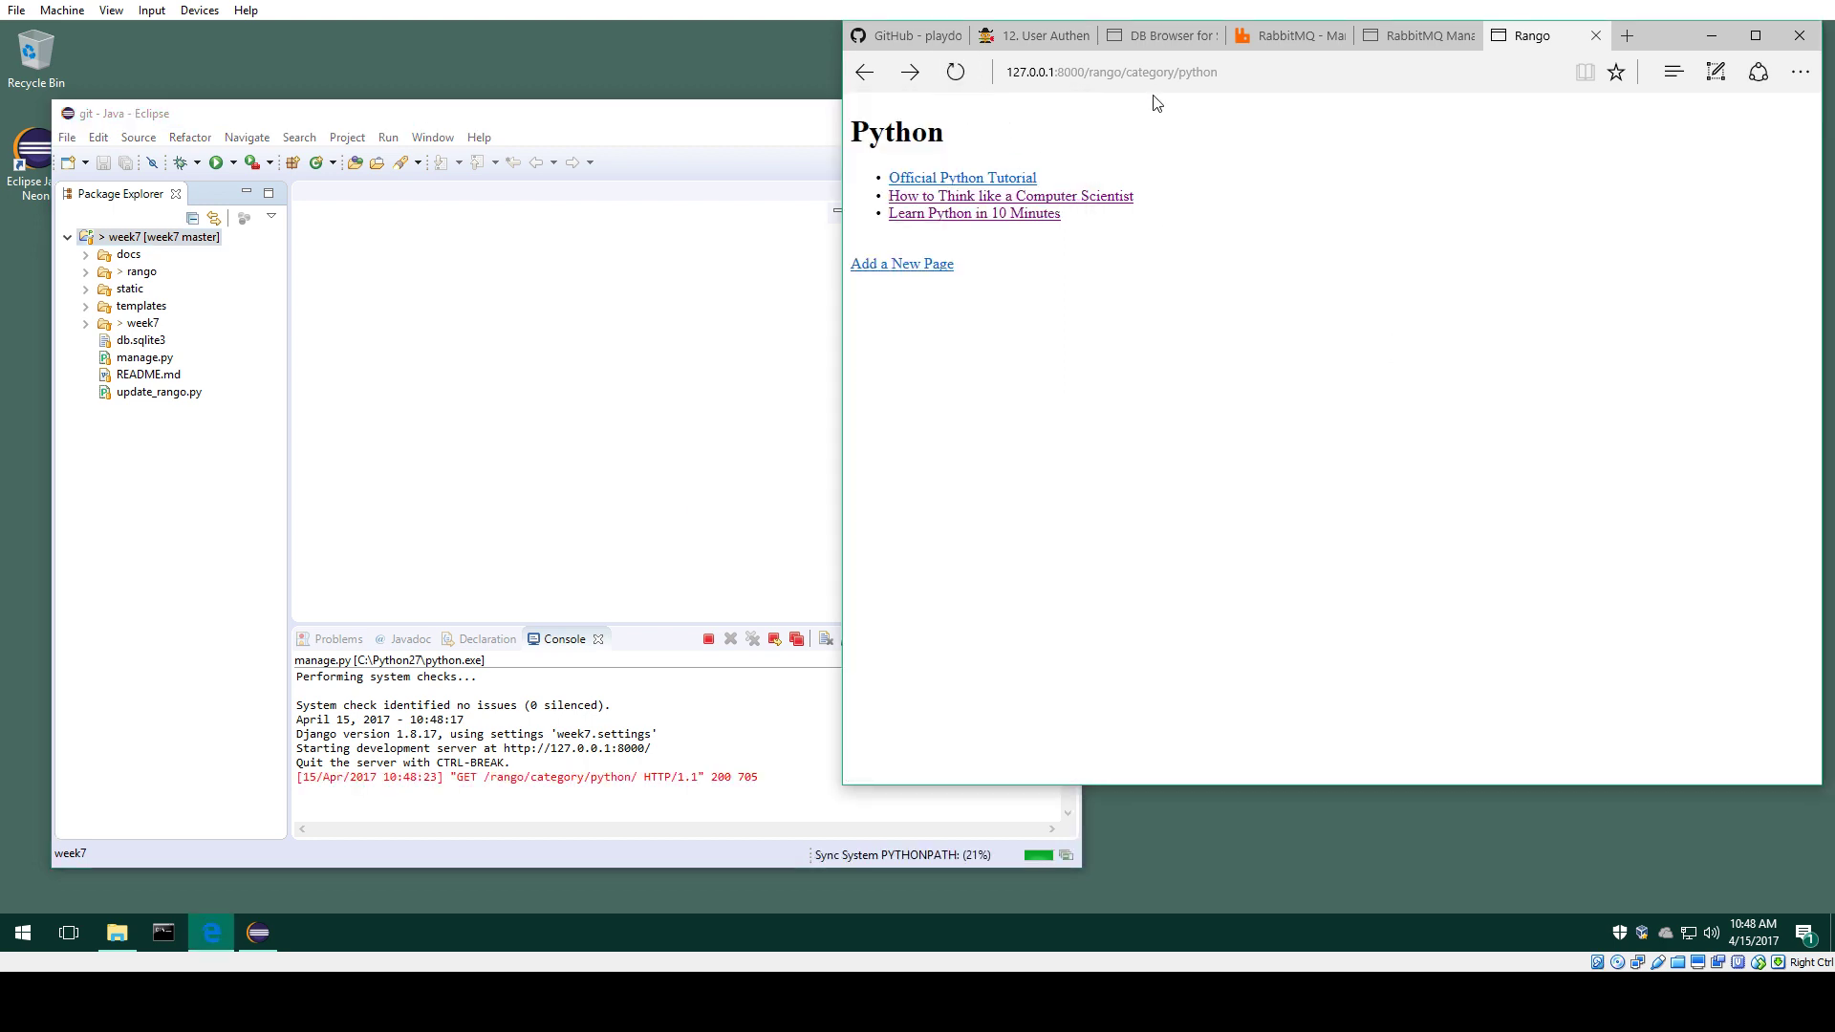
pyautogui.moveTo(1125, 73); pyautogui.dragTo(1328, 80)
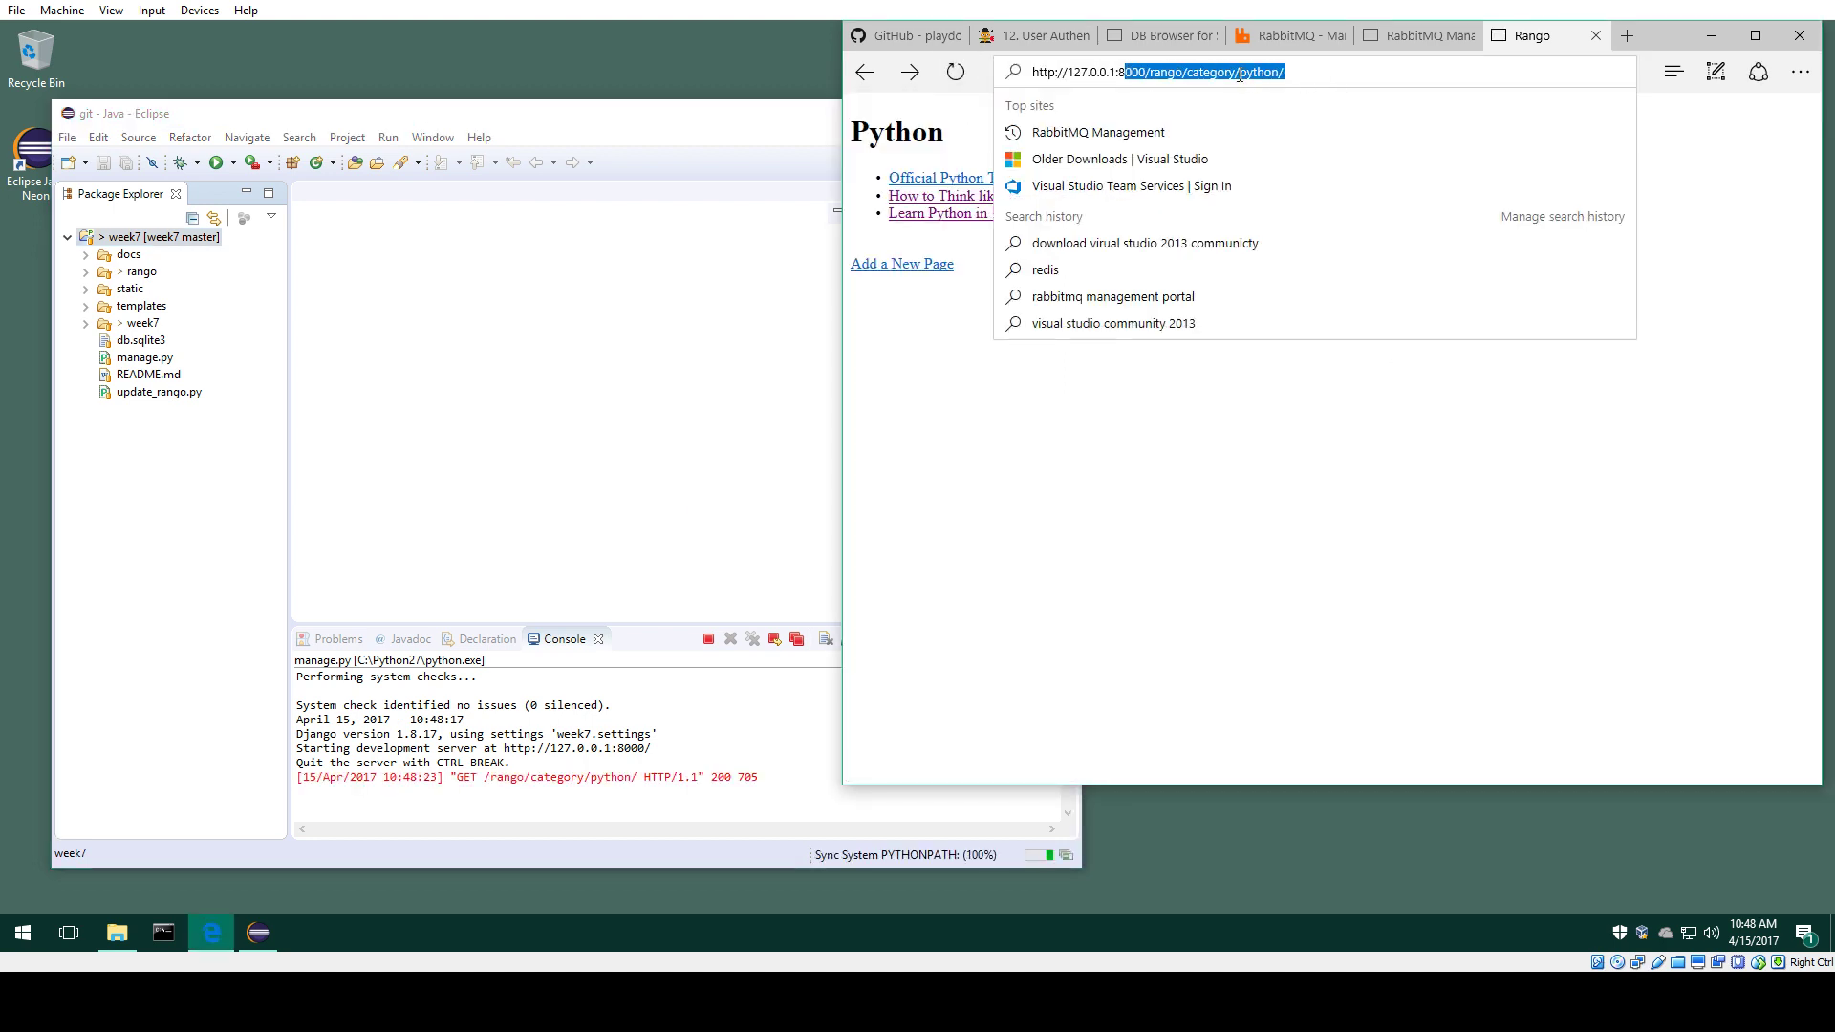
pyautogui.click(1183, 72)
pyautogui.moveTo(1183, 72); pyautogui.dragTo(1333, 74)
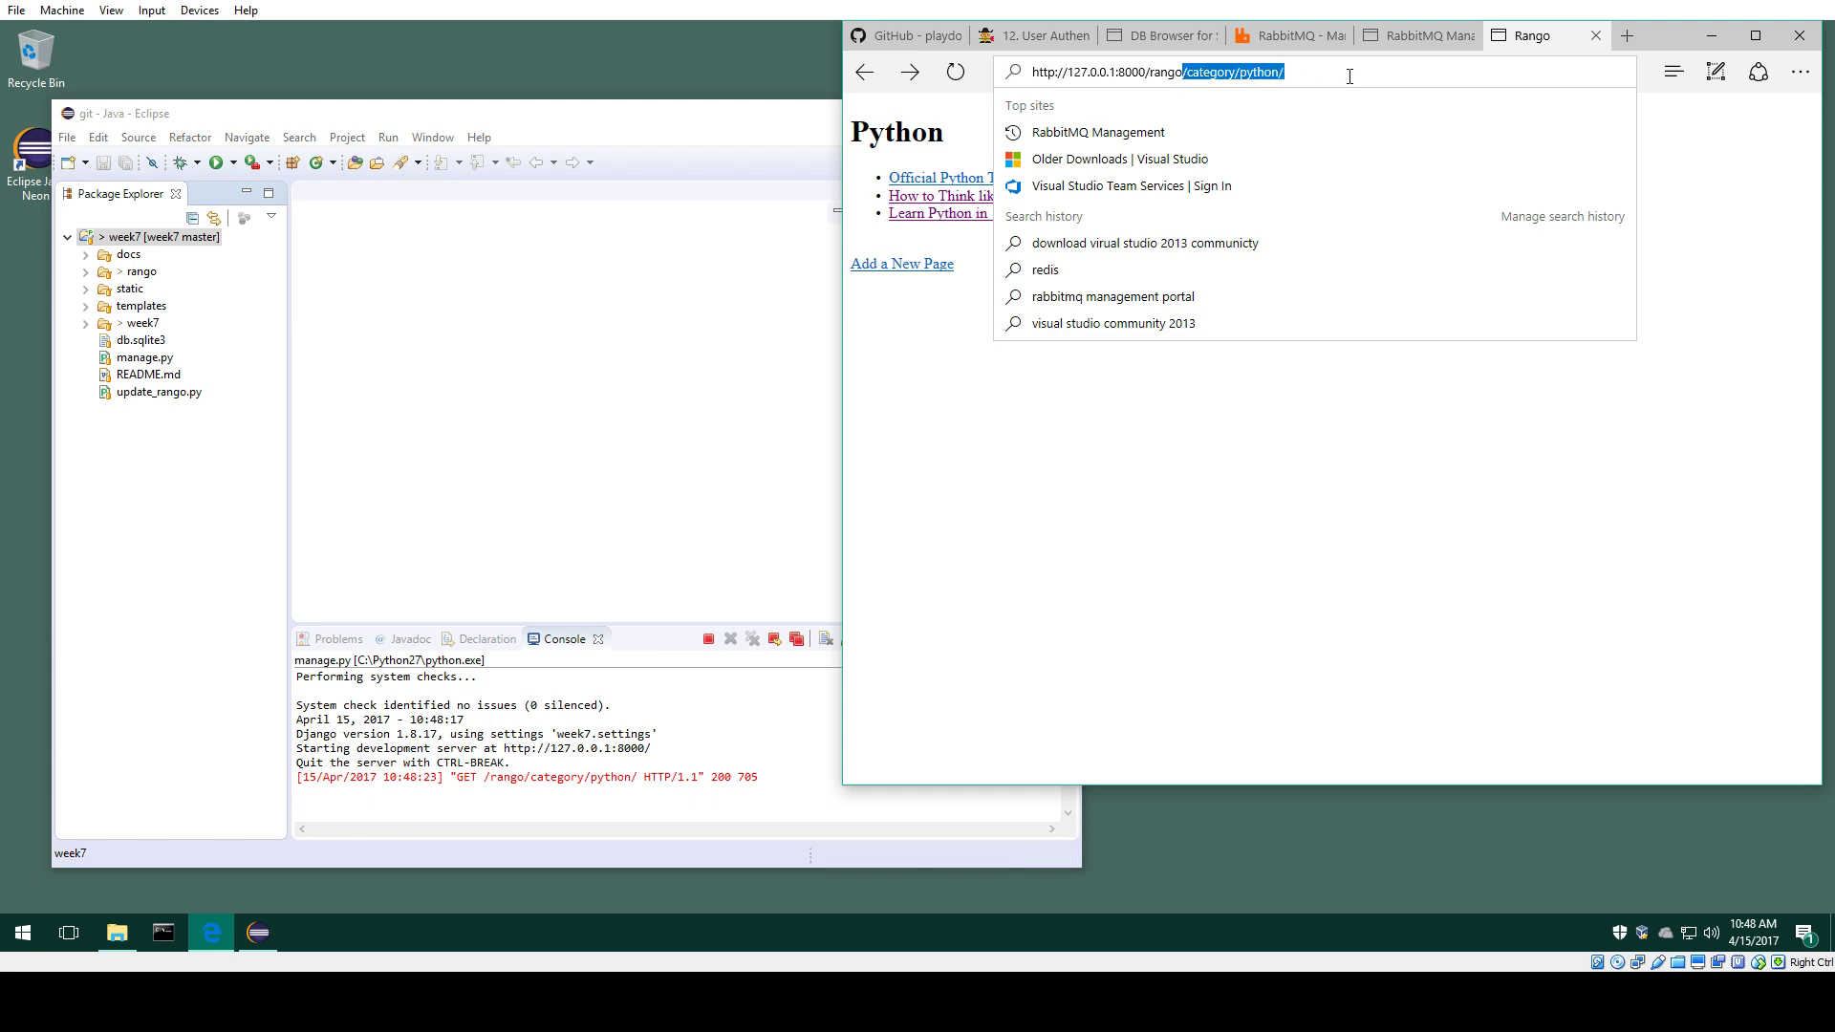
pyautogui.press('BackSpace')
pyautogui.press('Return')
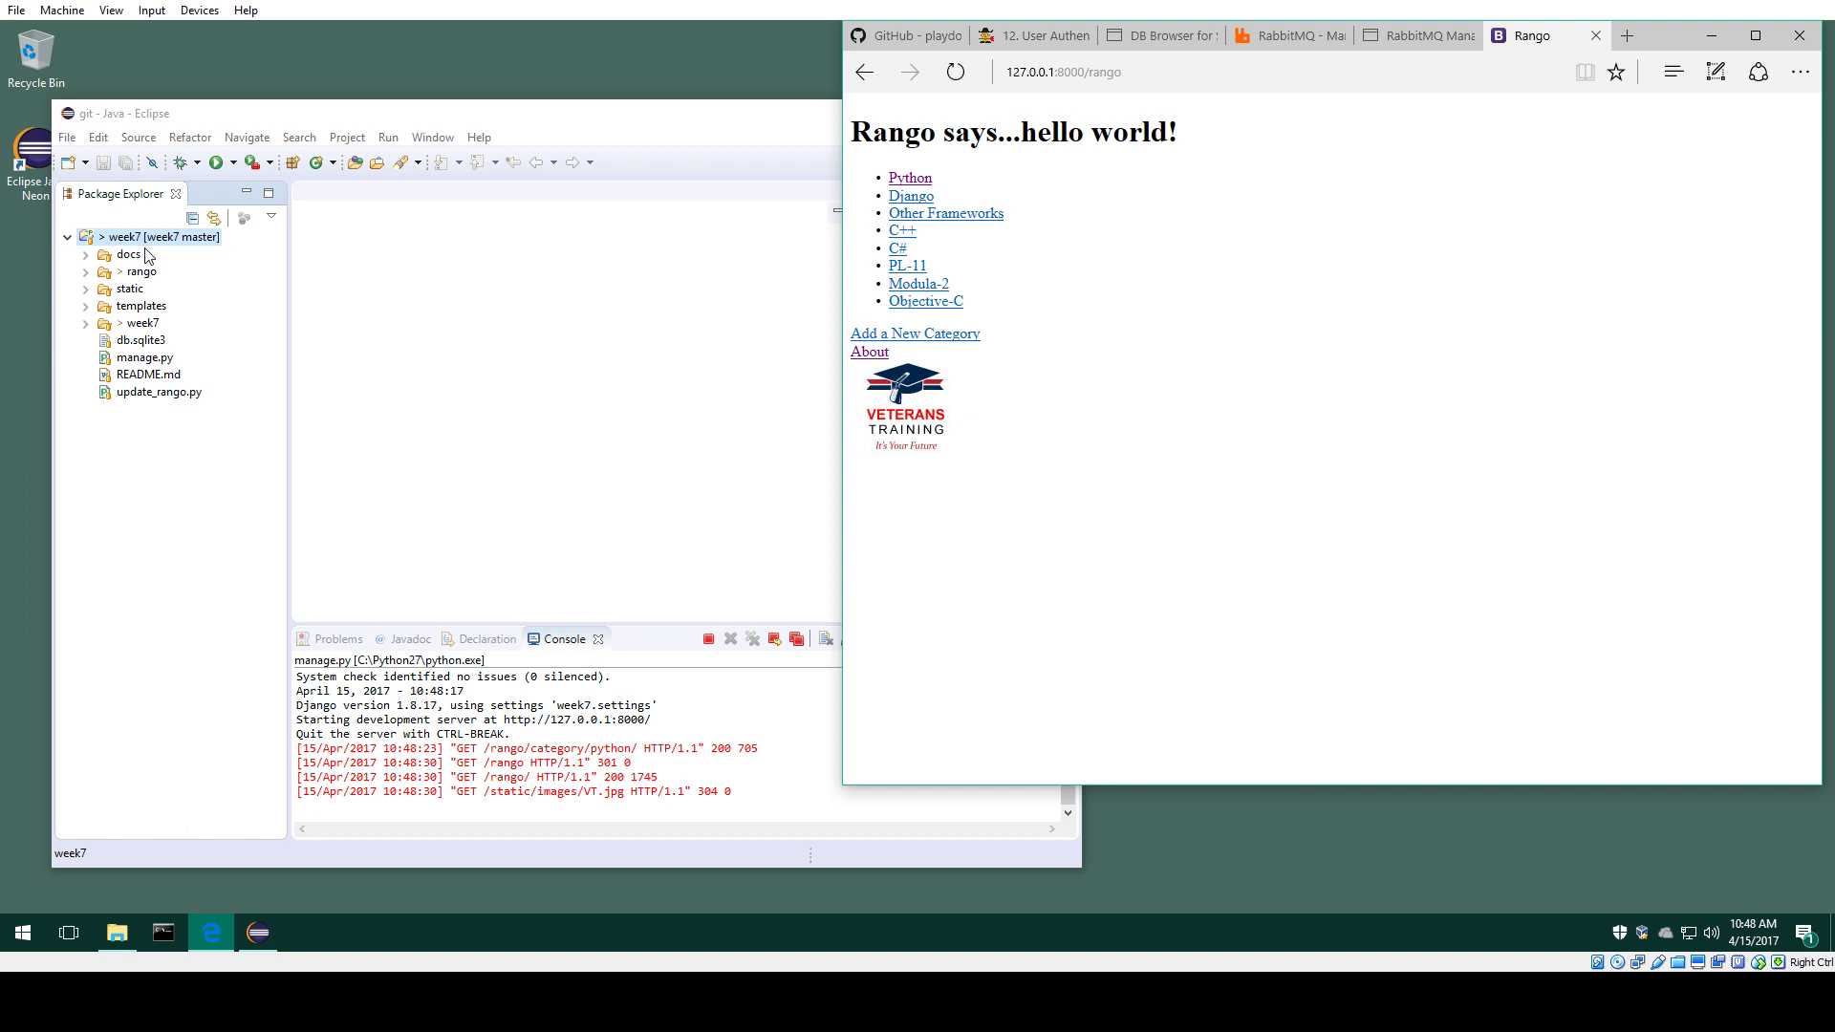
# Step: Switch to Eclipse, stop the development server and collapse the week7 project tree
pyautogui.click(672, 584)
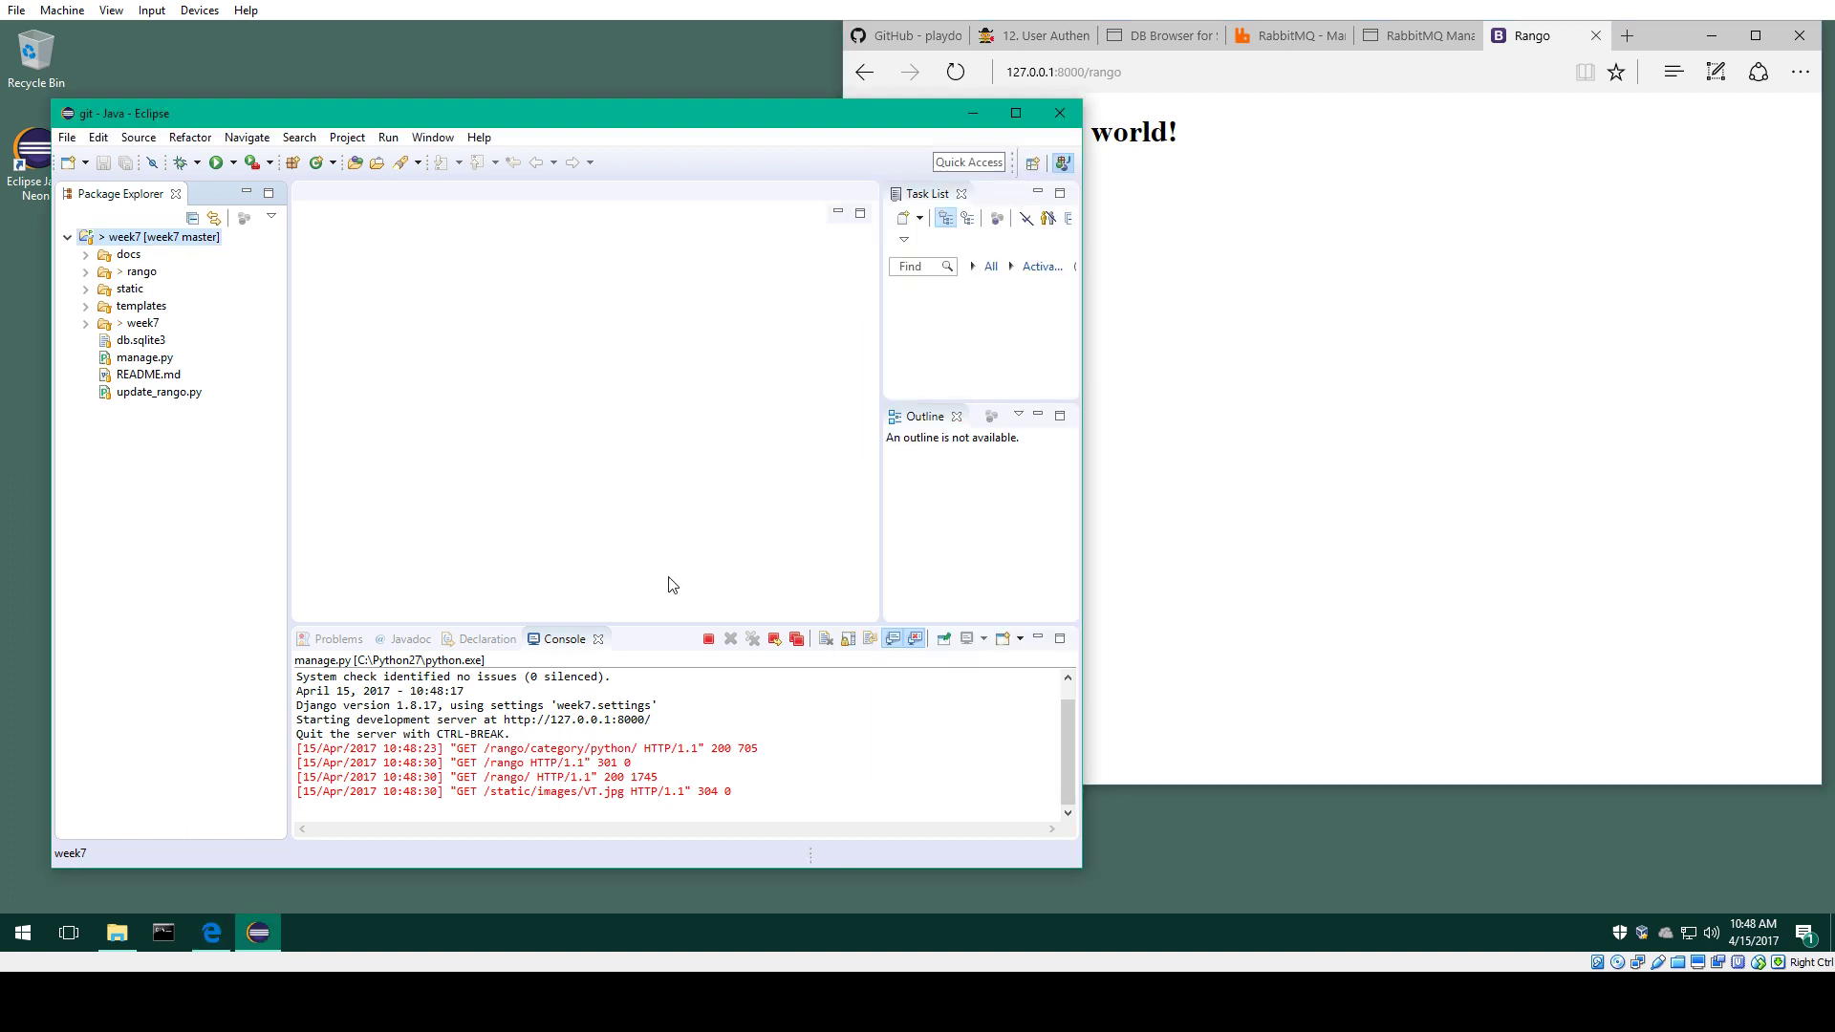
pyautogui.click(796, 640)
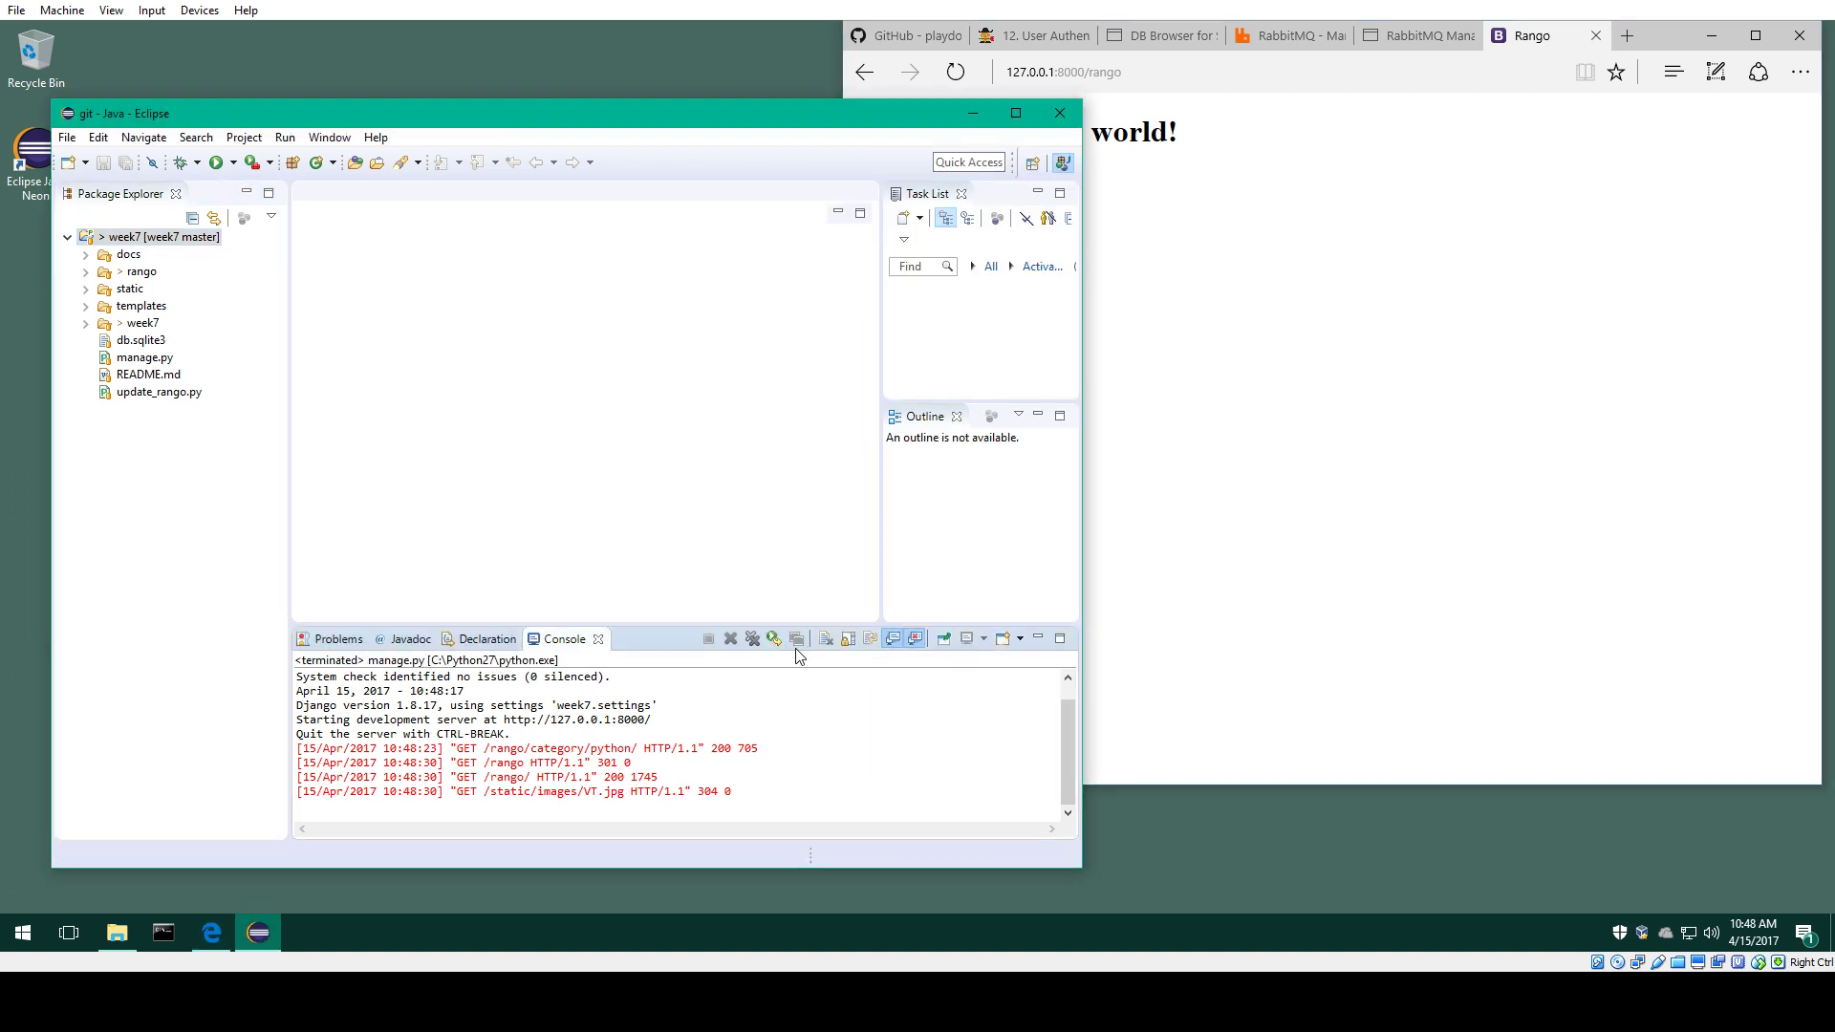
pyautogui.click(65, 238)
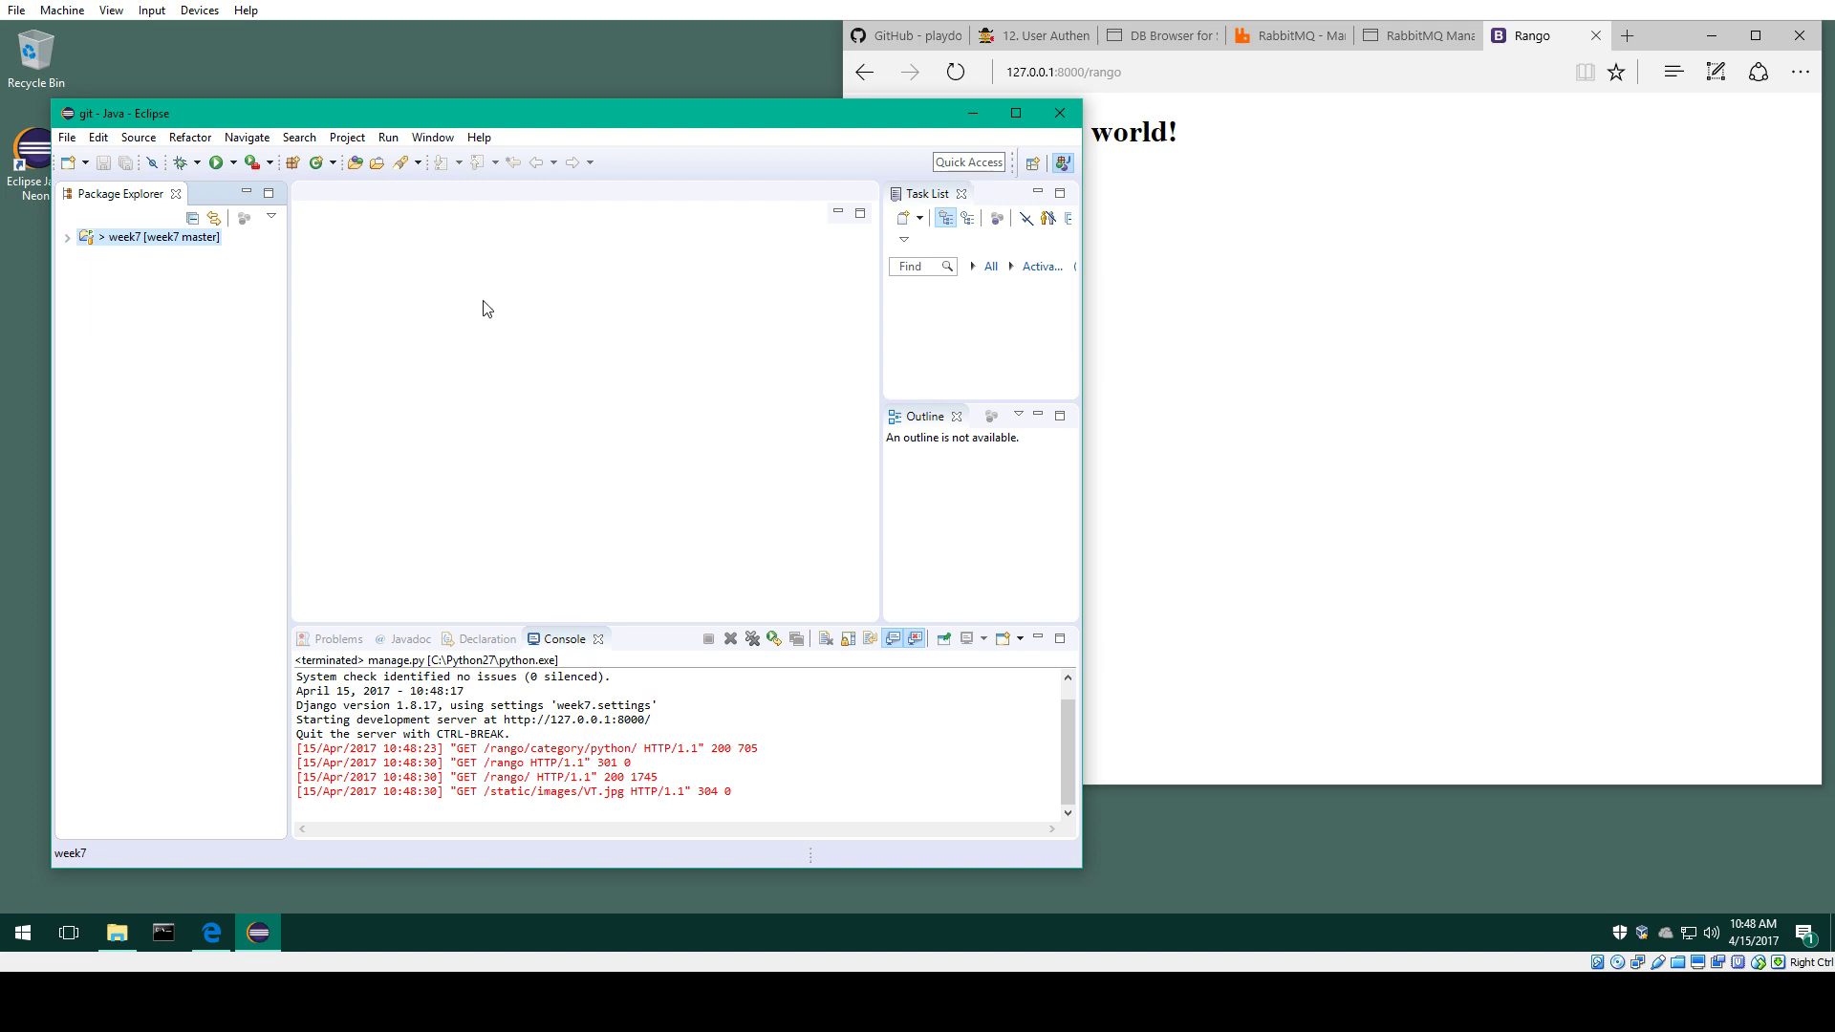
# Step: In the browser, go from the GitHub week7 repository to its owner's profile and open the week8 repository
pyautogui.click(1256, 387)
pyautogui.click(923, 40)
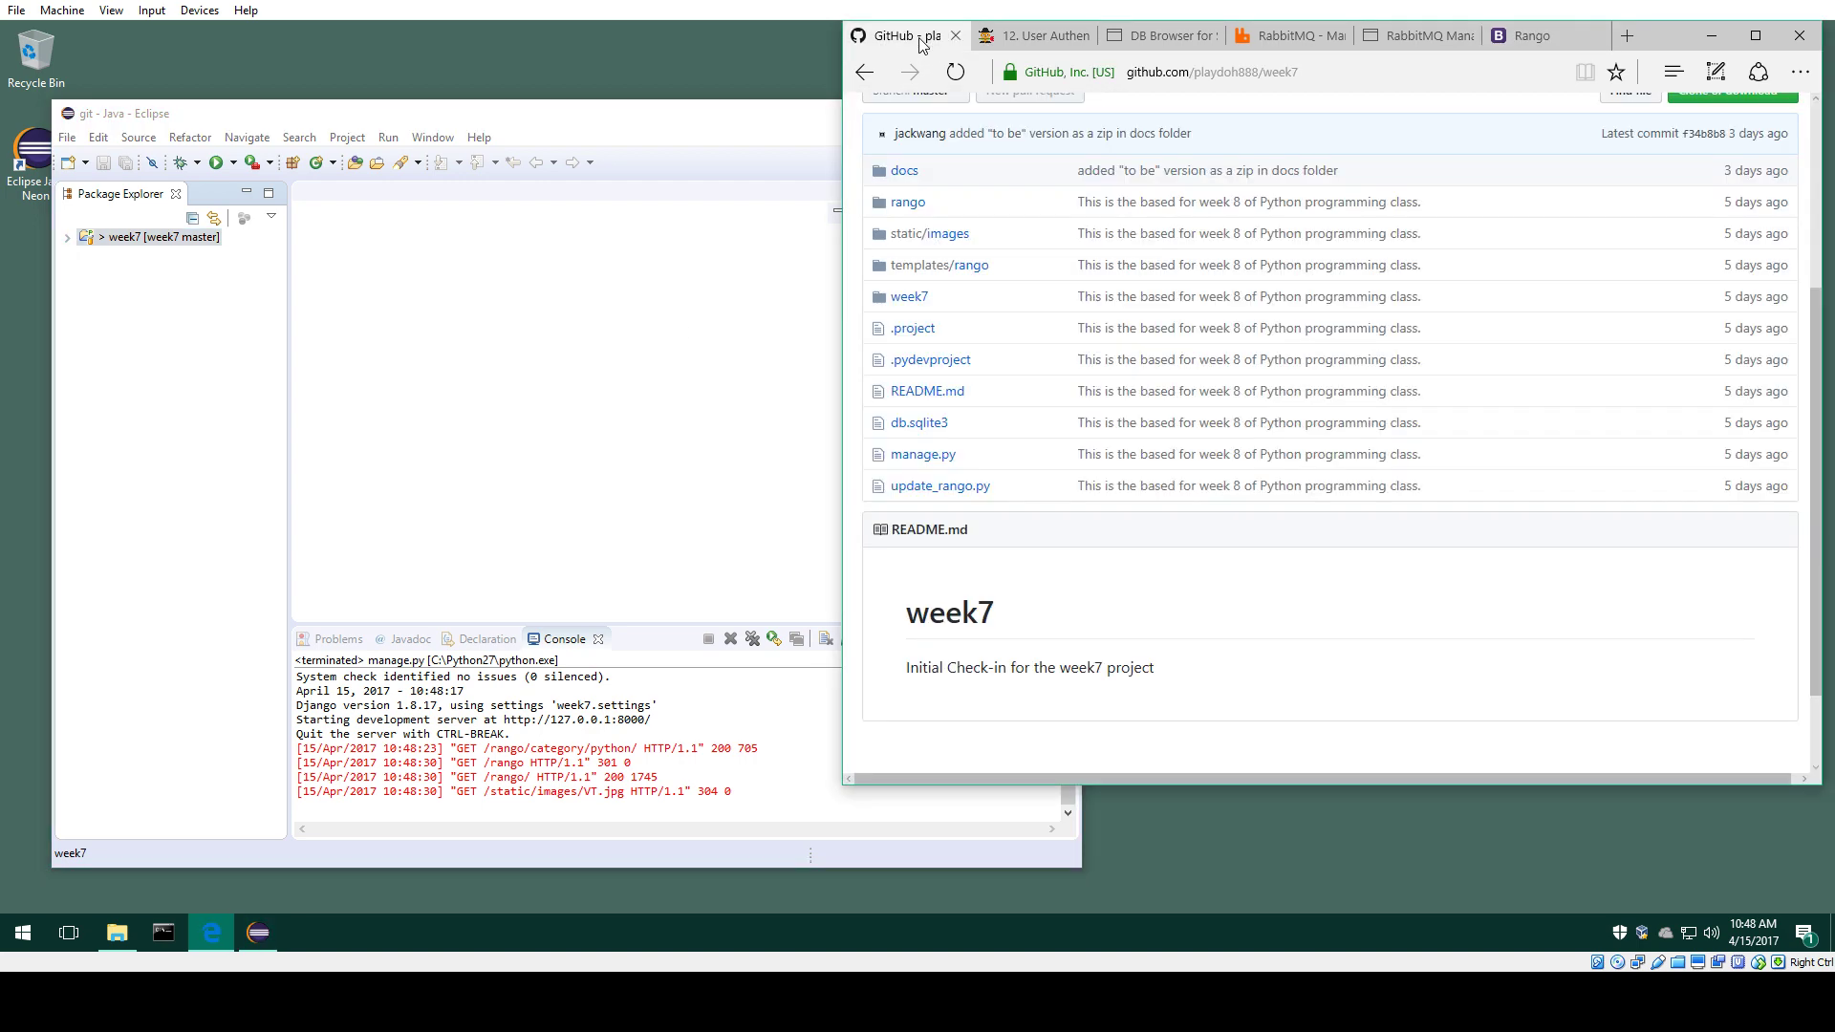
pyautogui.scroll(3, 1099, 229)
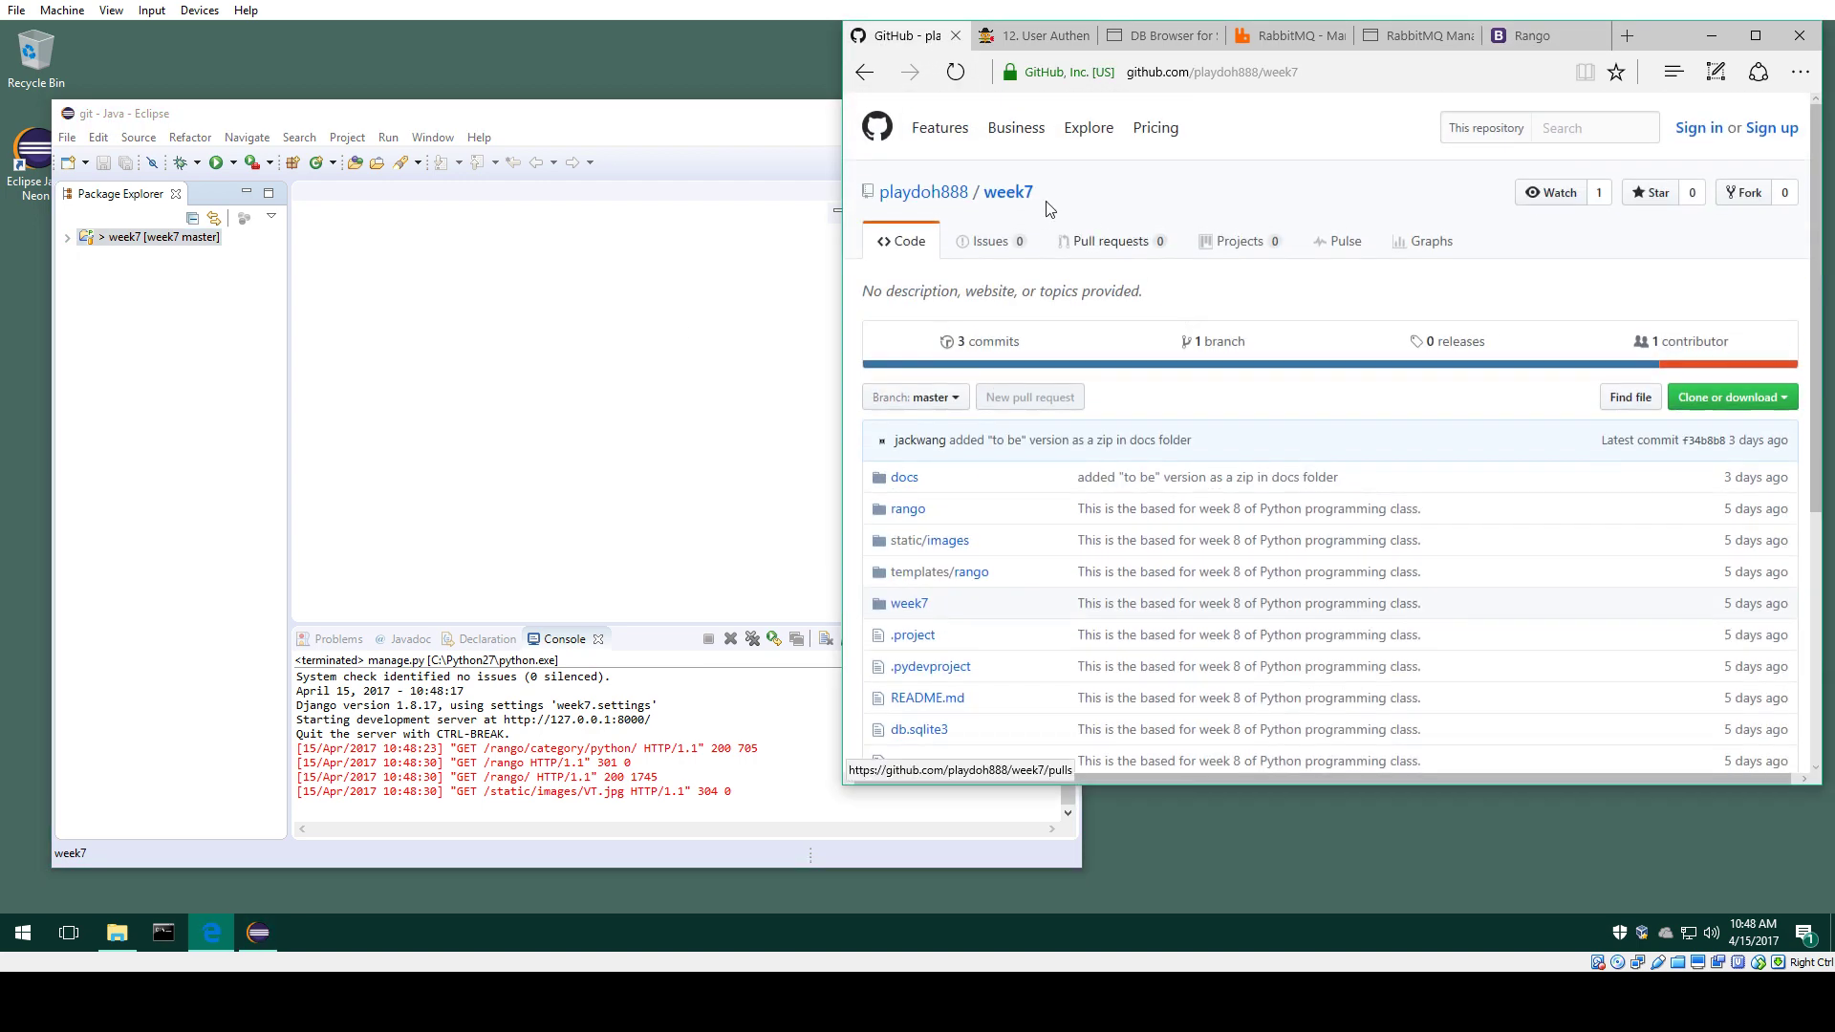
pyautogui.click(941, 196)
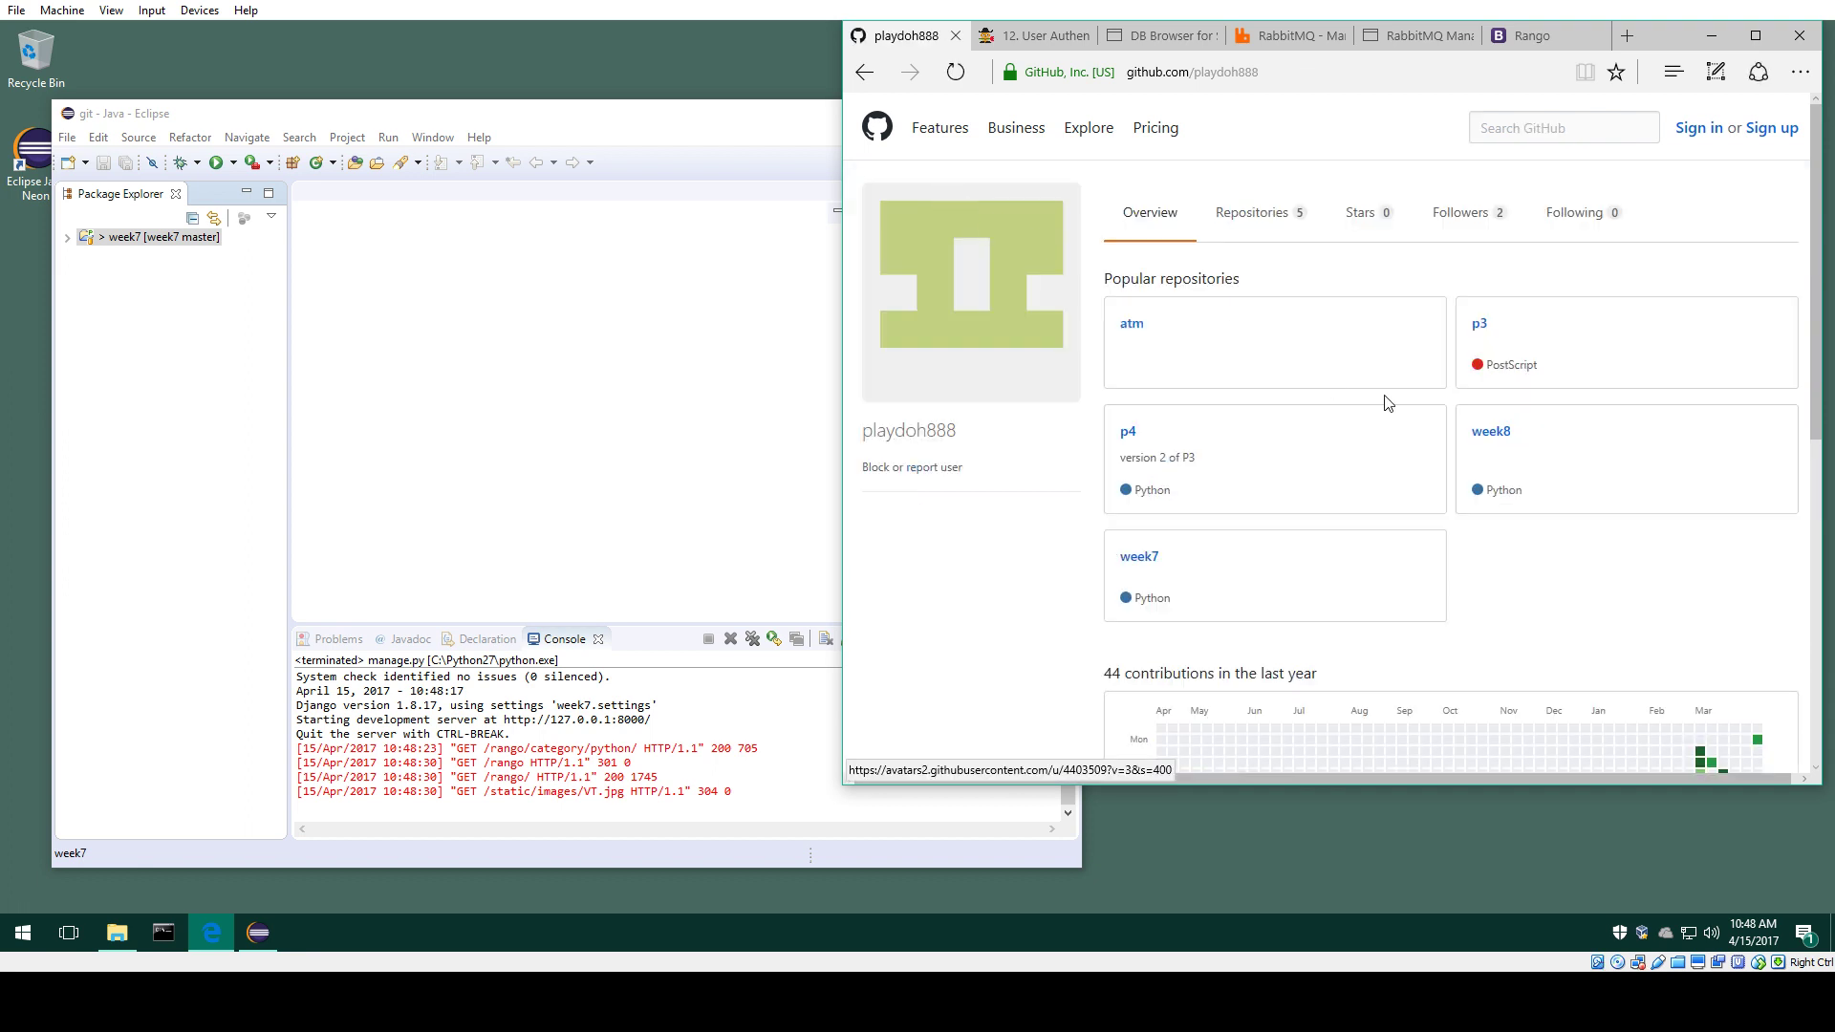
pyautogui.click(1491, 433)
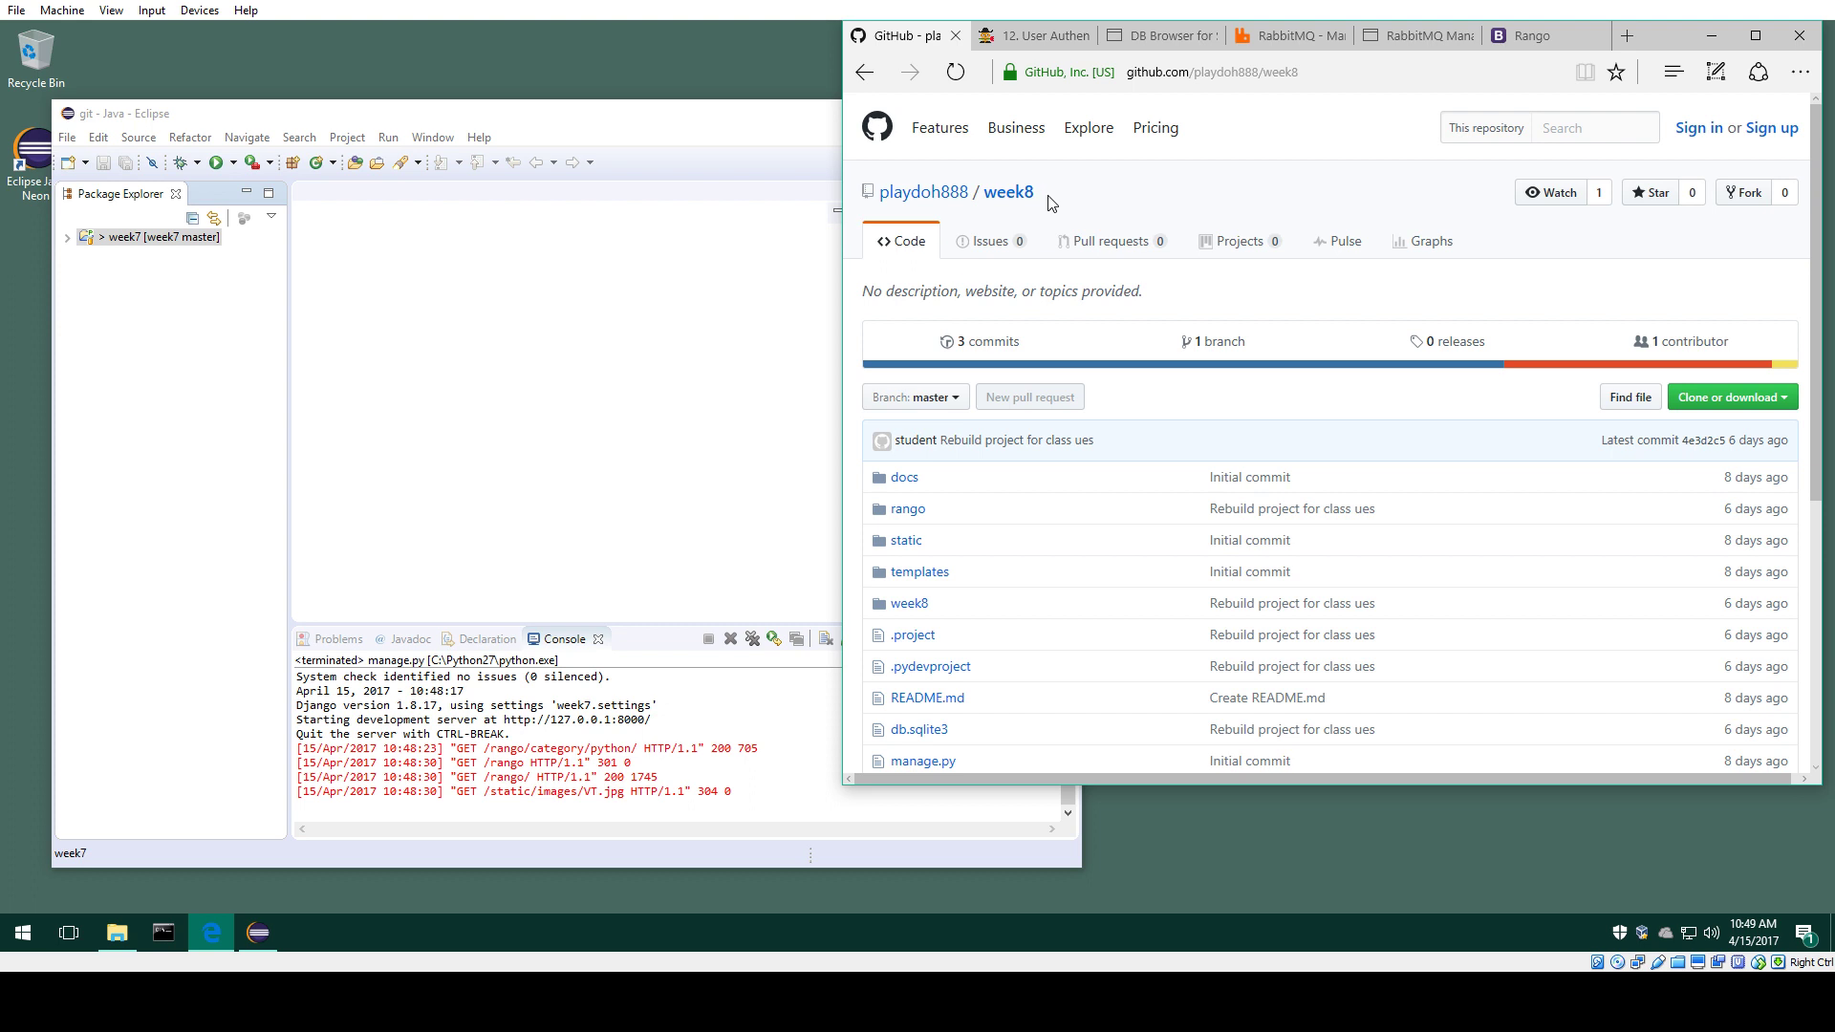
# Step: Switch to Eclipse and start importing projects from Git, with Clone URI as the repository source
pyautogui.click(344, 320)
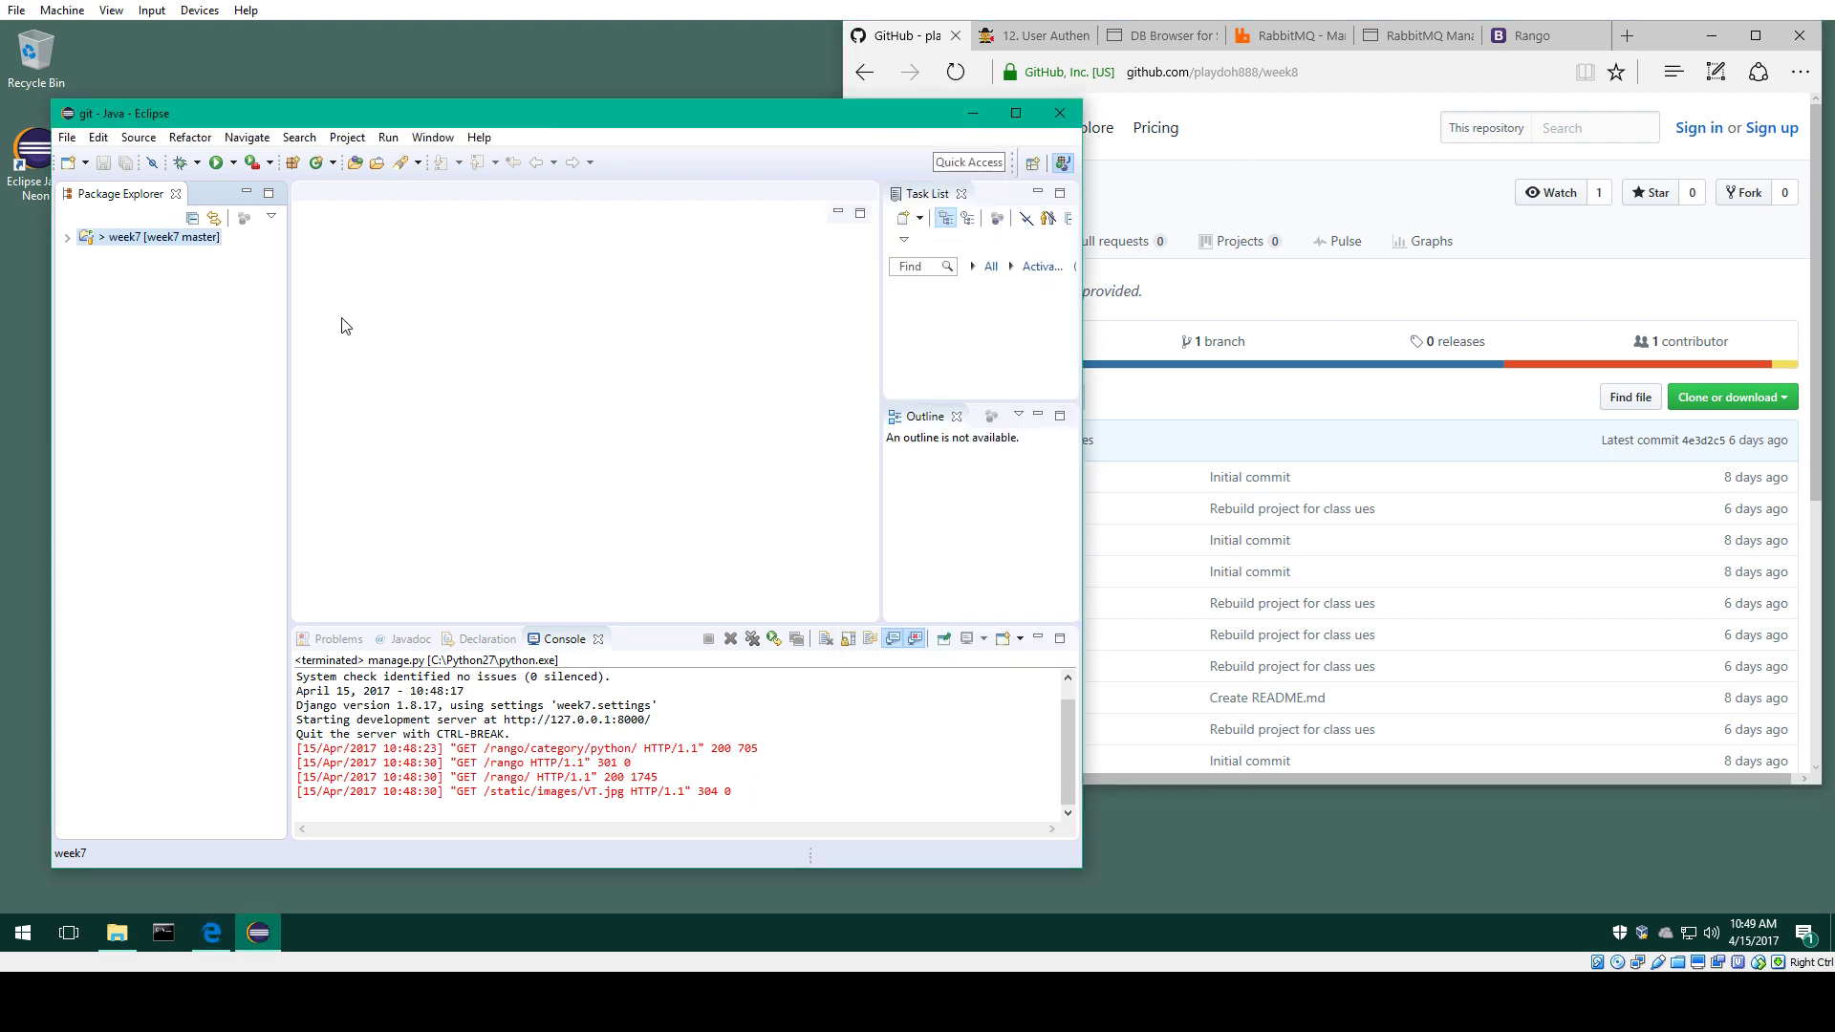
pyautogui.click(66, 139)
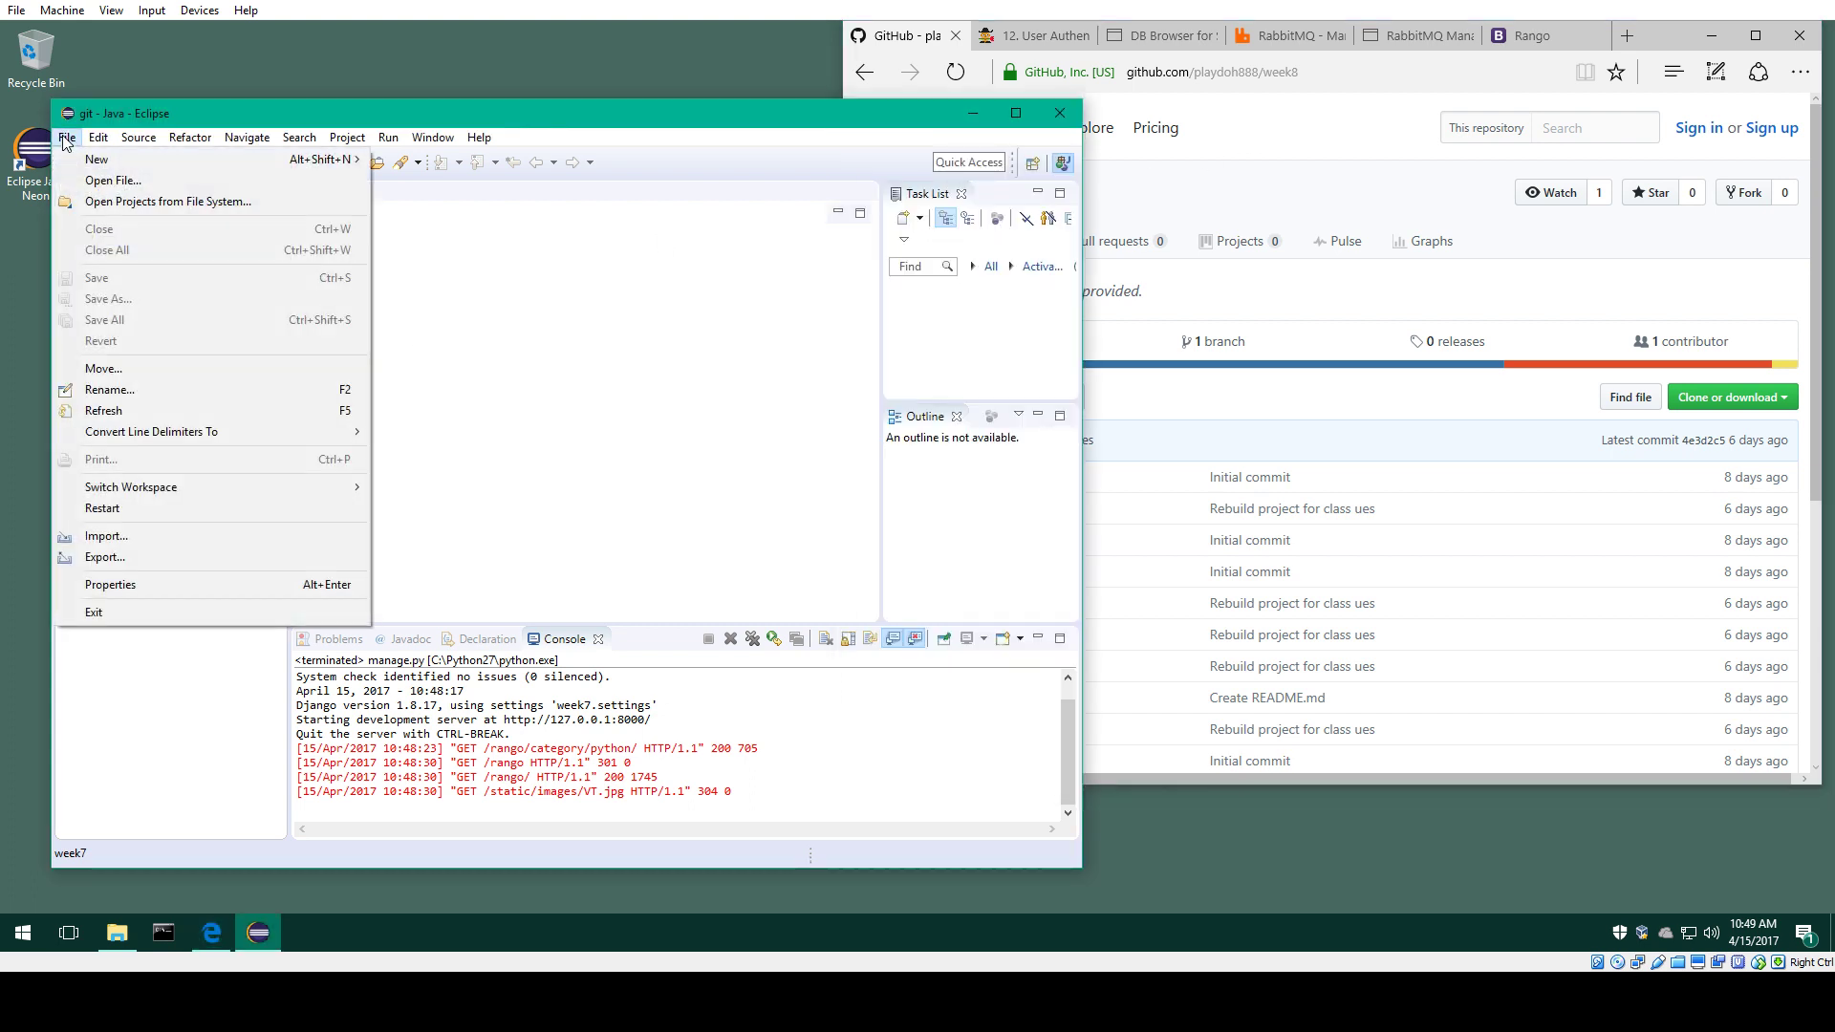
pyautogui.click(129, 541)
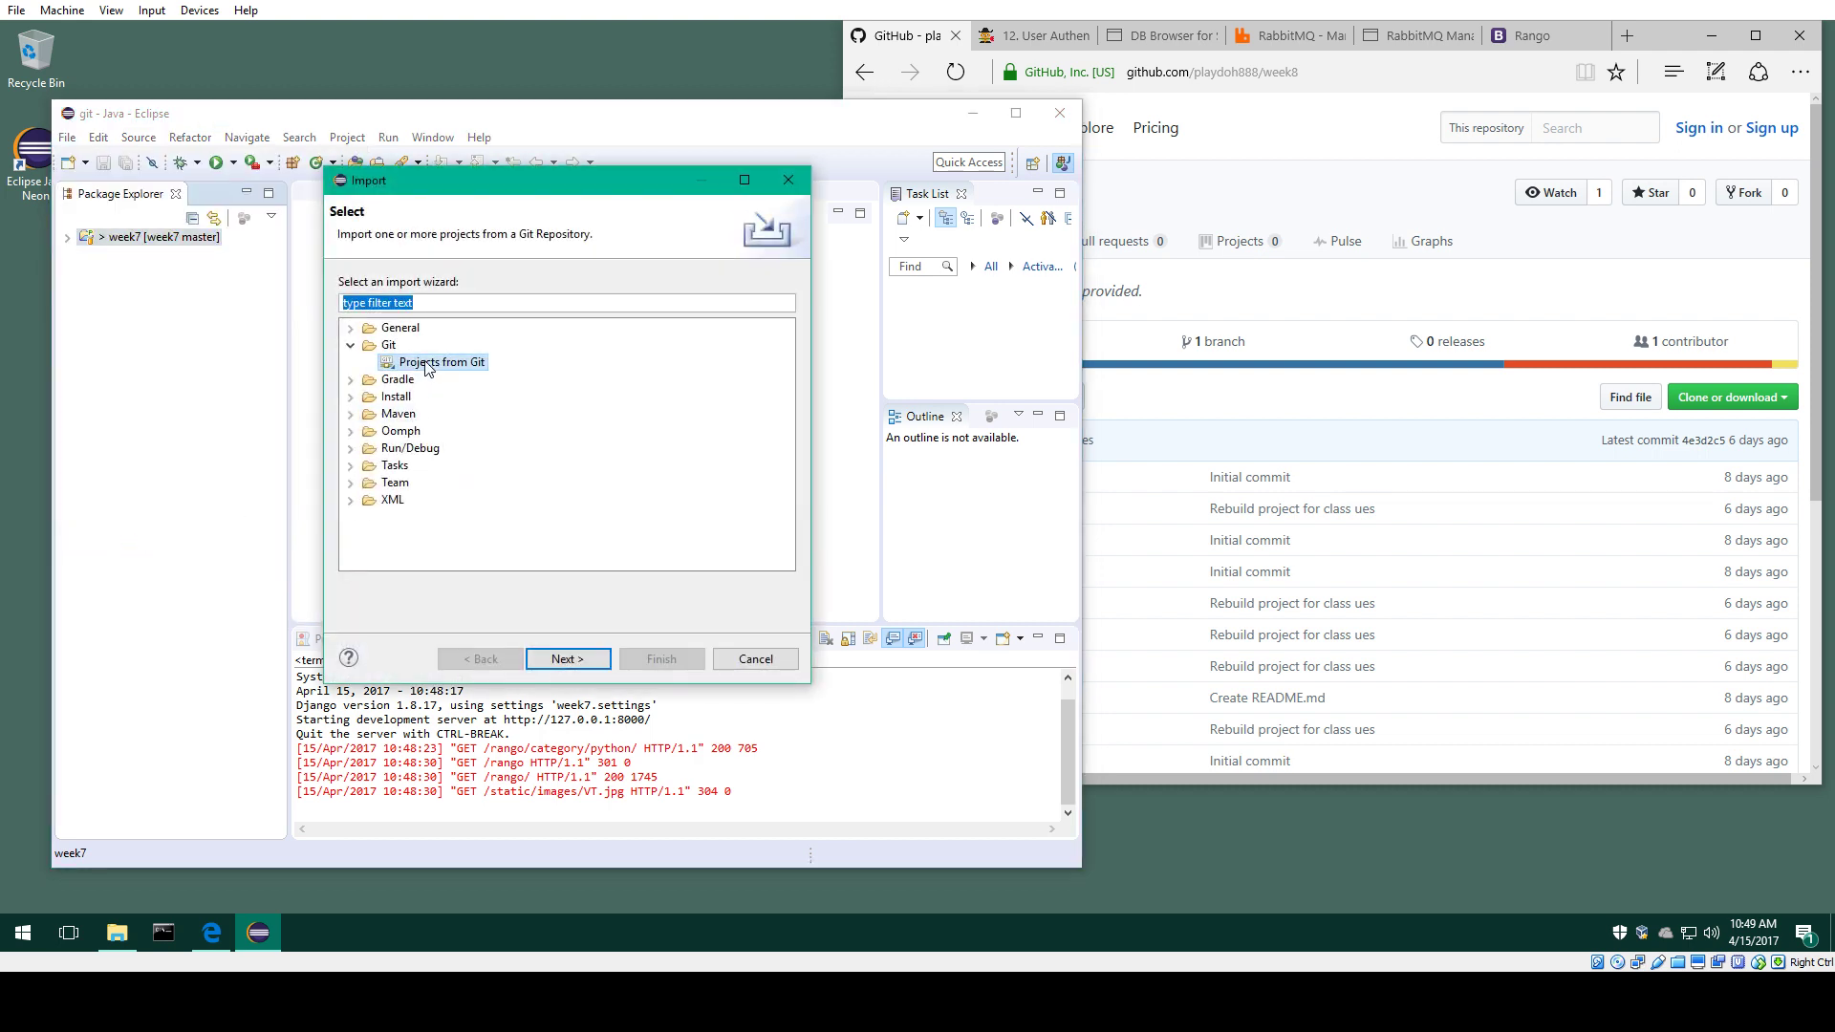
pyautogui.click(427, 364)
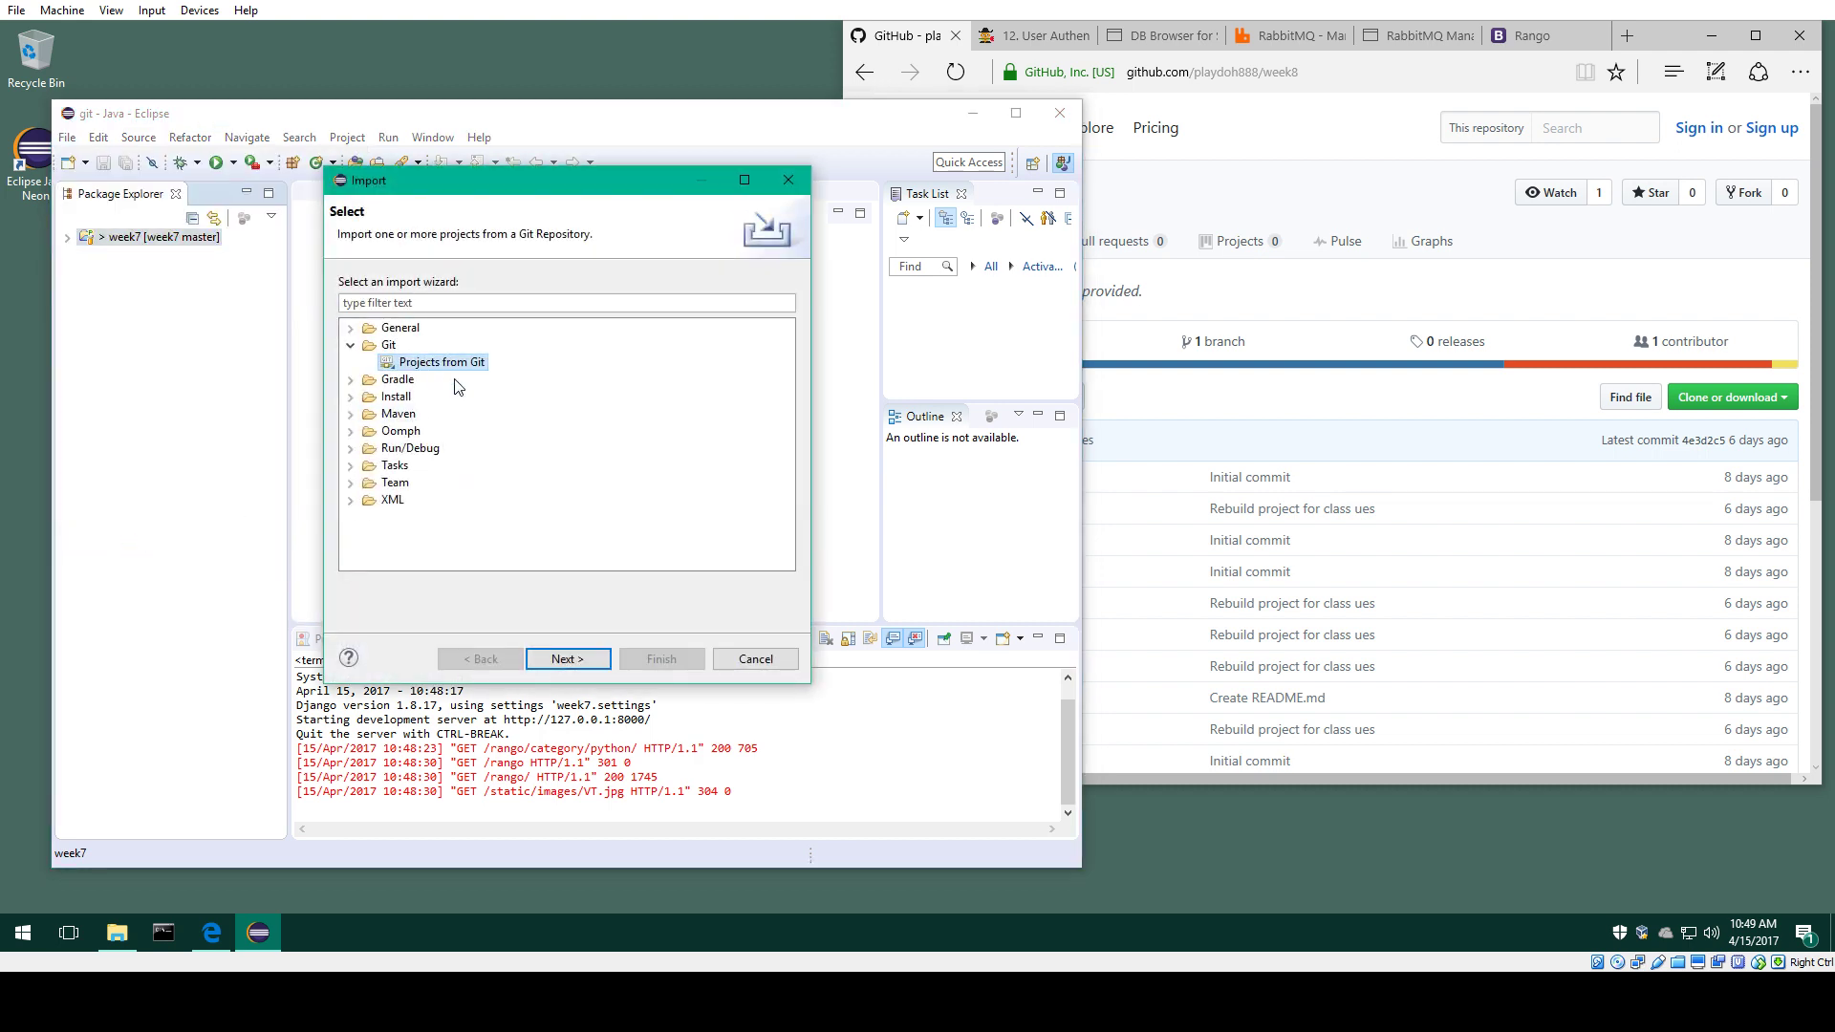
pyautogui.click(568, 659)
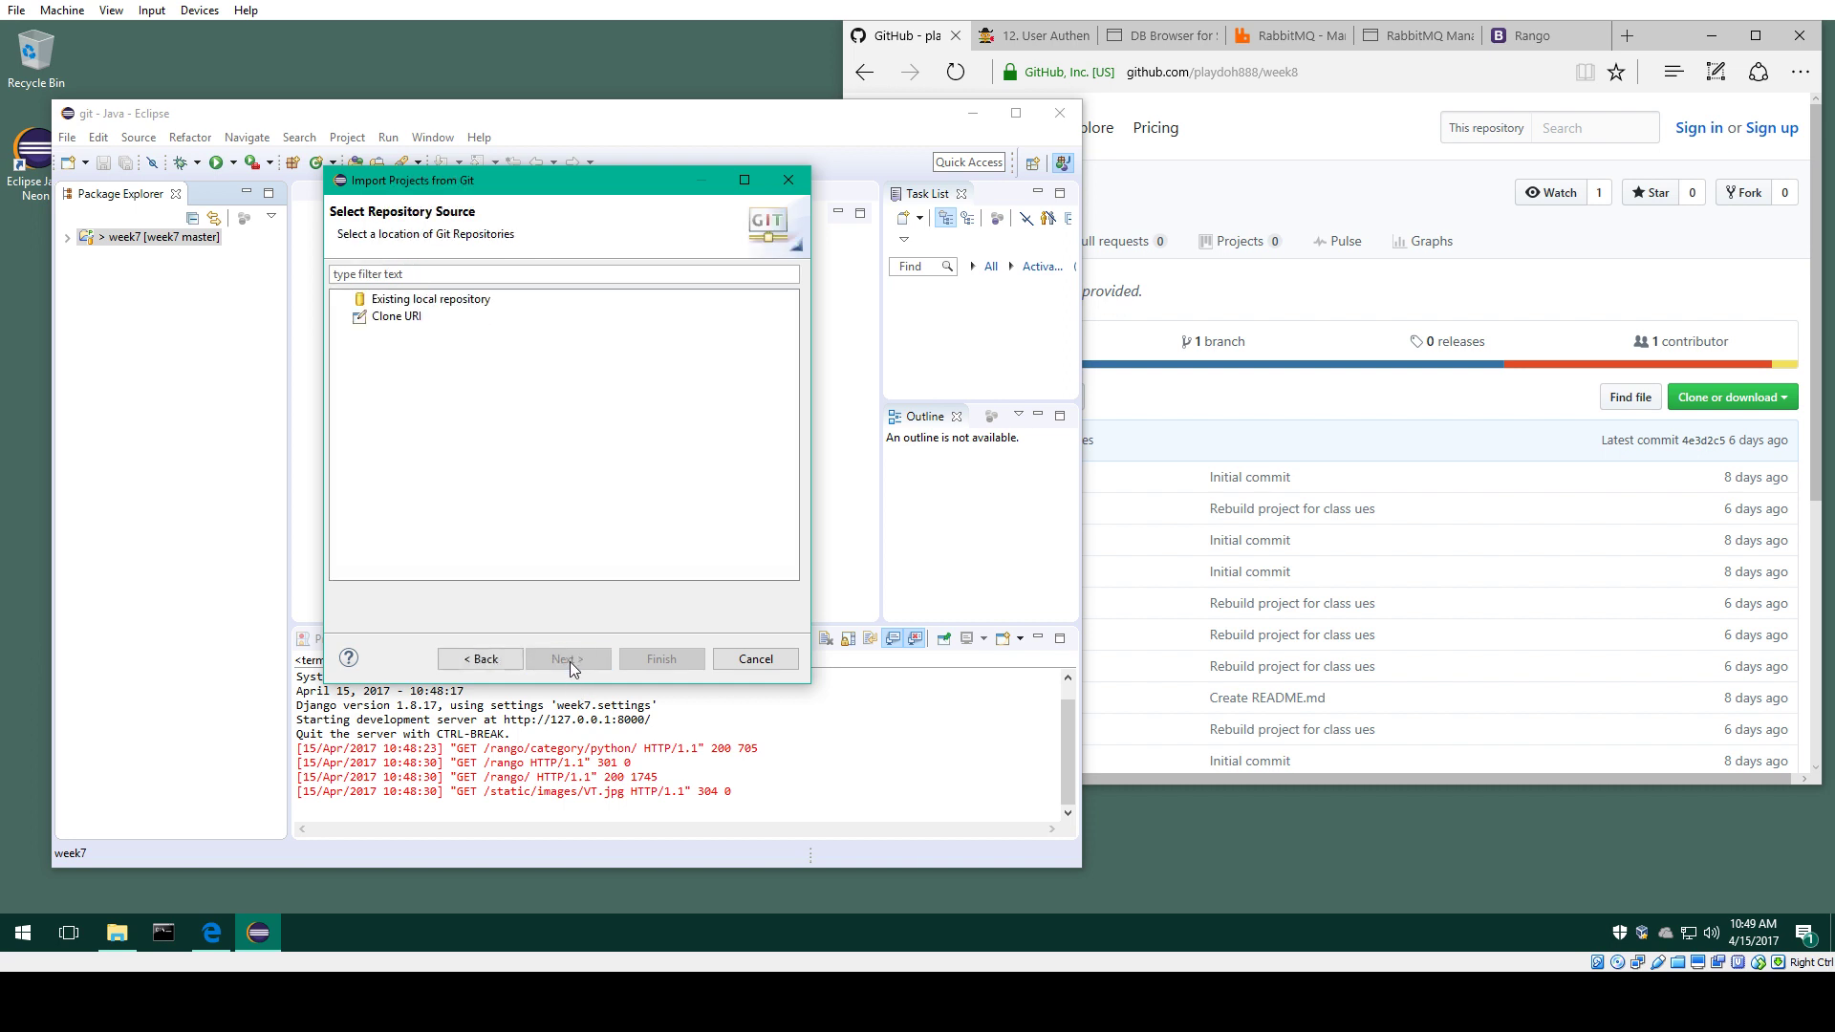
pyautogui.click(411, 320)
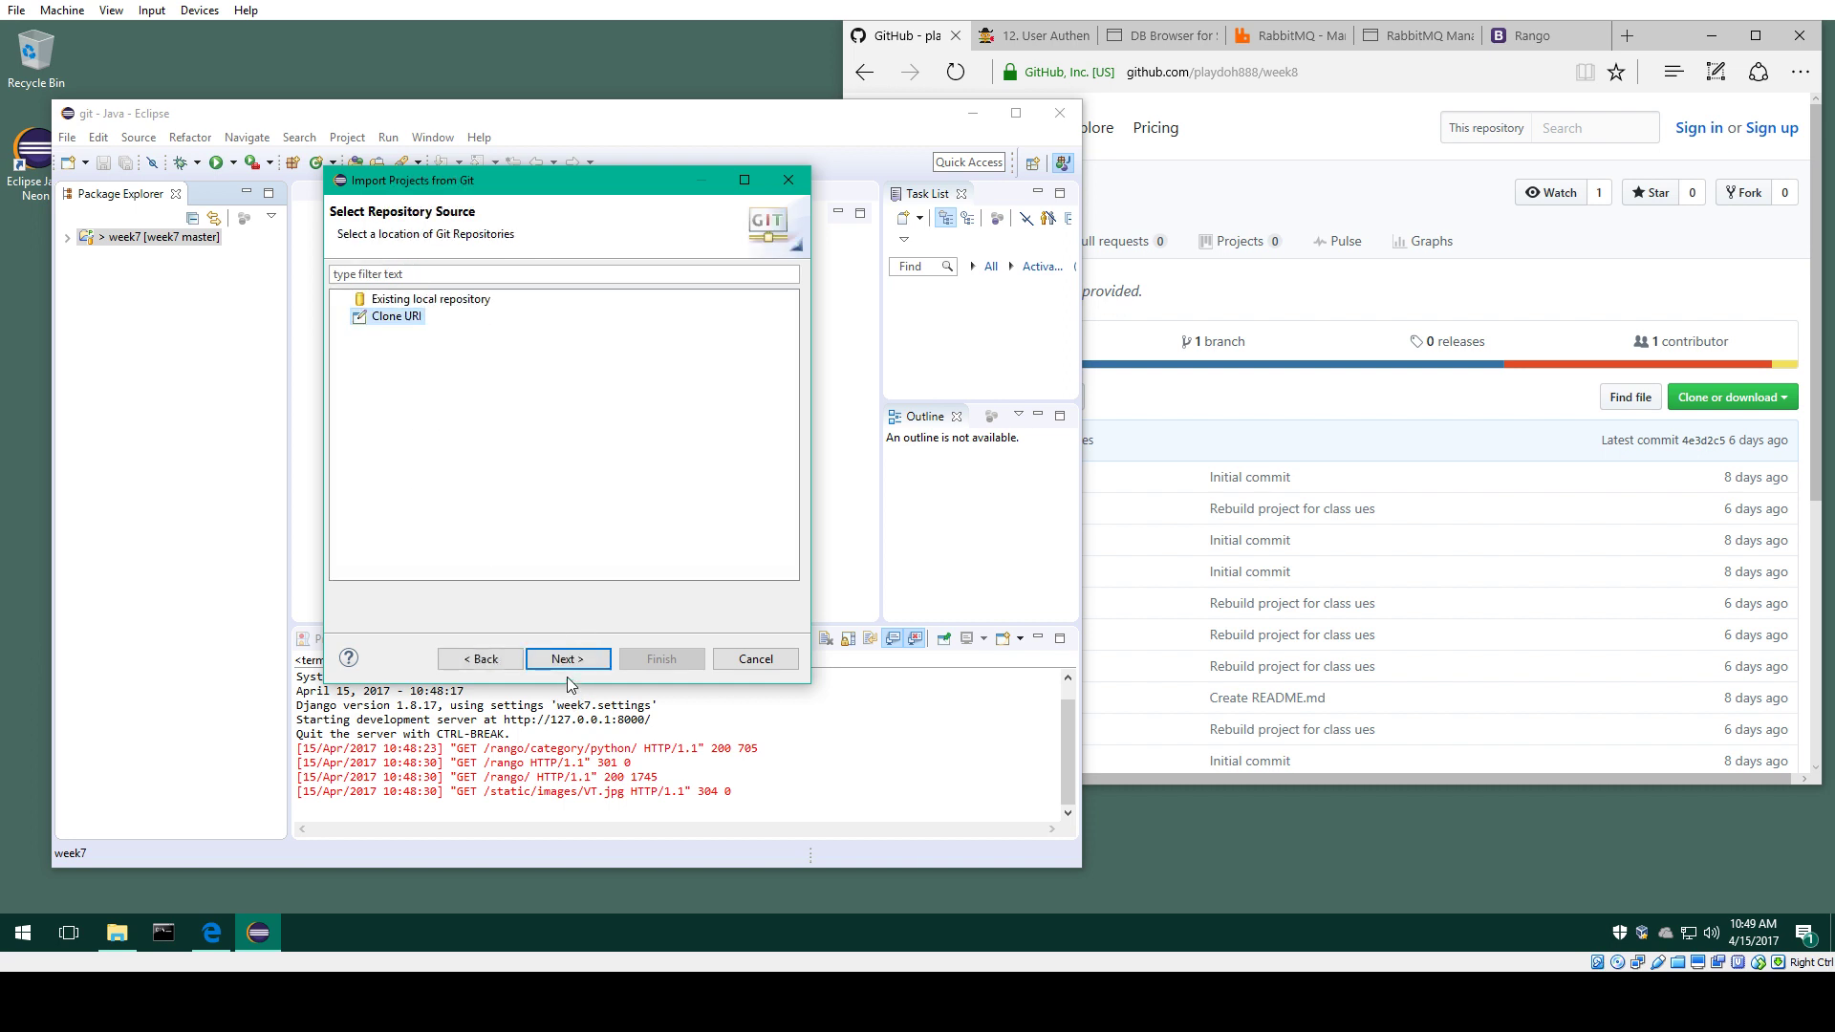
pyautogui.click(568, 663)
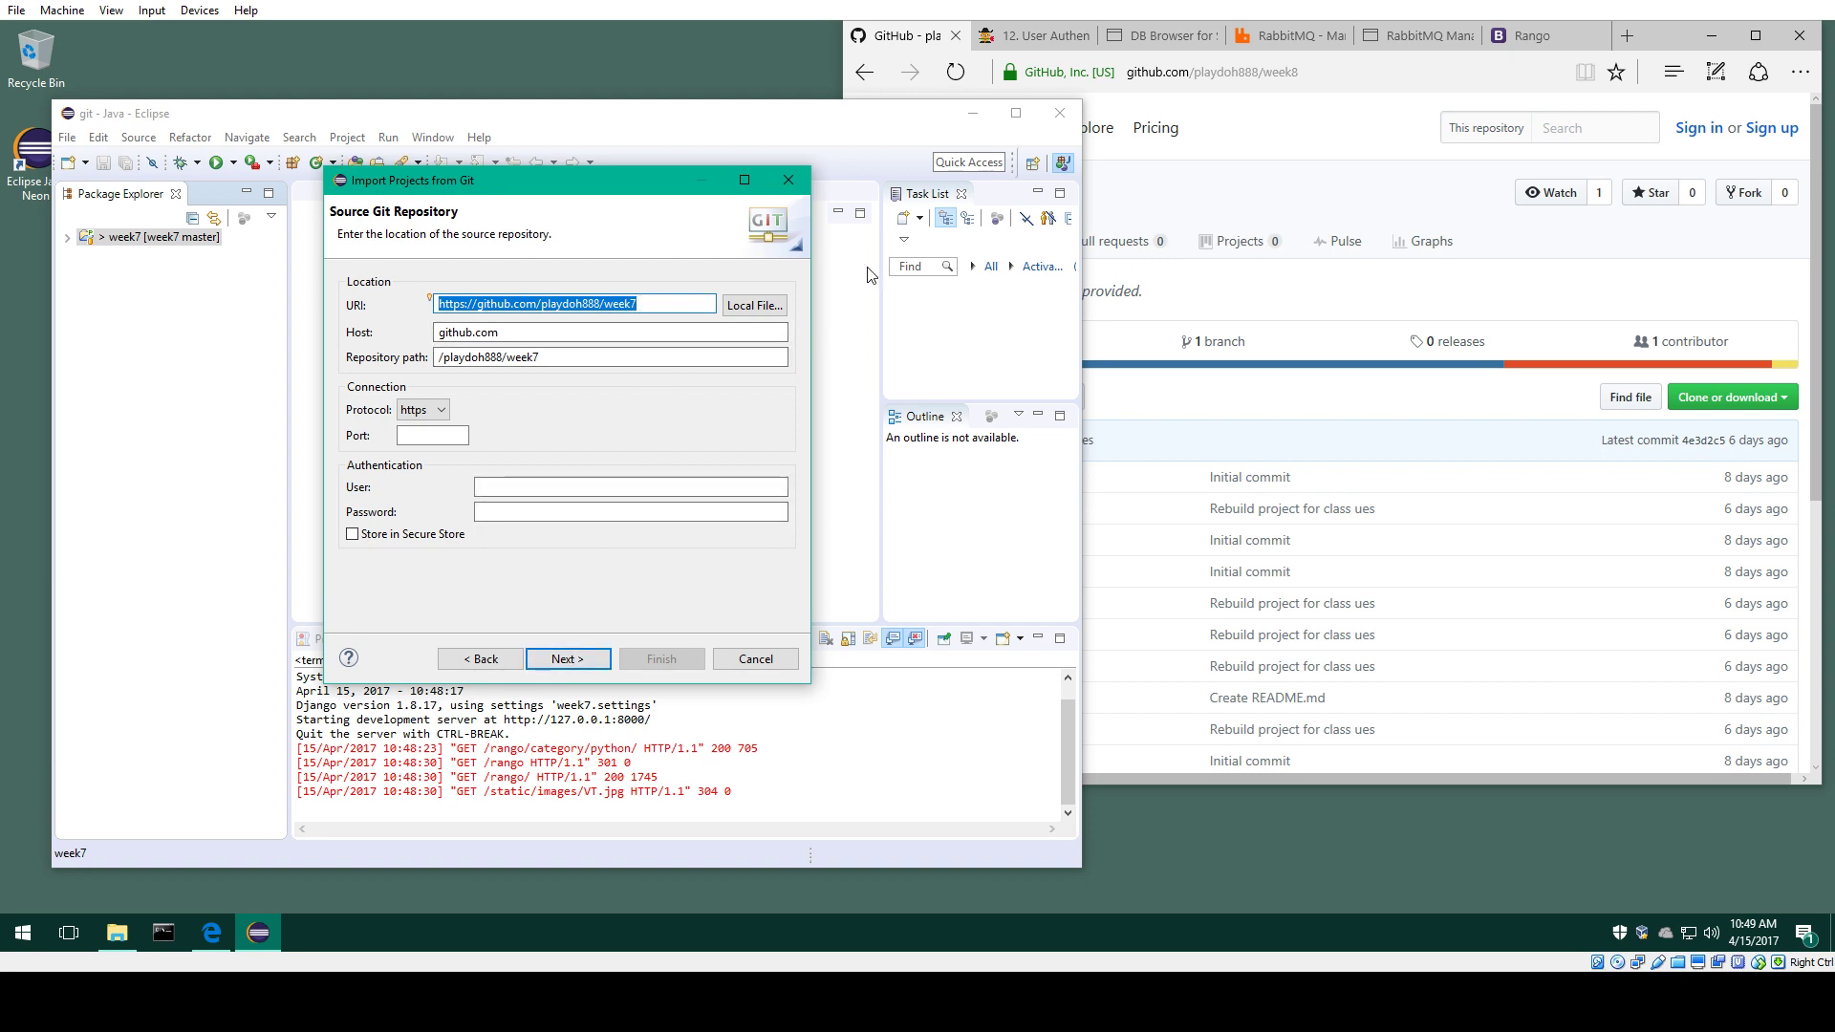
# Step: Copy the address of the GitHub week8 repository from the browser and submit it as the source repository URI in Eclipse
pyautogui.click(1334, 71)
pyautogui.hotkey('ctrl', 'c')
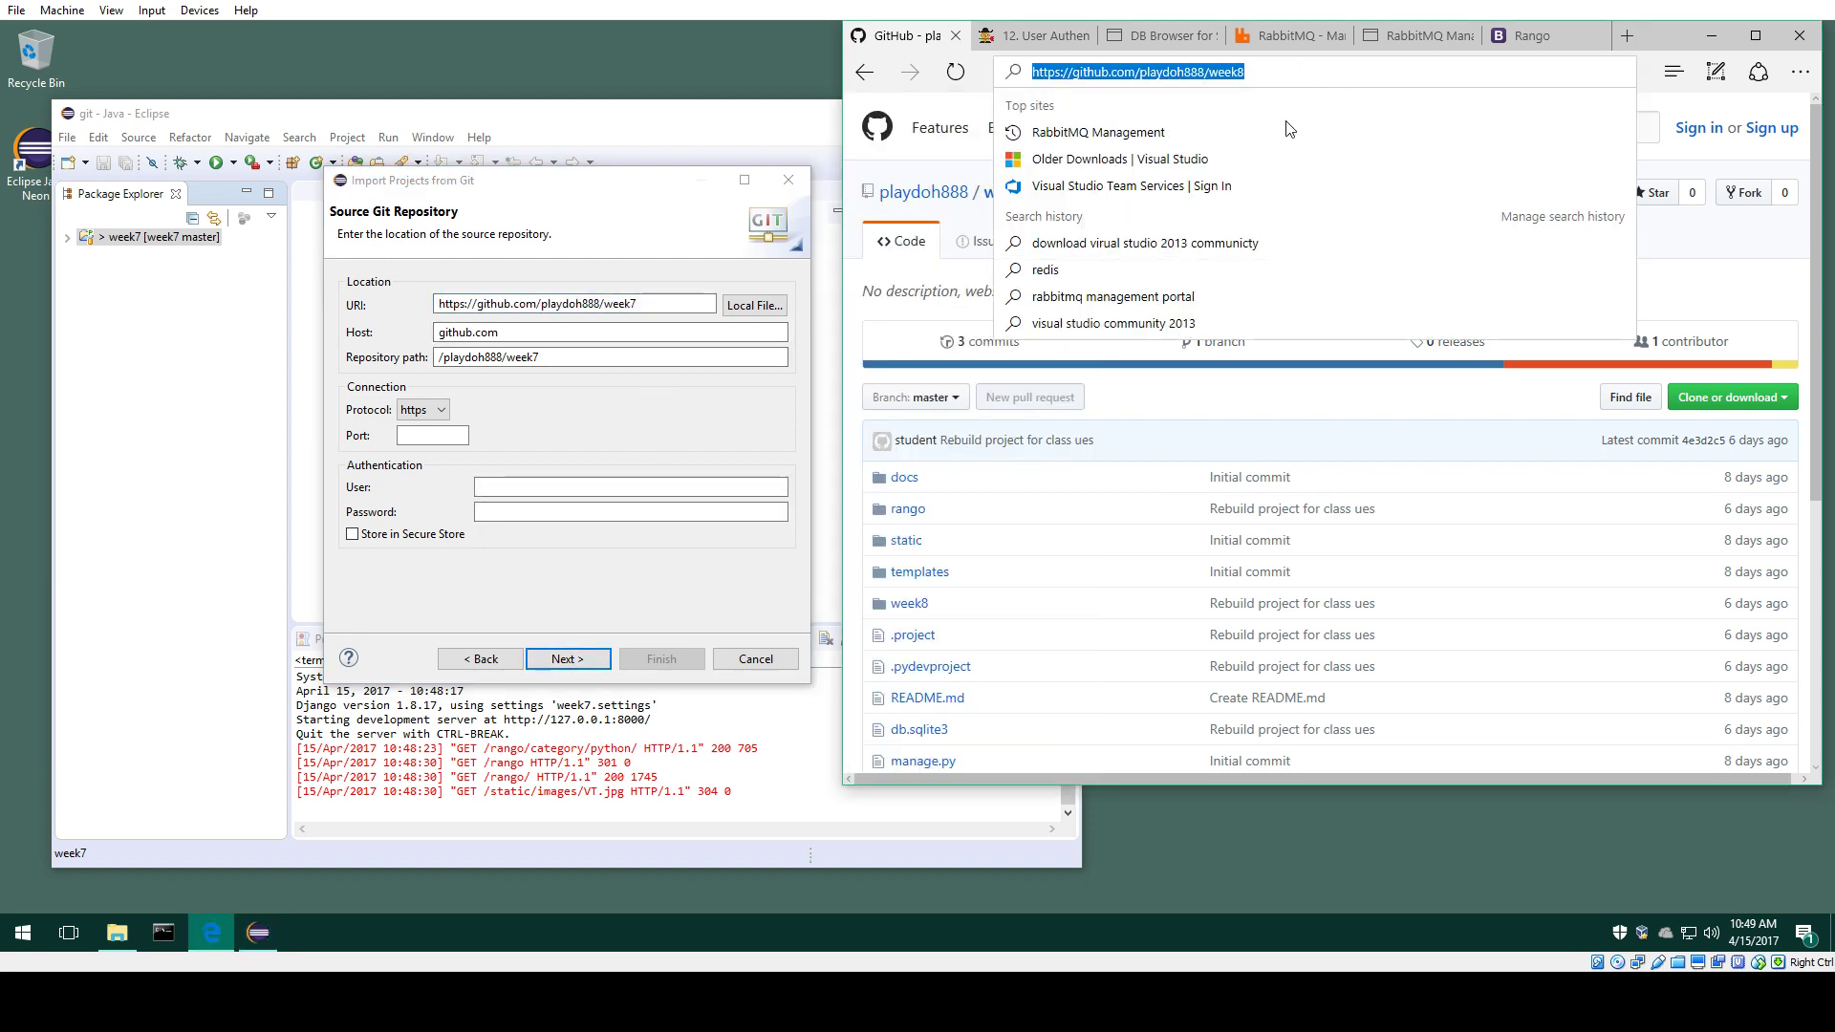
pyautogui.click(656, 306)
pyautogui.hotkey('ctrl', 'a')
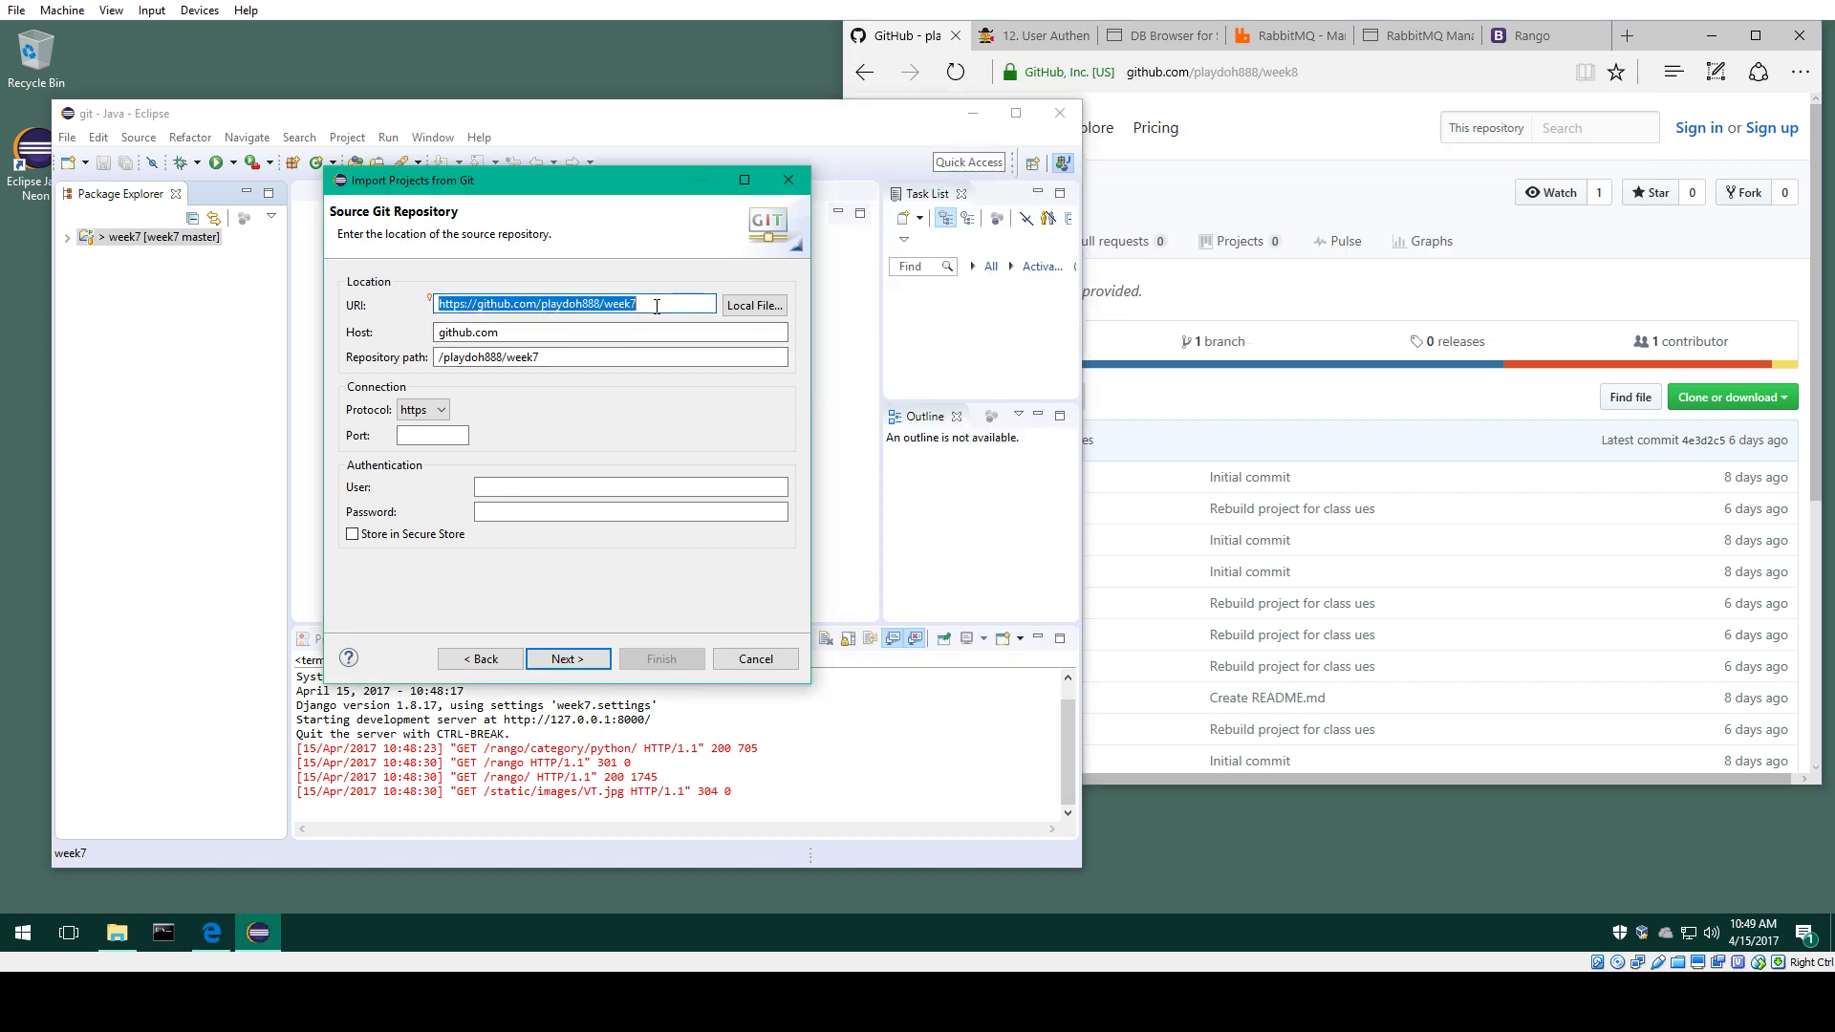
pyautogui.hotkey('ctrl', 'v')
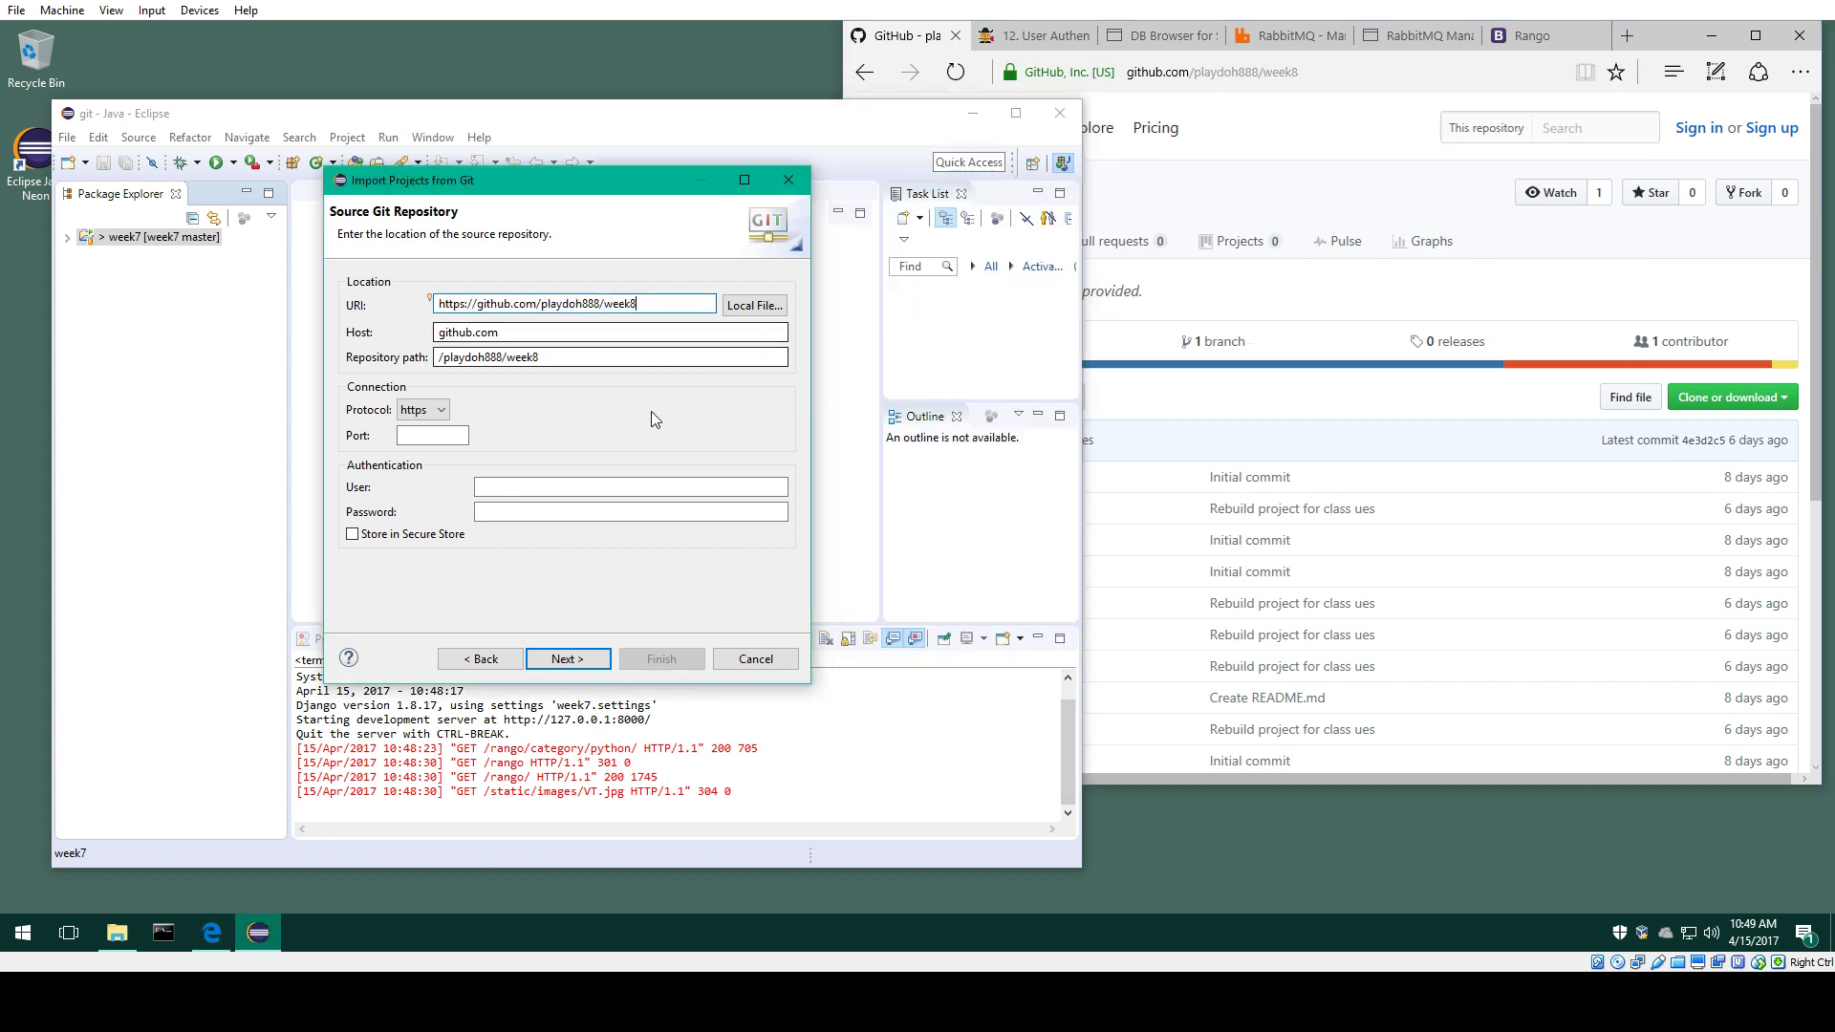
pyautogui.click(568, 659)
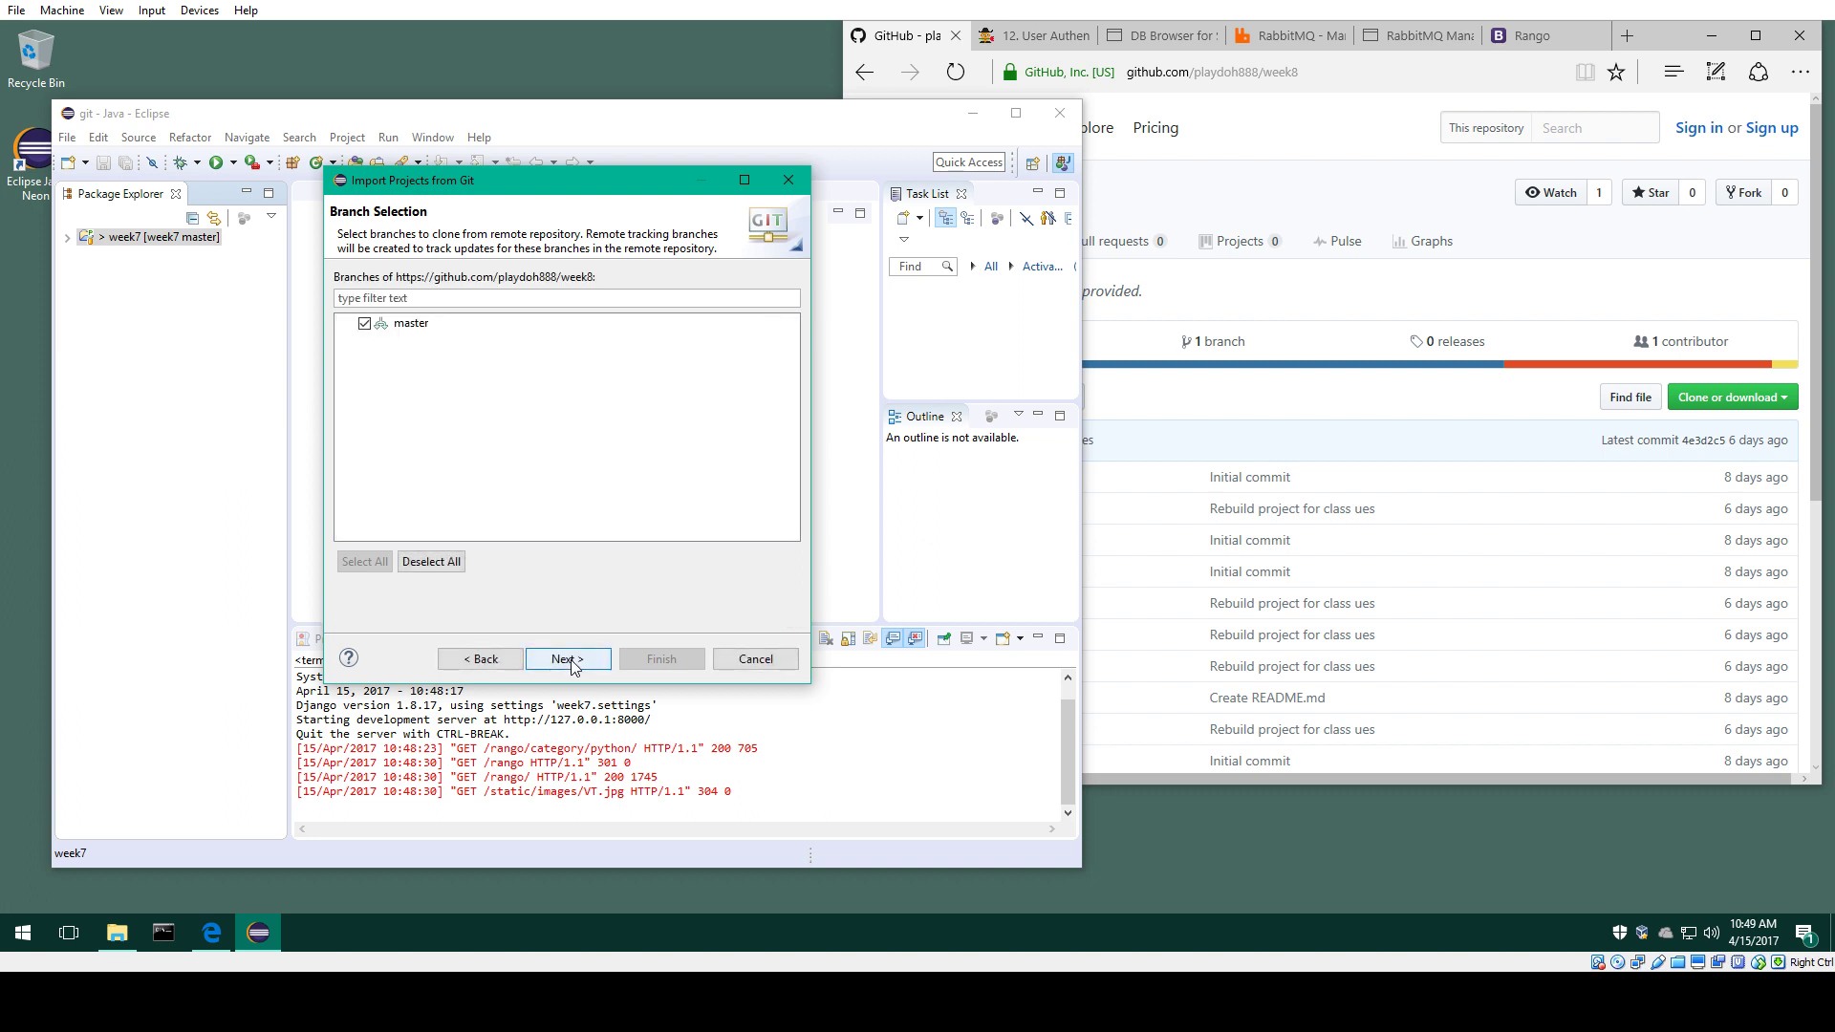
# Step: Accept the master branch and clone the repository into C:\Users\student\git\week8 with origin as the remote name
pyautogui.click(411, 324)
pyautogui.click(576, 659)
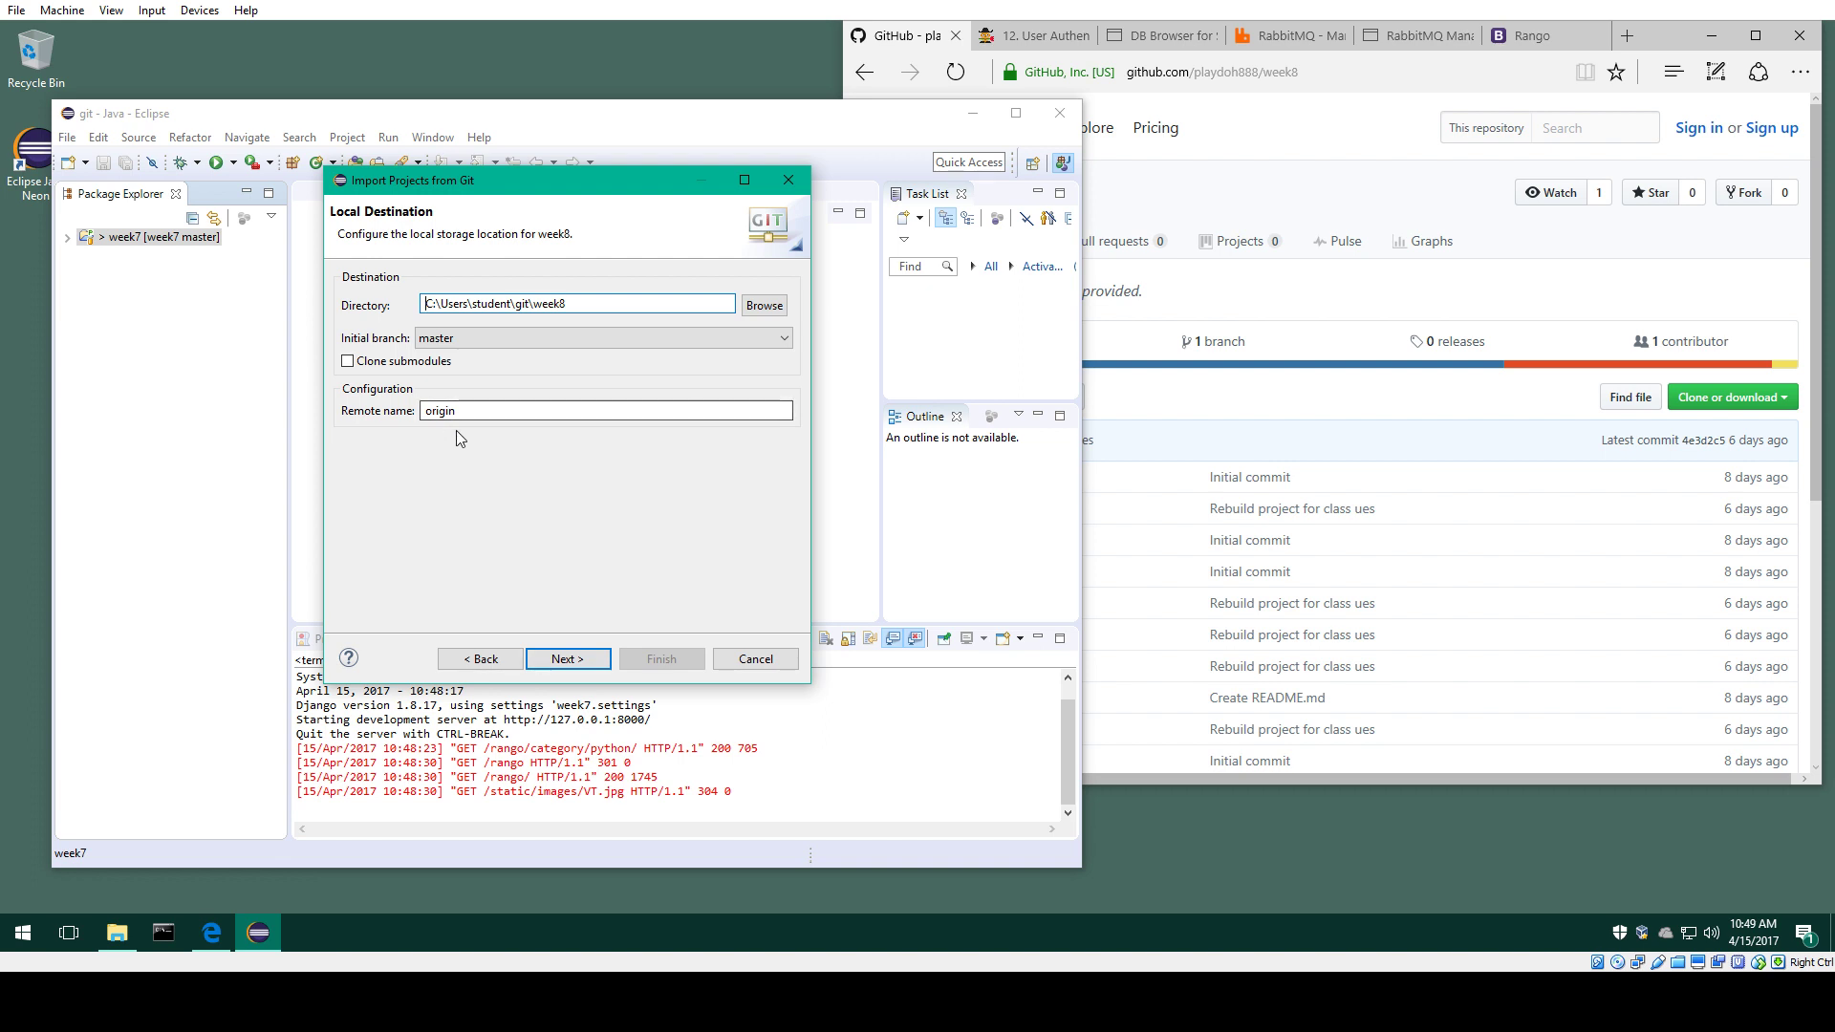
pyautogui.click(566, 663)
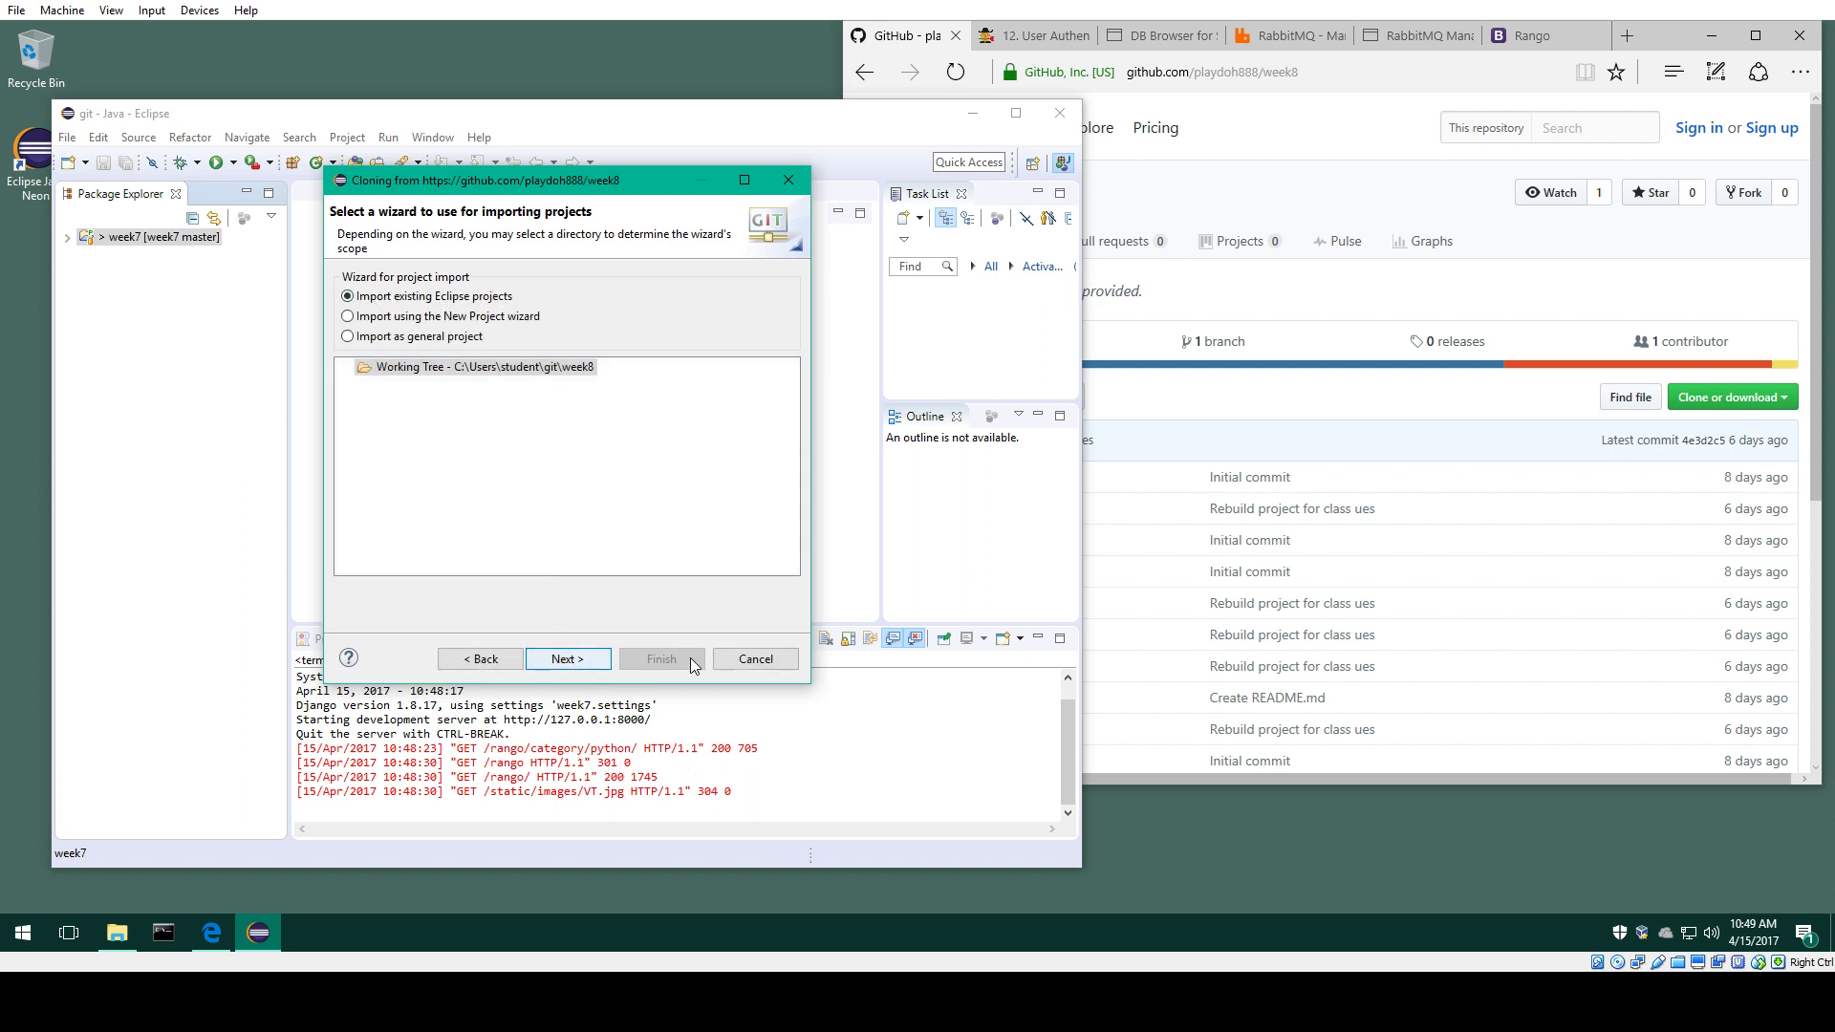
# Step: Import the cloned week8 folder as an existing Eclipse project and expand it in the Package Explorer
pyautogui.click(1322, 418)
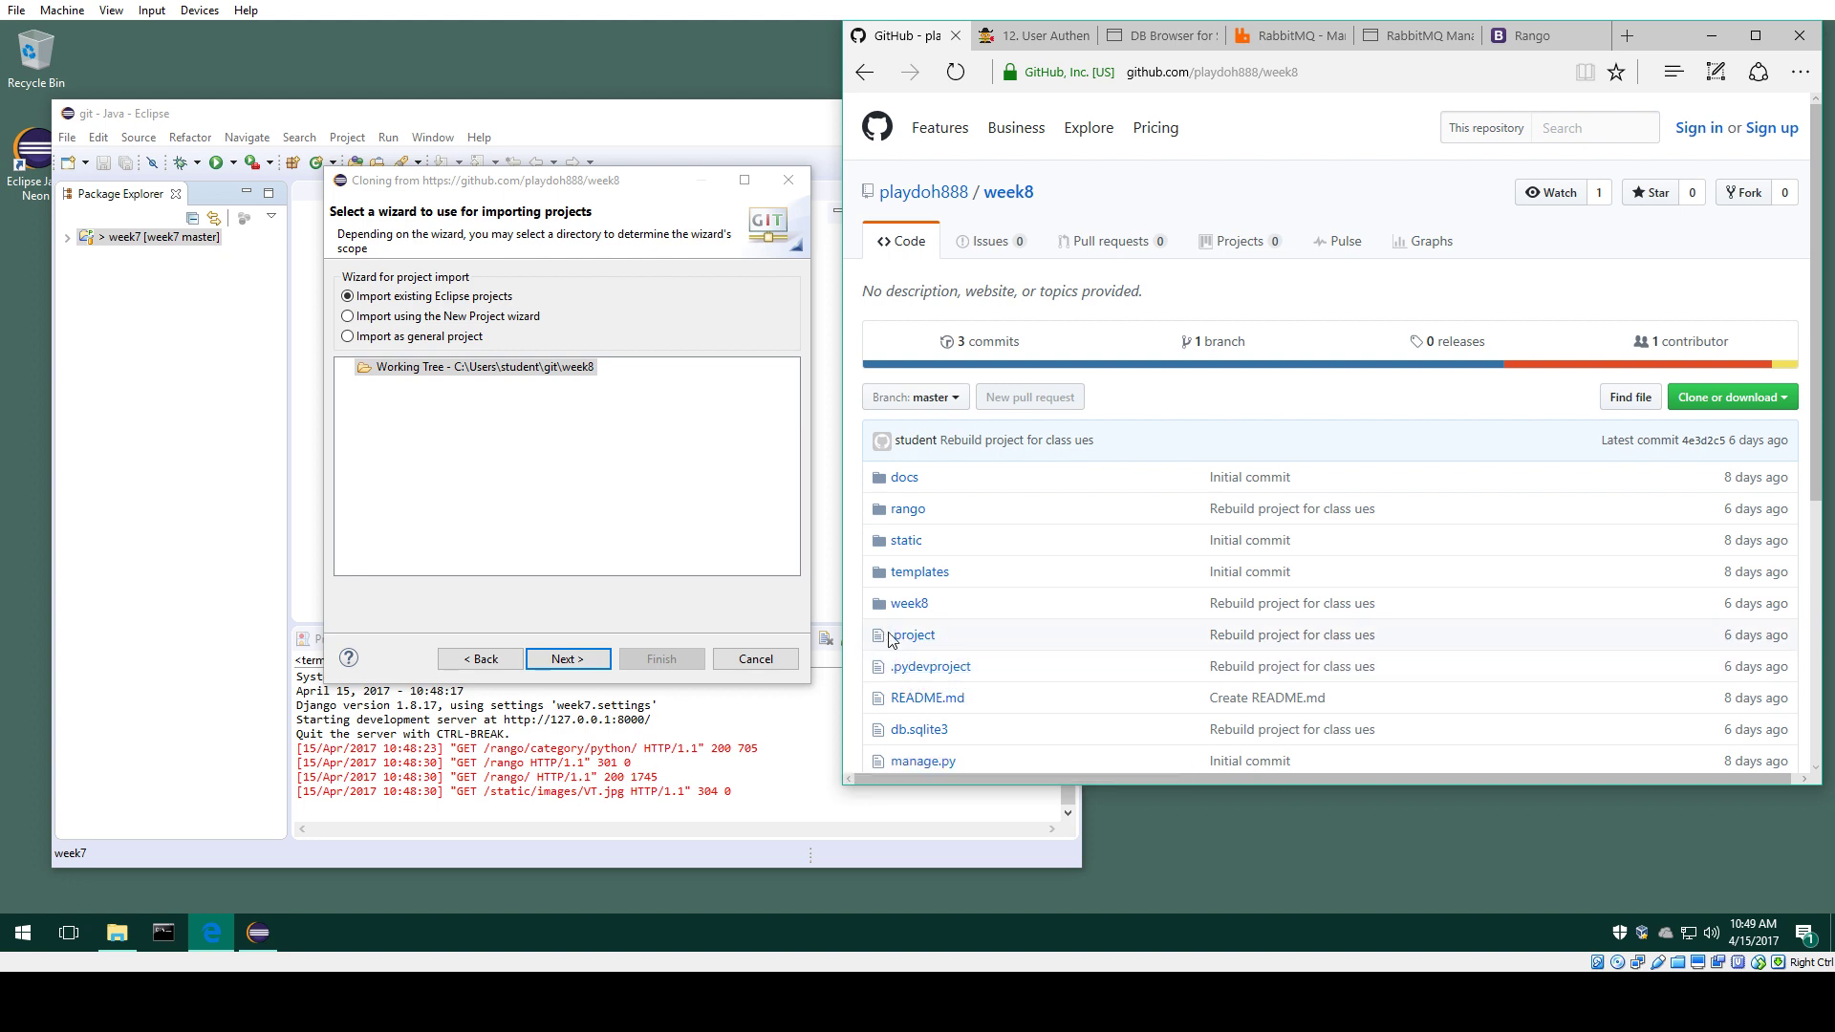
pyautogui.click(568, 660)
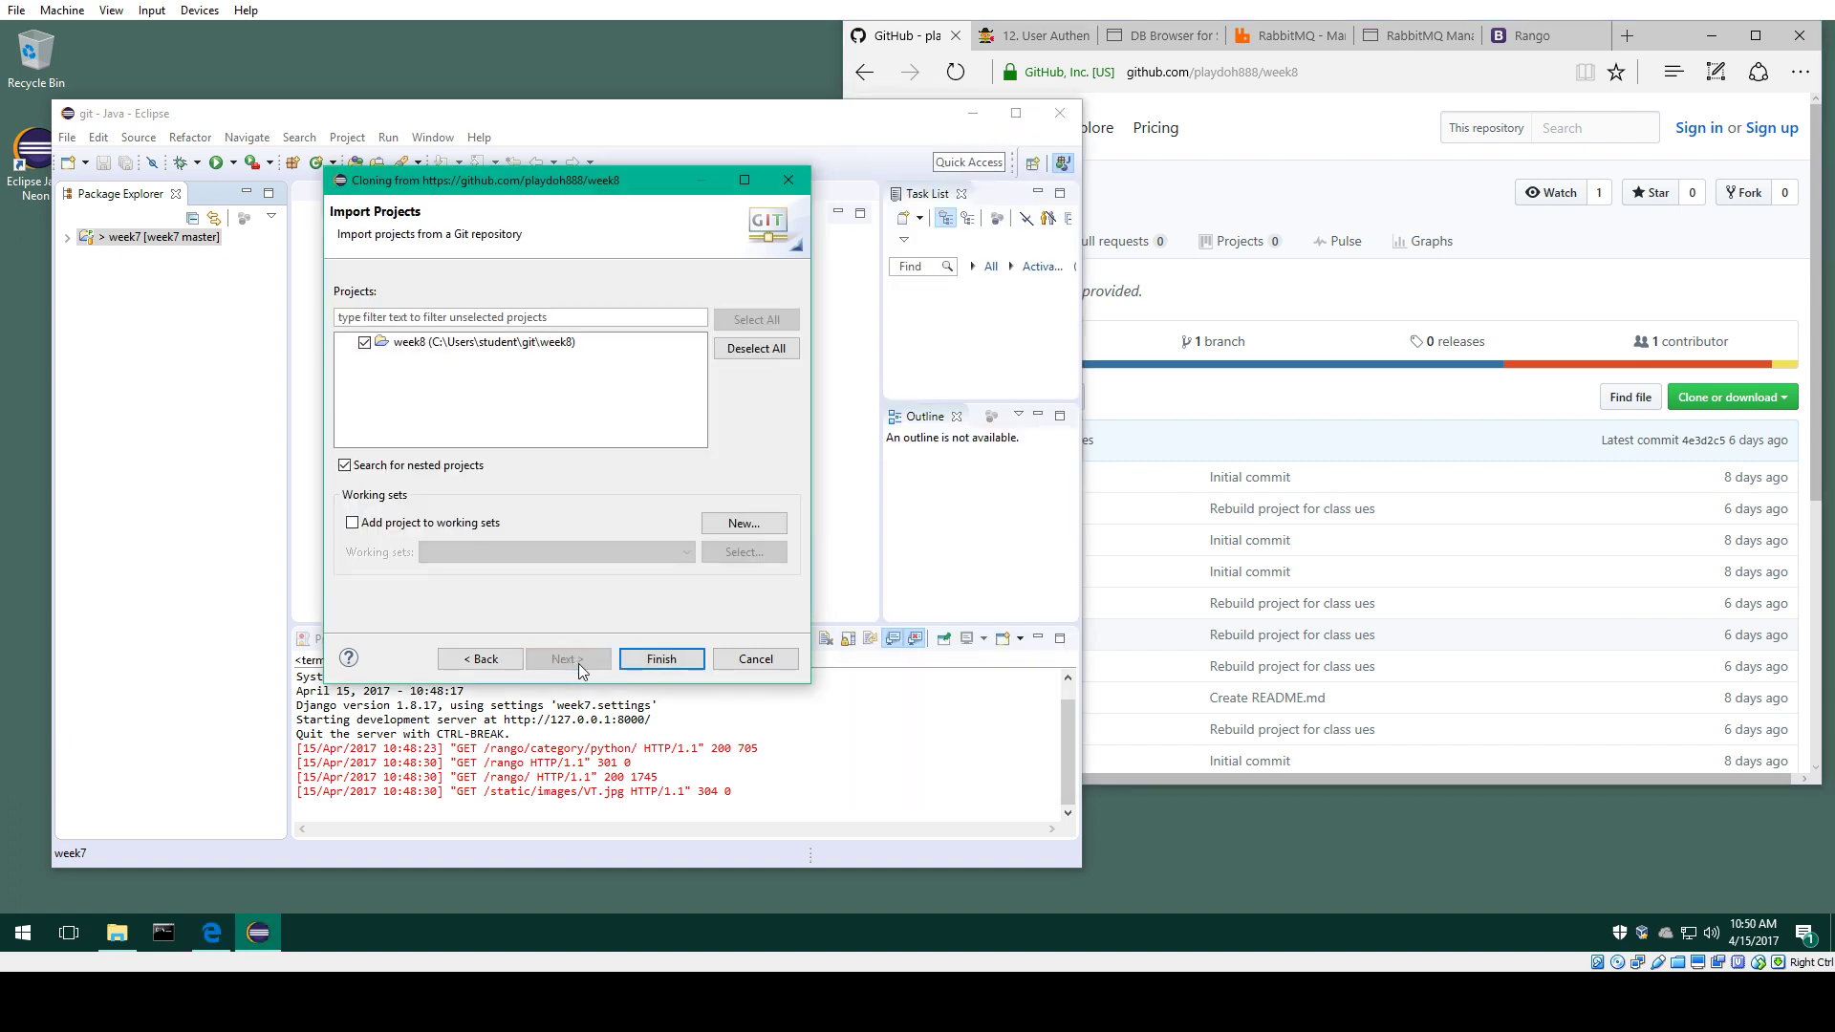
pyautogui.click(662, 660)
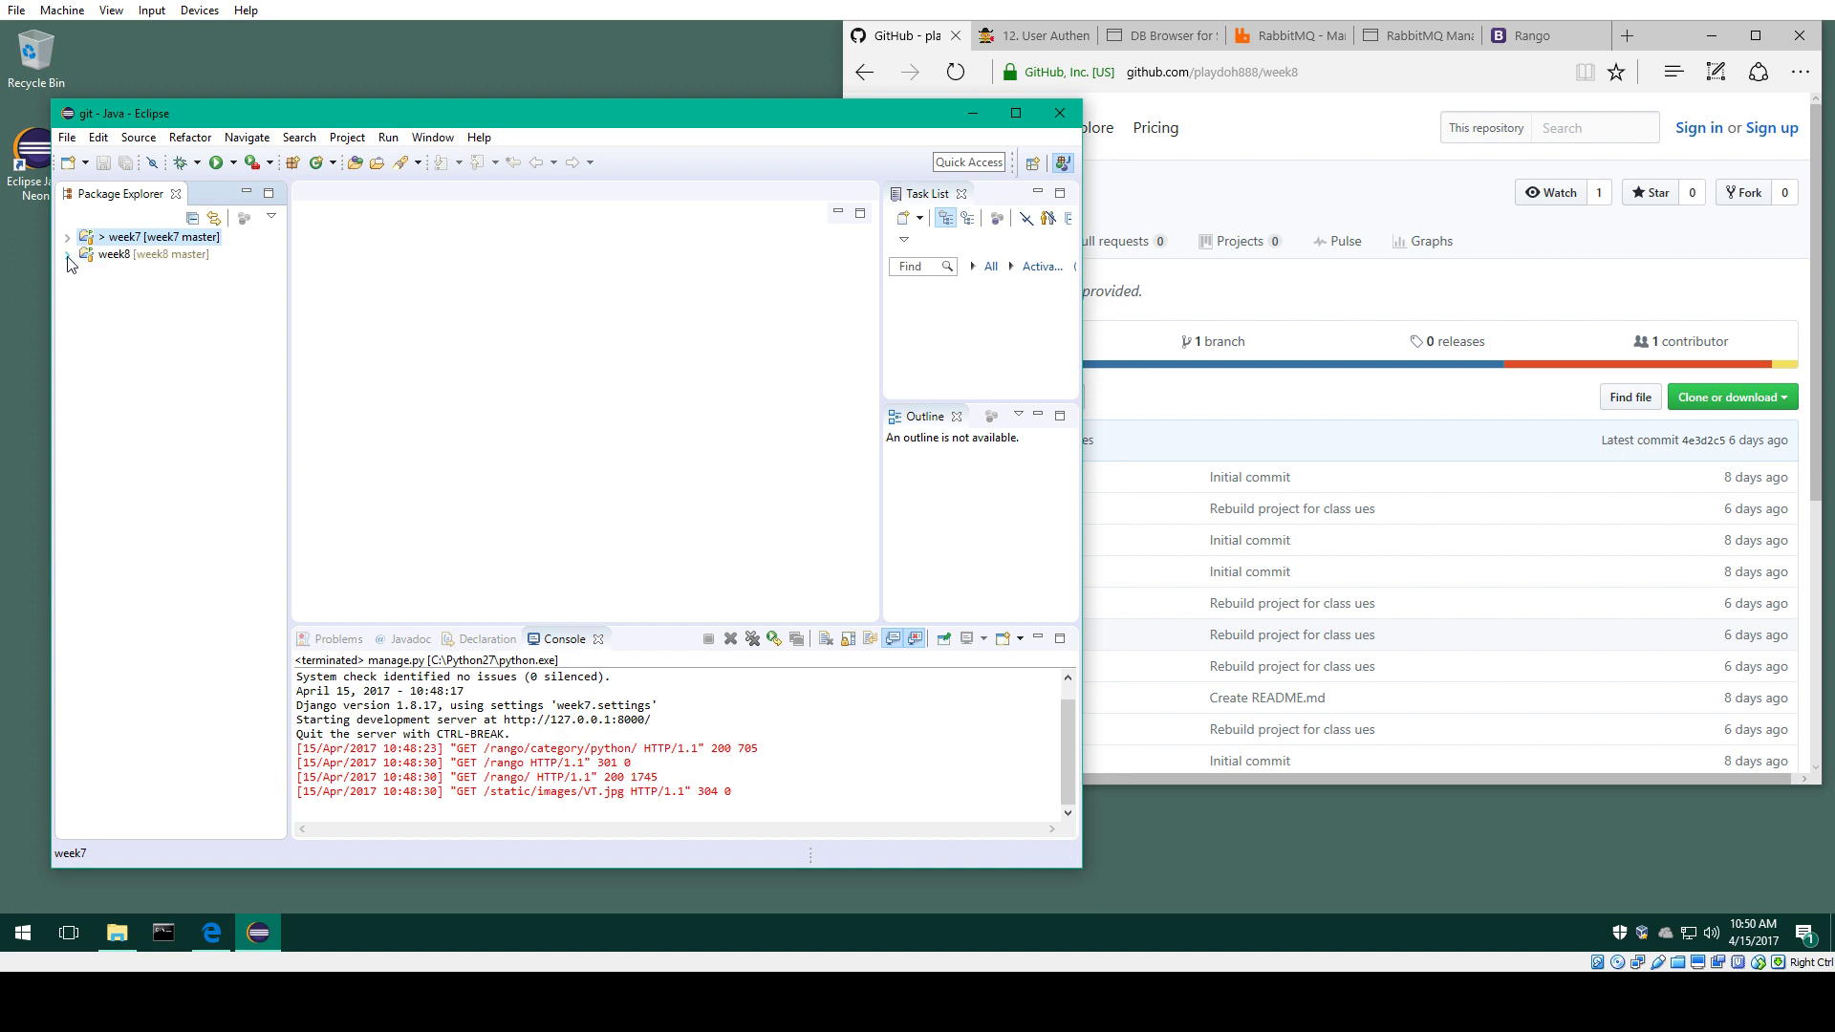
pyautogui.click(68, 256)
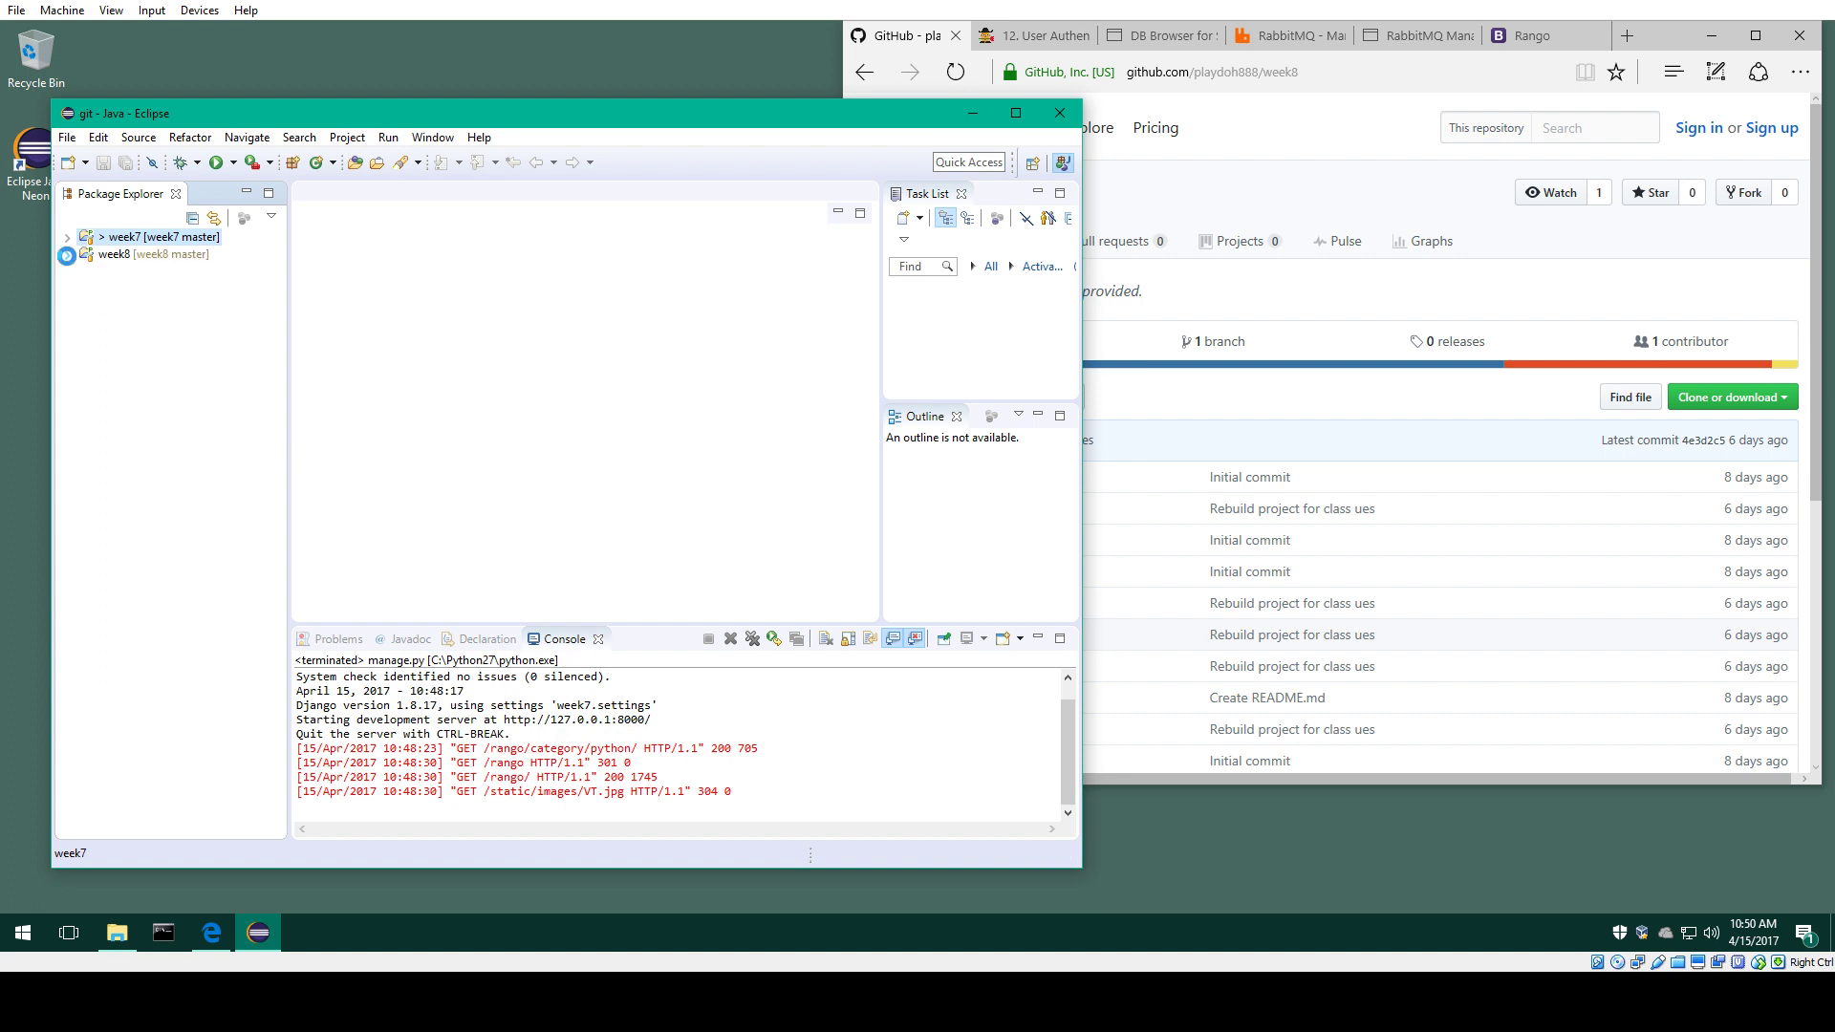
pyautogui.click(155, 258)
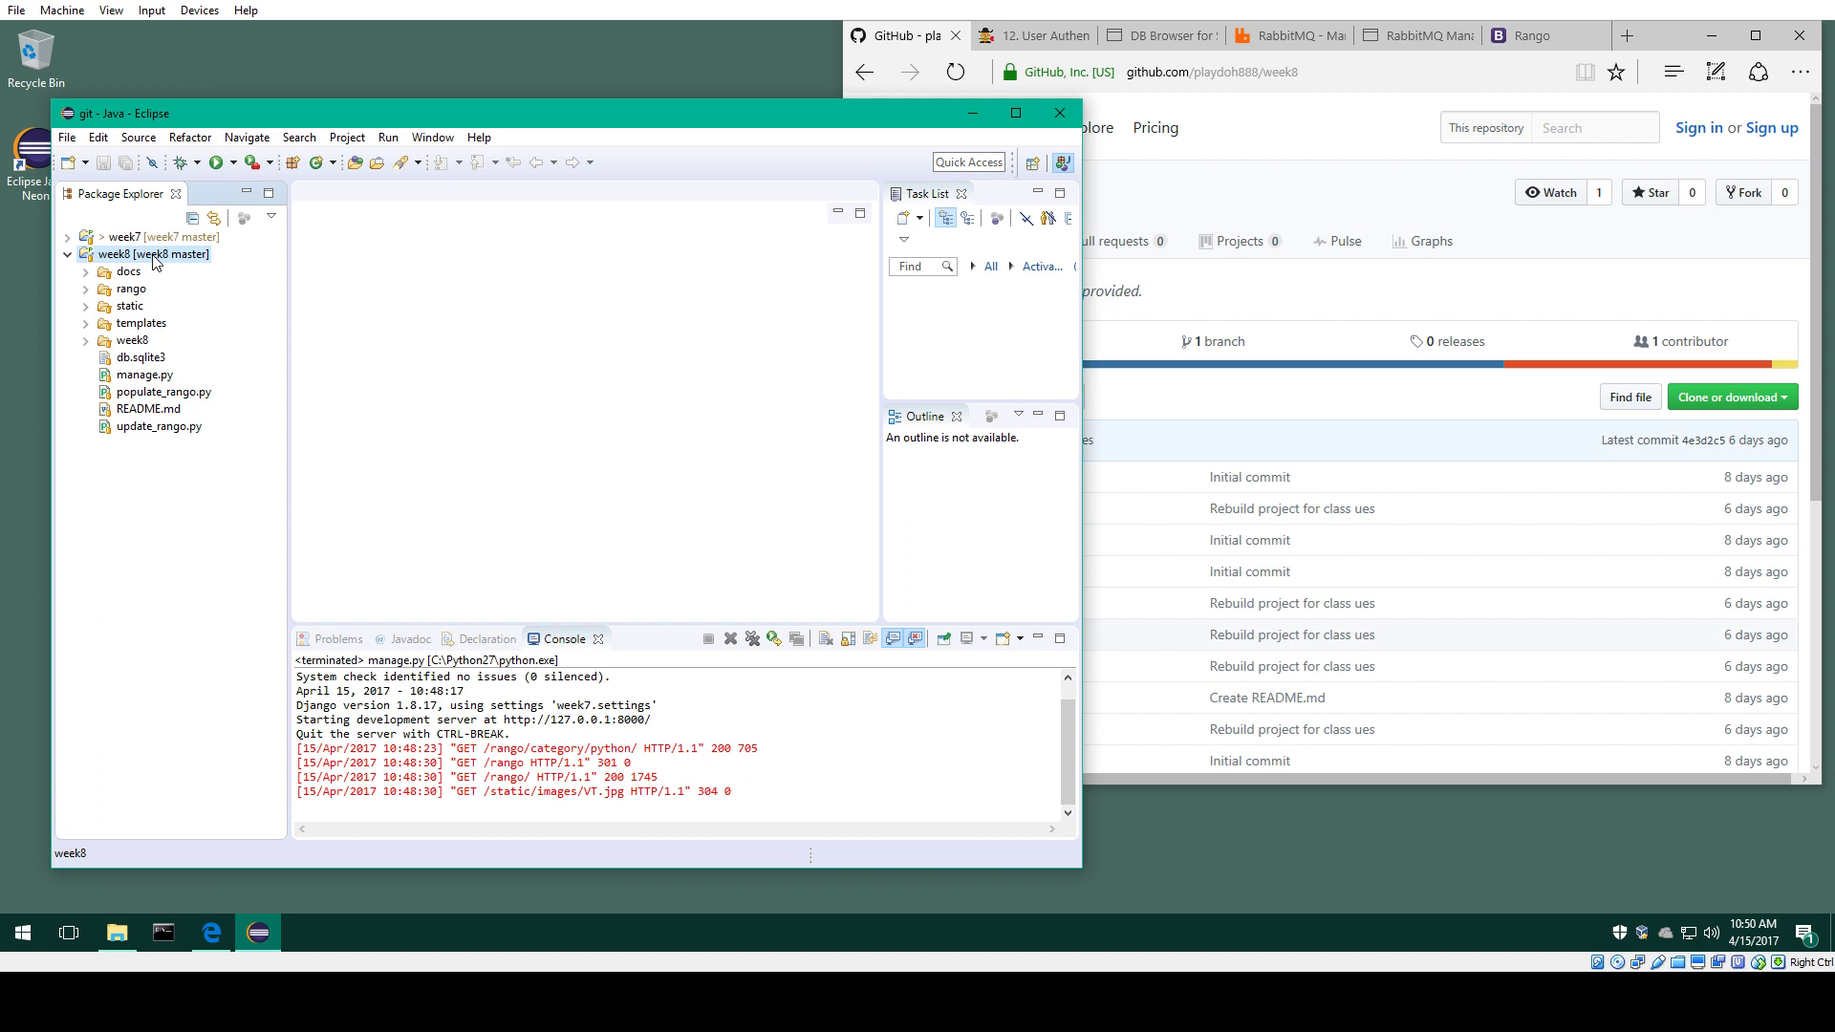
pyautogui.rightClick(155, 260)
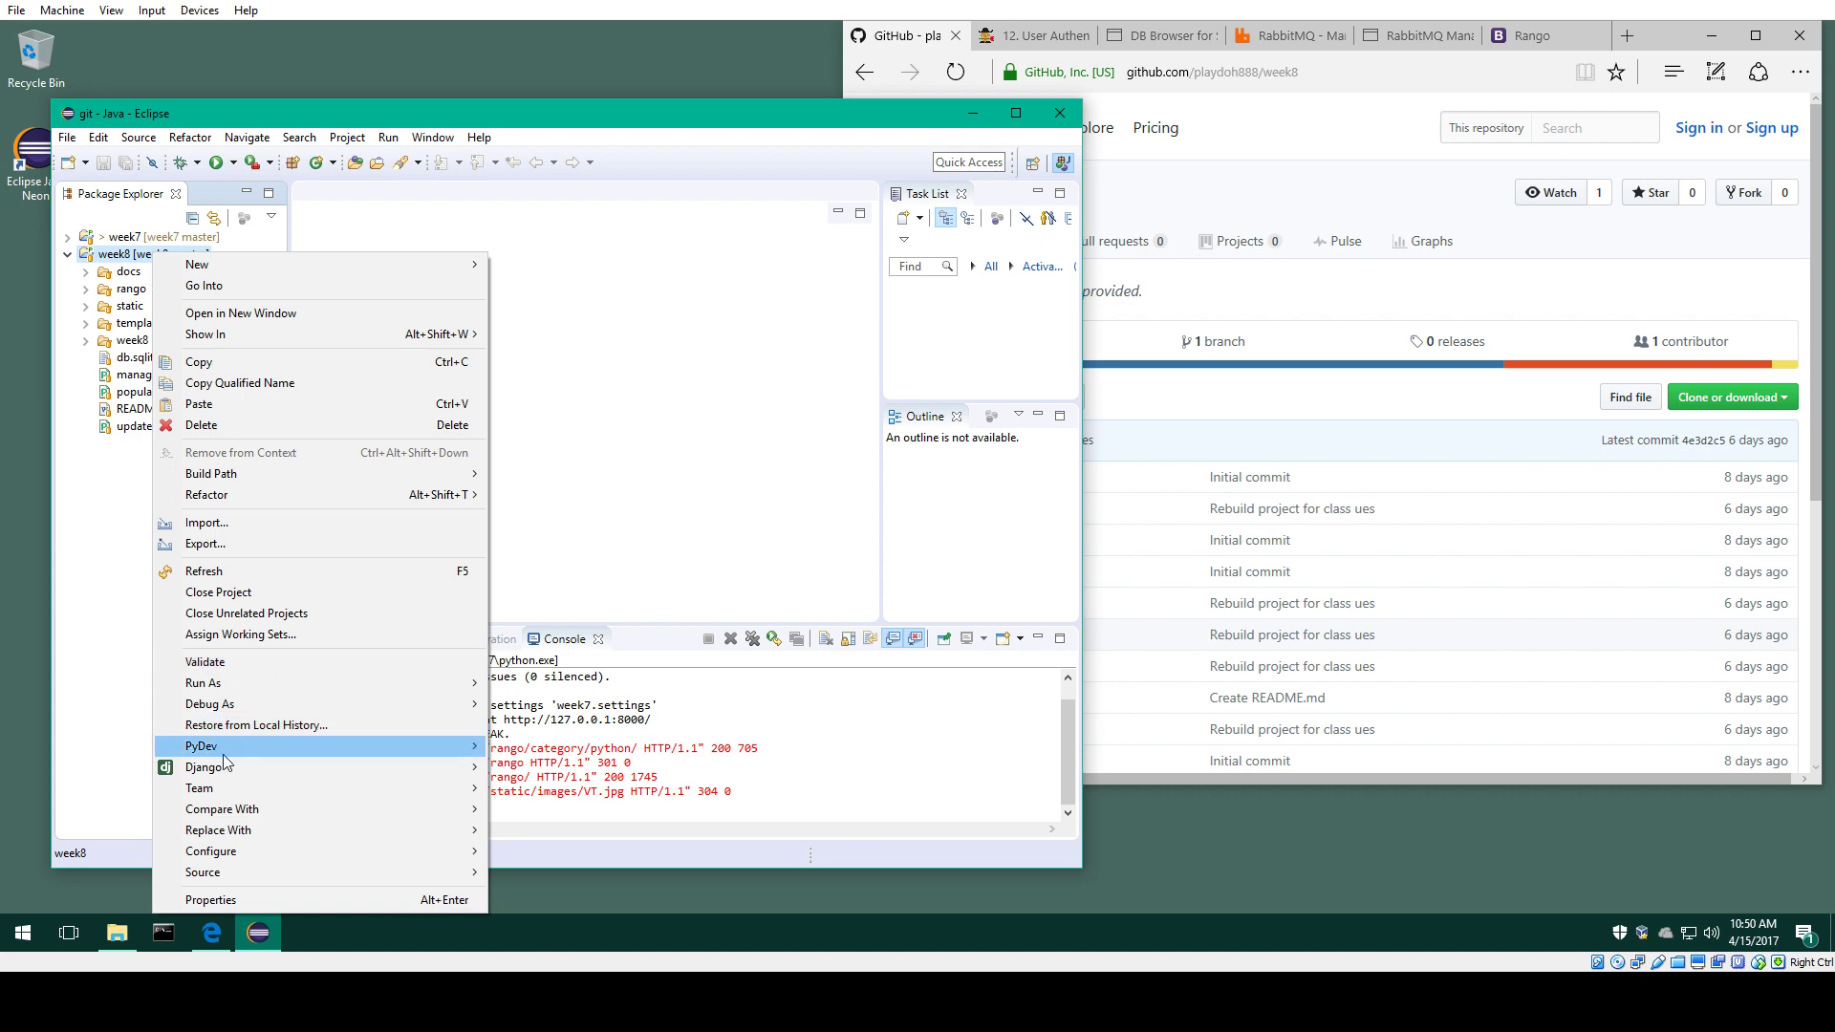
pyautogui.moveTo(240, 779)
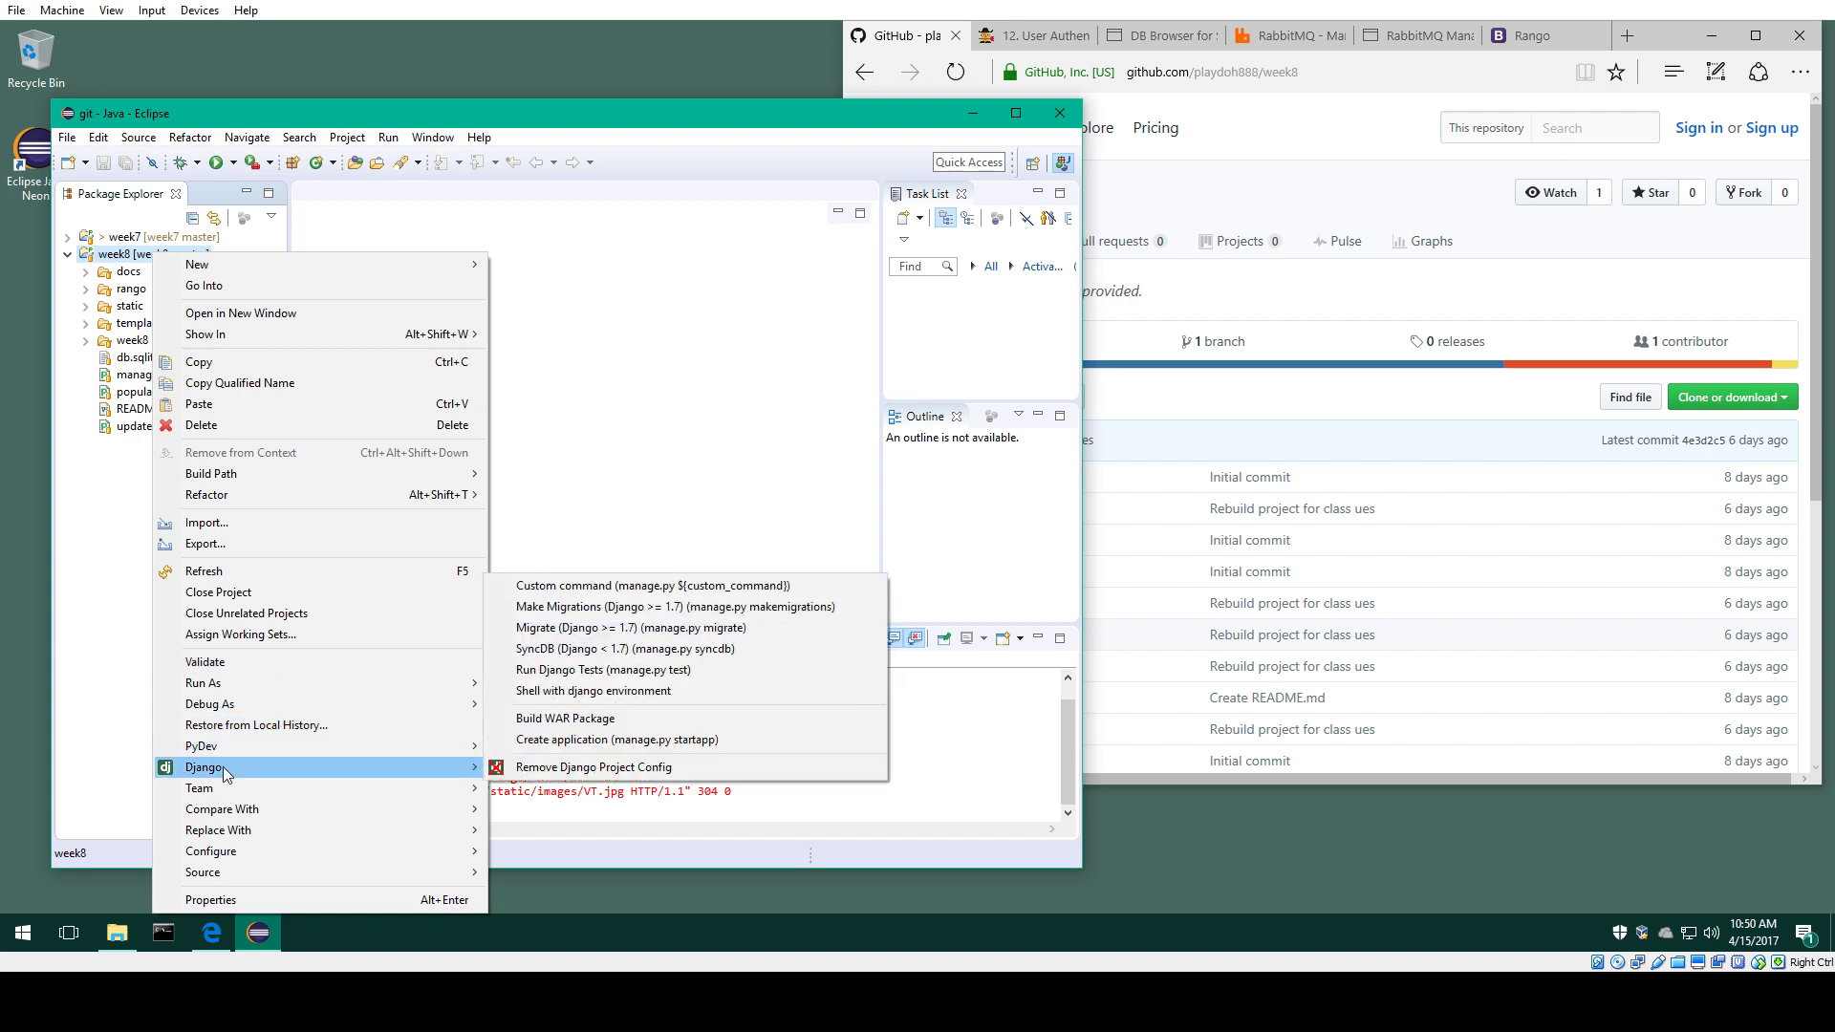
pyautogui.click(229, 900)
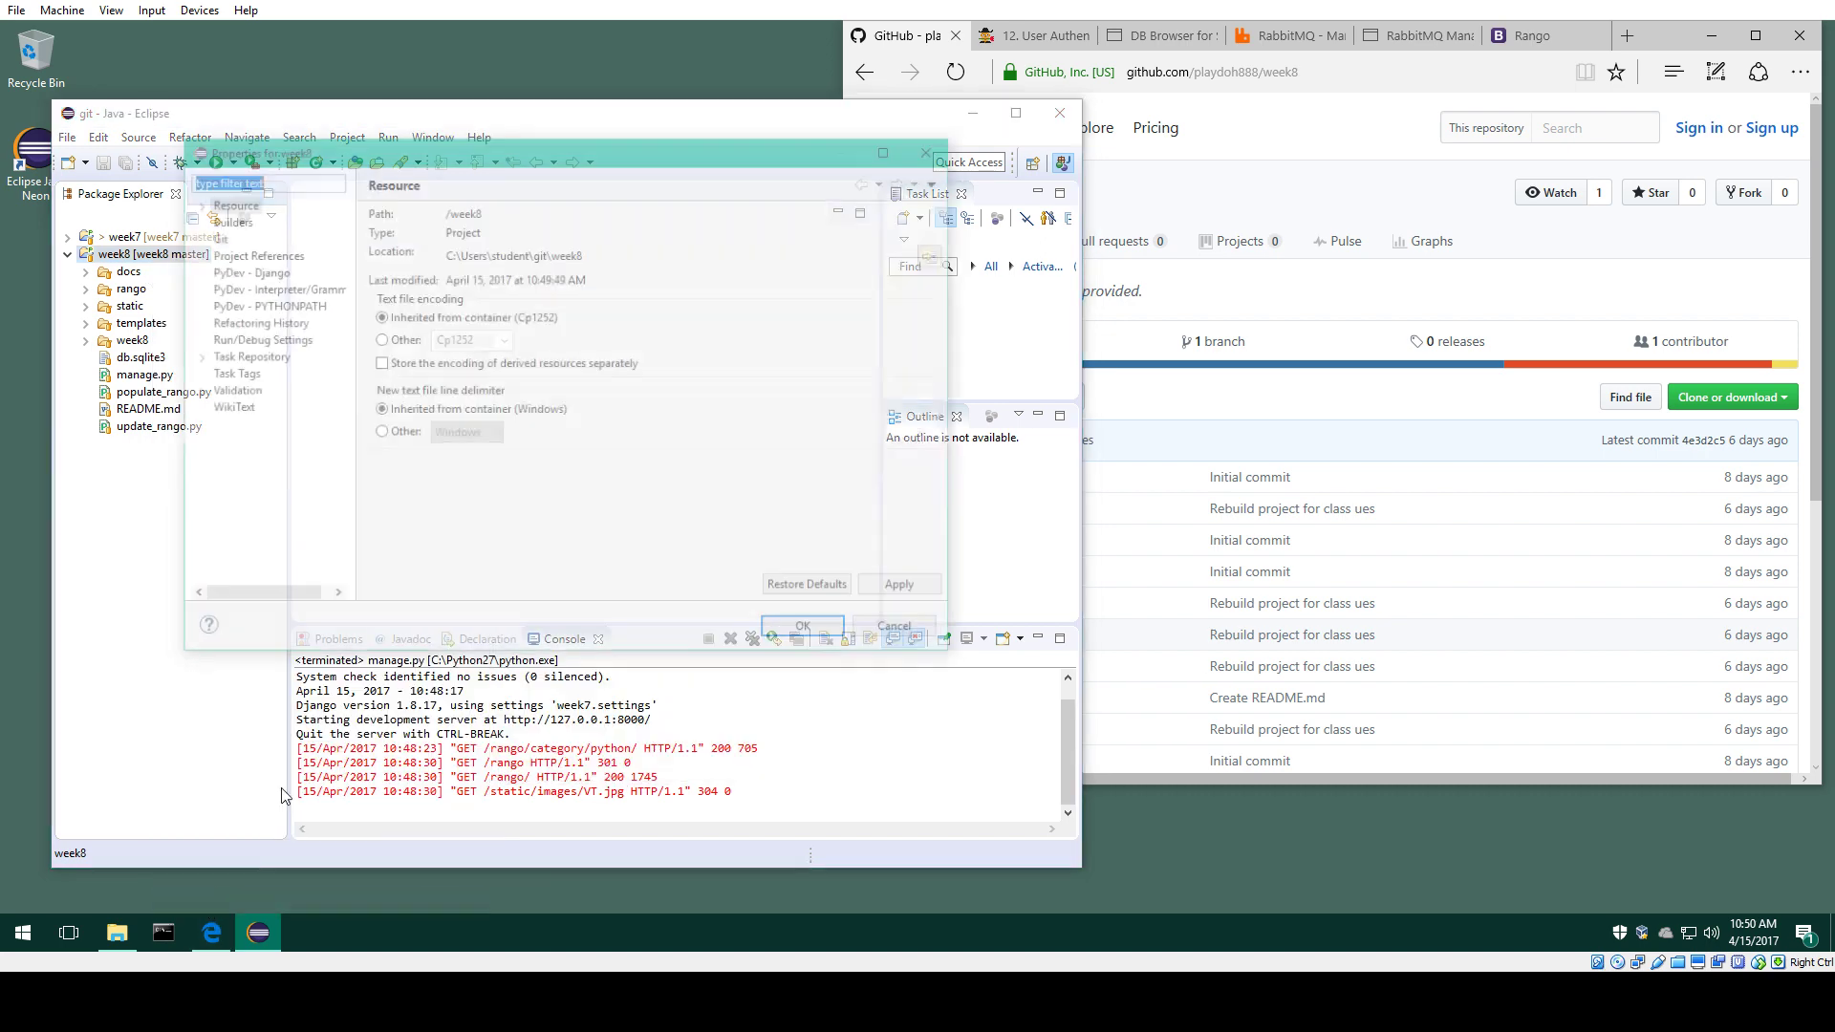
pyautogui.click(903, 632)
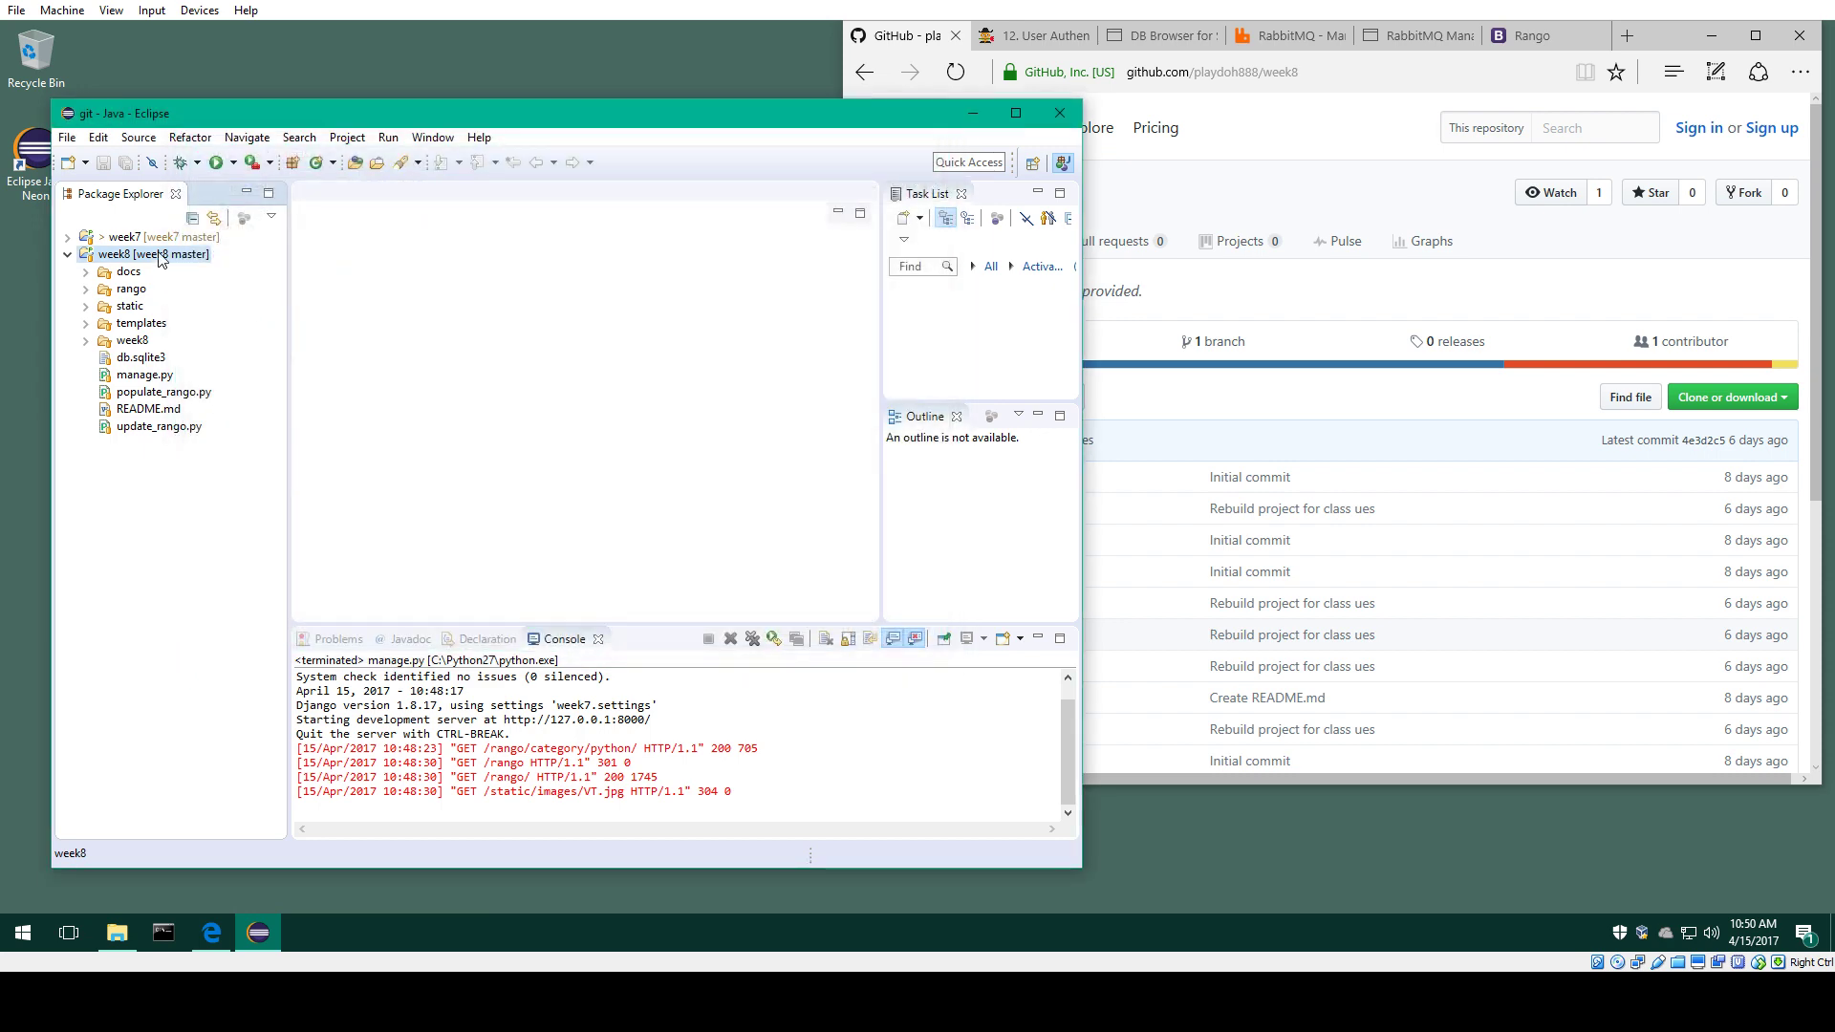
pyautogui.rightClick(160, 258)
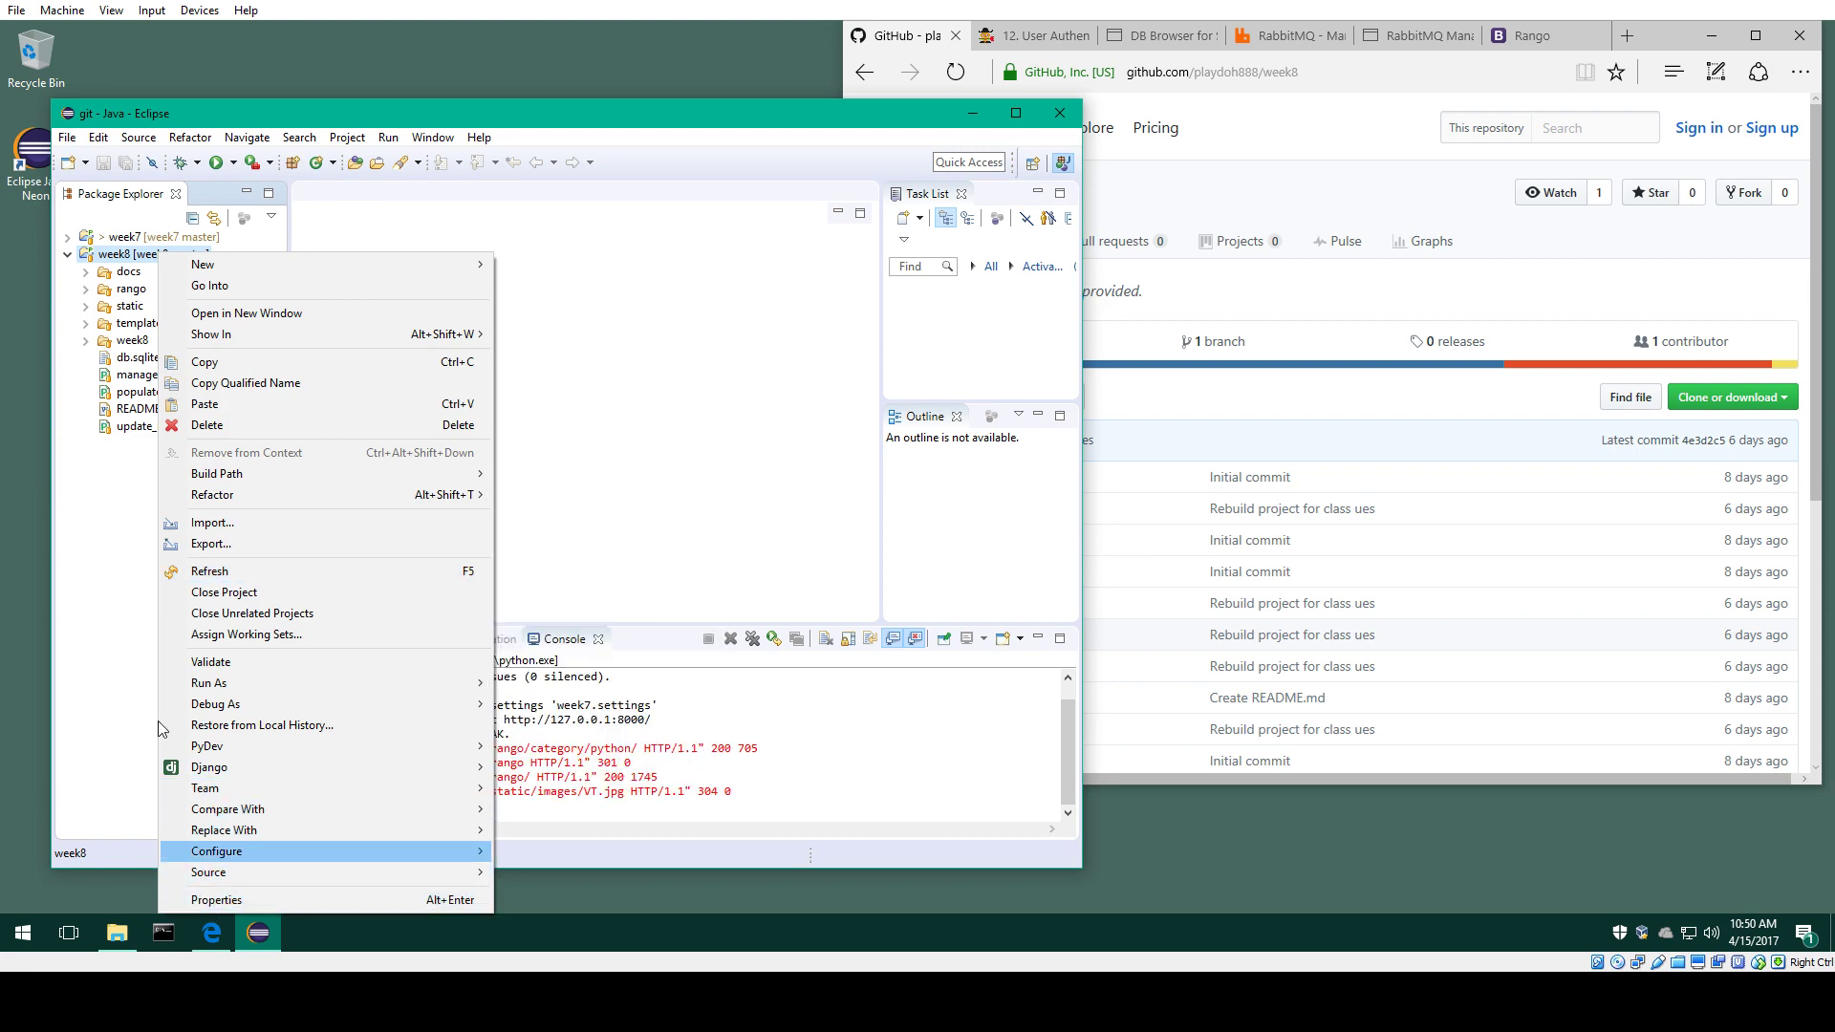
pyautogui.click(139, 262)
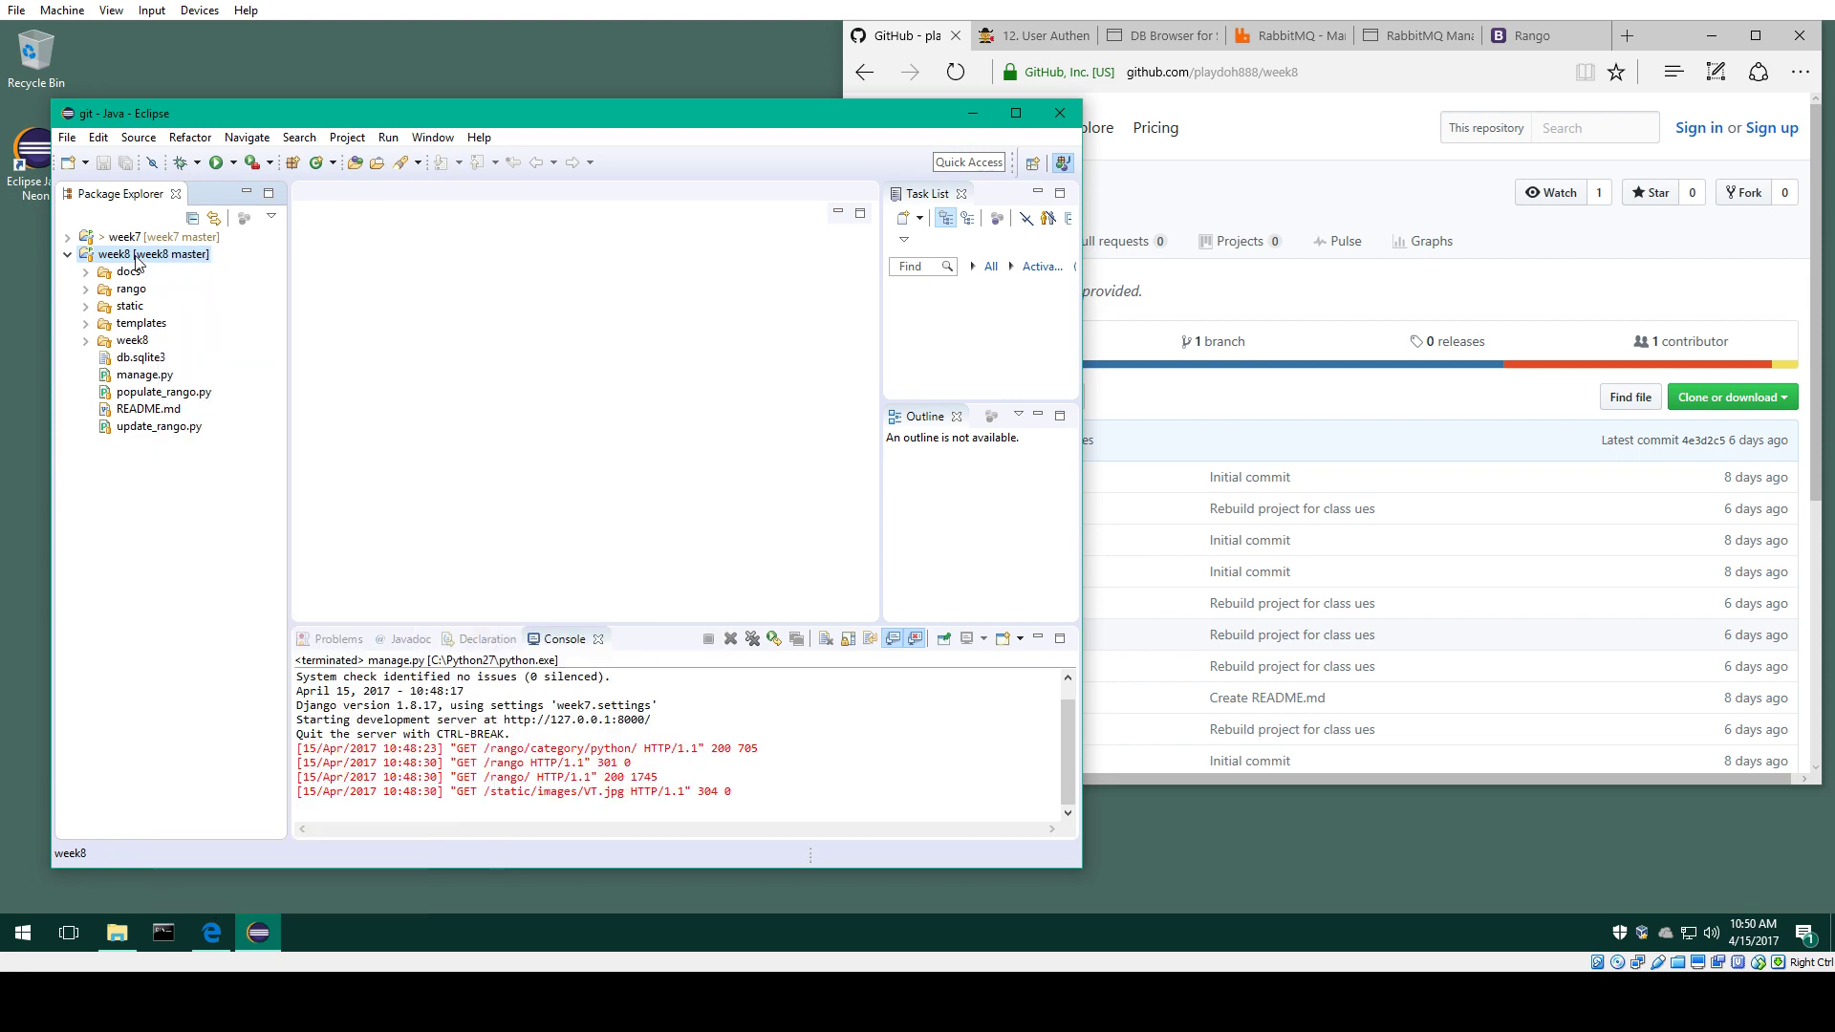
# Step: Apply the PyDev interpreter settings in the week8 project's properties, with Python project type, grammar version 2.7 and the python interpreter
pyautogui.rightClick(138, 262)
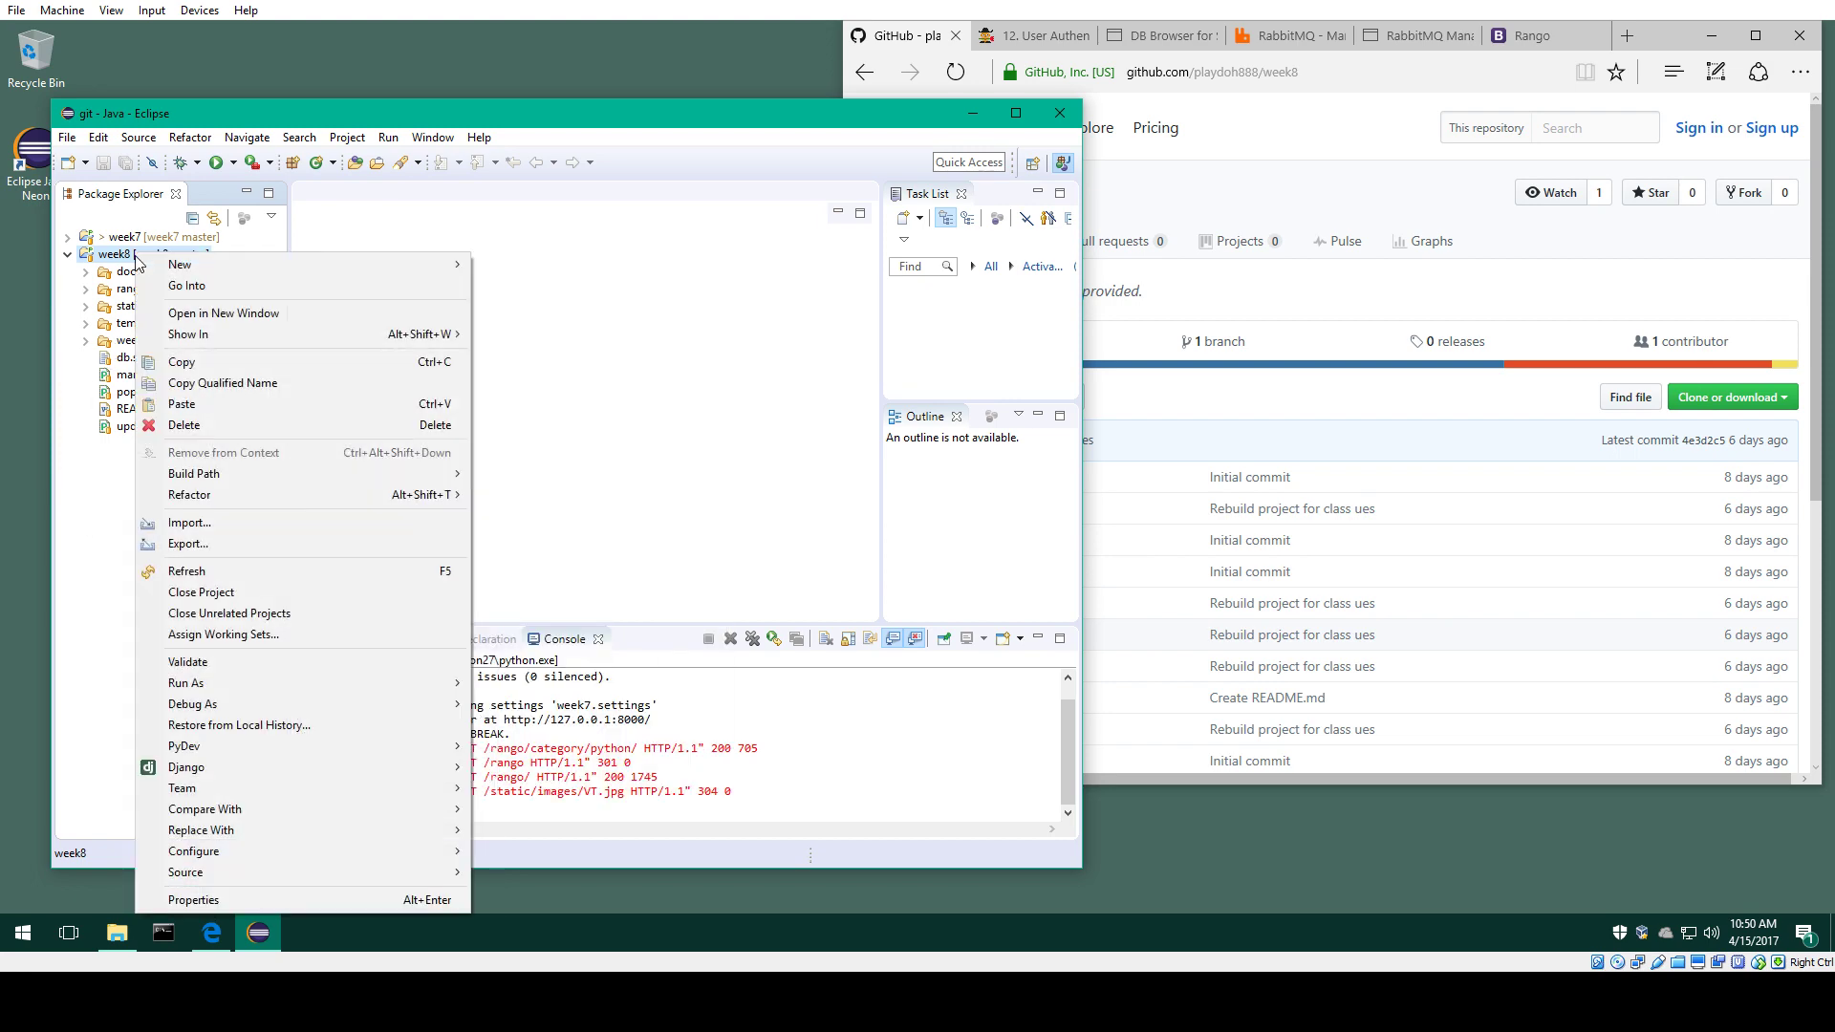
pyautogui.click(192, 900)
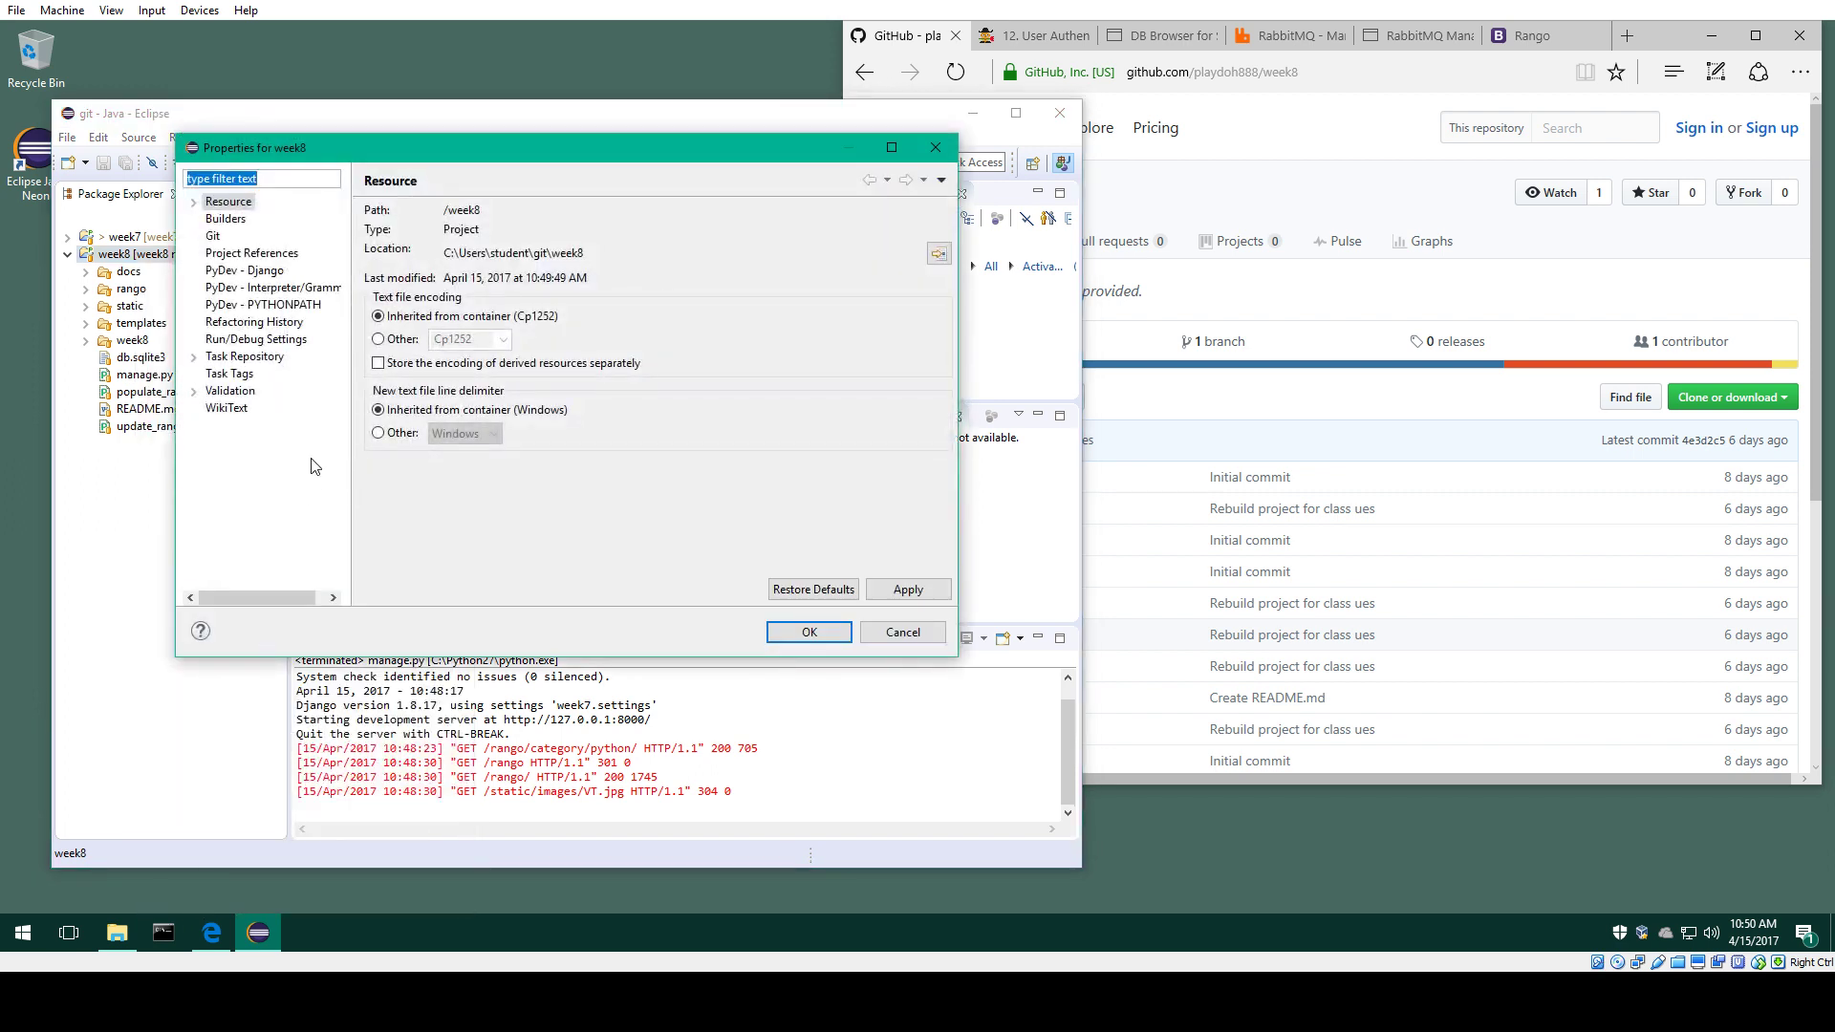
pyautogui.click(291, 290)
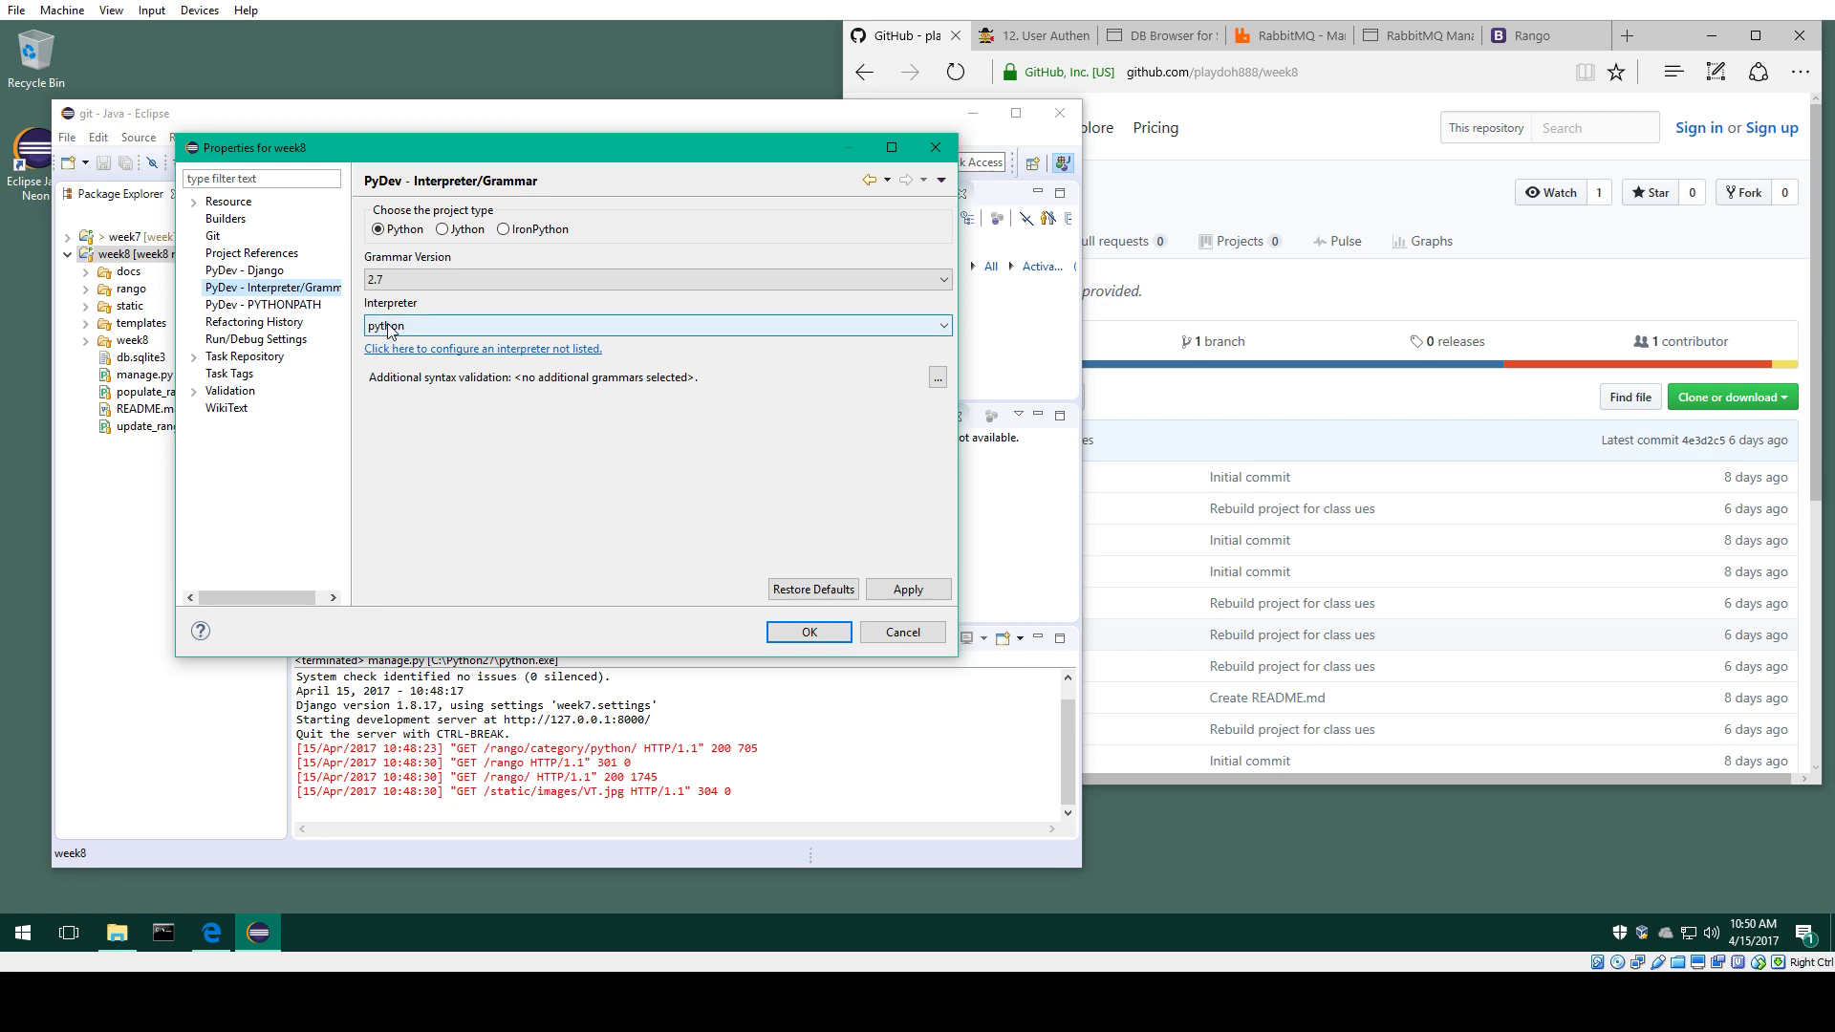
pyautogui.click(911, 592)
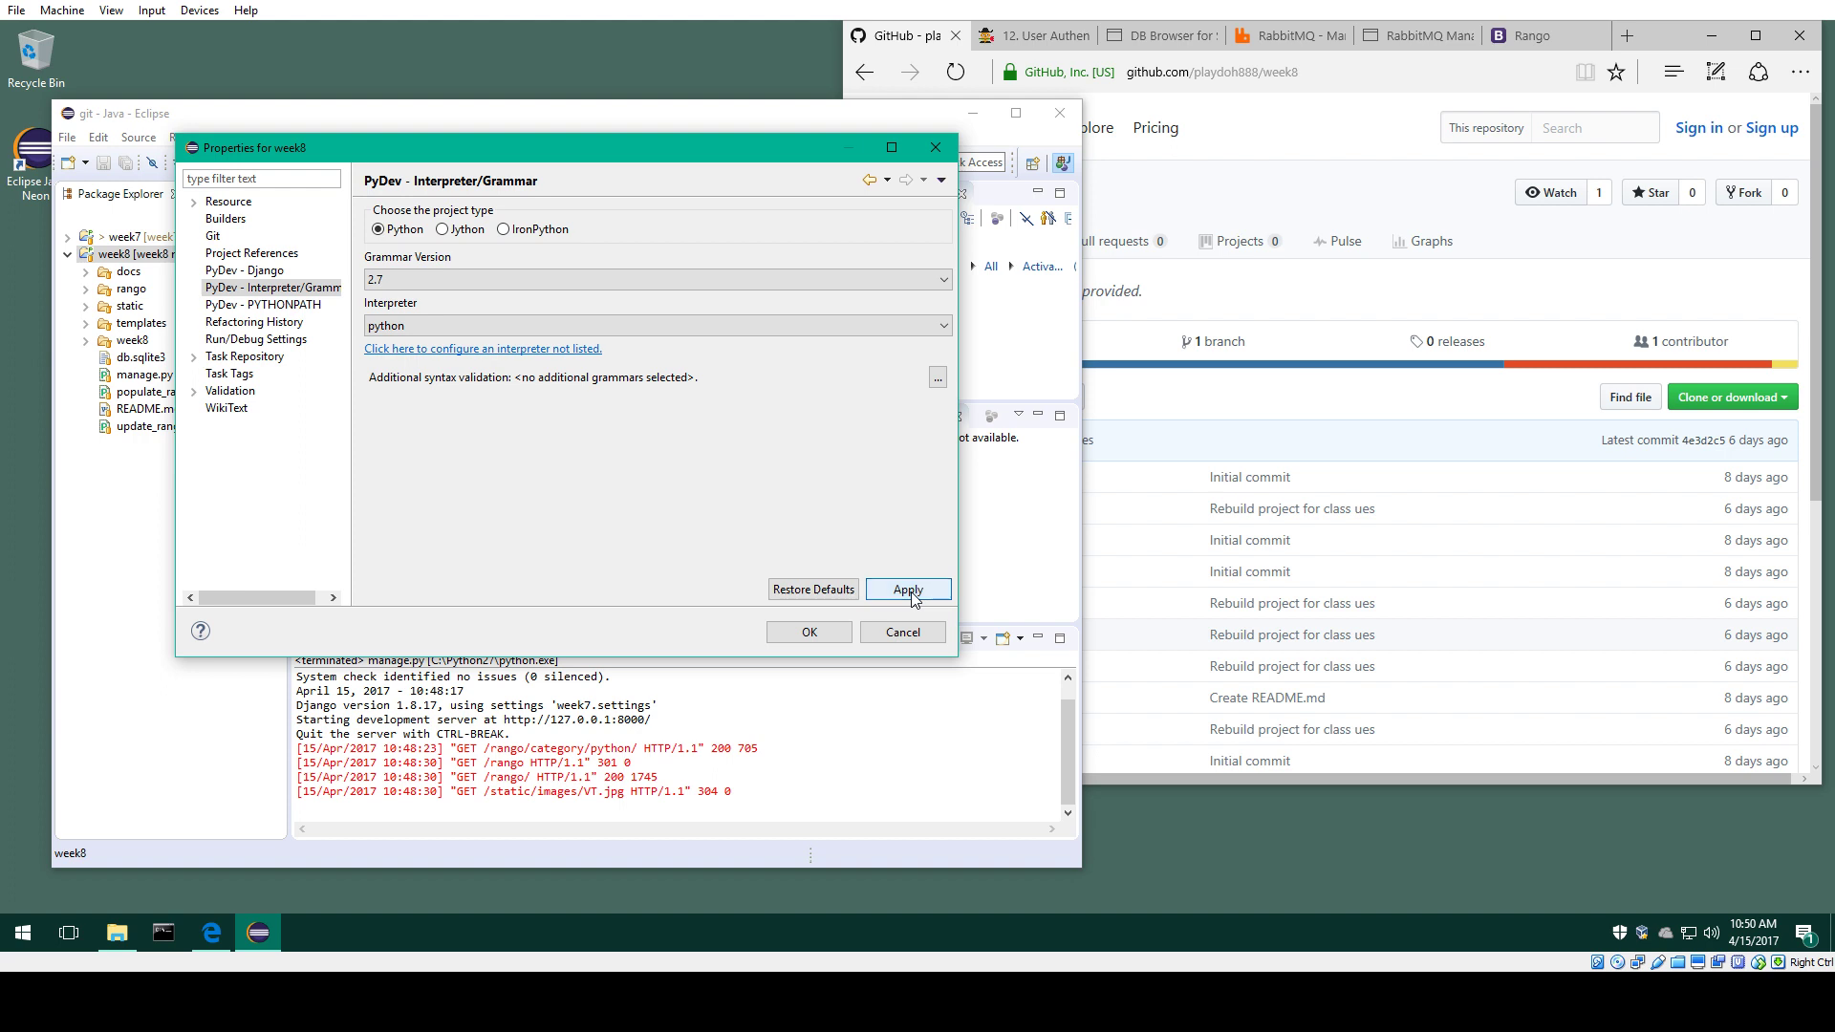
pyautogui.click(818, 633)
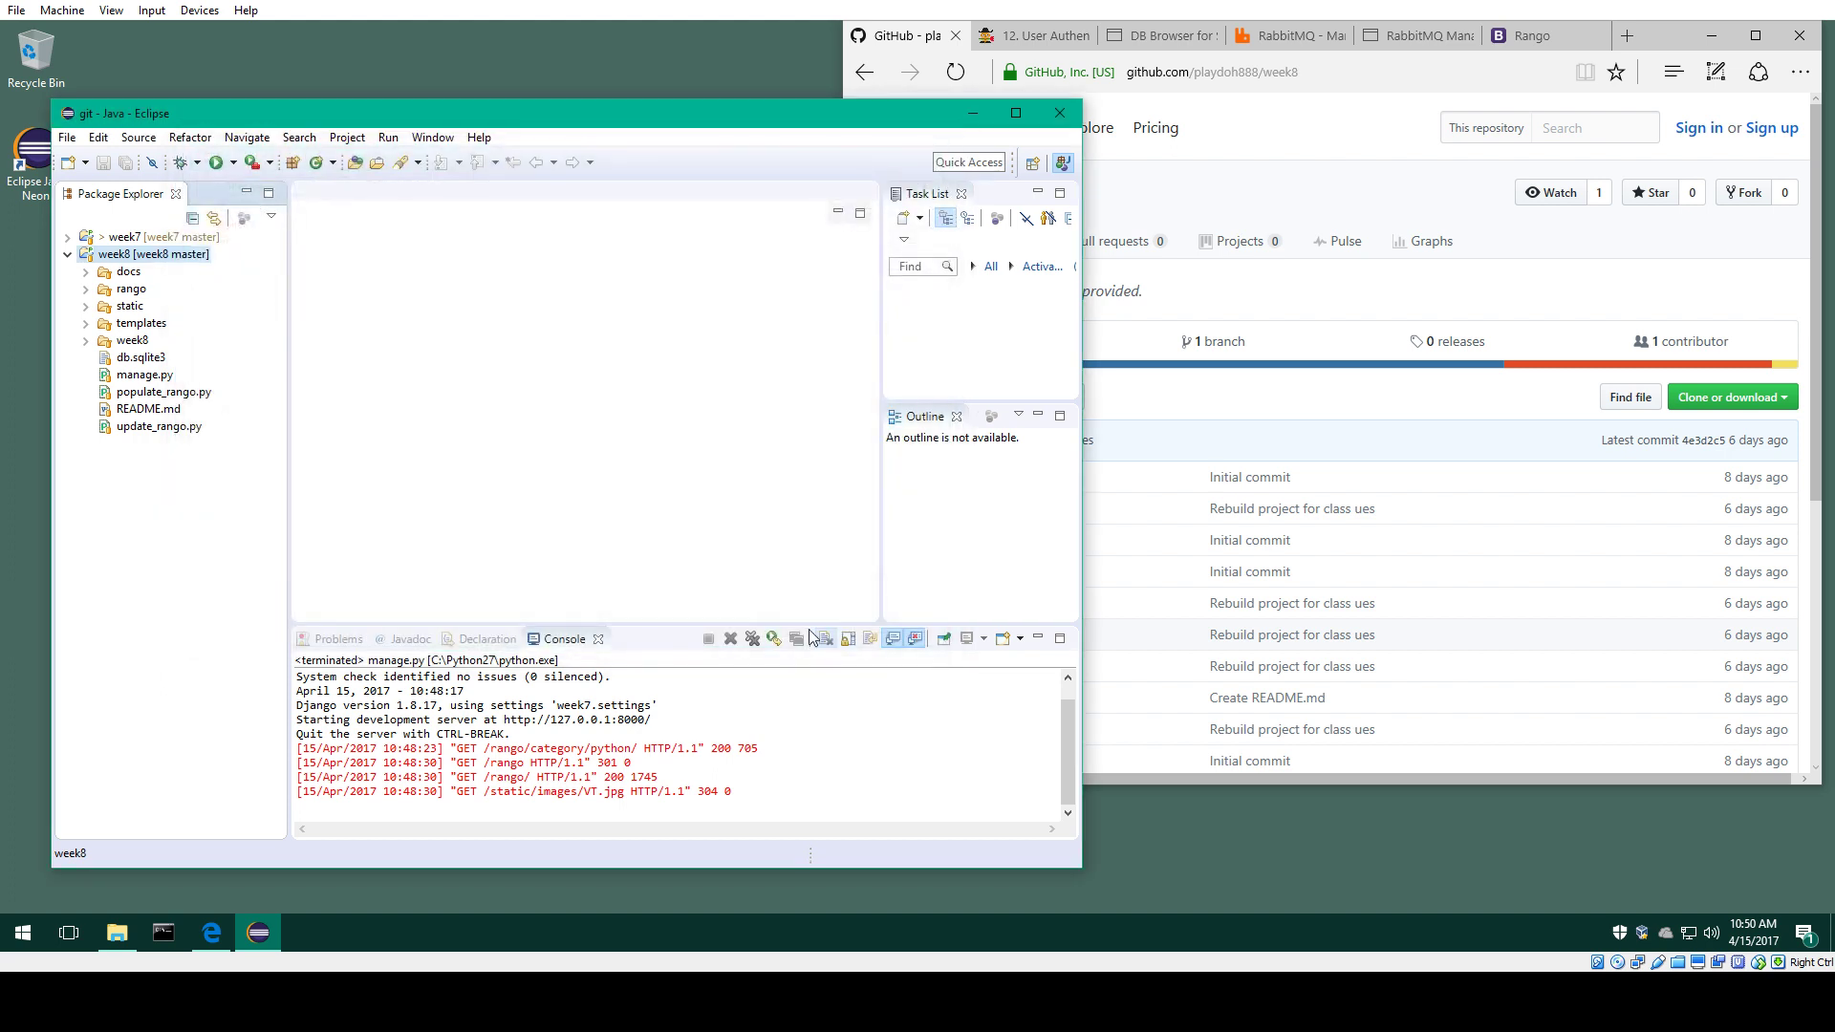
# Step: Remove the Django project configuration from the week8 project
pyautogui.rightClick(140, 260)
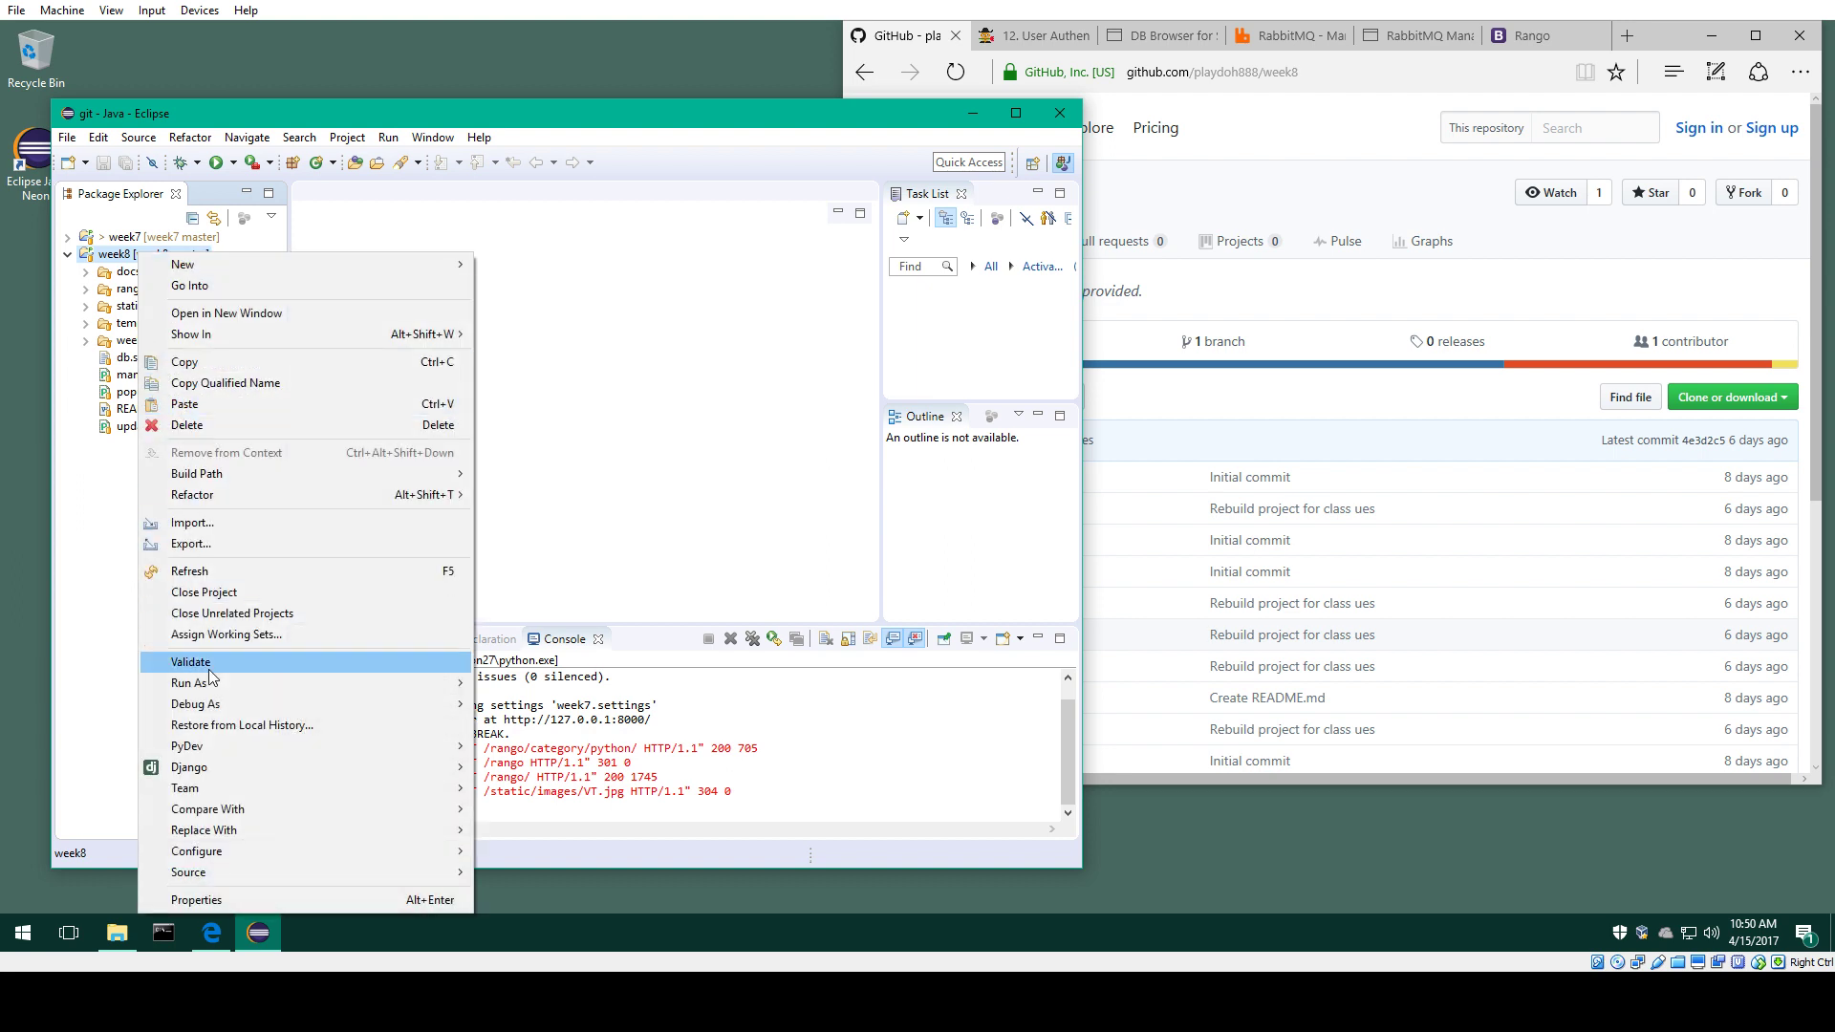
pyautogui.moveTo(279, 770)
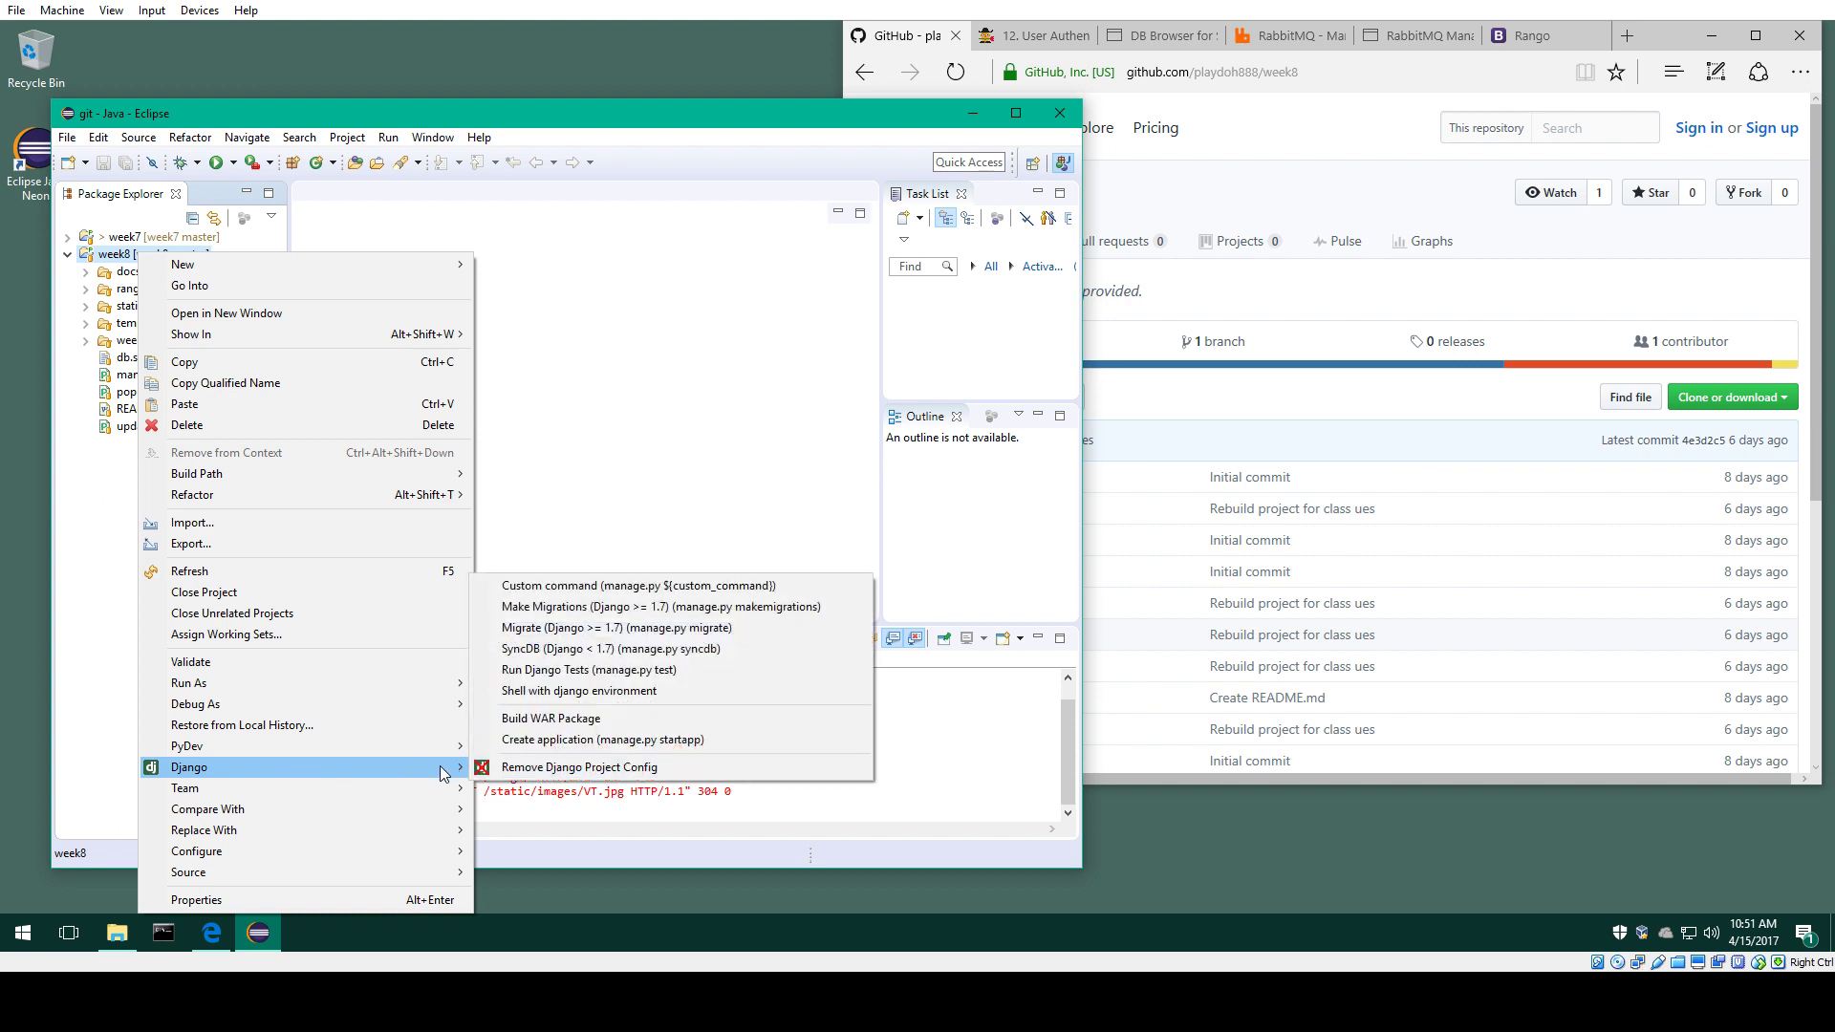
pyautogui.click(514, 770)
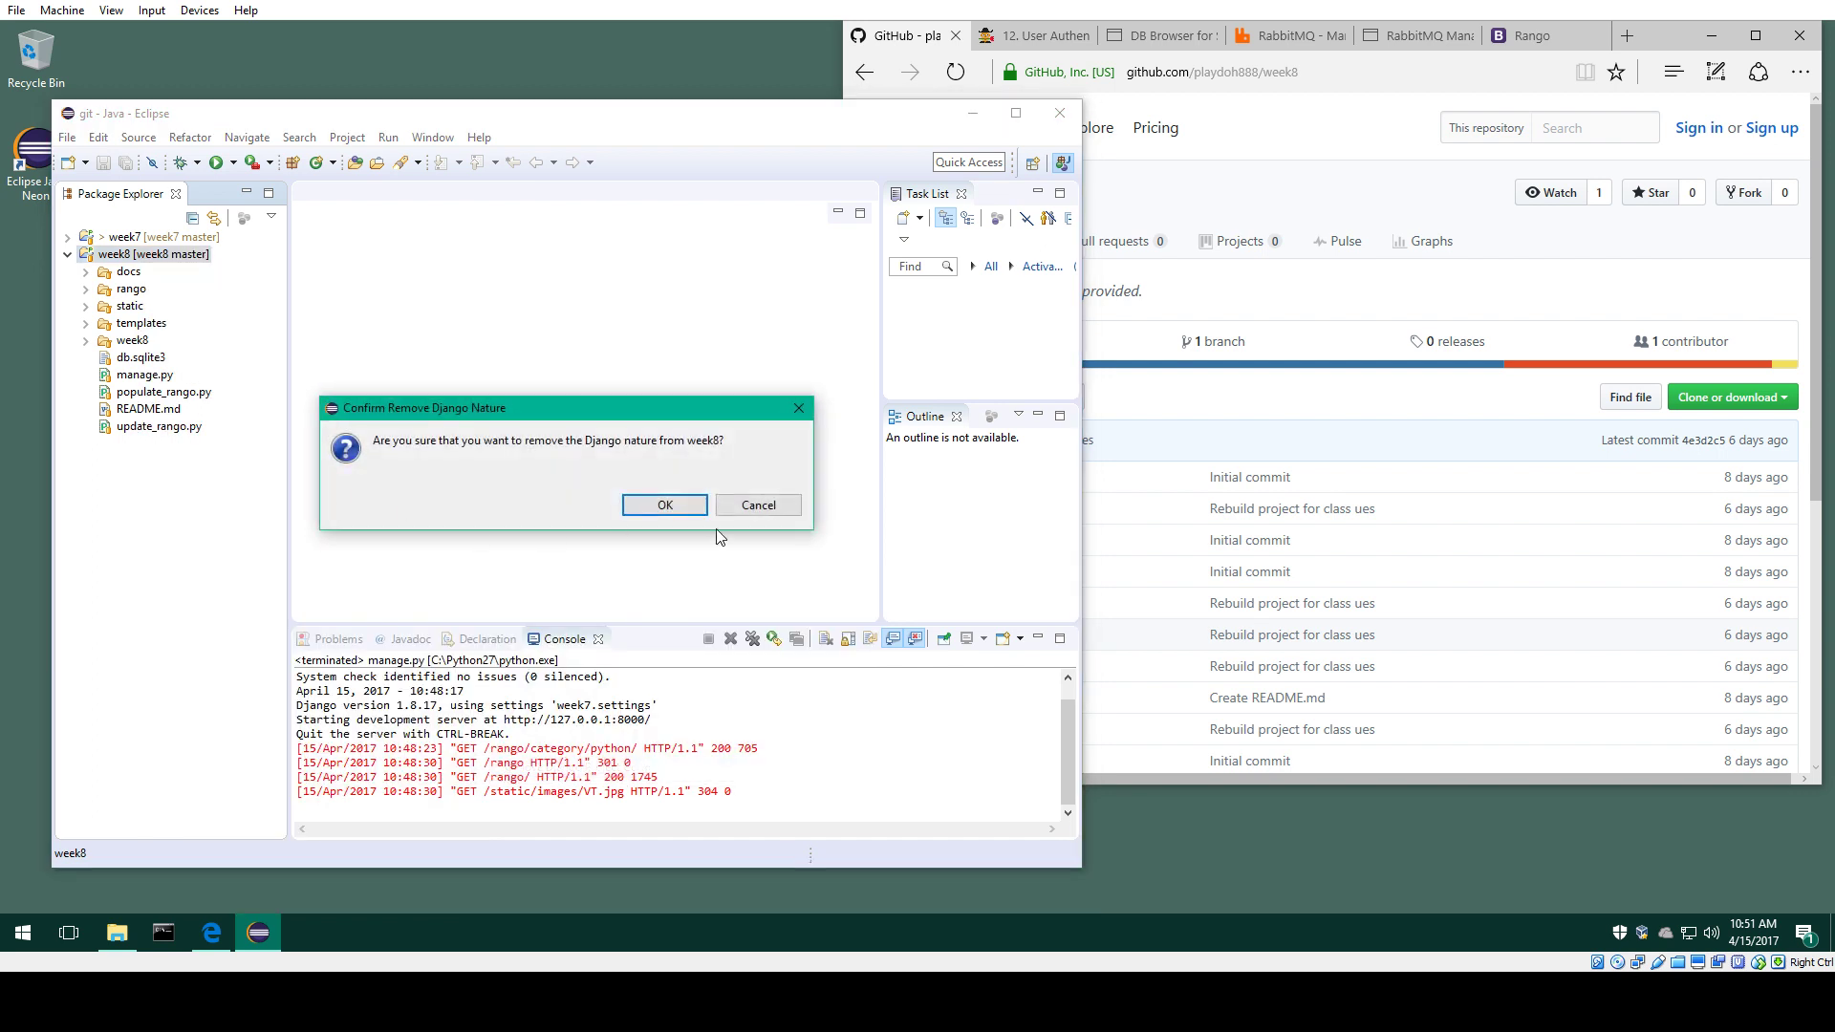
pyautogui.click(667, 506)
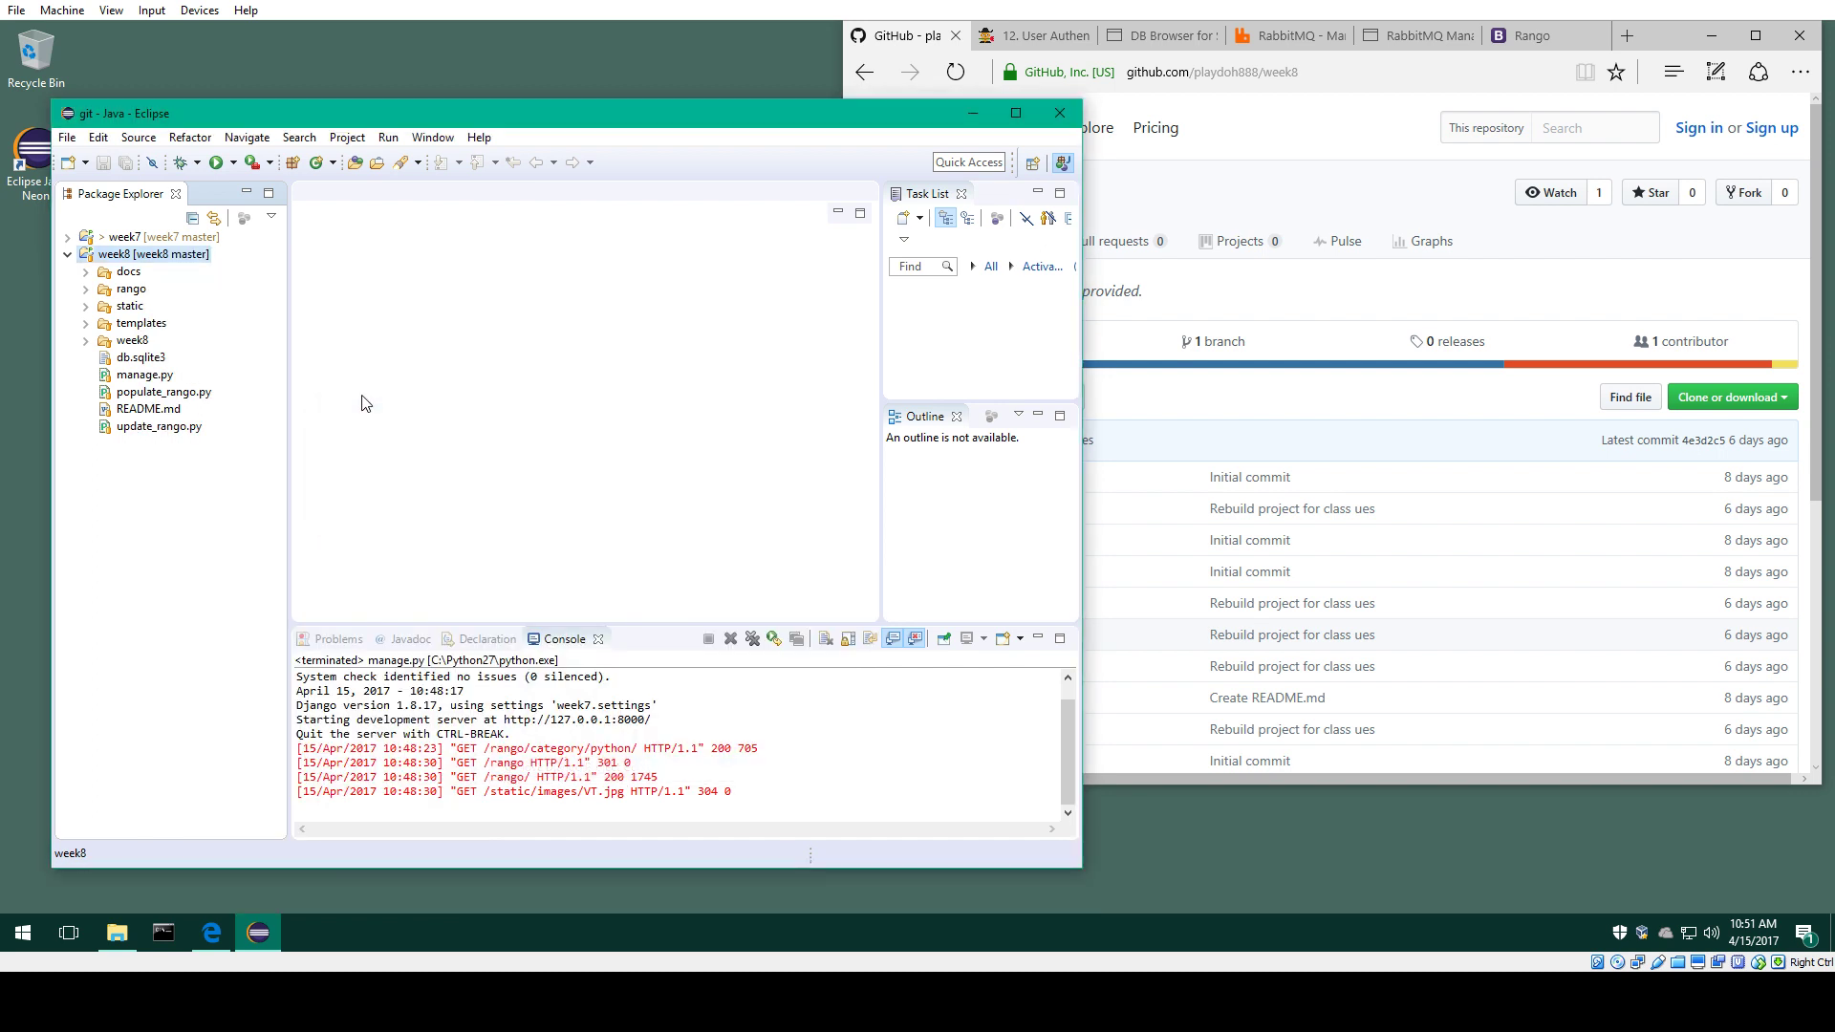
# Step: Set the week8 project as a Django project and check its Django commands
pyautogui.rightClick(170, 255)
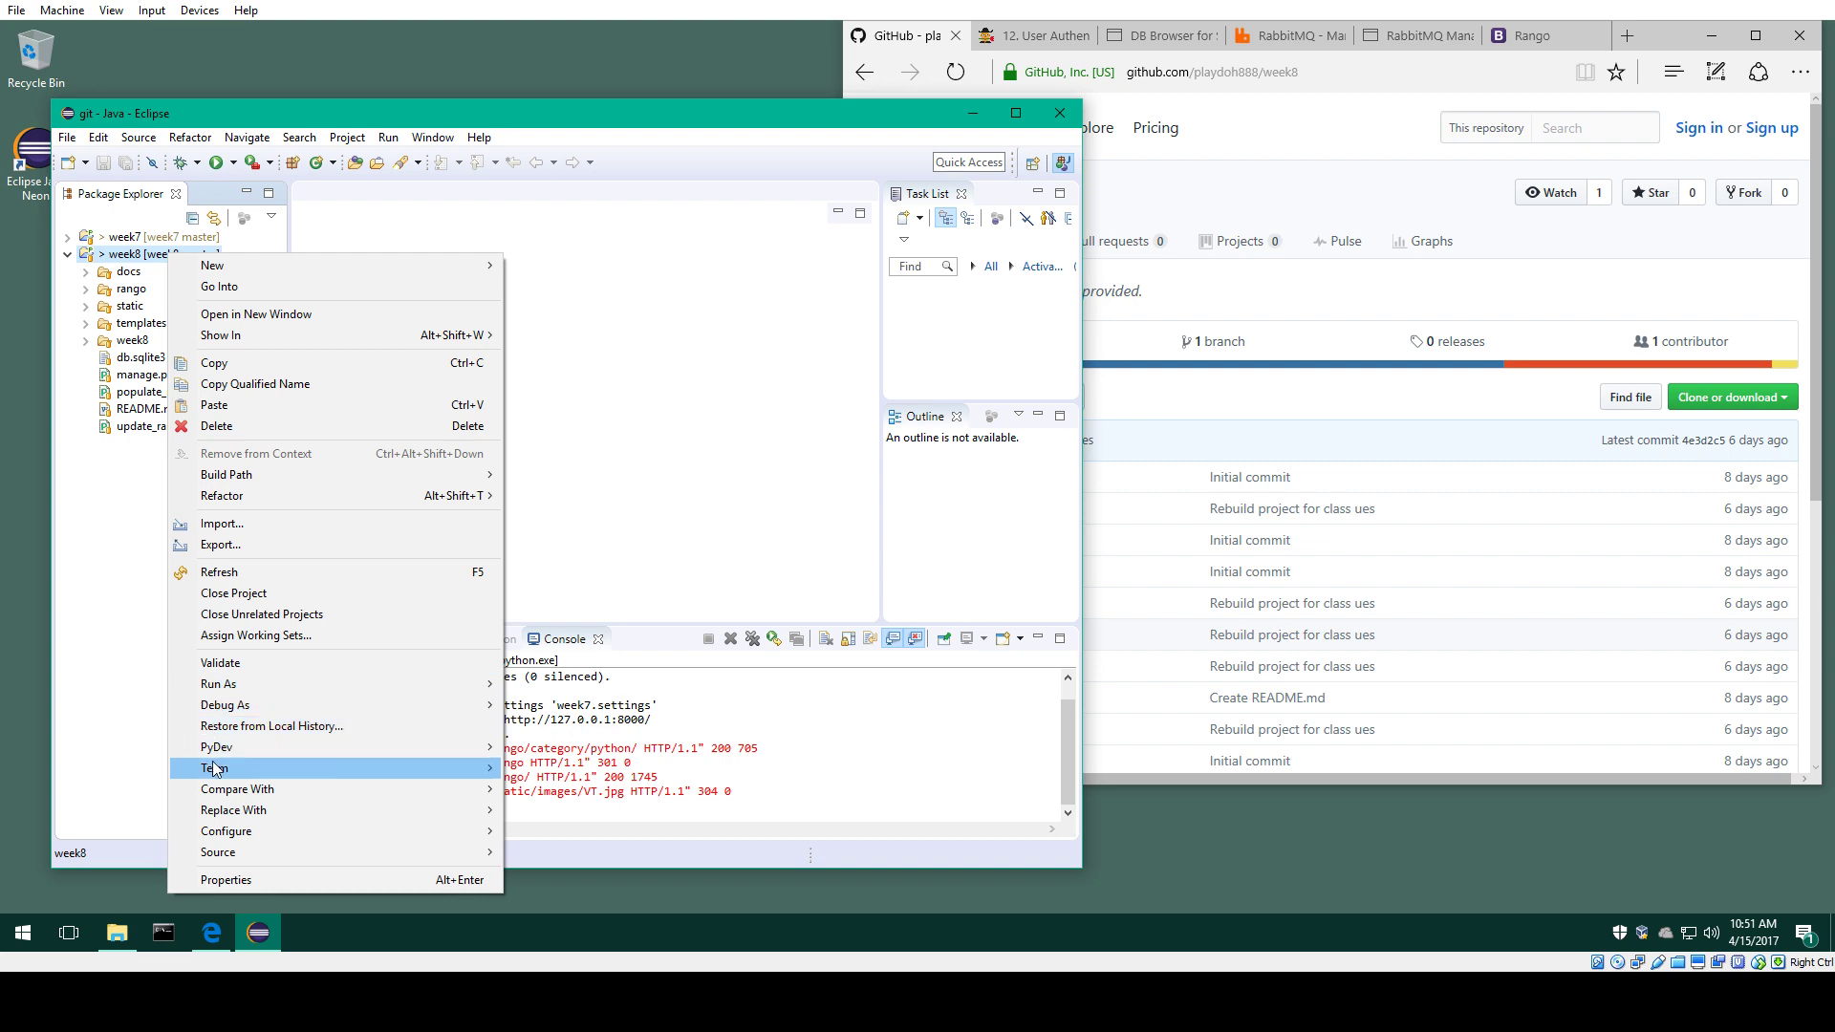
pyautogui.moveTo(189, 773)
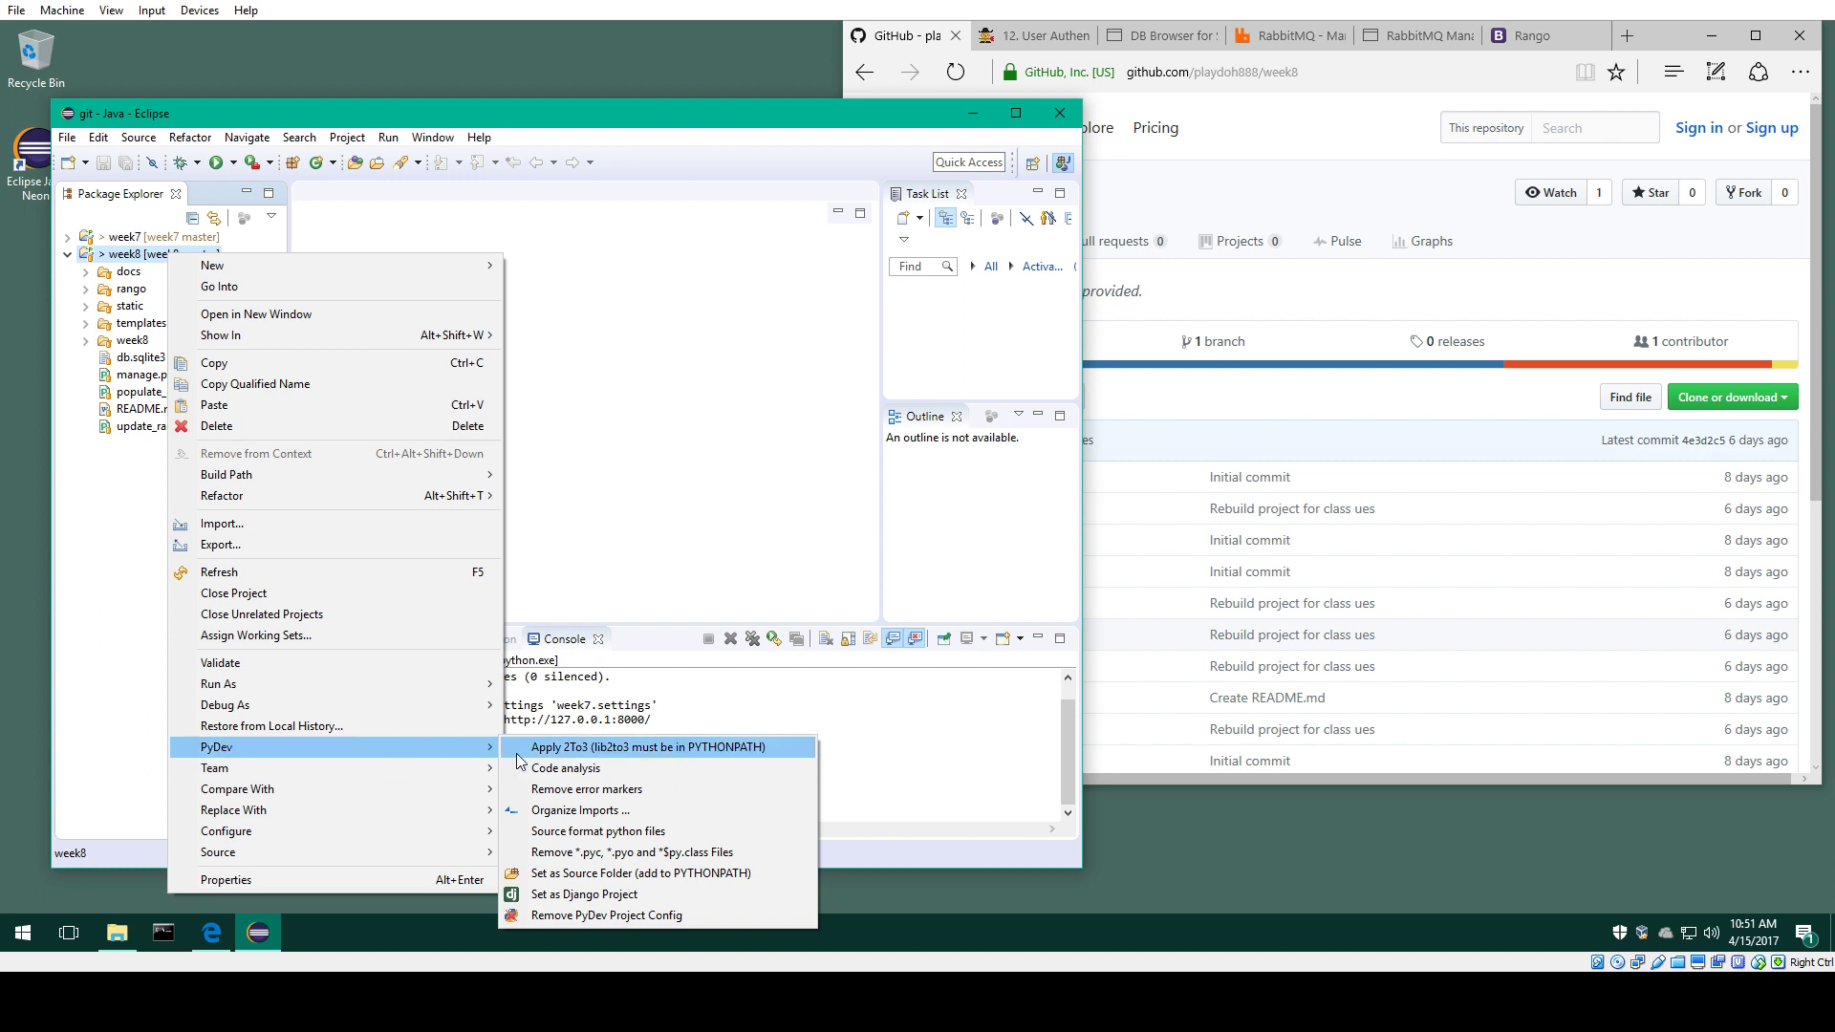
pyautogui.click(565, 903)
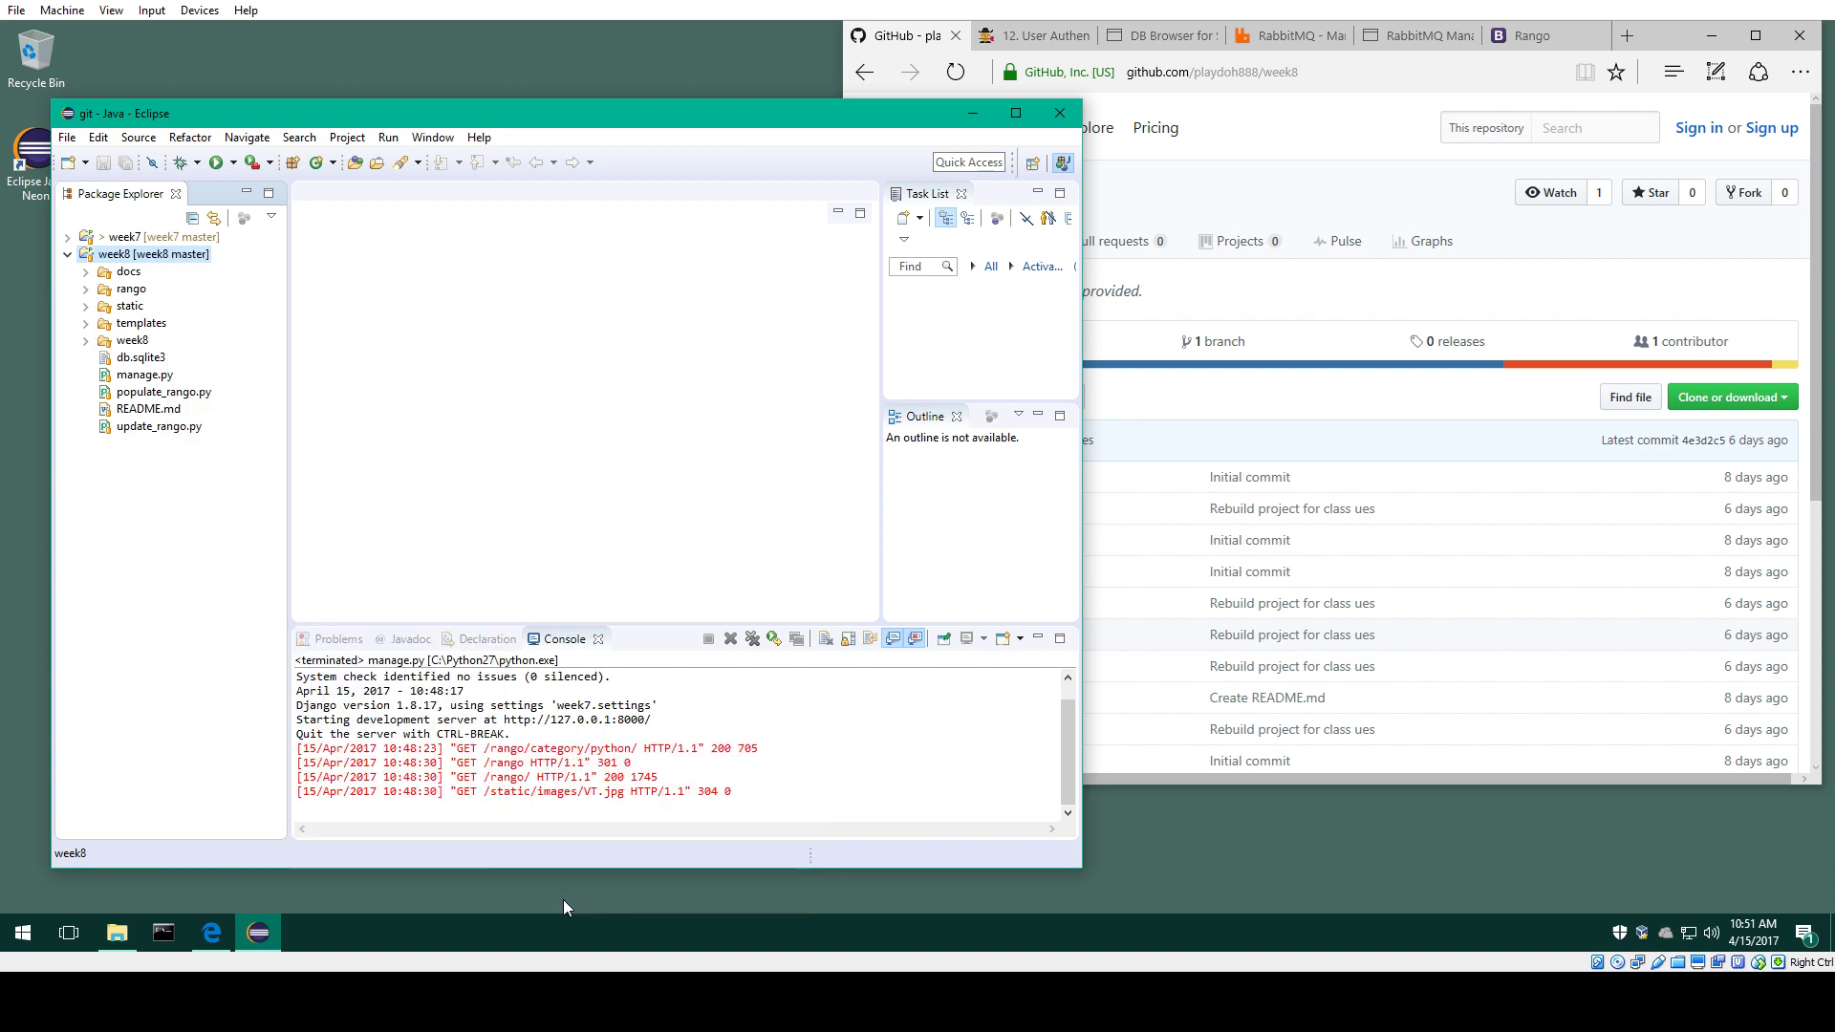
pyautogui.rightClick(139, 256)
pyautogui.moveTo(208, 774)
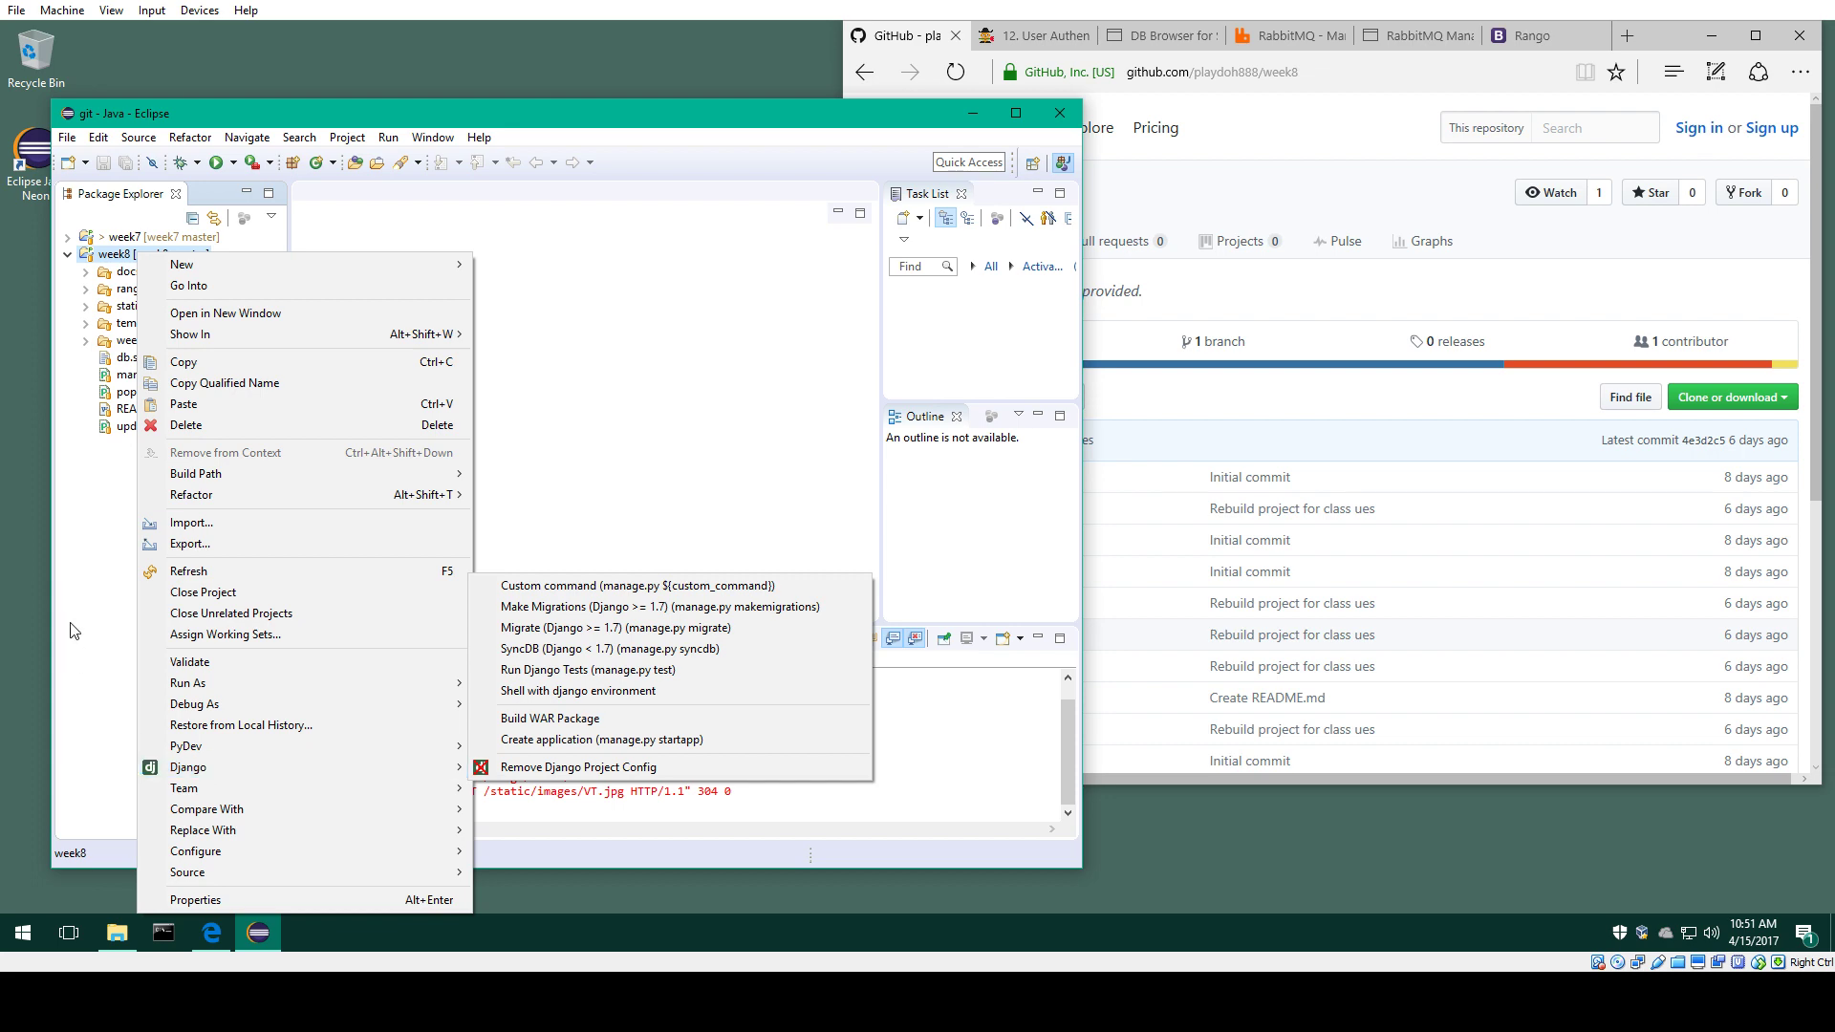
pyautogui.click(86, 569)
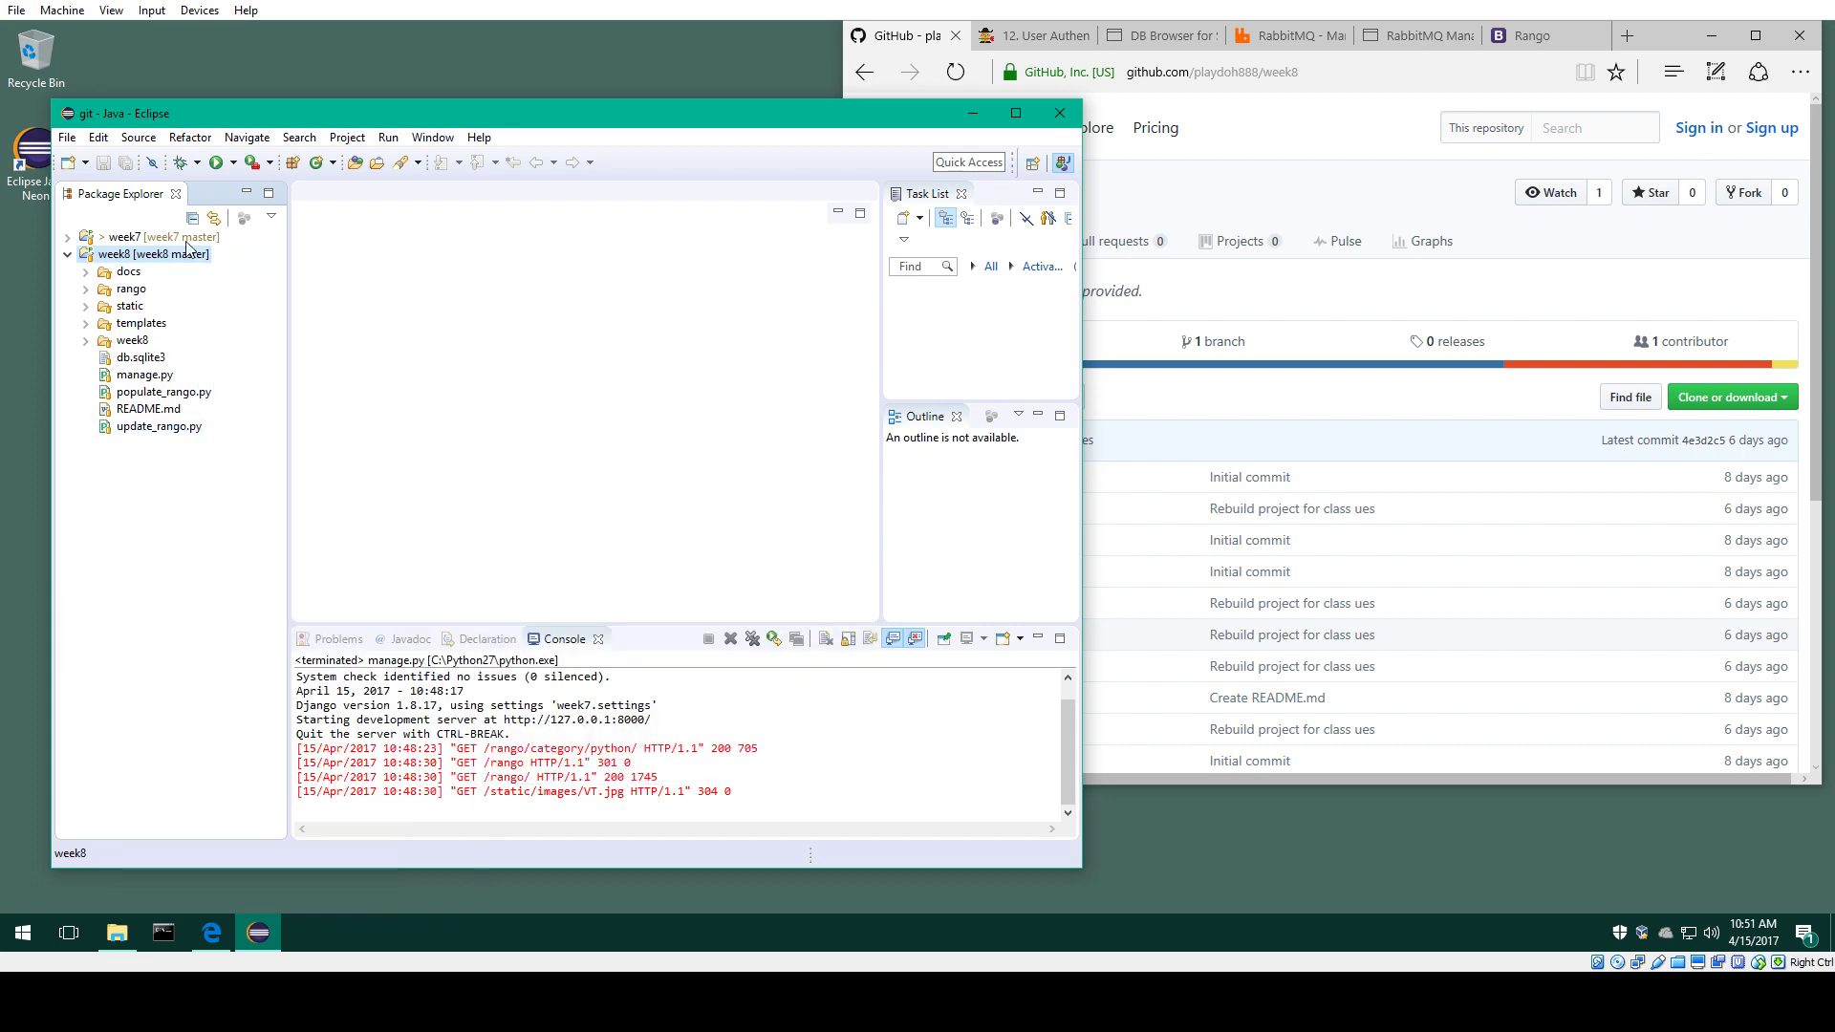
# Step: Open the run configurations for the workspace projects
pyautogui.click(388, 139)
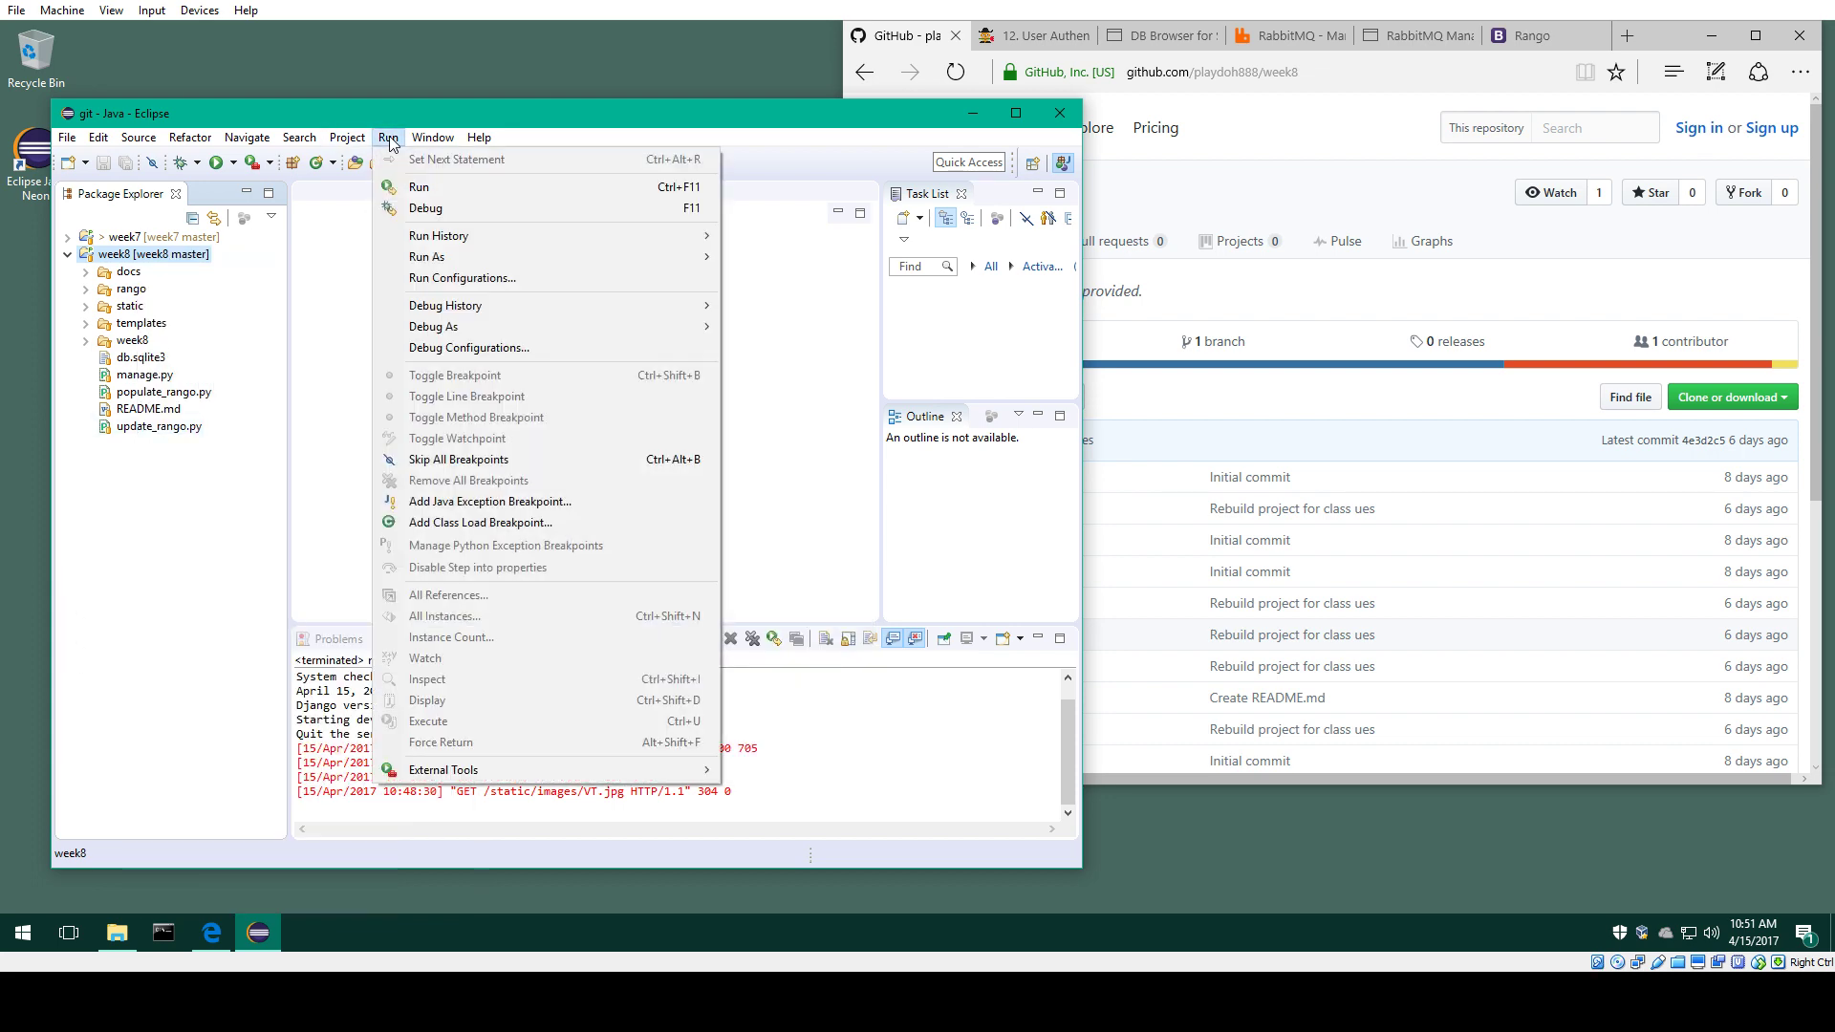
pyautogui.click(435, 278)
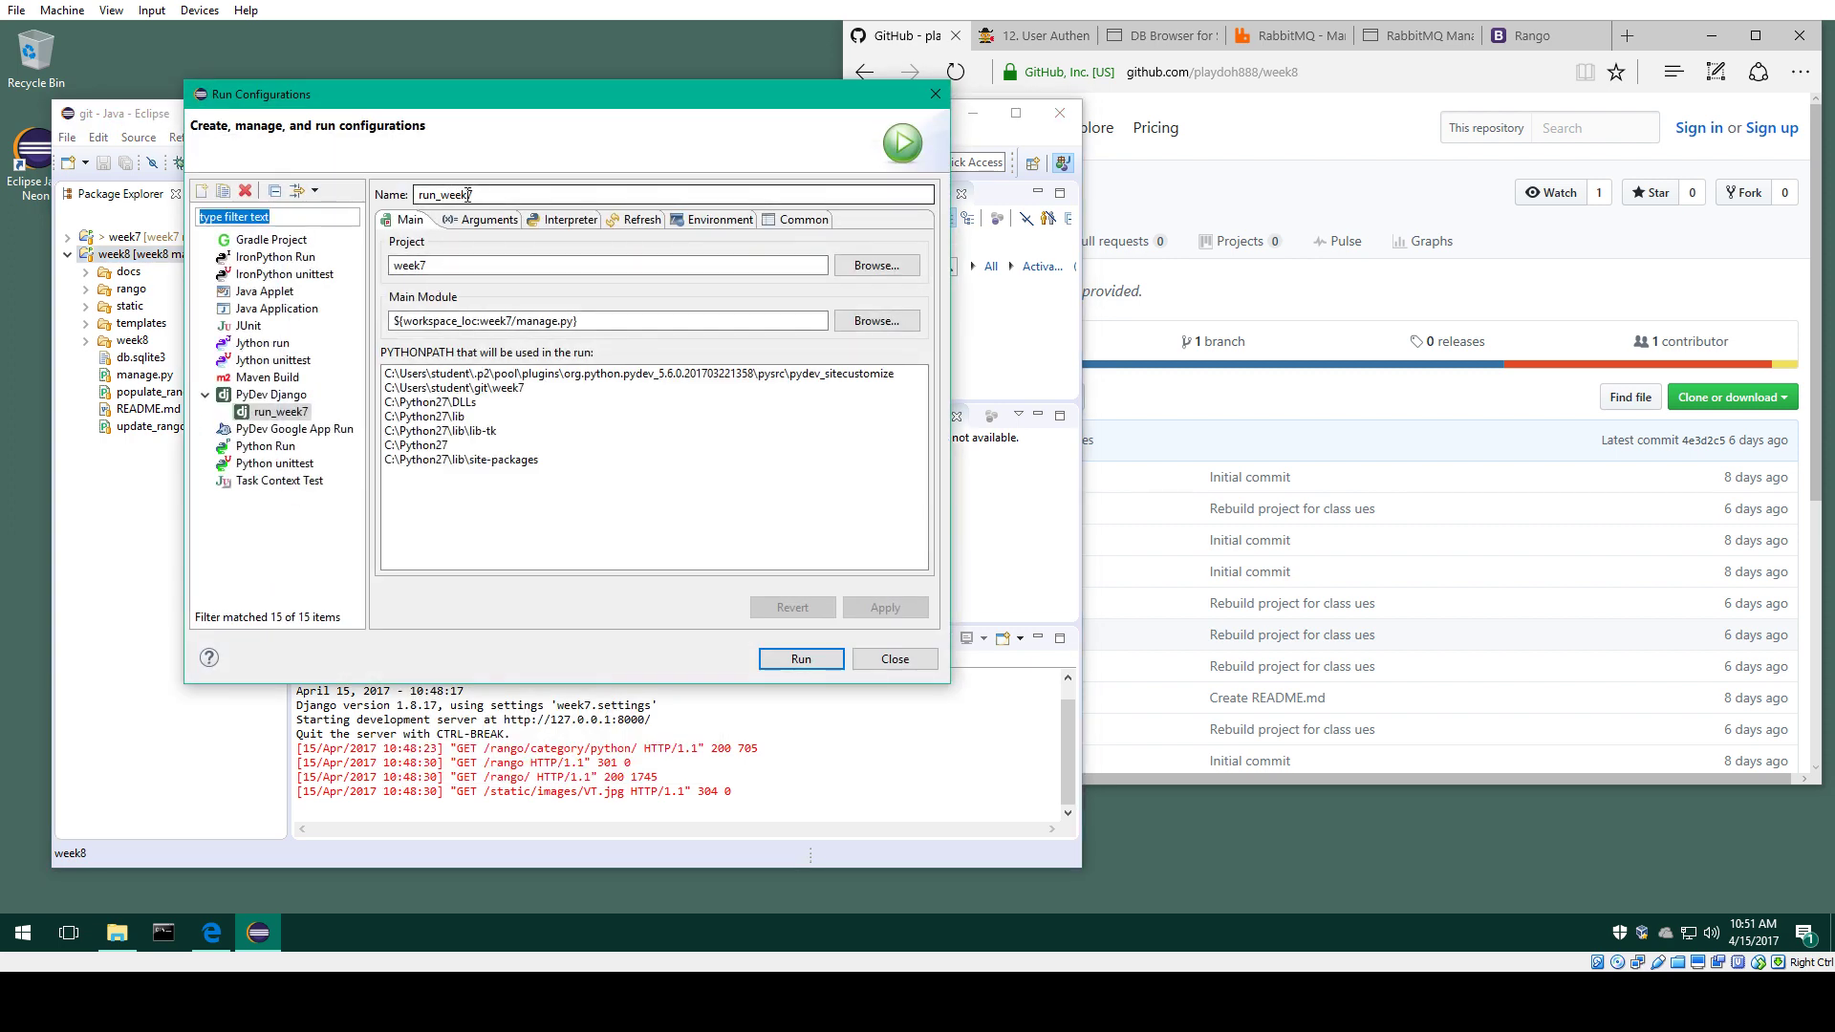
pyautogui.moveTo(468, 194); pyautogui.dragTo(481, 193)
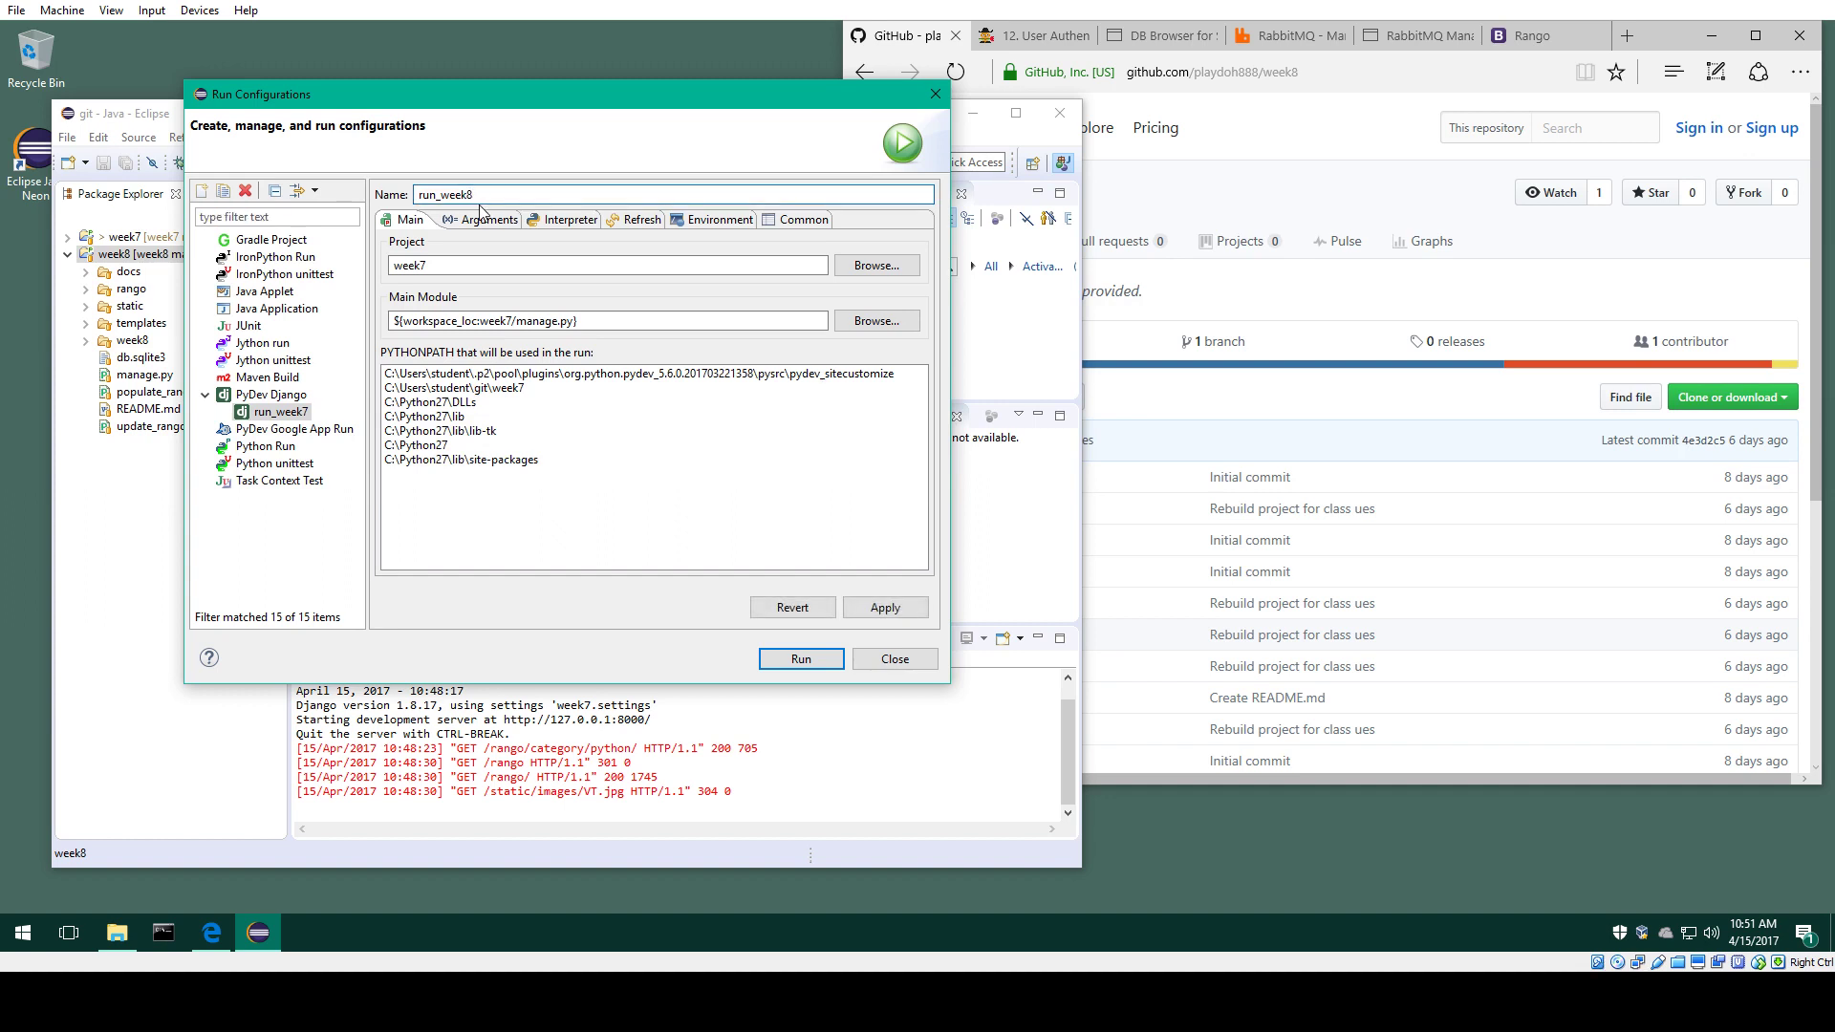
pyautogui.click(260, 398)
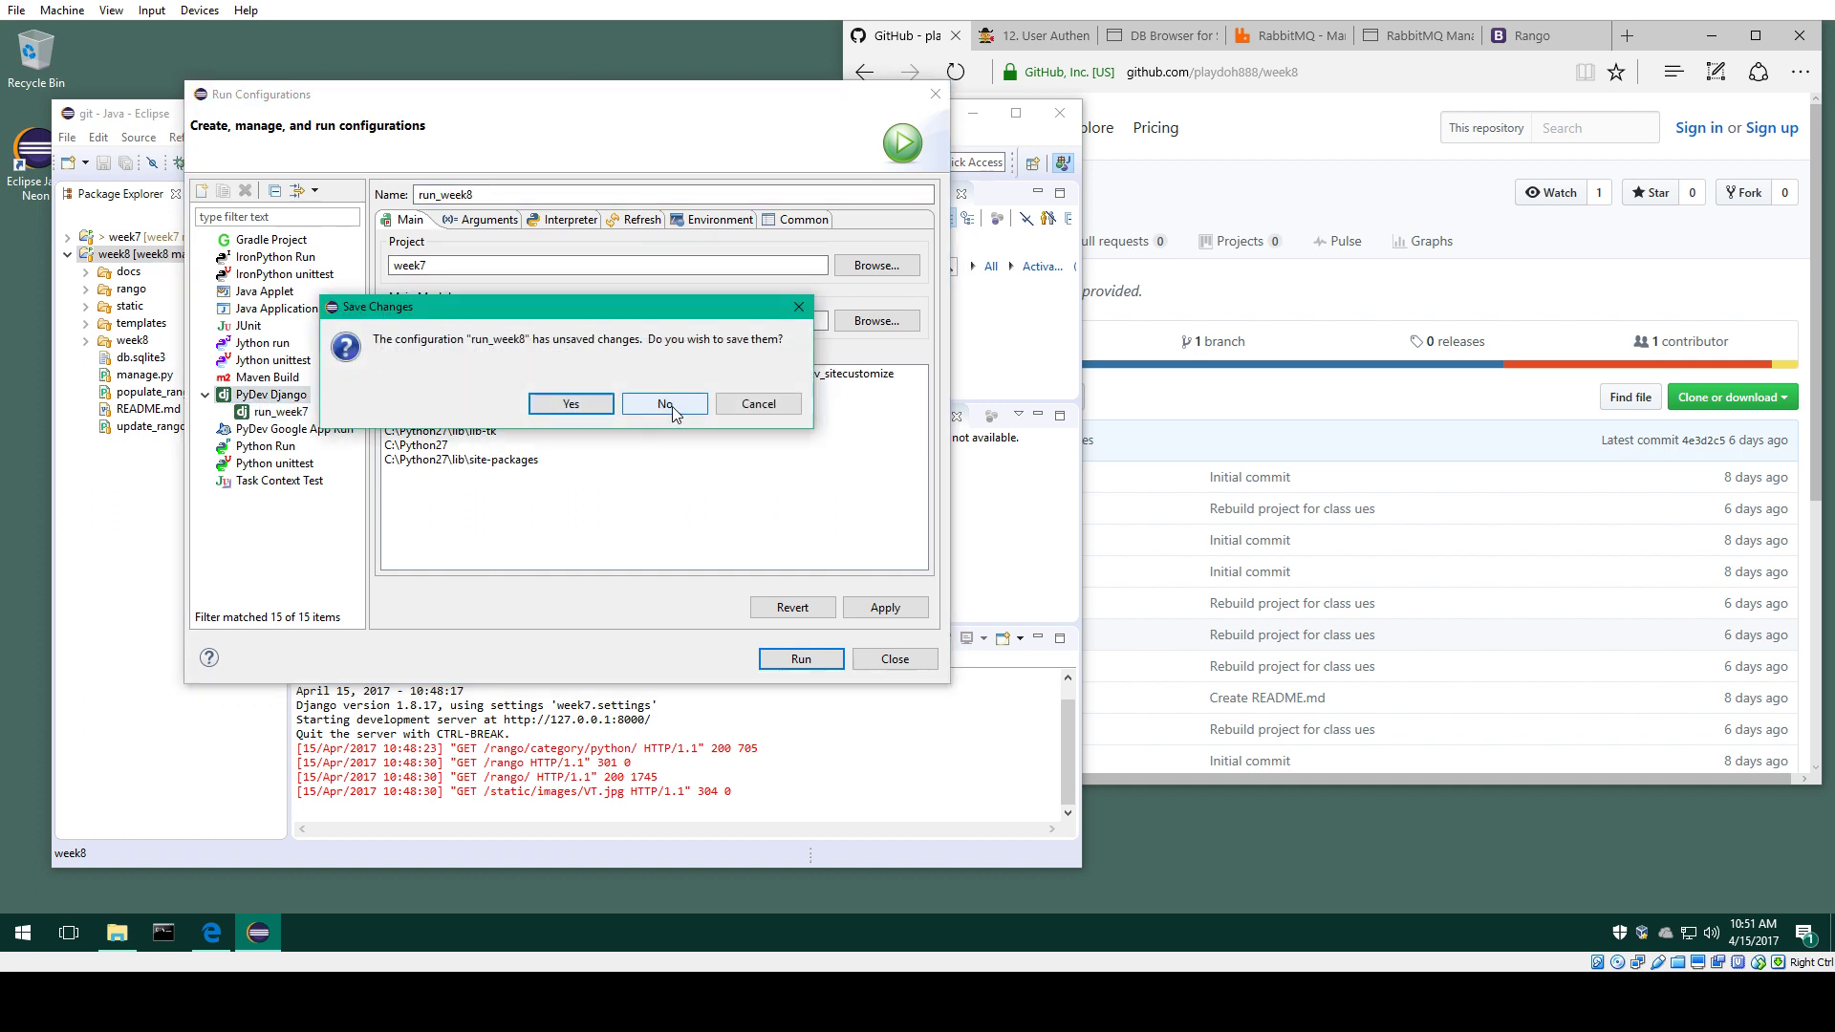
pyautogui.click(669, 405)
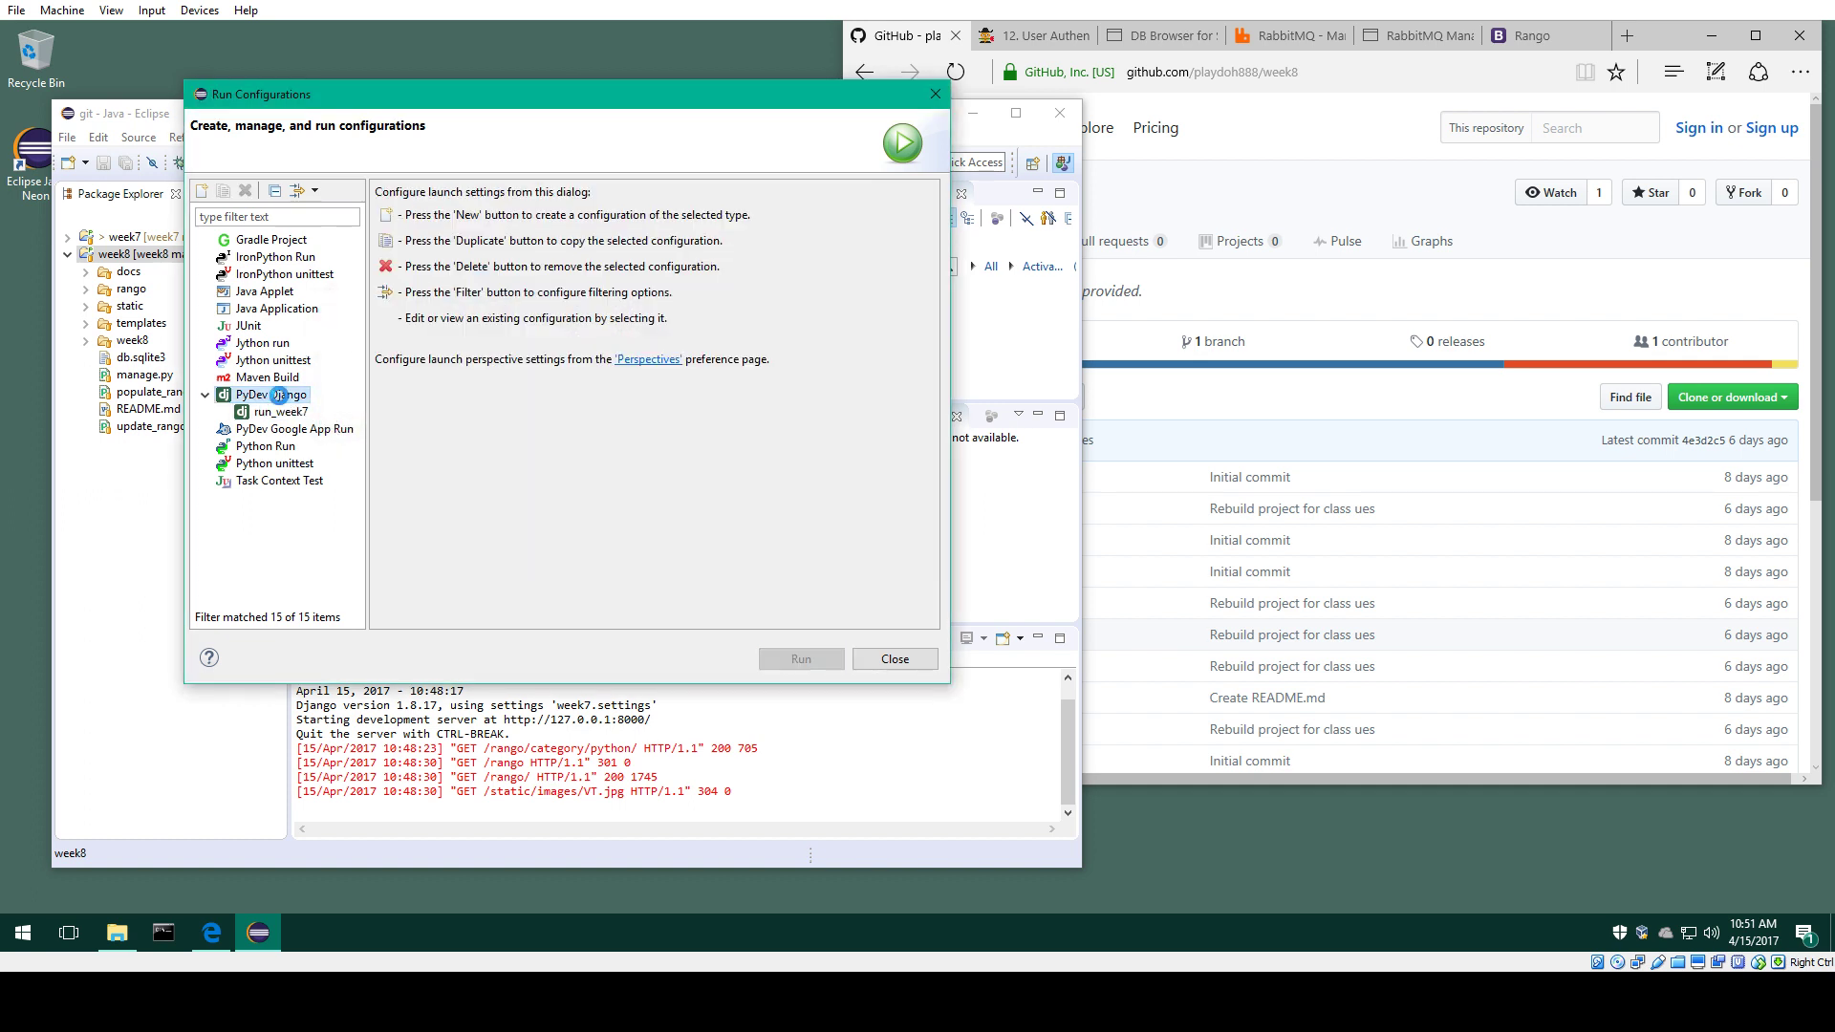
# Step: Create a new PyDev Django run configuration named run_week8 and assign it to the week8 project
pyautogui.doubleClick(285, 401)
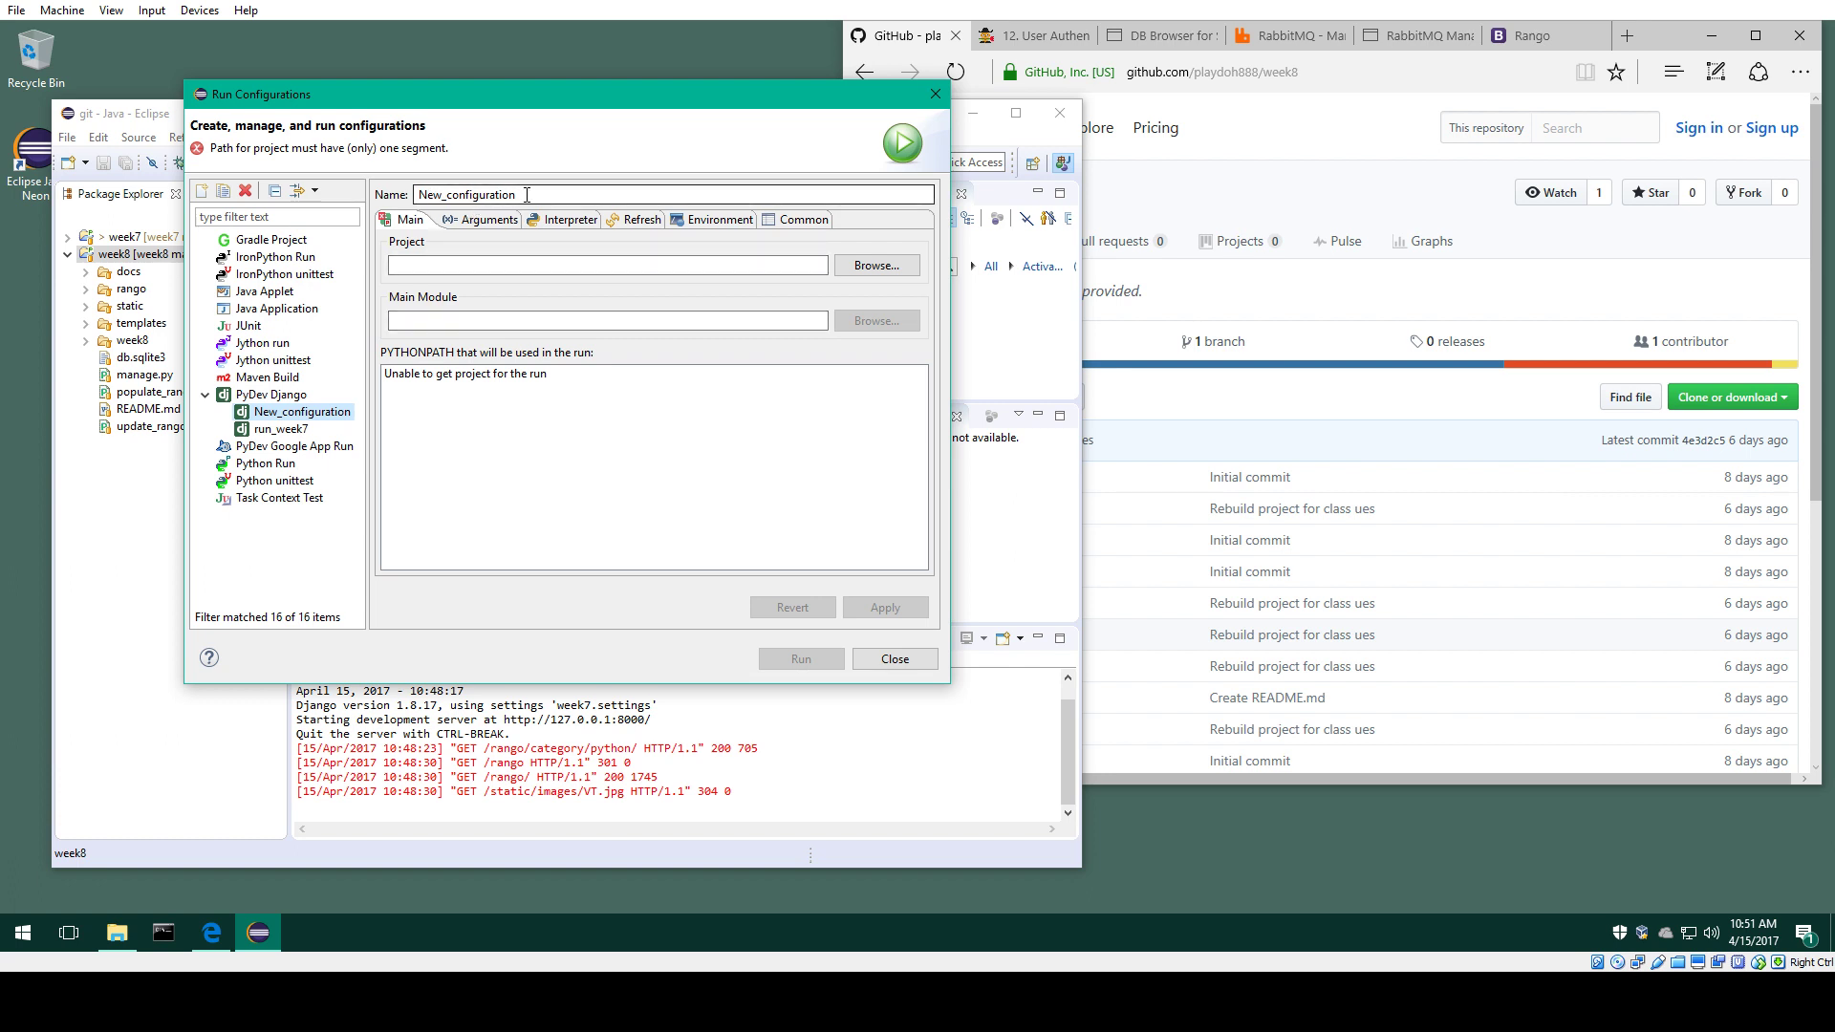
pyautogui.moveTo(526, 195); pyautogui.dragTo(361, 194)
pyautogui.write('run_week8')
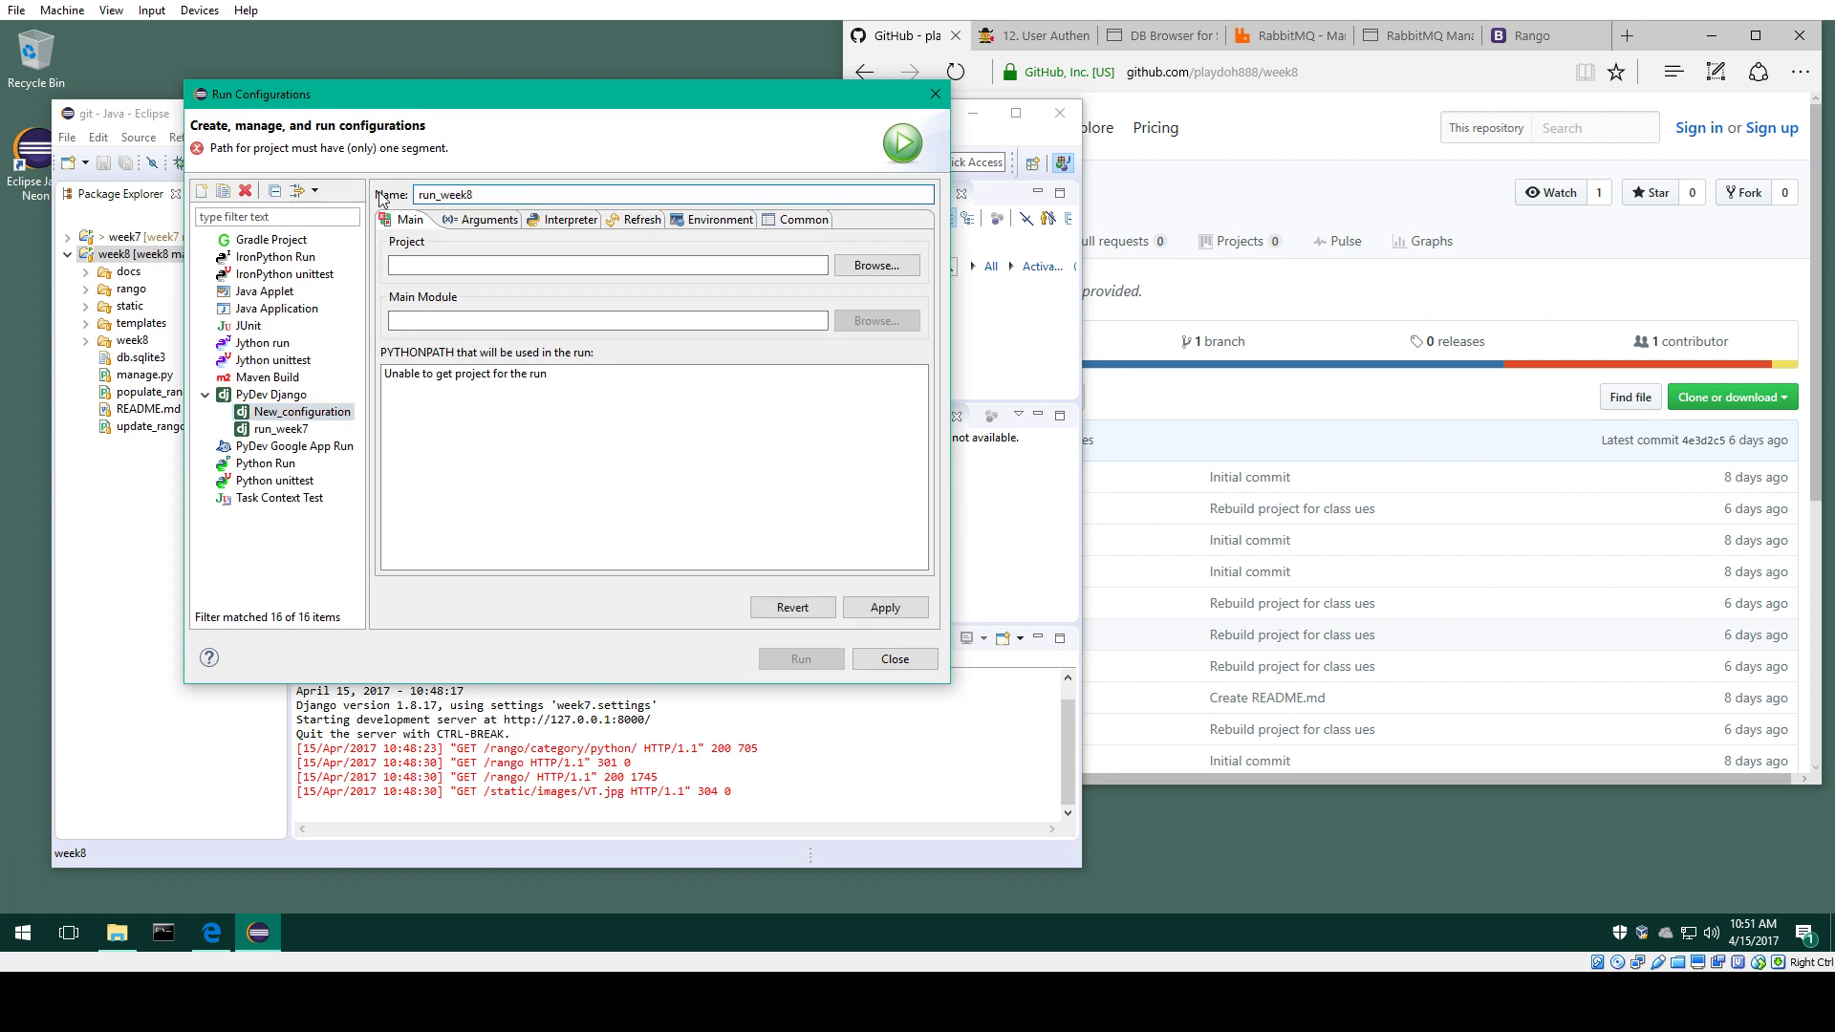
pyautogui.click(867, 268)
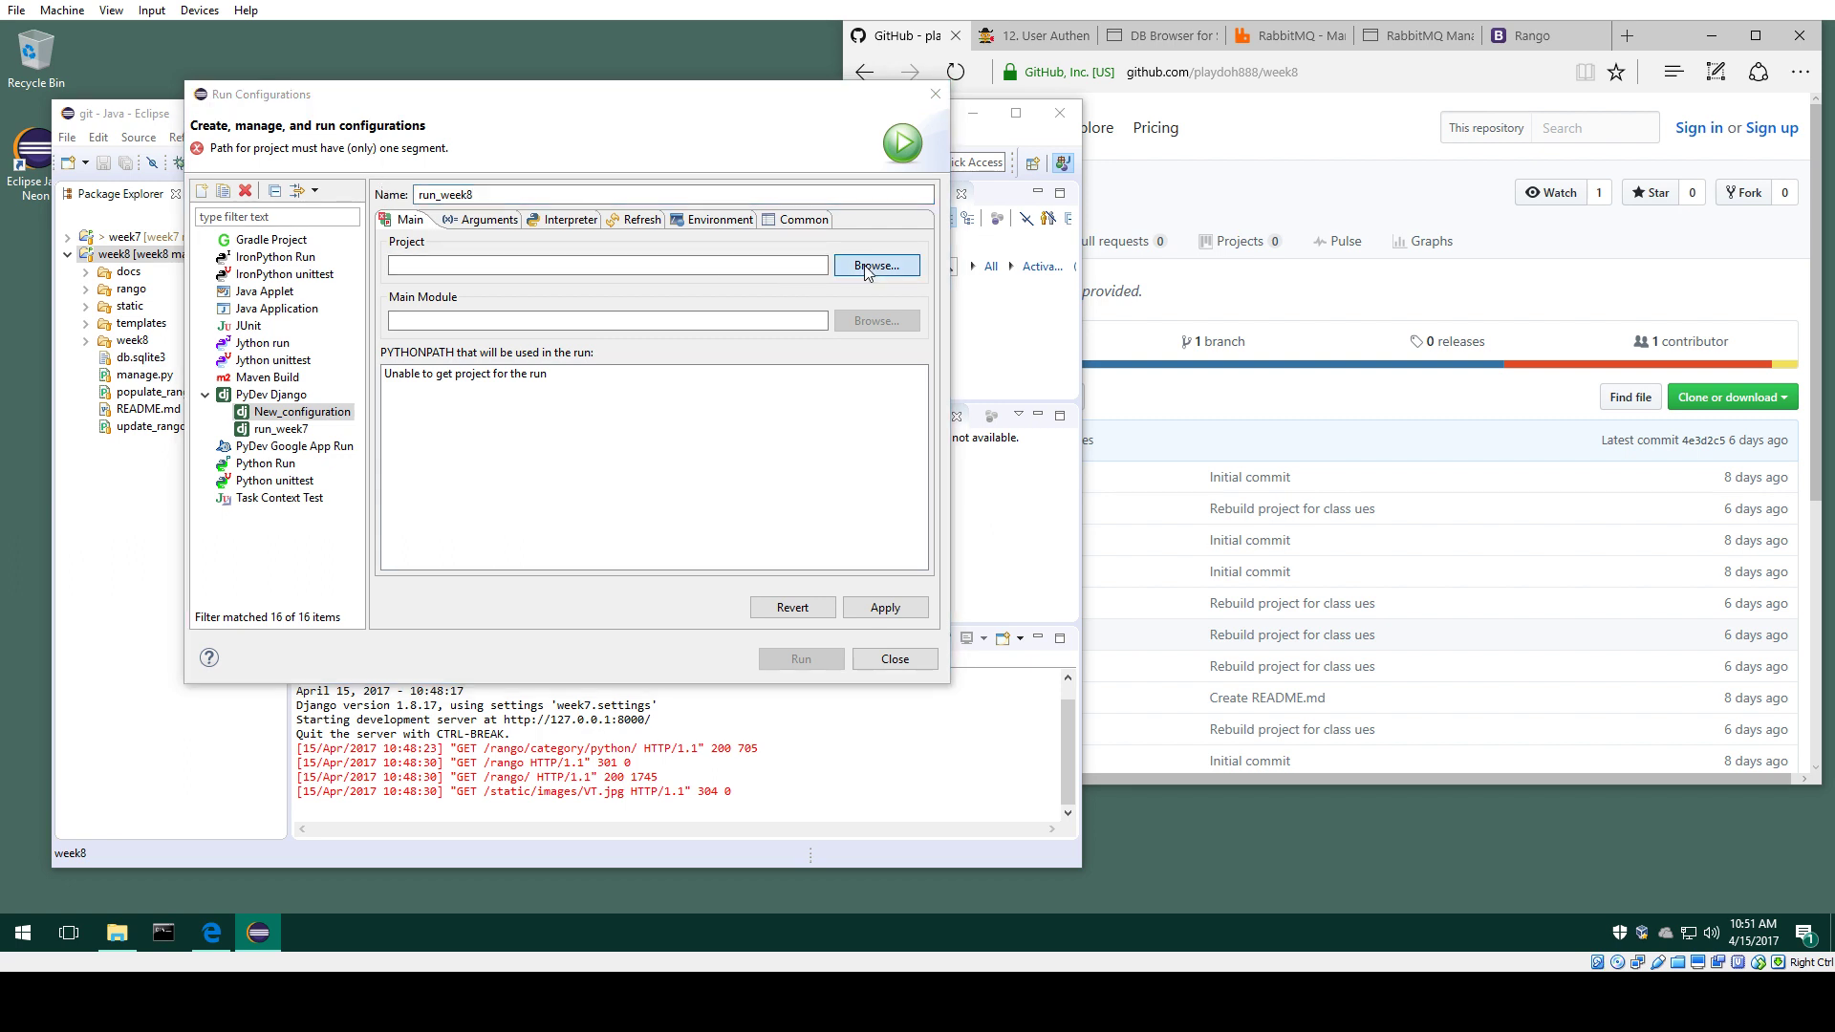
pyautogui.click(421, 235)
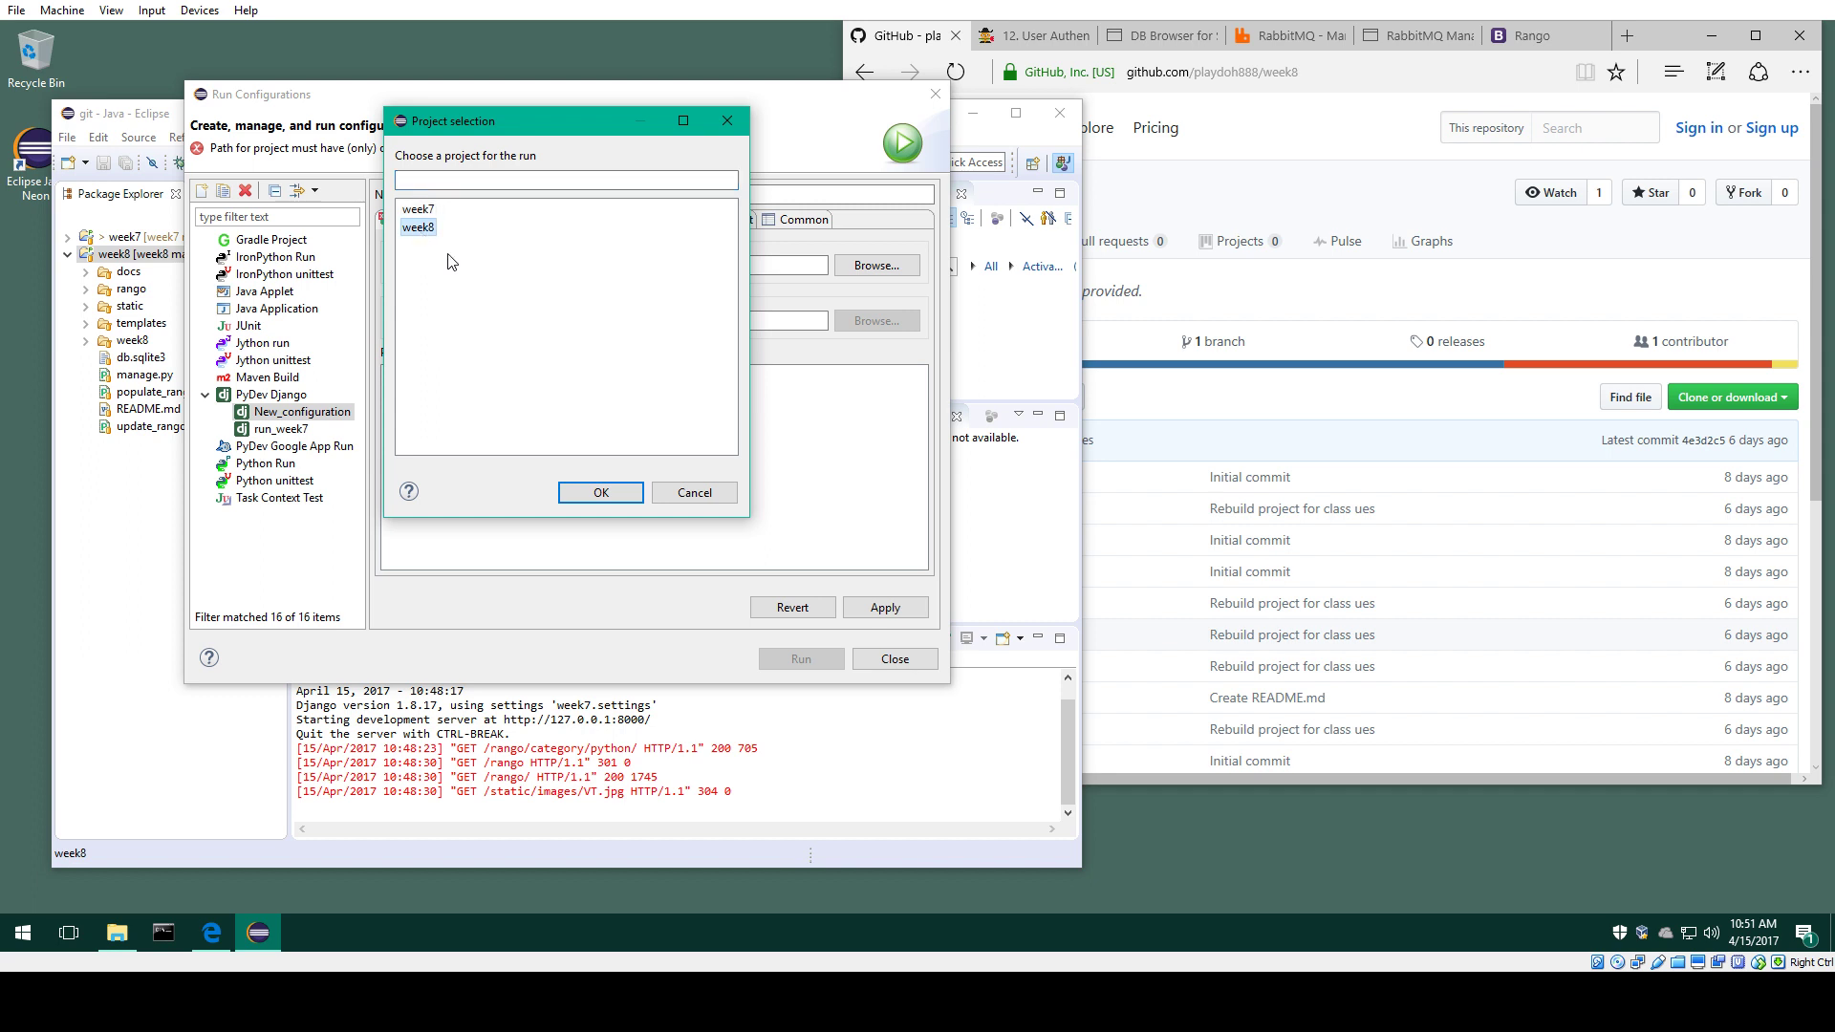
pyautogui.click(599, 491)
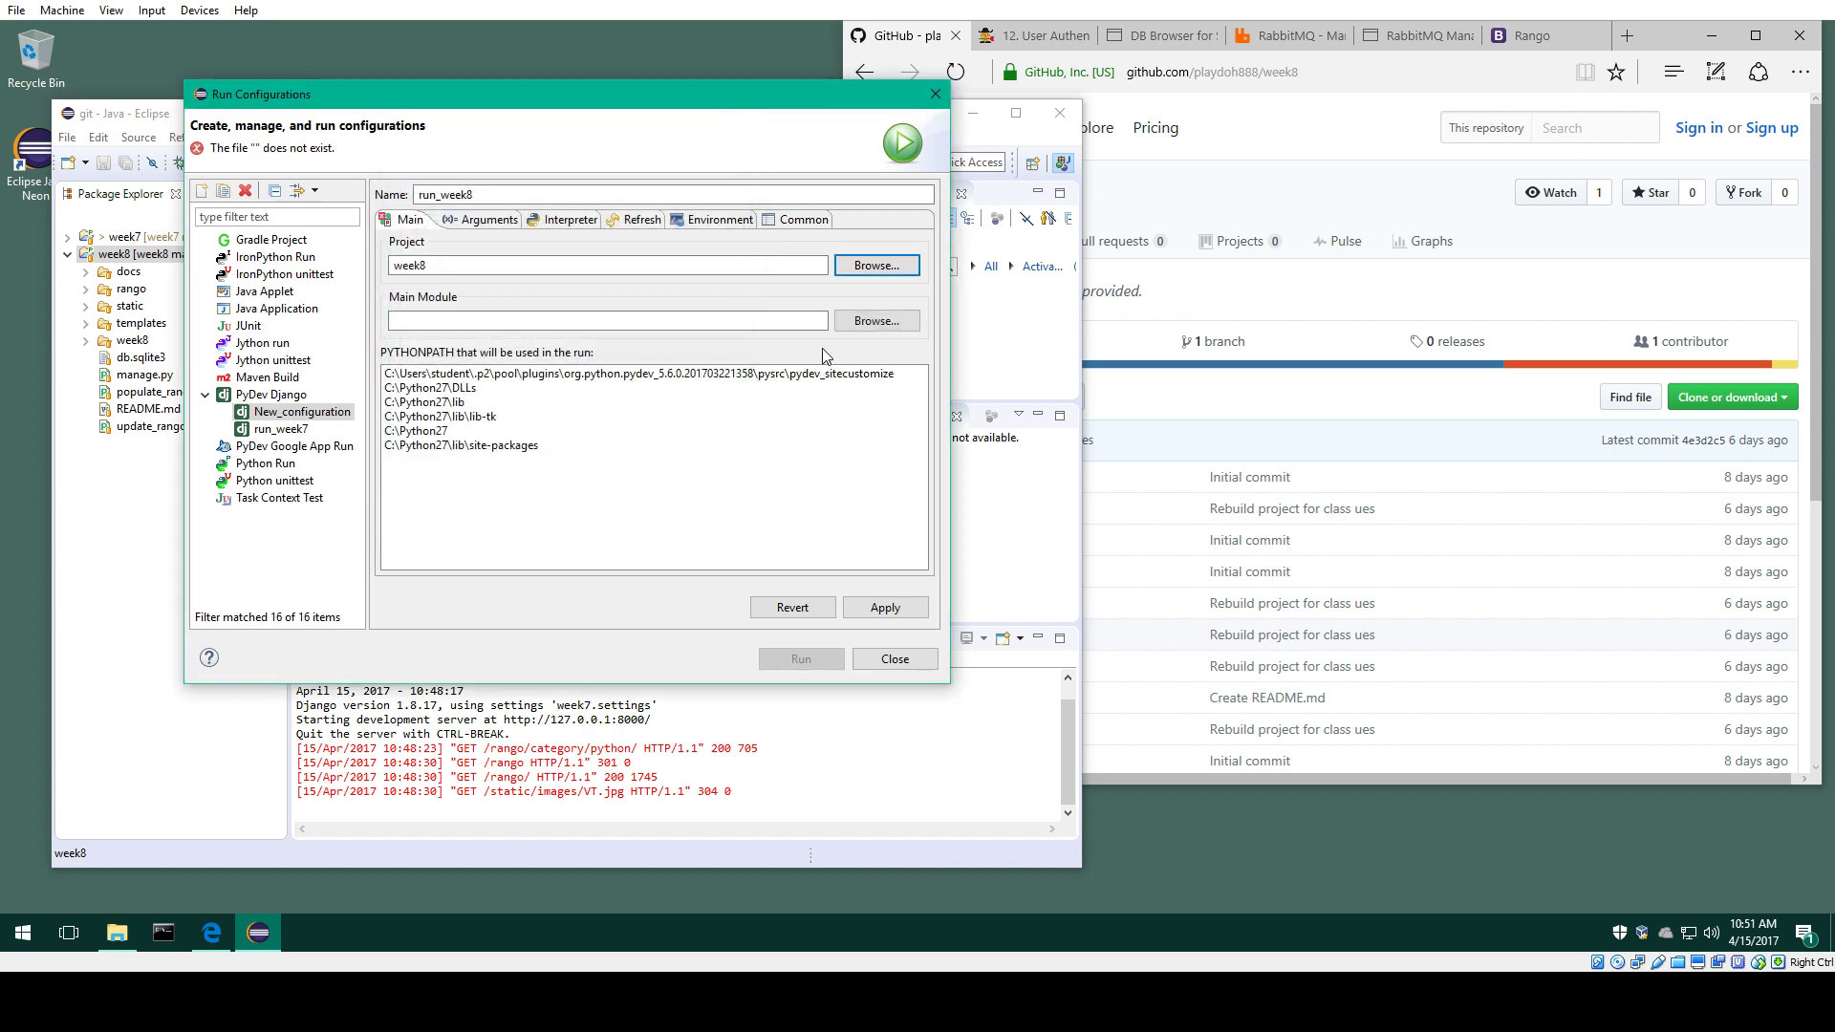
# Step: Choose manage.py as the main module of run_week8 and show the configuration's arguments
pyautogui.click(873, 324)
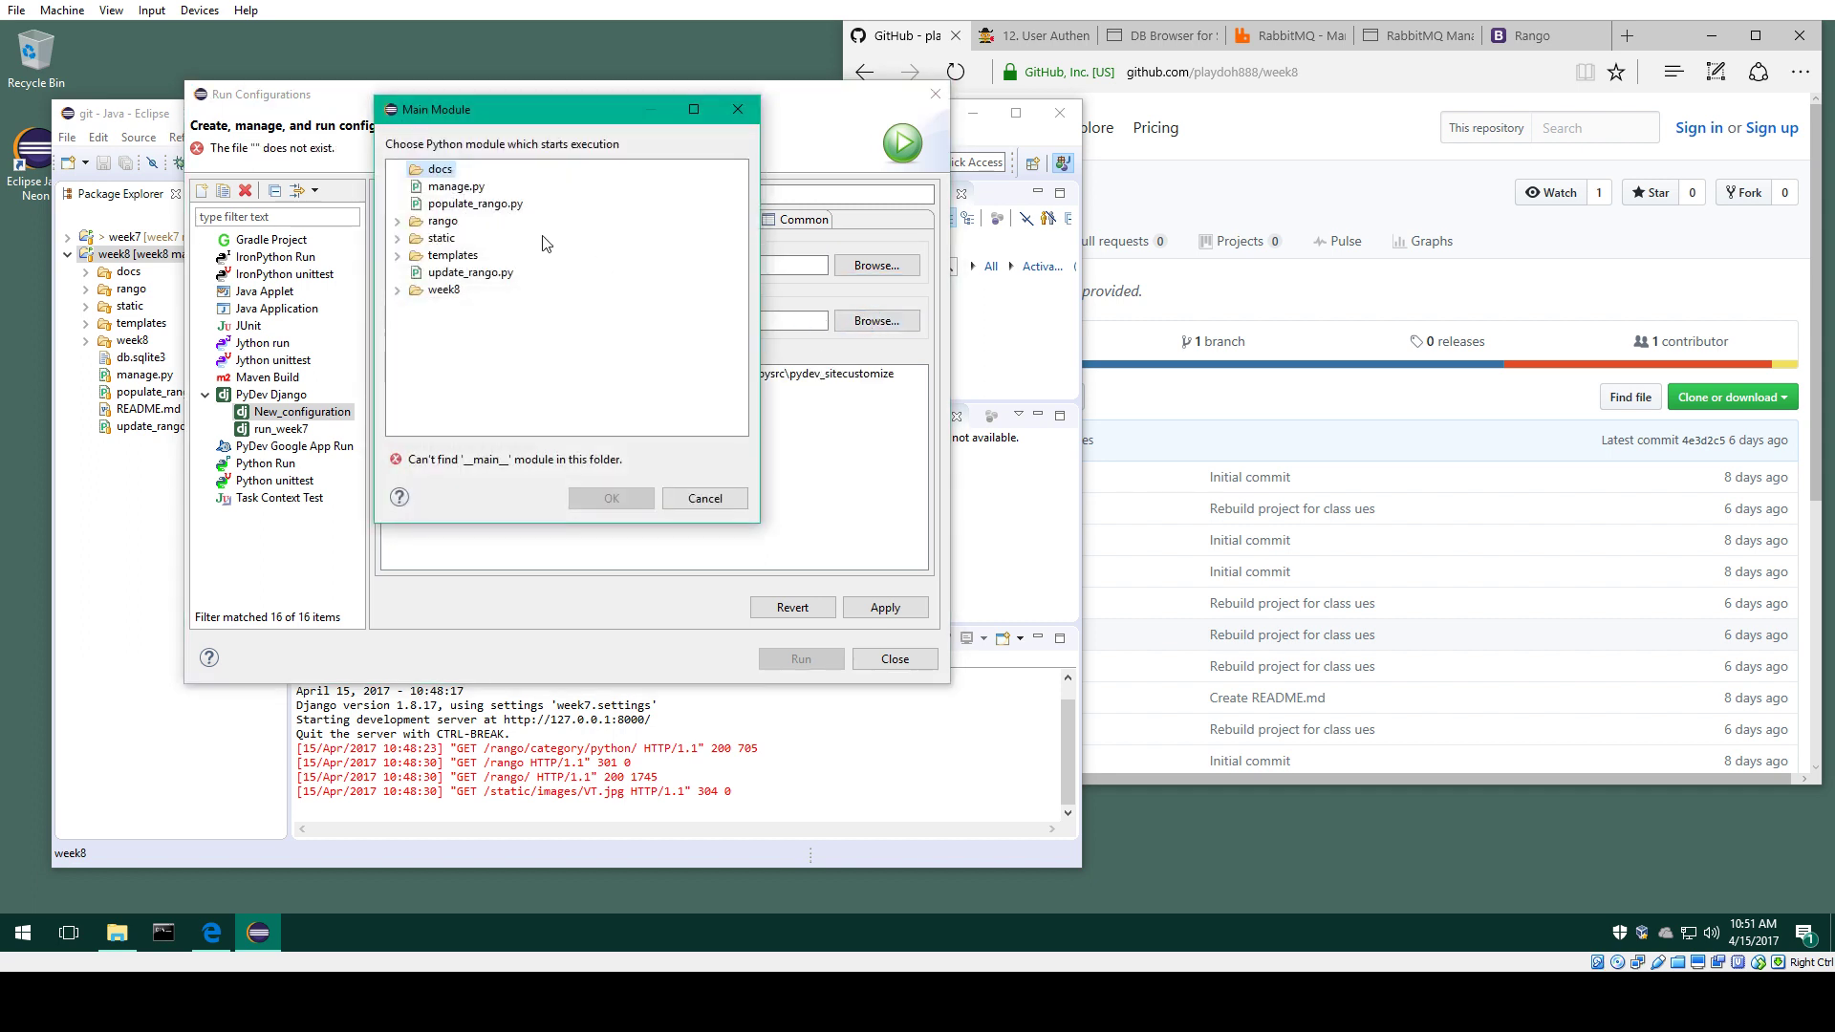
pyautogui.click(468, 190)
pyautogui.moveTo(511, 109); pyautogui.dragTo(884, 170)
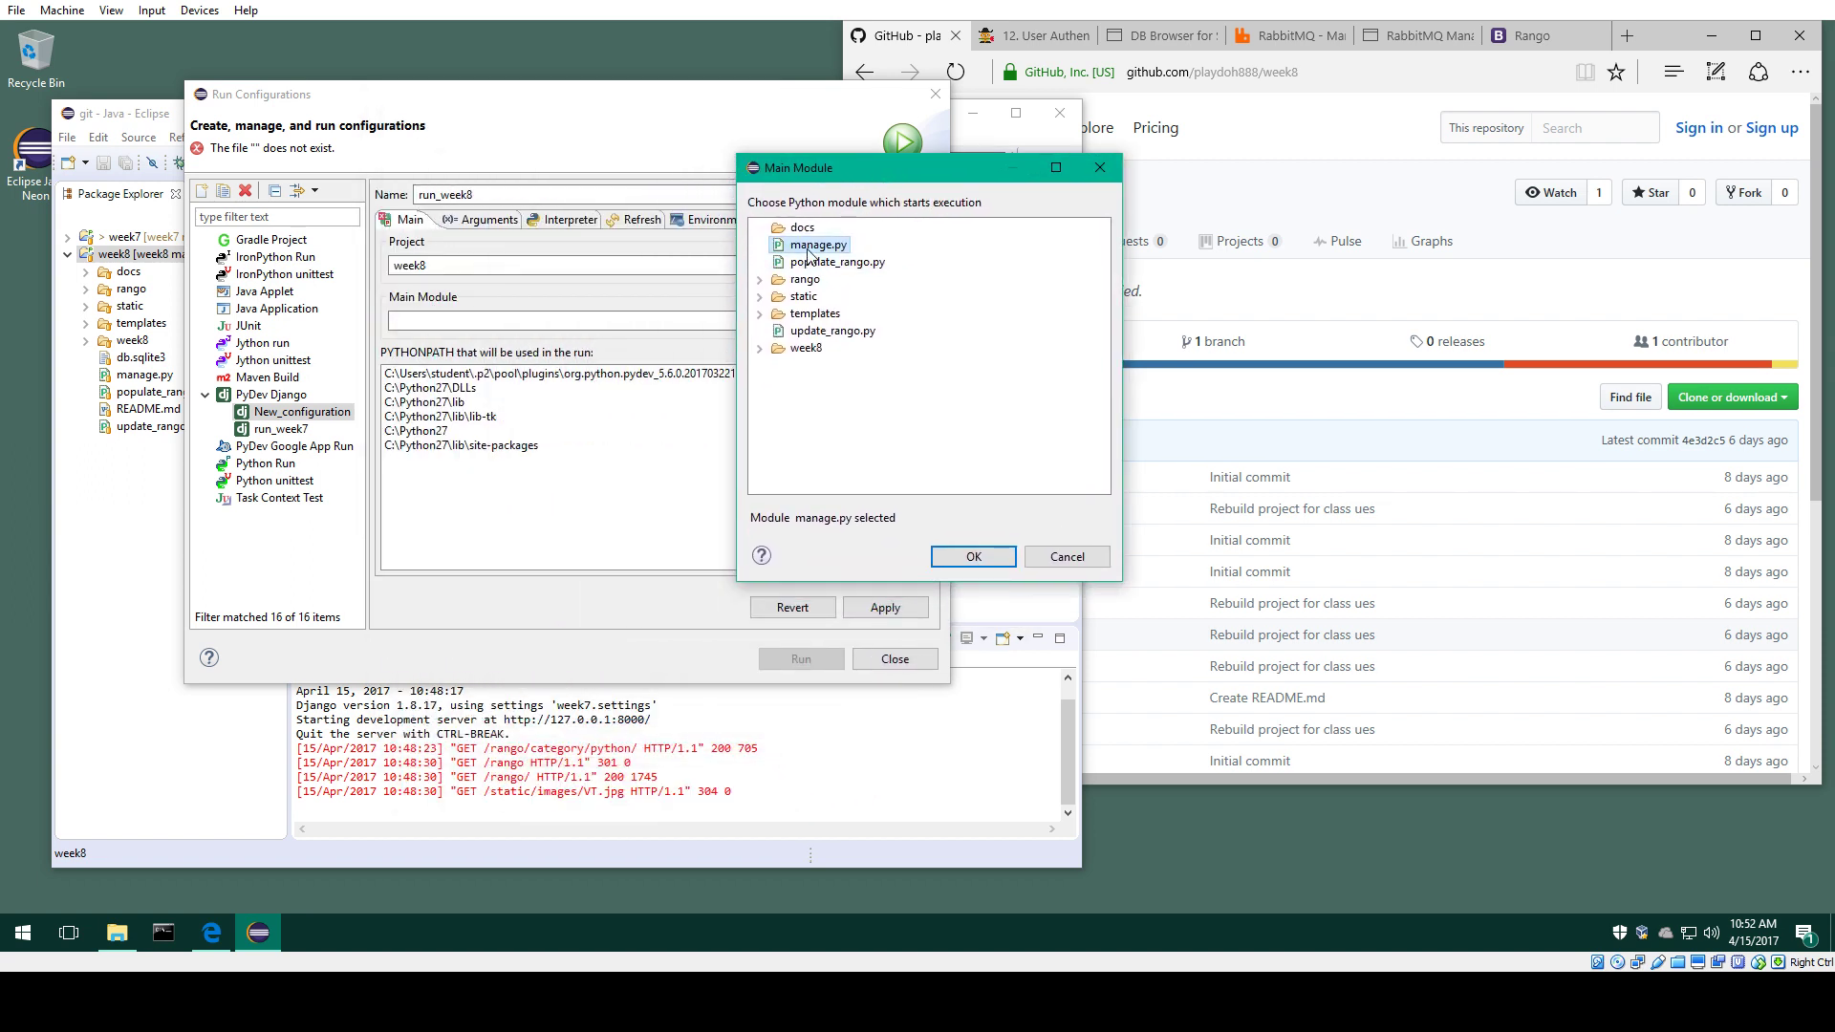
pyautogui.click(989, 560)
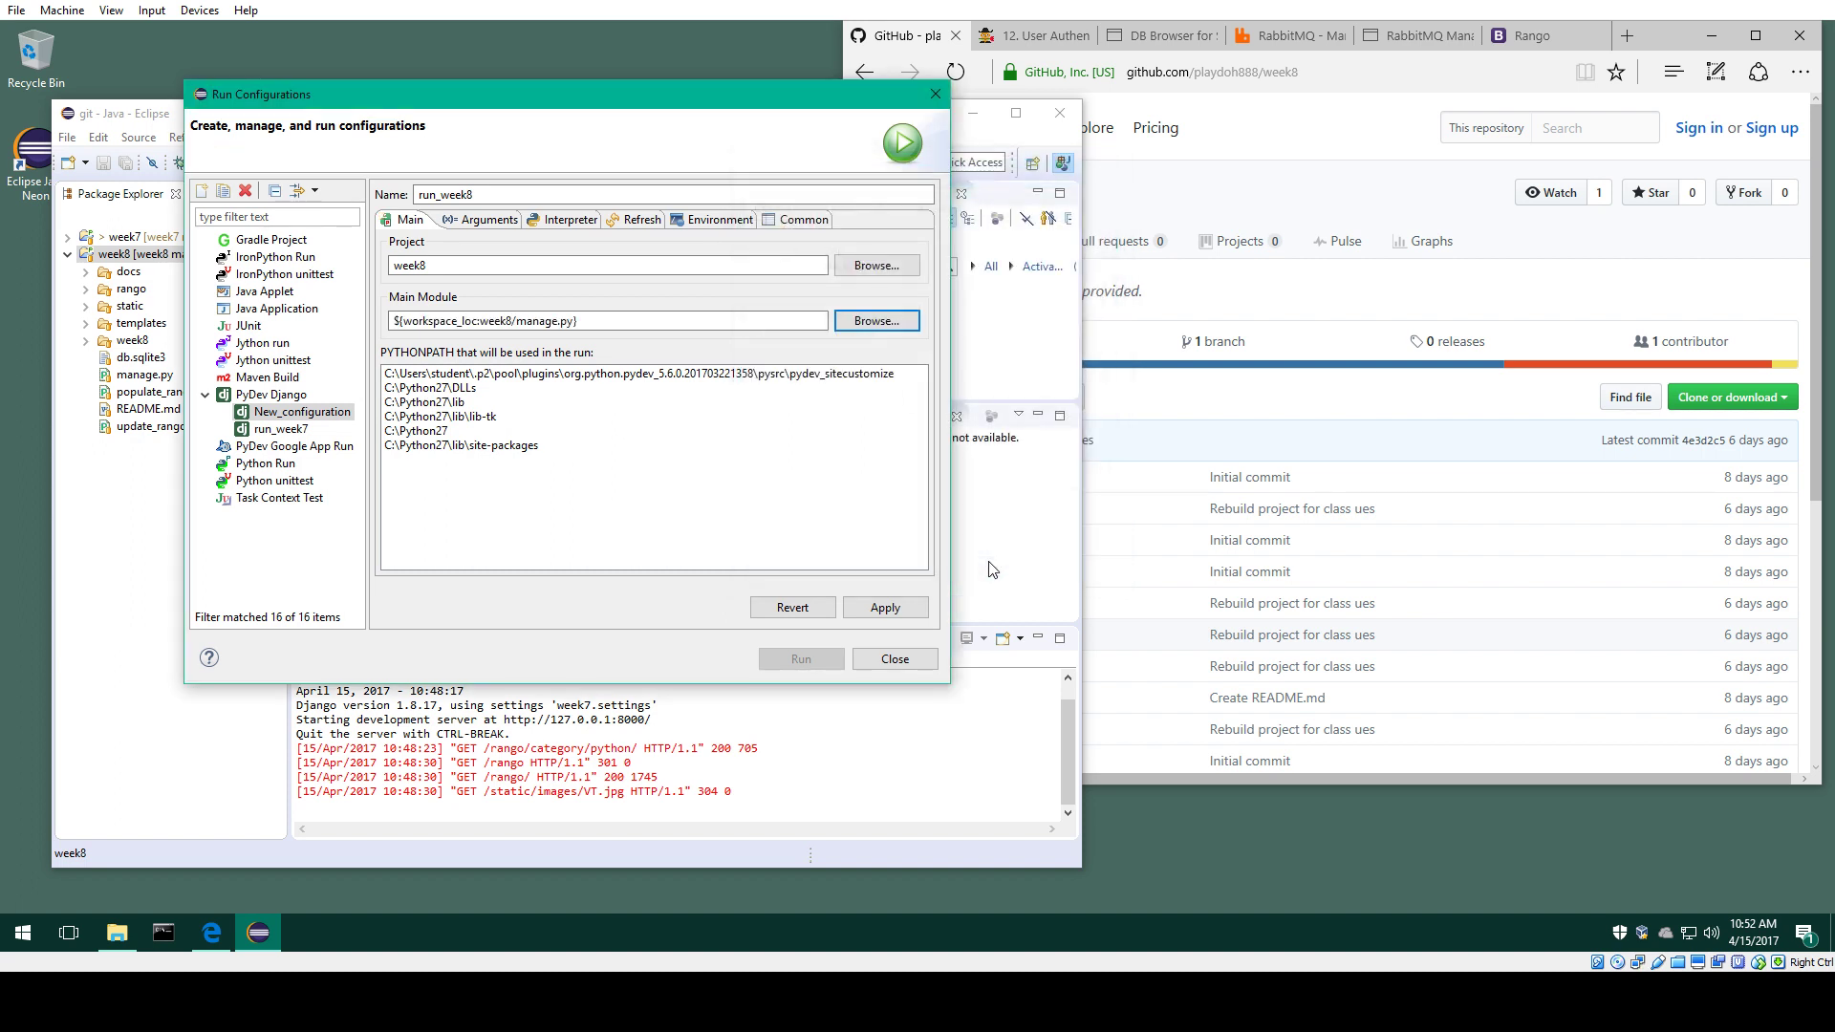
pyautogui.click(480, 224)
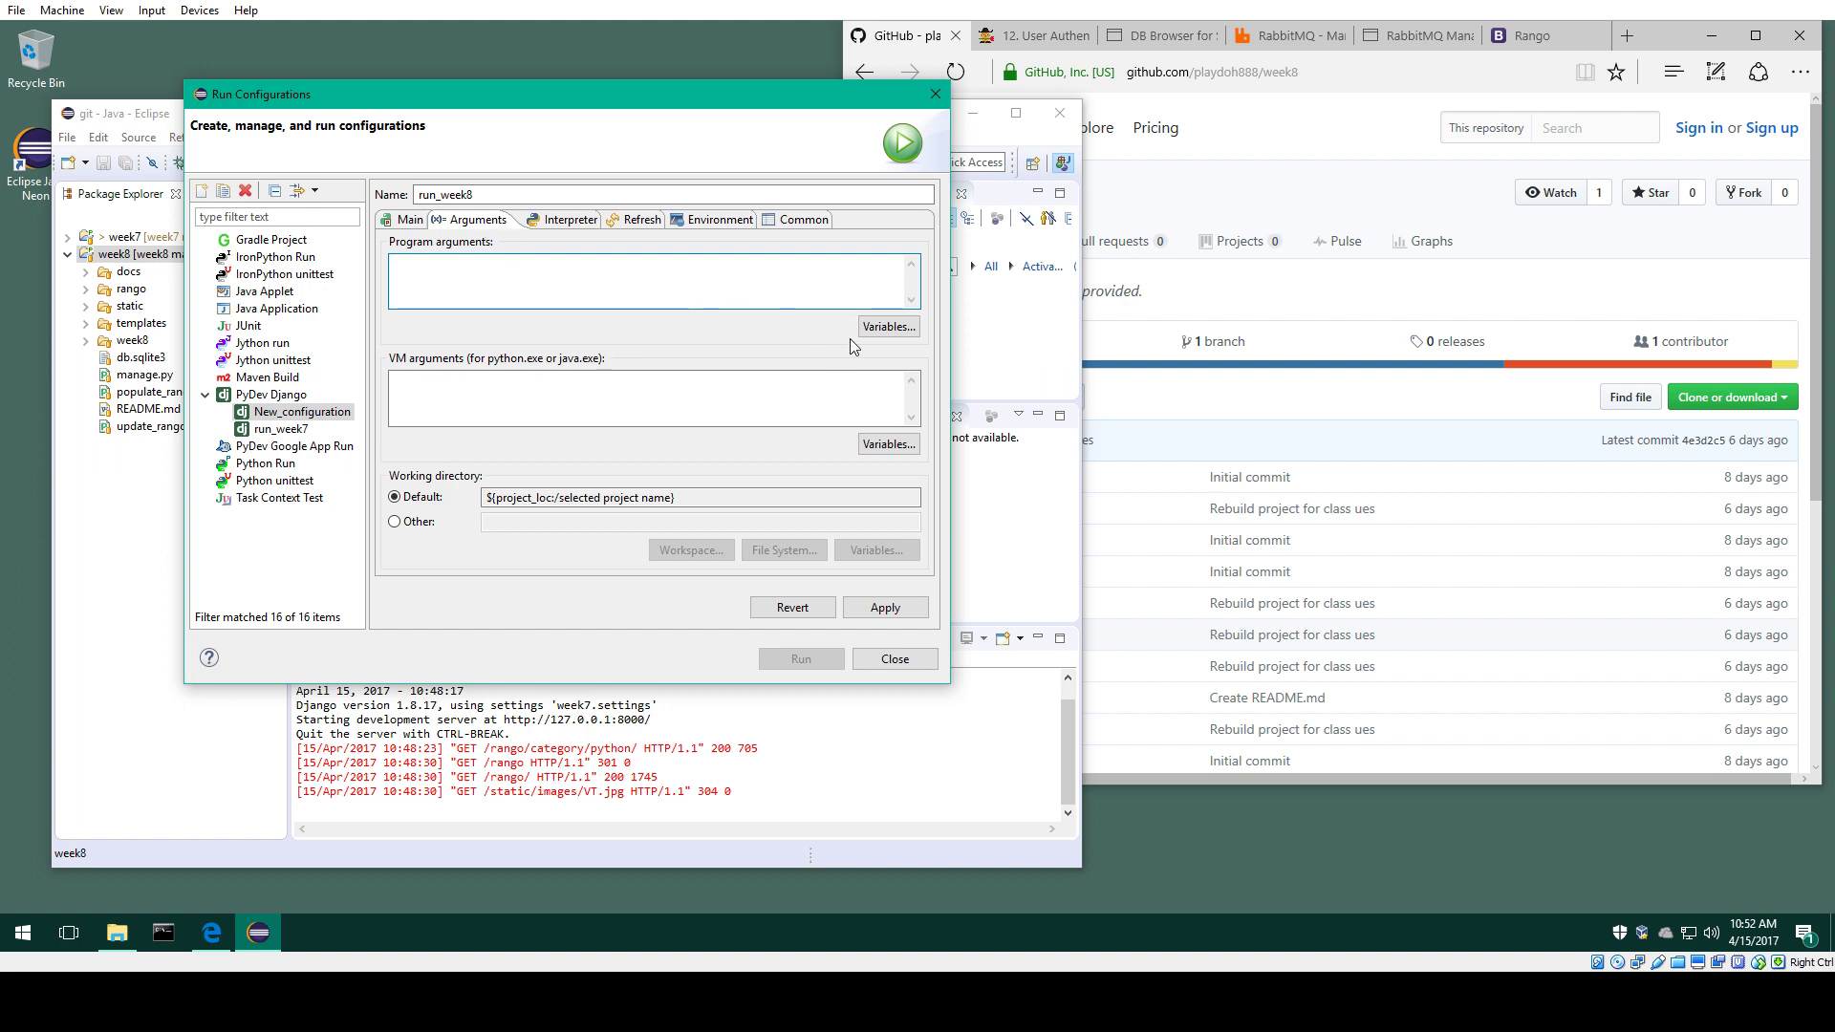
pyautogui.click(889, 327)
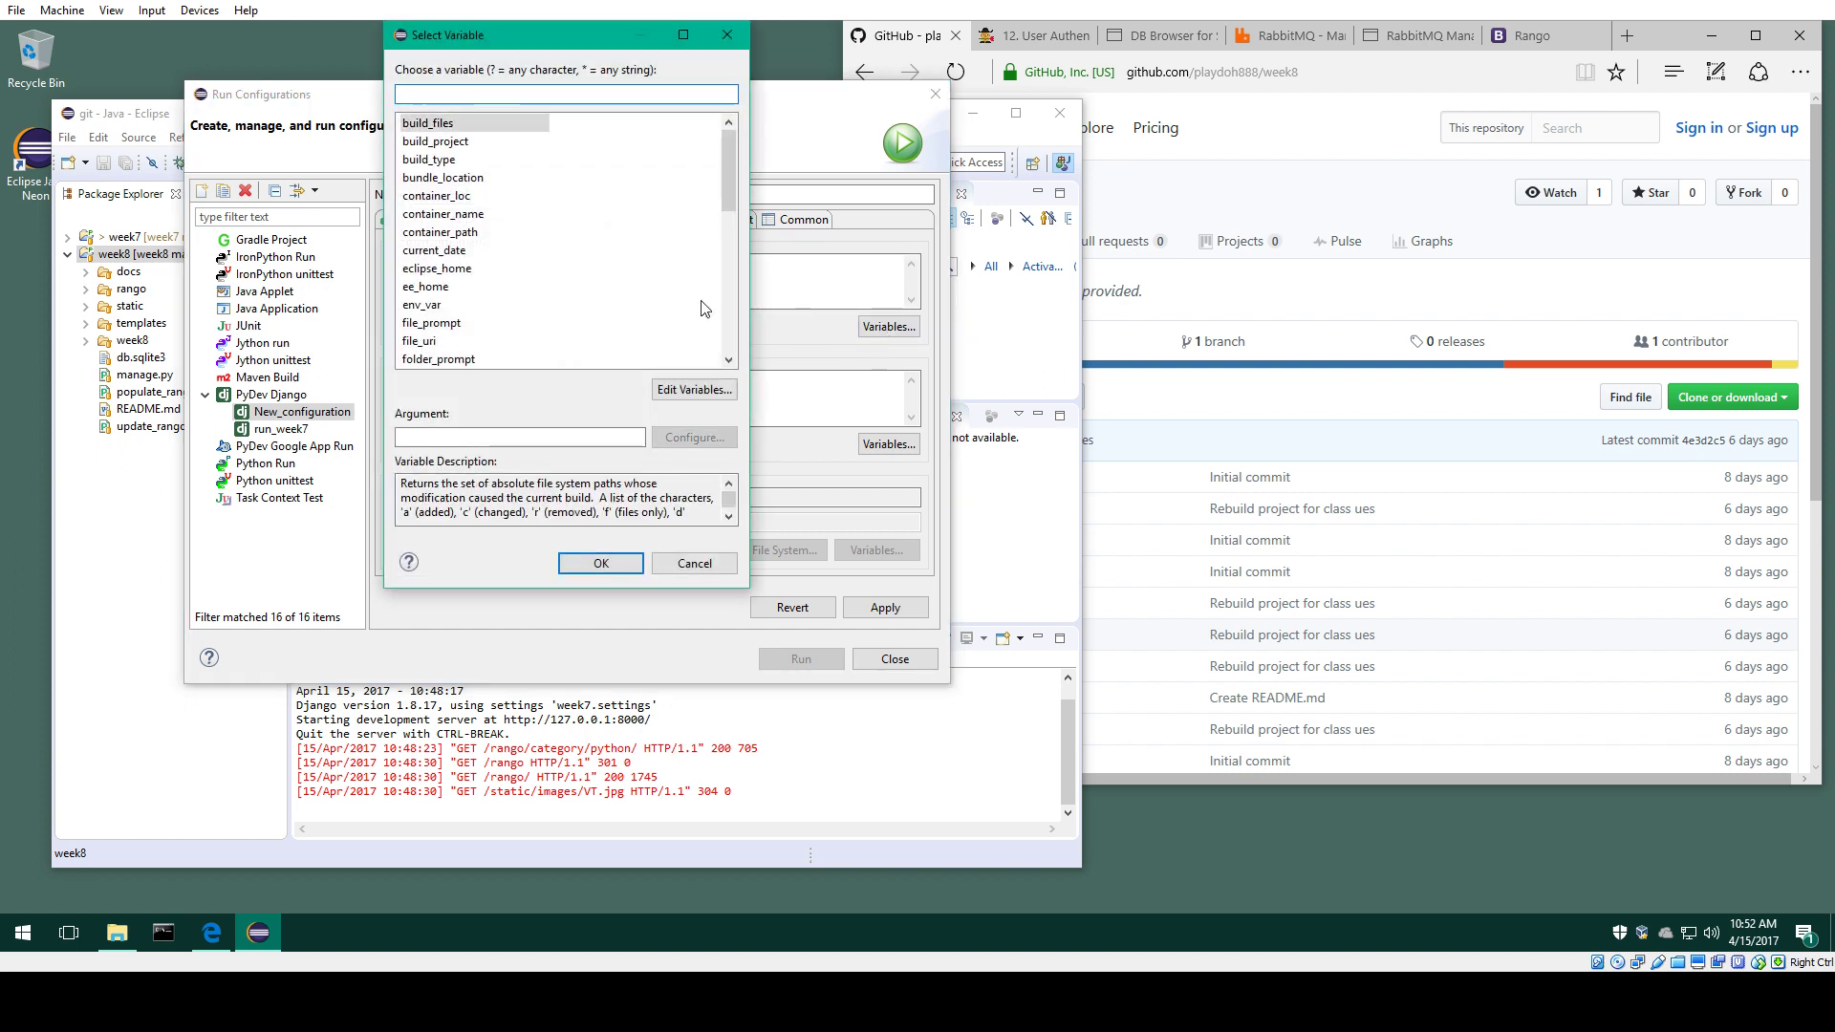
pyautogui.scroll(-5, 631, 289)
pyautogui.scroll(-3, 634, 291)
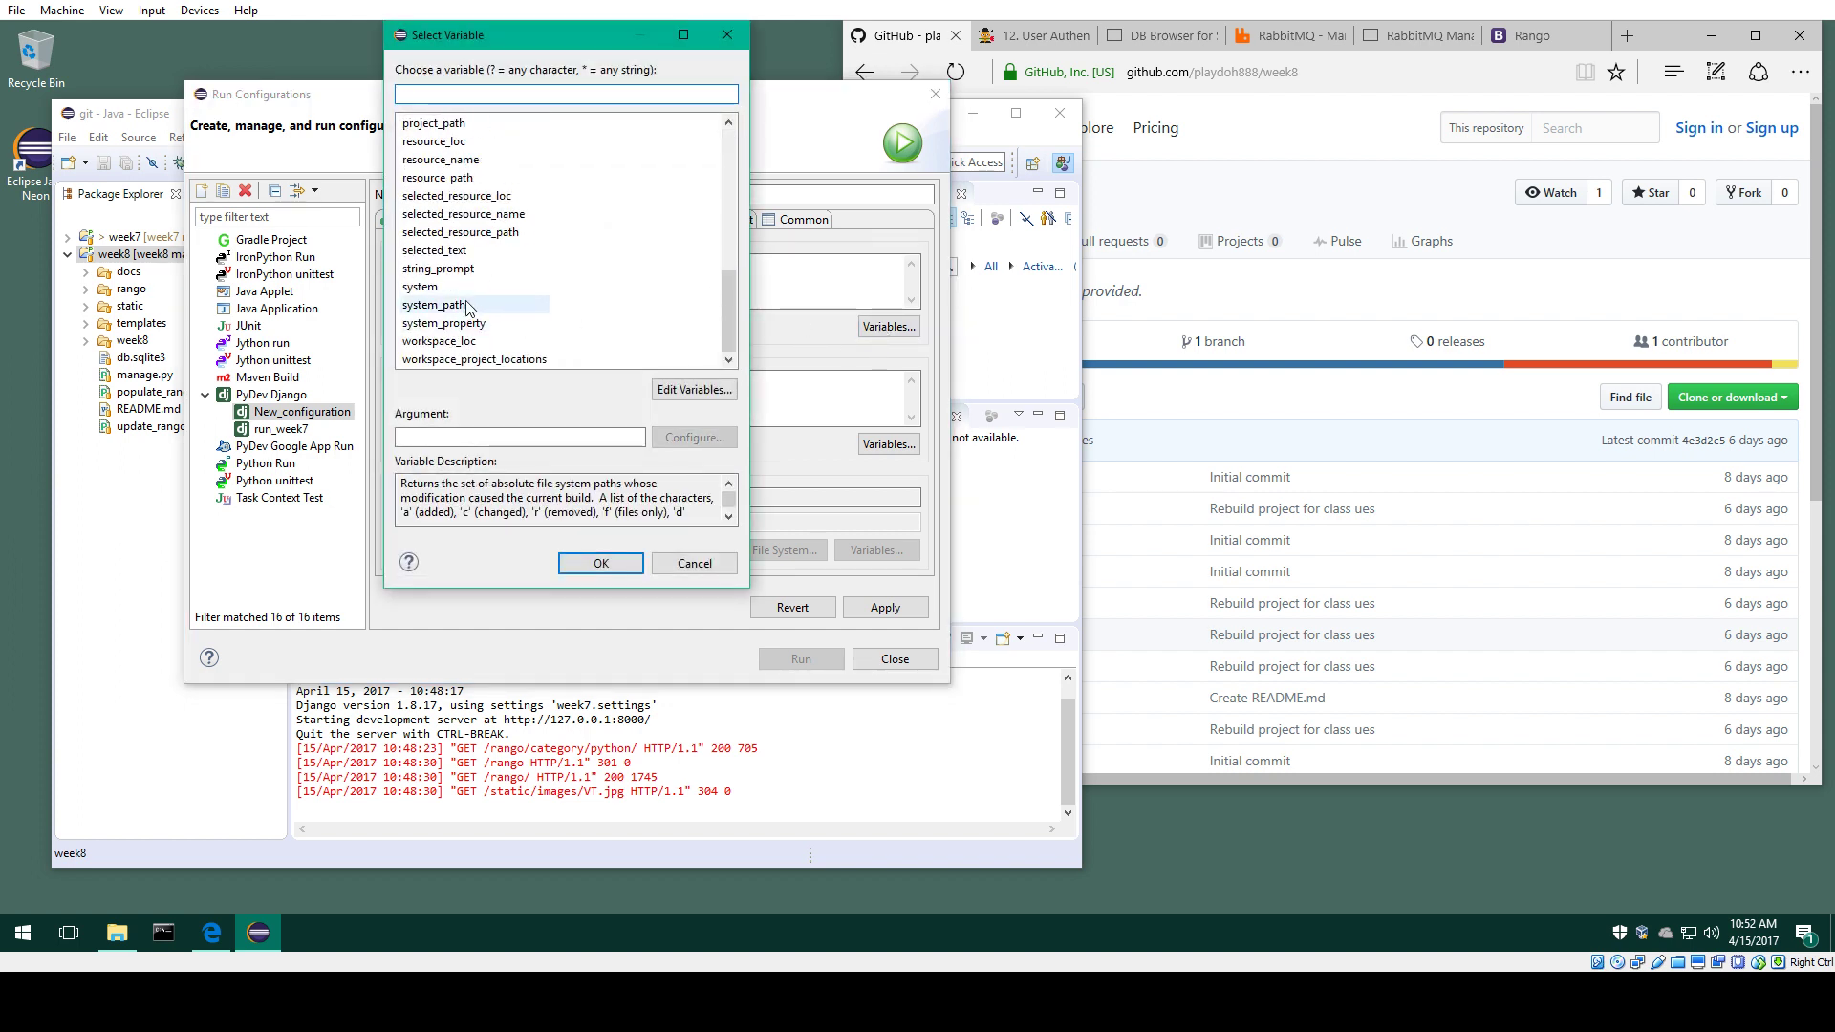
pyautogui.click(728, 36)
# Step: Set the program arguments of run_week8 to runserver and apply the configuration
pyautogui.click(530, 268)
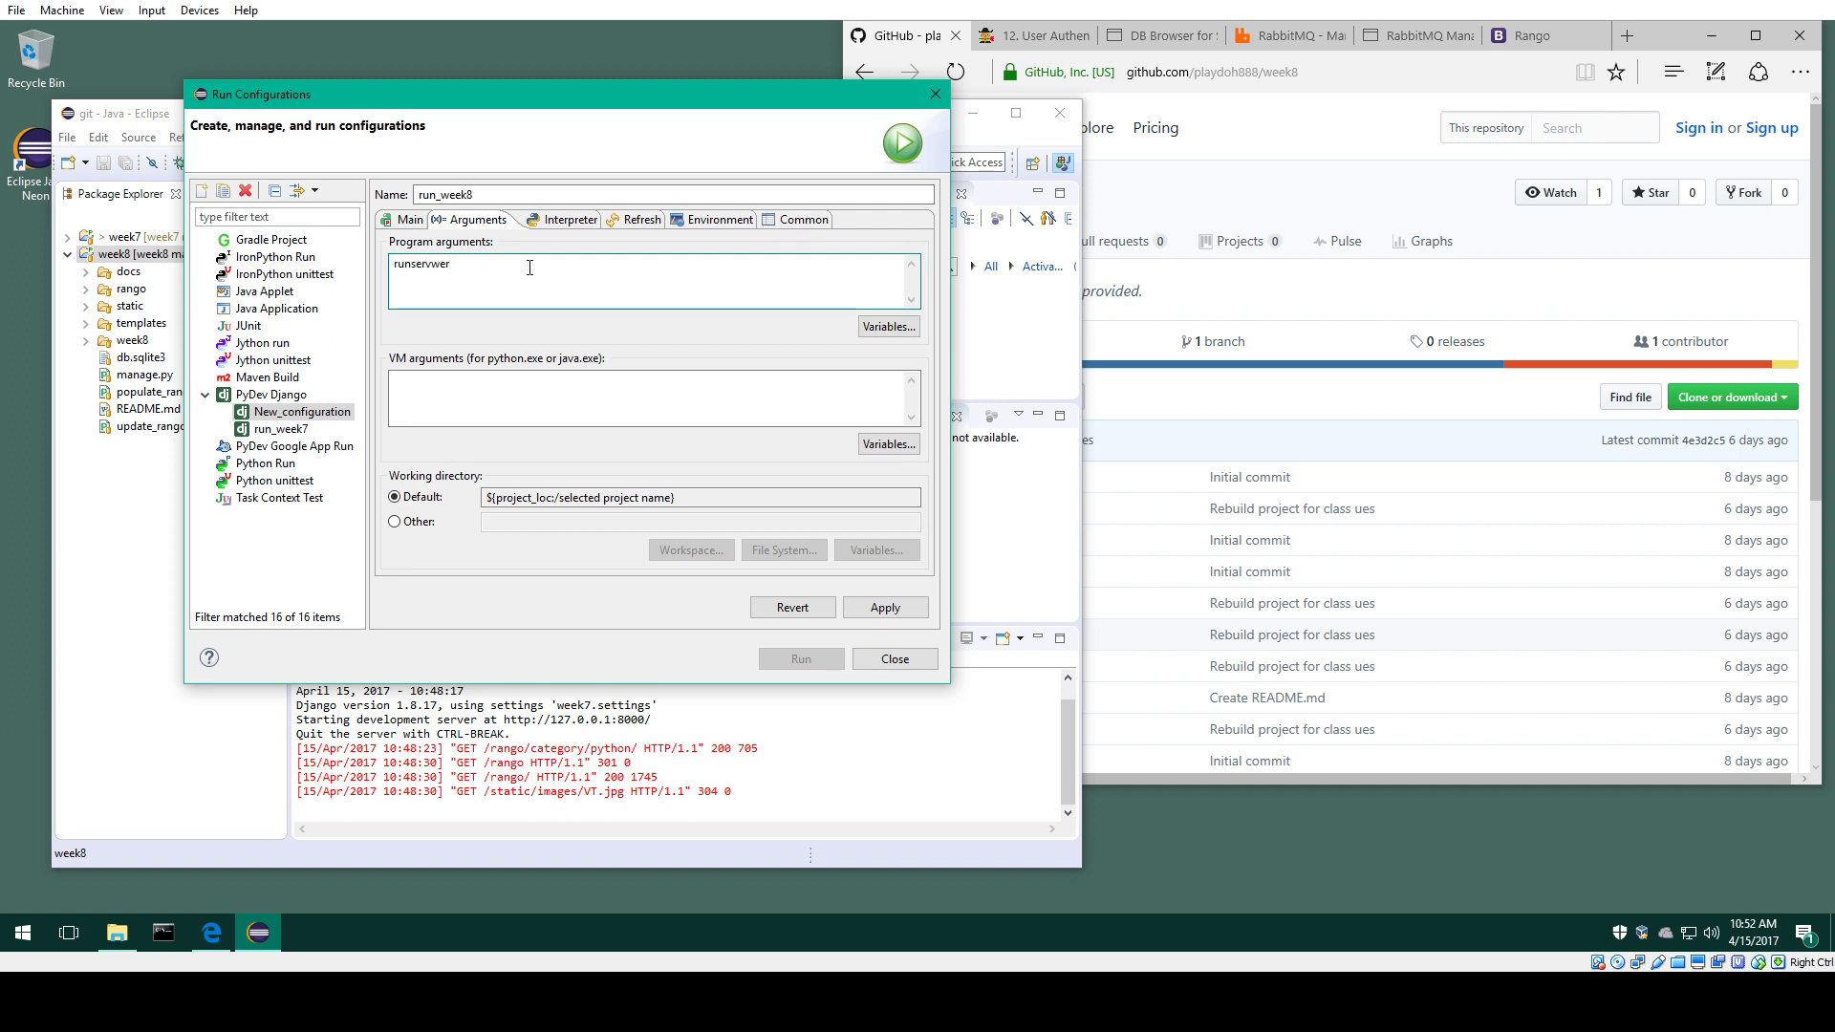
pyautogui.press('BackSpace')
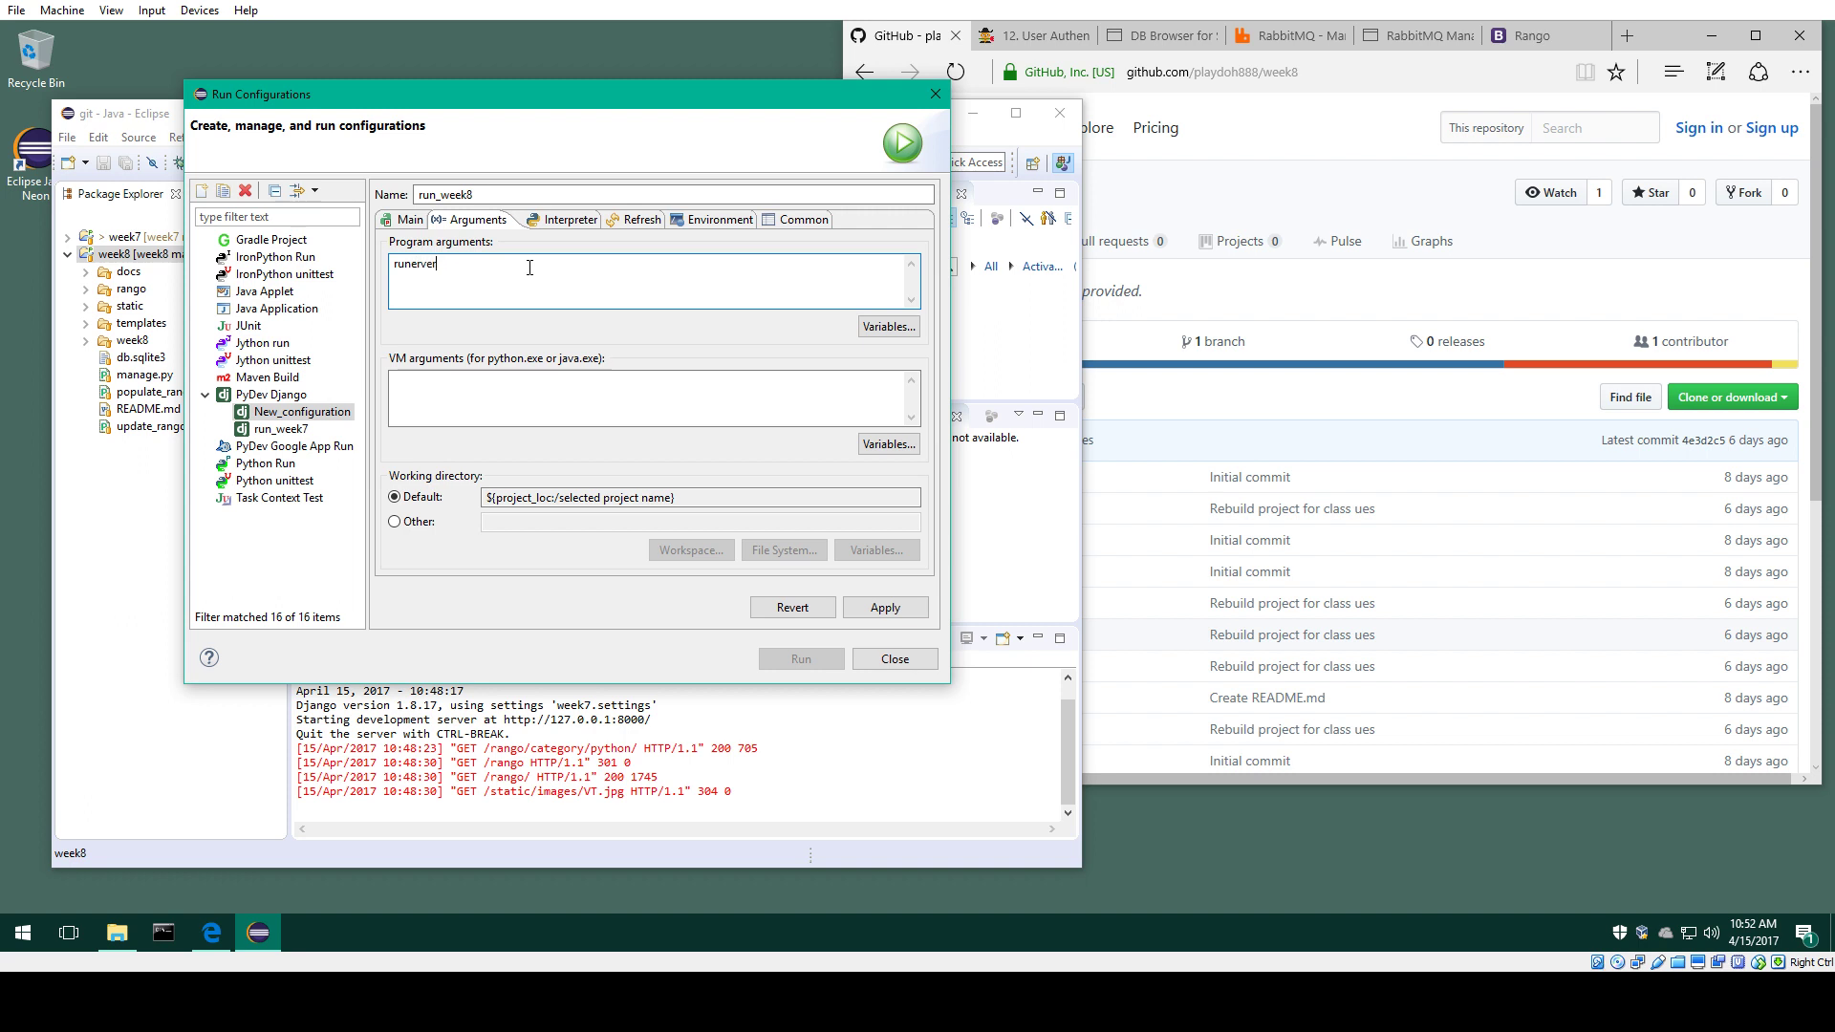
pyautogui.click(887, 610)
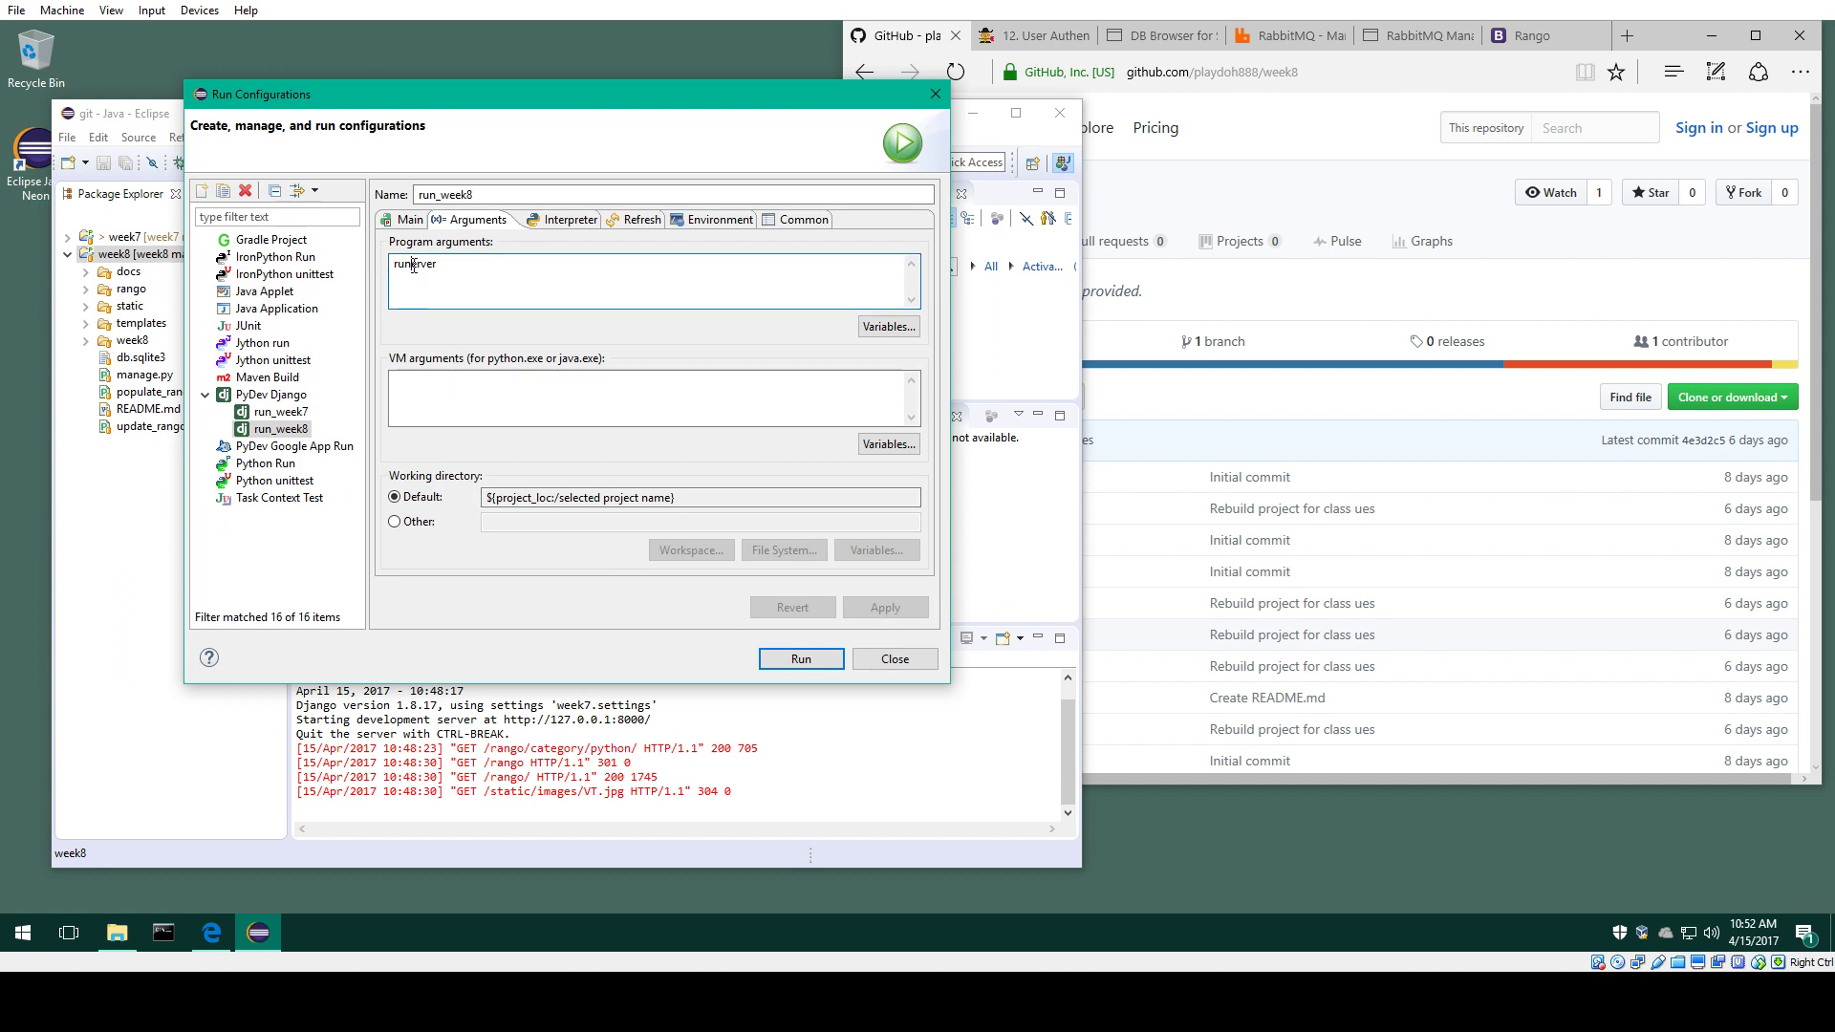
pyautogui.write('s')
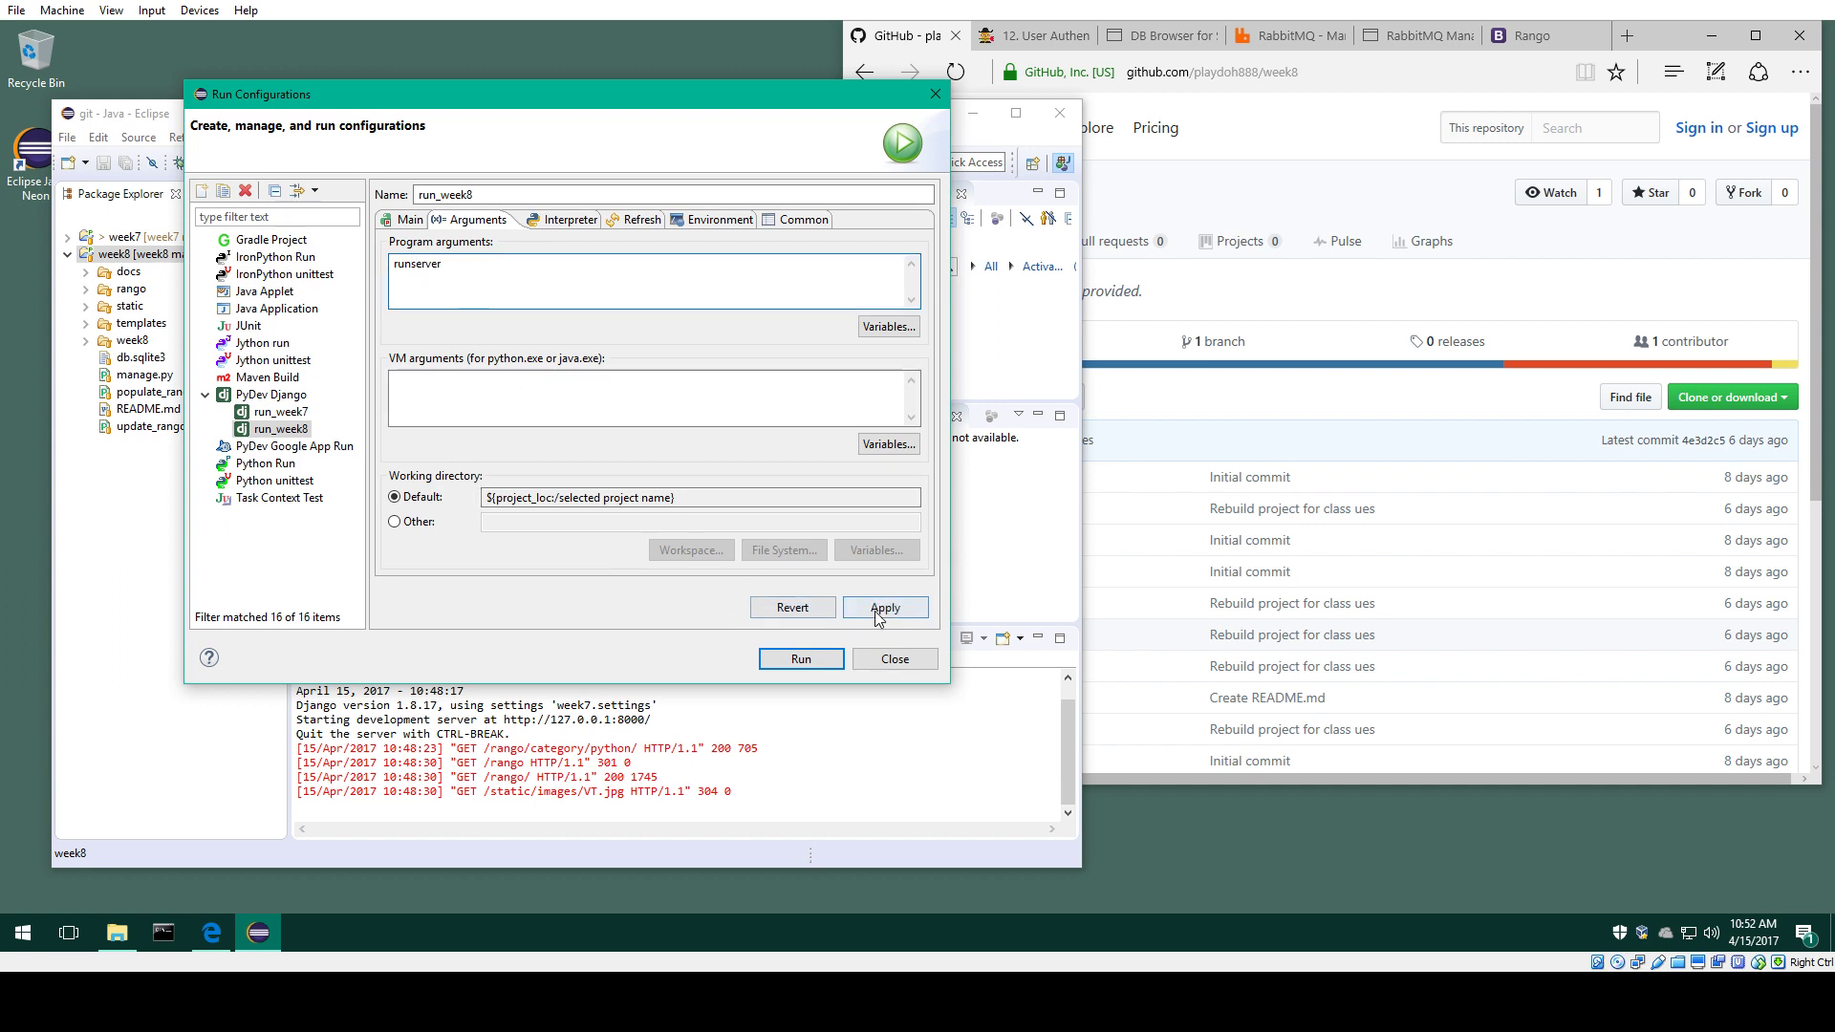
pyautogui.click(879, 614)
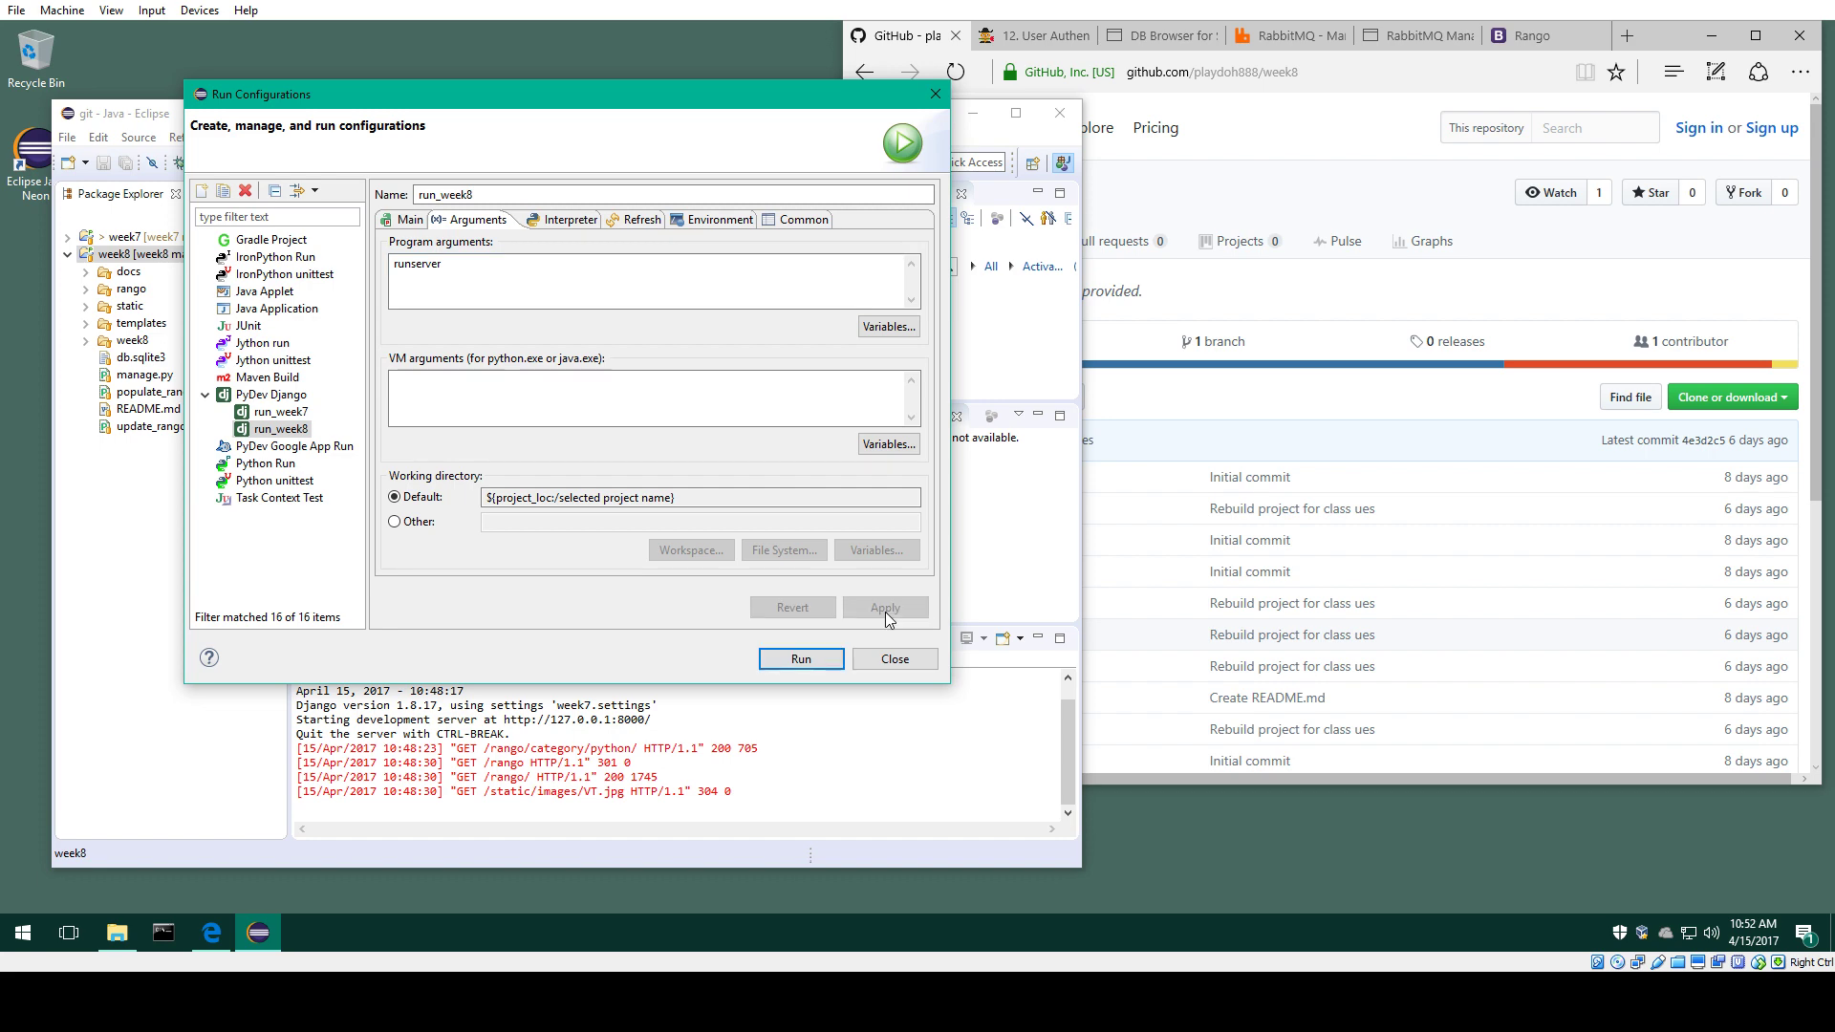
# Step: Run the run_week8 configuration and reload the Rango page in the Edge browser
pyautogui.click(815, 659)
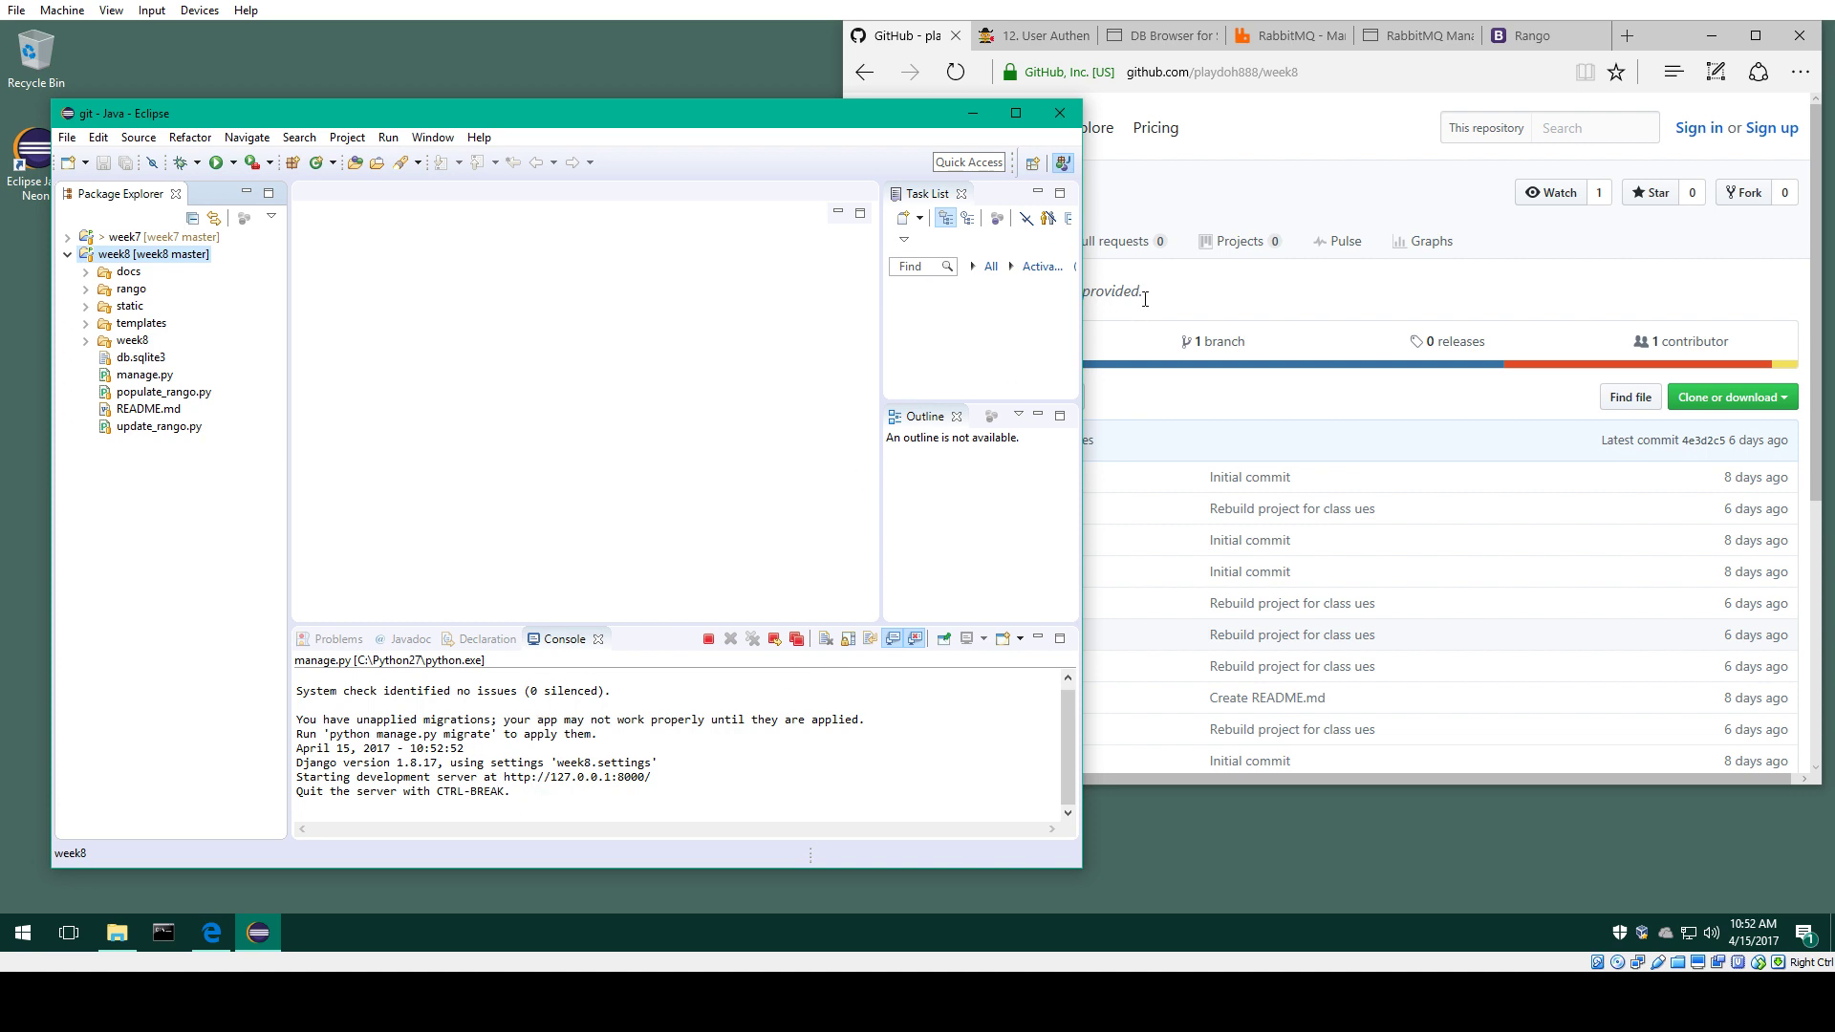
pyautogui.click(1532, 35)
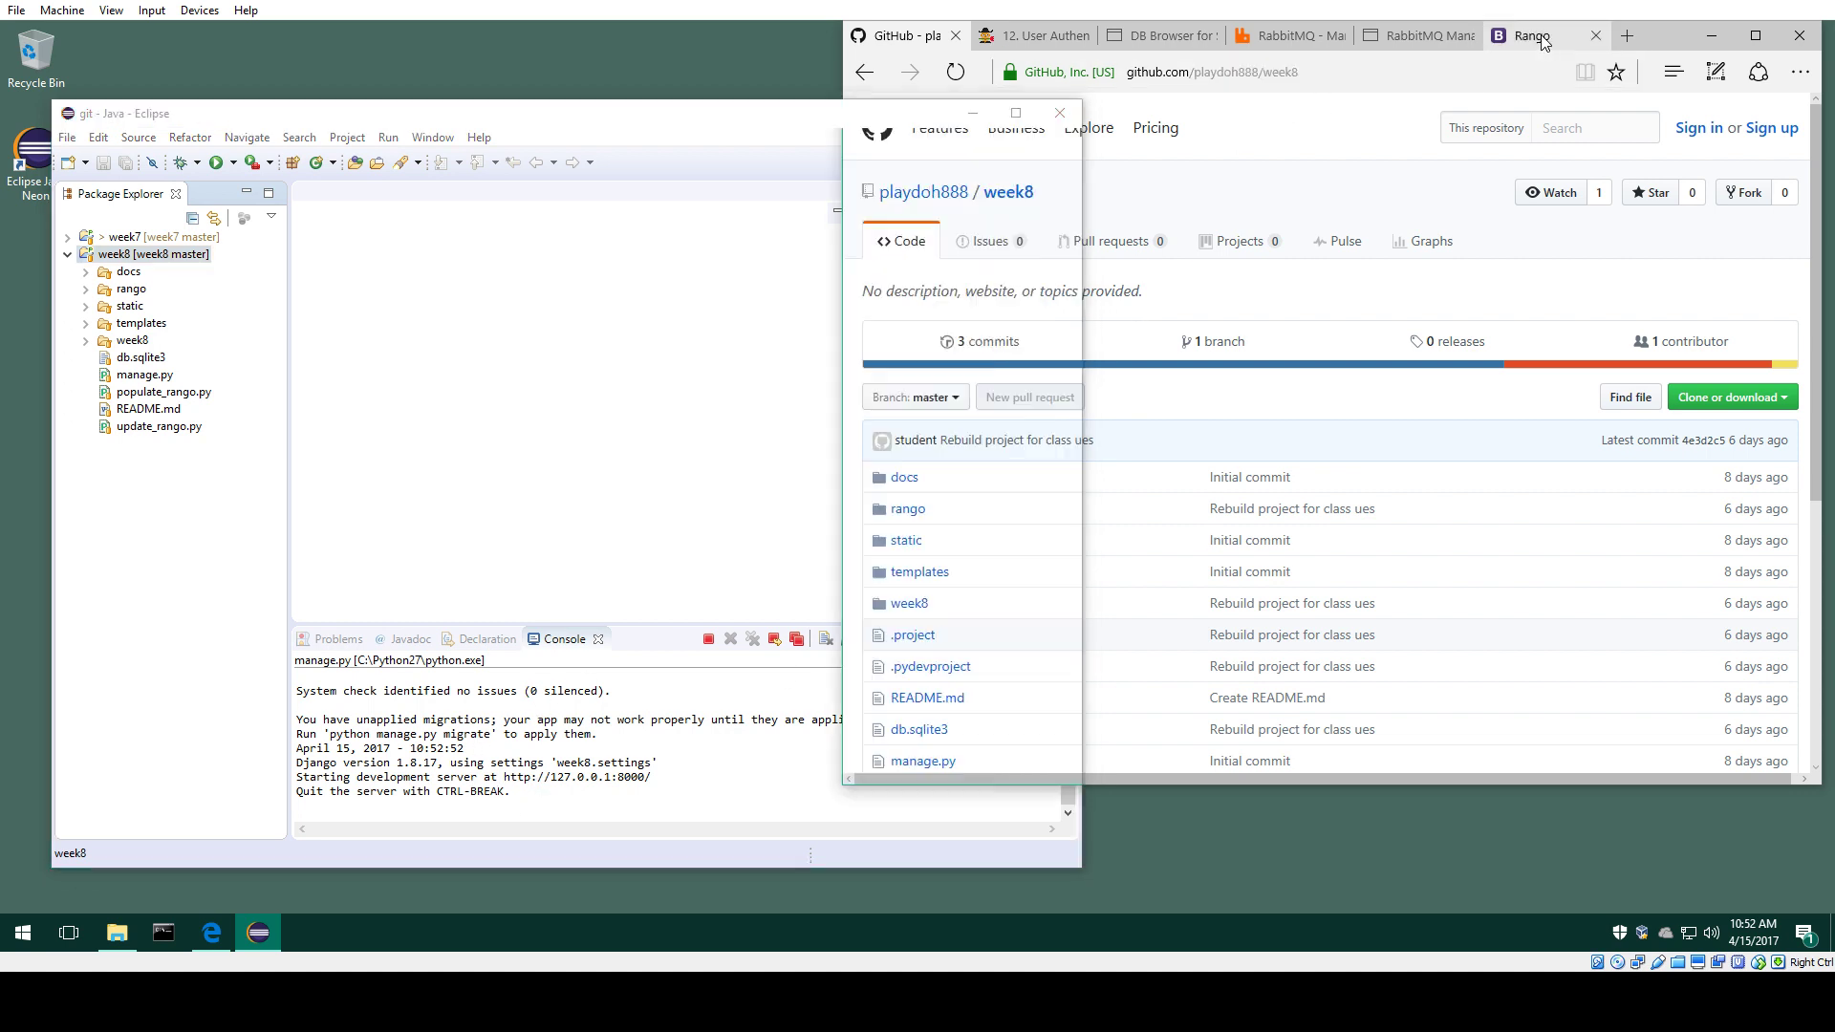
pyautogui.click(955, 74)
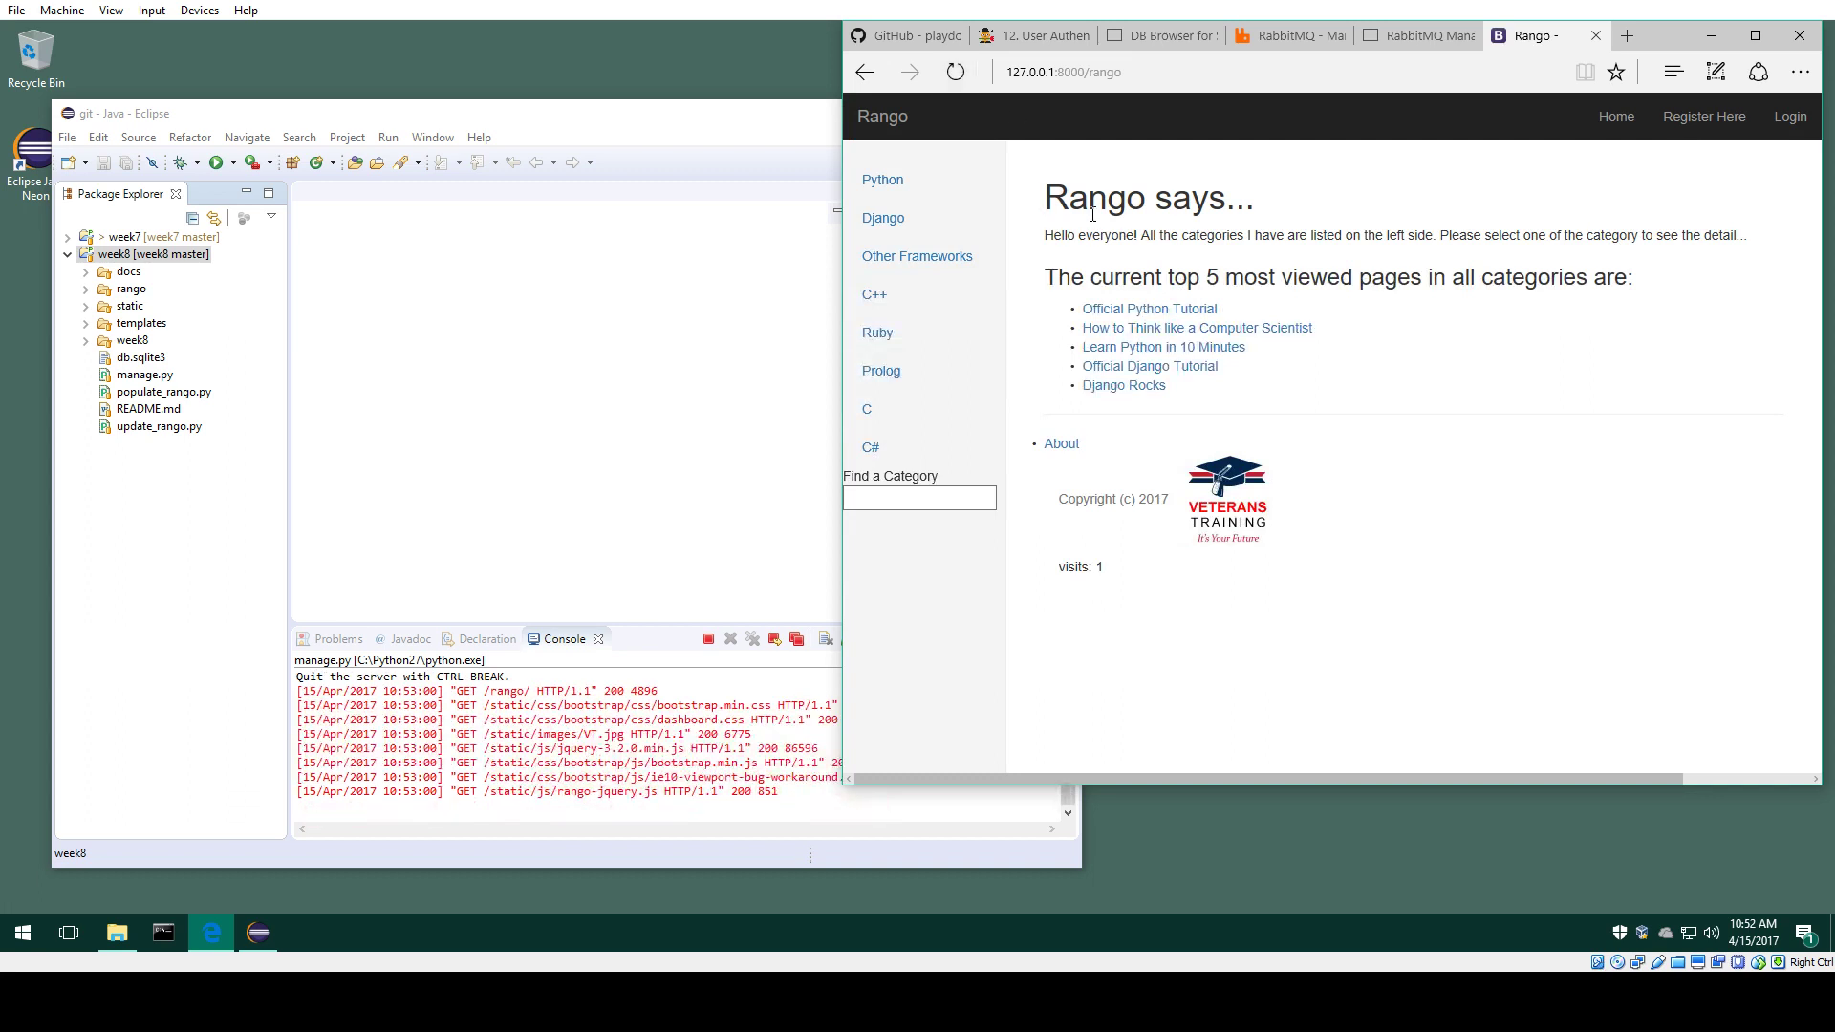